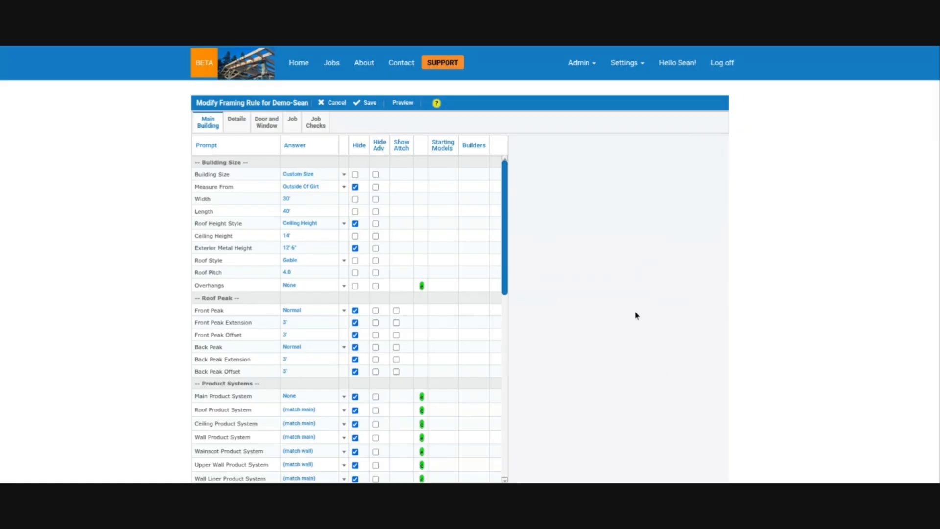
Examine the Show Attch settings in the framing rule's Details prompts, from Bays and Foundation down to Roof Framing.
scroll(611, 243, down, 2)
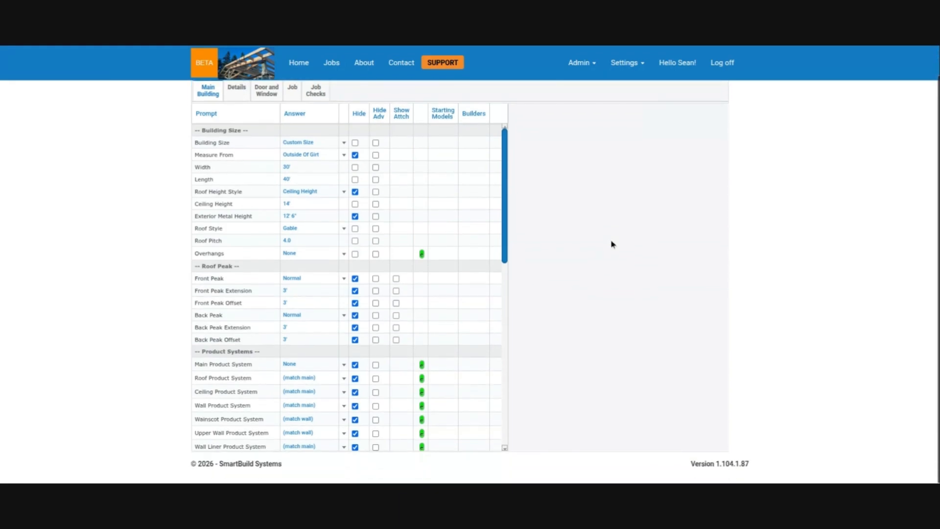
scroll(611, 244, up, 2)
click(237, 122)
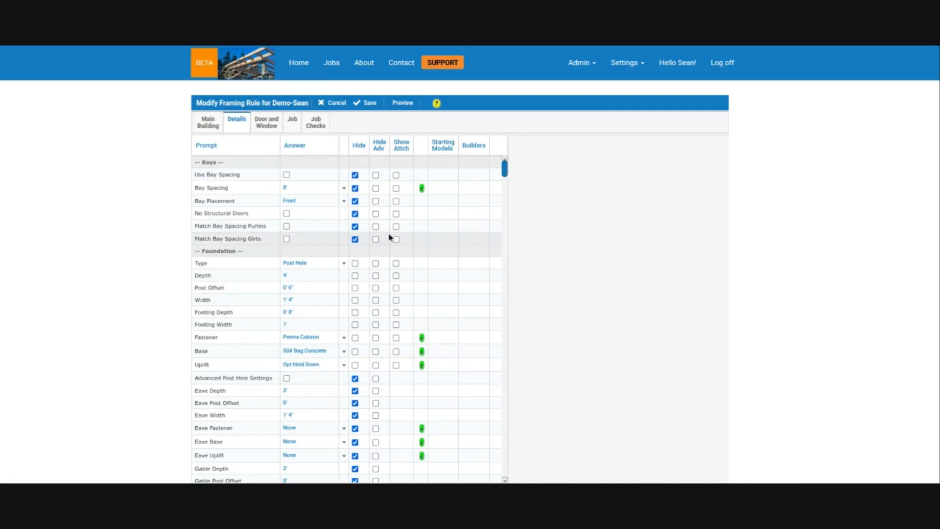
scroll(403, 212, down, 1)
scroll(403, 210, up, 1)
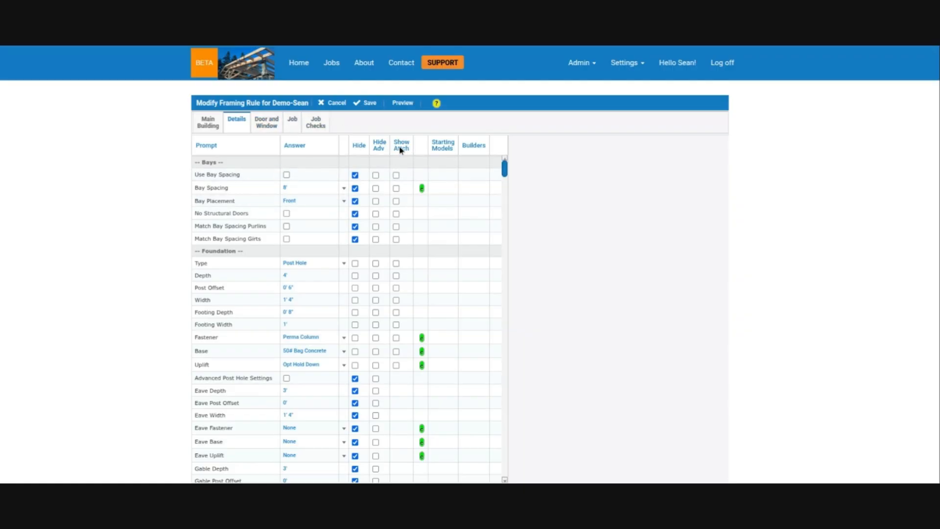
scroll(391, 224, down, 1)
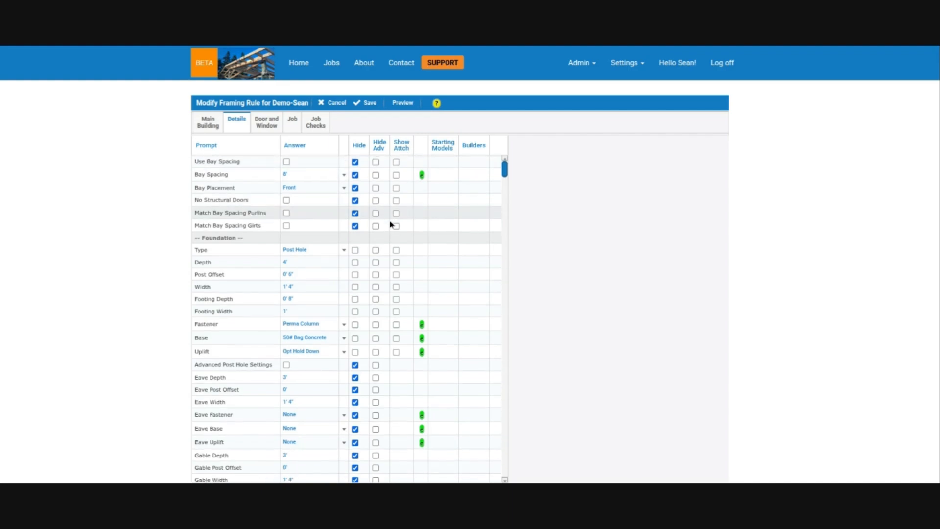
scroll(392, 224, down, 4)
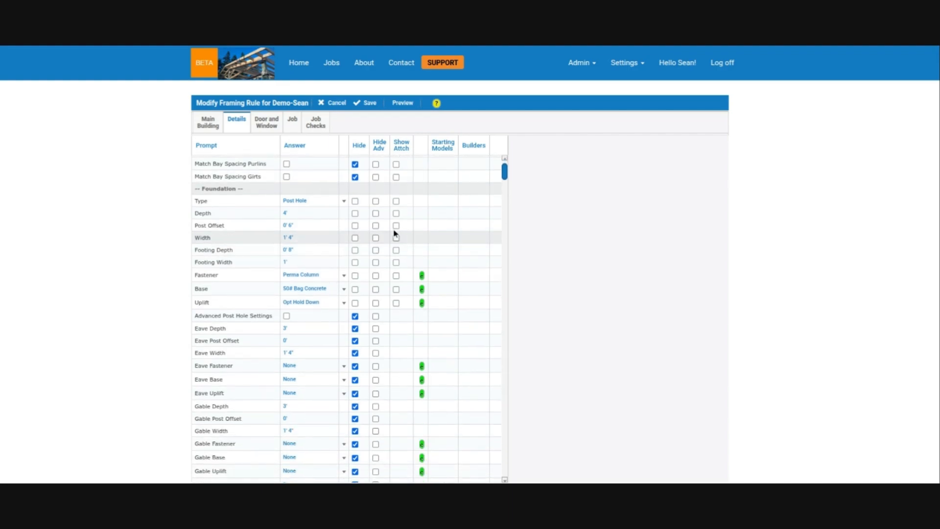
scroll(399, 225, down, 2)
scroll(404, 212, up, 3)
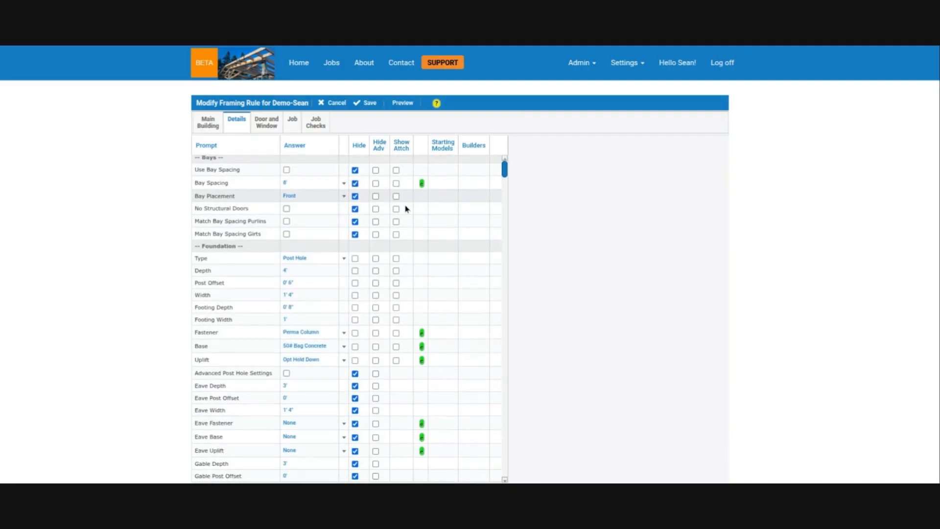
scroll(405, 209, down, 3)
scroll(405, 209, down, 7)
scroll(404, 208, down, 6)
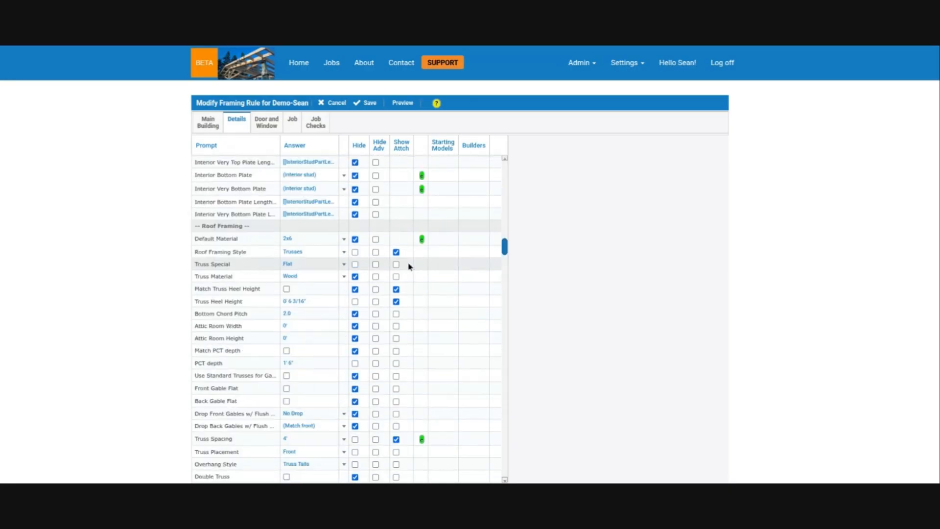
Compare the Show Attch checkboxes of the Foundation prompts with those under Slab, Wall Framing, Base Rails and stud framing.
scroll(410, 266, up, 10)
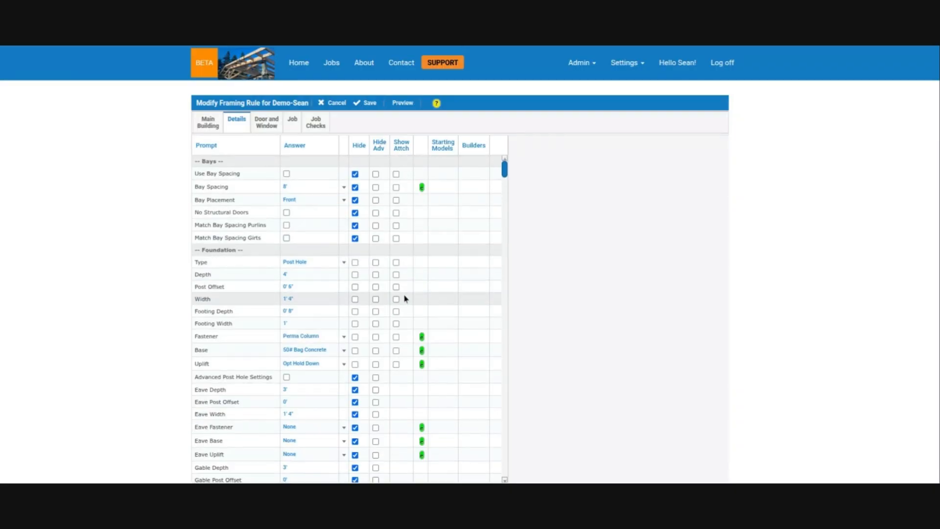
scroll(405, 296, down, 6)
scroll(411, 296, up, 8)
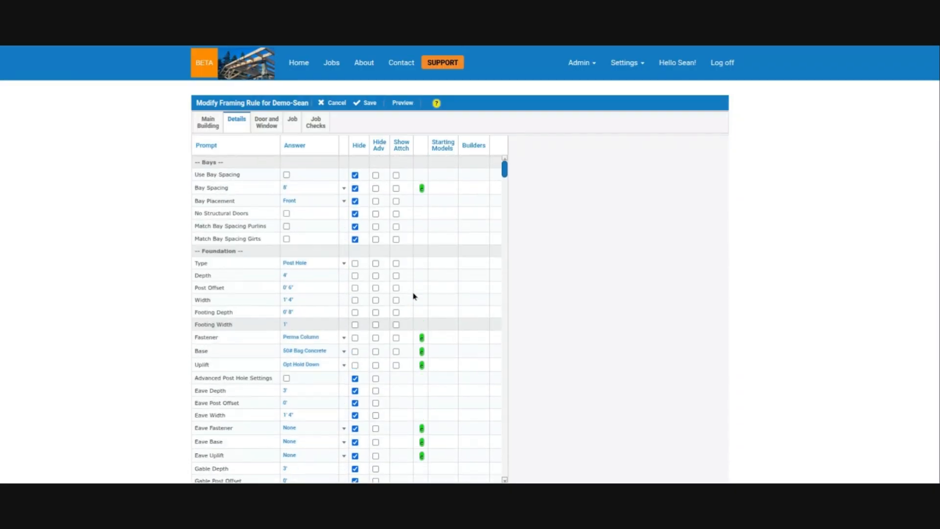
scroll(414, 296, down, 3)
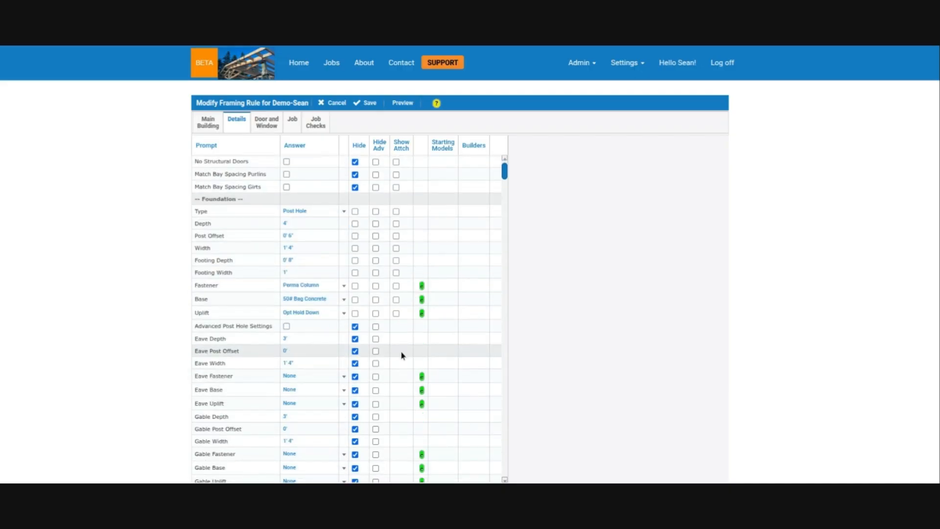
scroll(404, 353, up, 3)
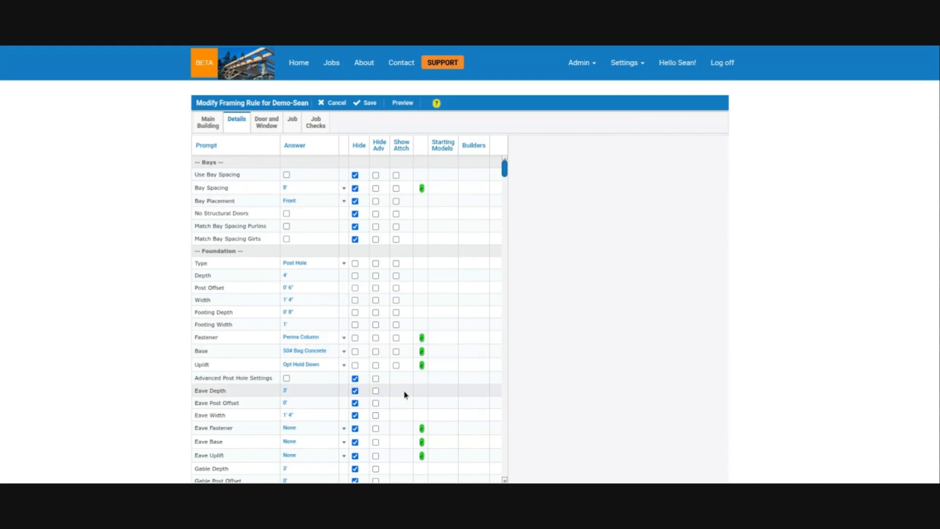
scroll(404, 396, down, 3)
scroll(405, 393, down, 12)
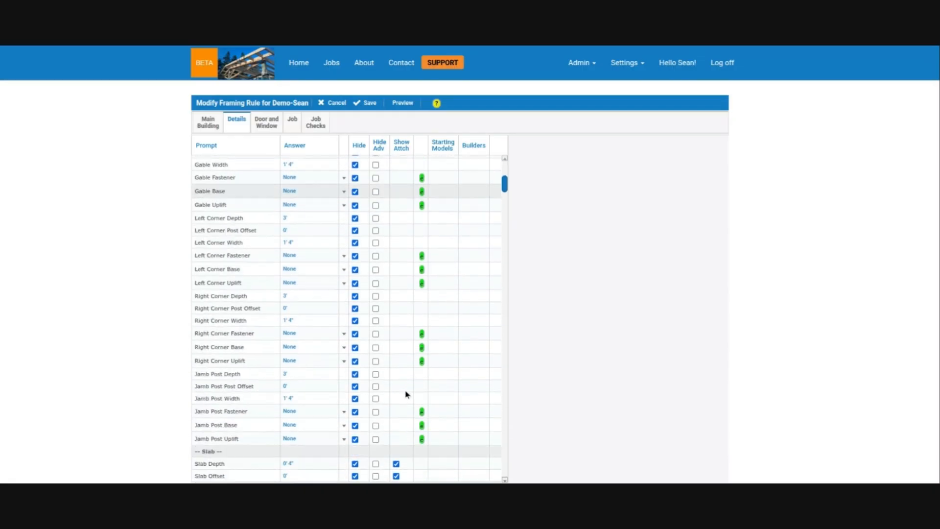
scroll(409, 391, down, 3)
scroll(410, 390, down, 1)
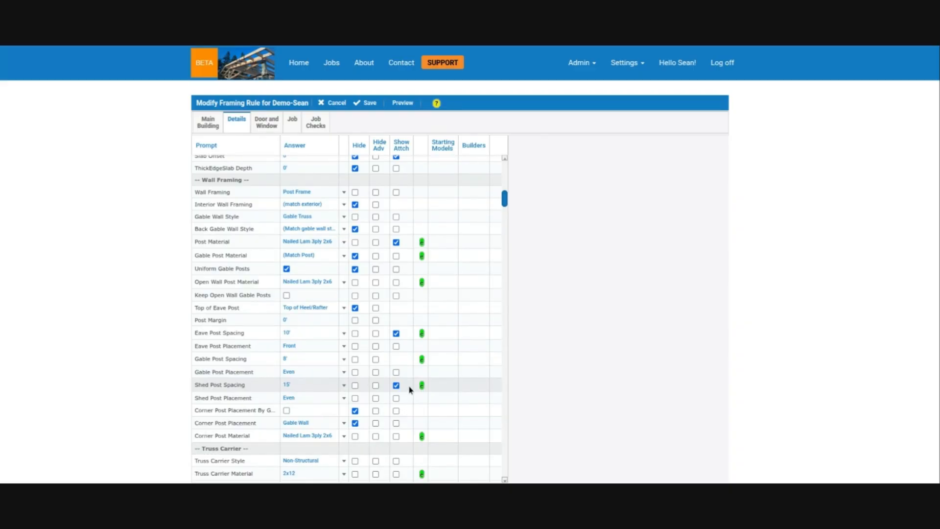
scroll(406, 381, down, 3)
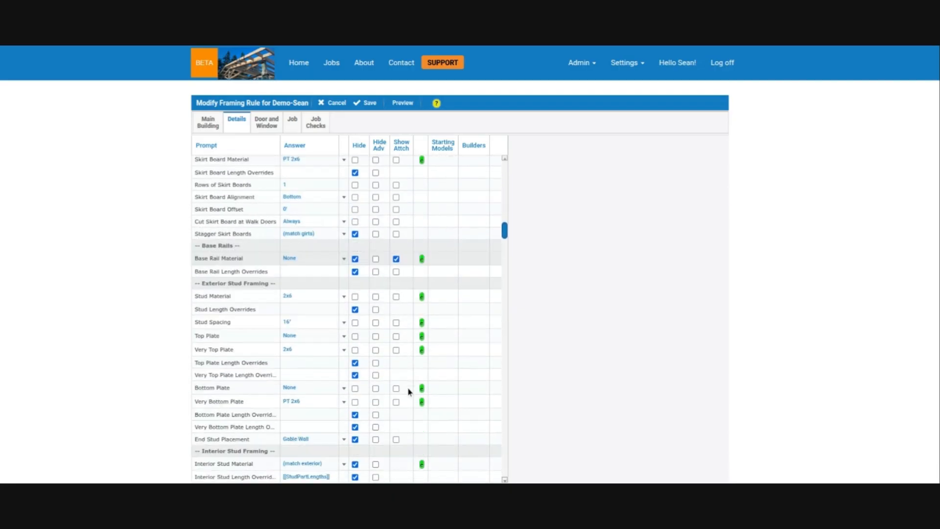
scroll(410, 391, down, 3)
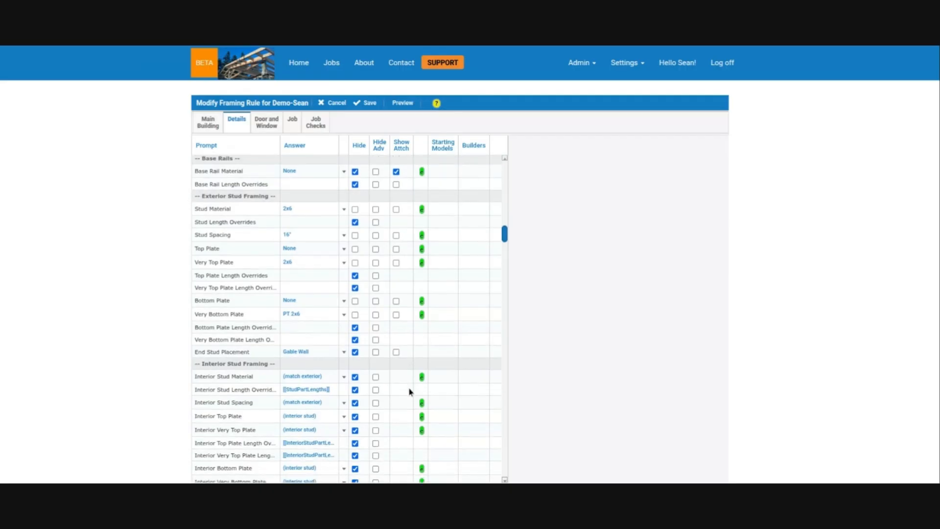
scroll(410, 391, down, 4)
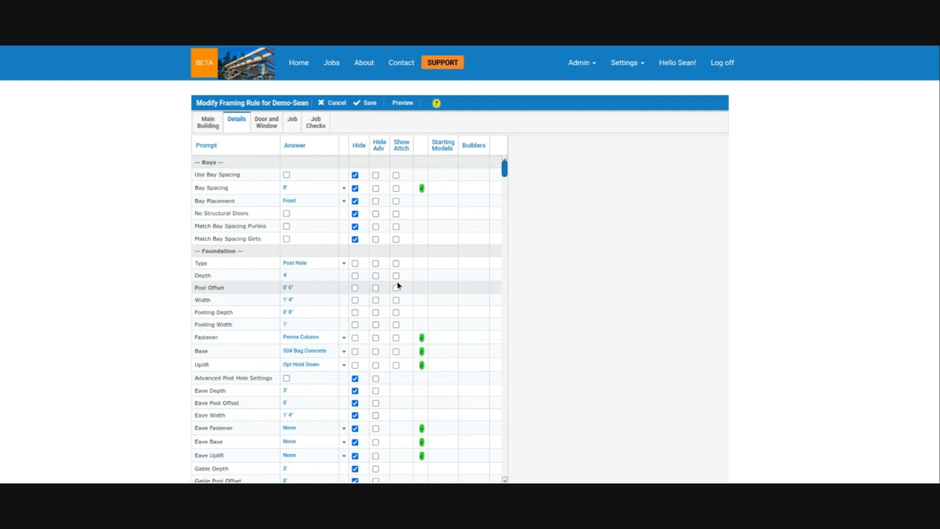
Review the post hole, slab, post spacing and truss carrier prompts in the framing rule's Details.
scroll(399, 280, down, 5)
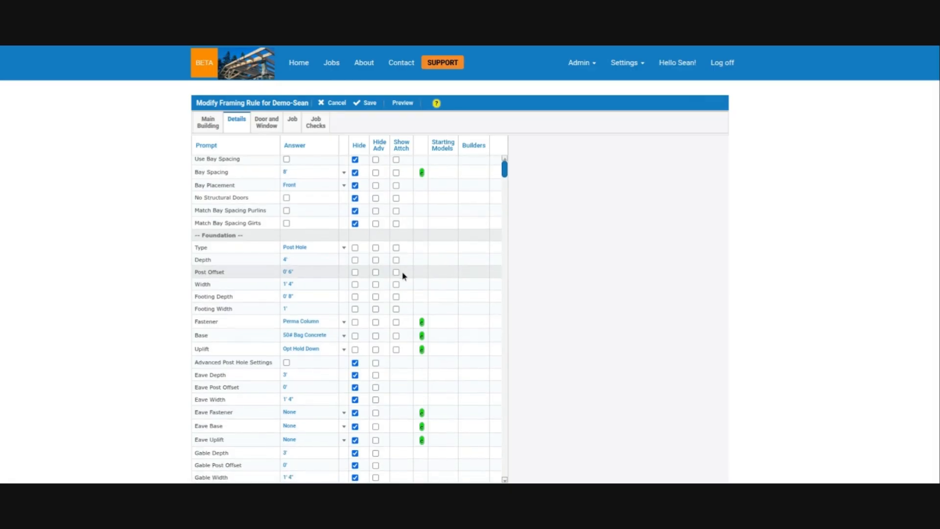
scroll(402, 275, down, 5)
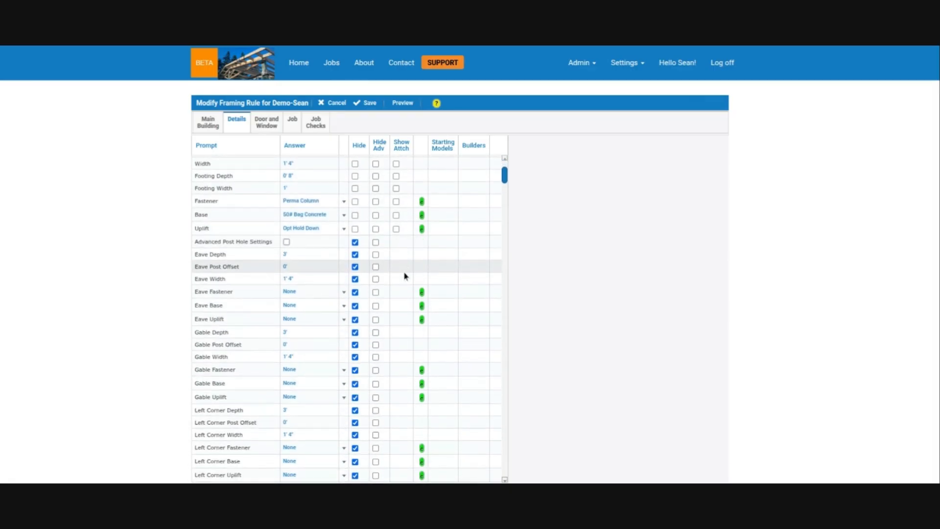
scroll(405, 277, down, 1)
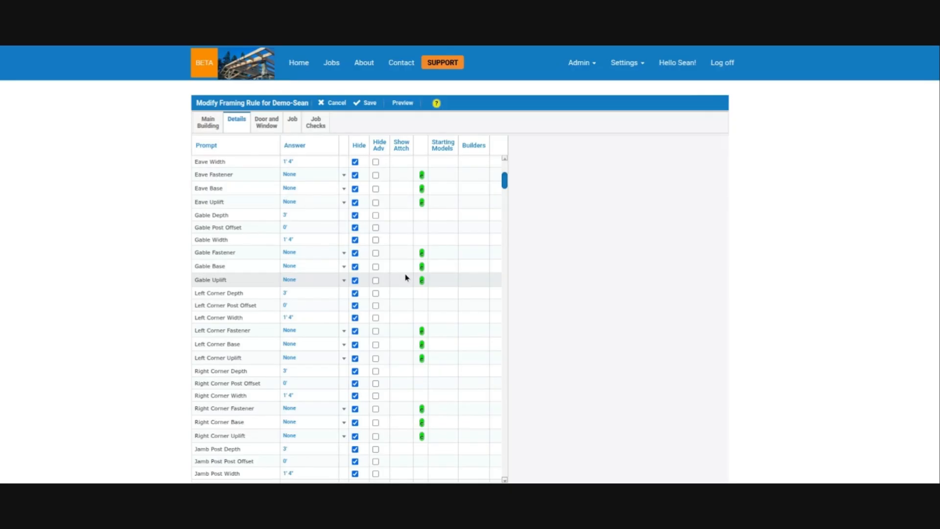
scroll(253, 361, down, 5)
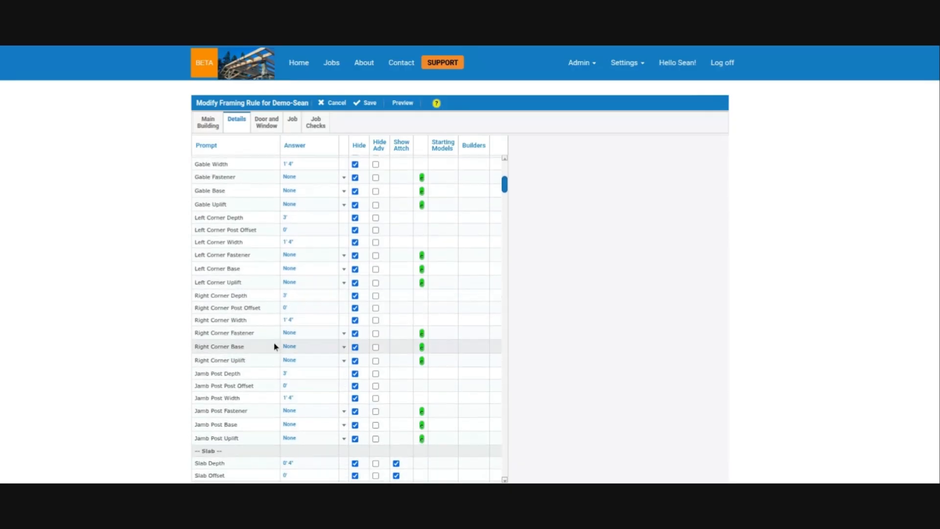
scroll(303, 355, down, 5)
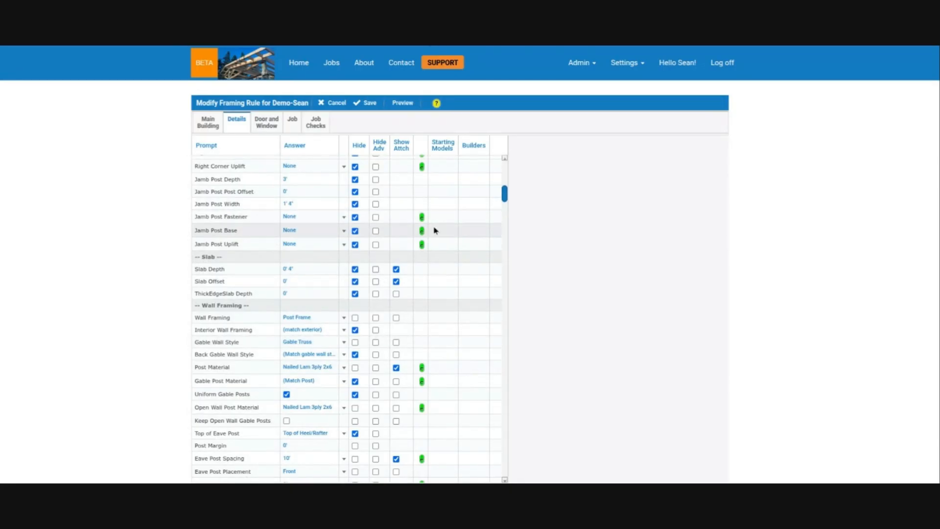
scroll(448, 377, down, 5)
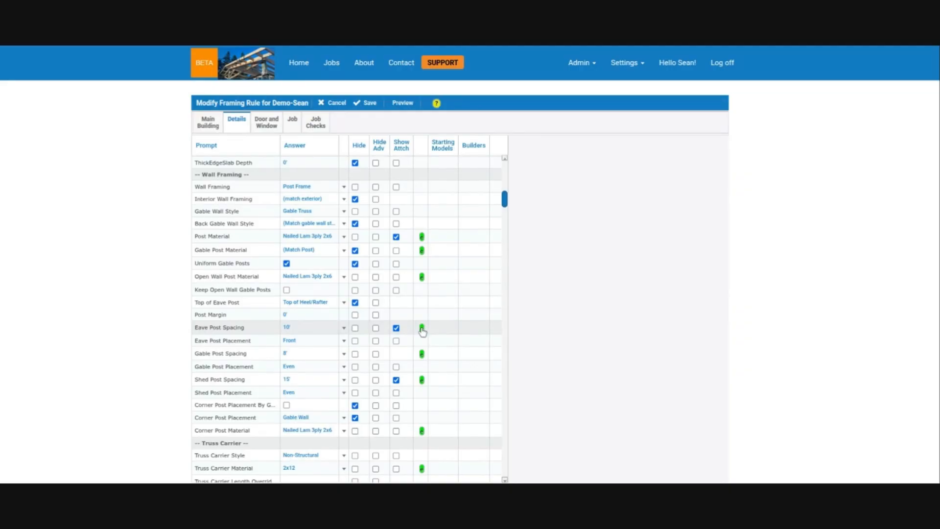
scroll(283, 342, down, 3)
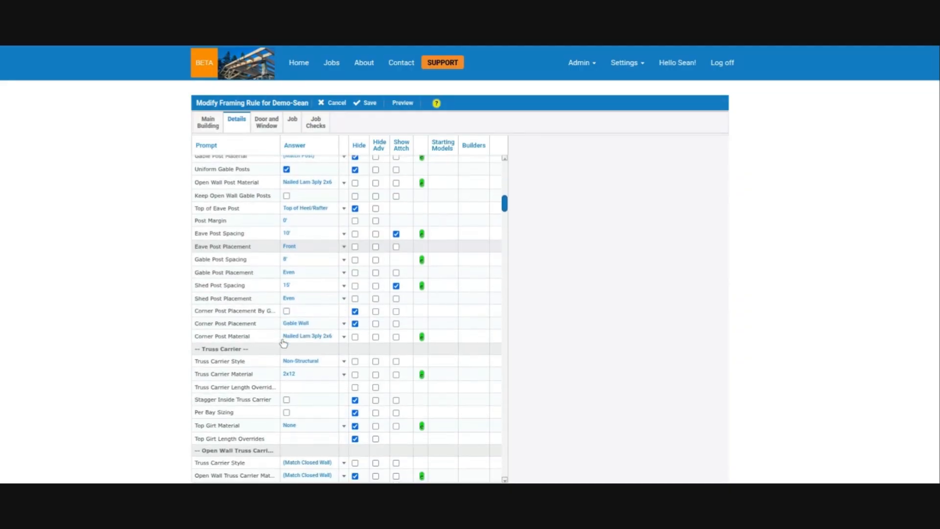
scroll(314, 345, down, 1)
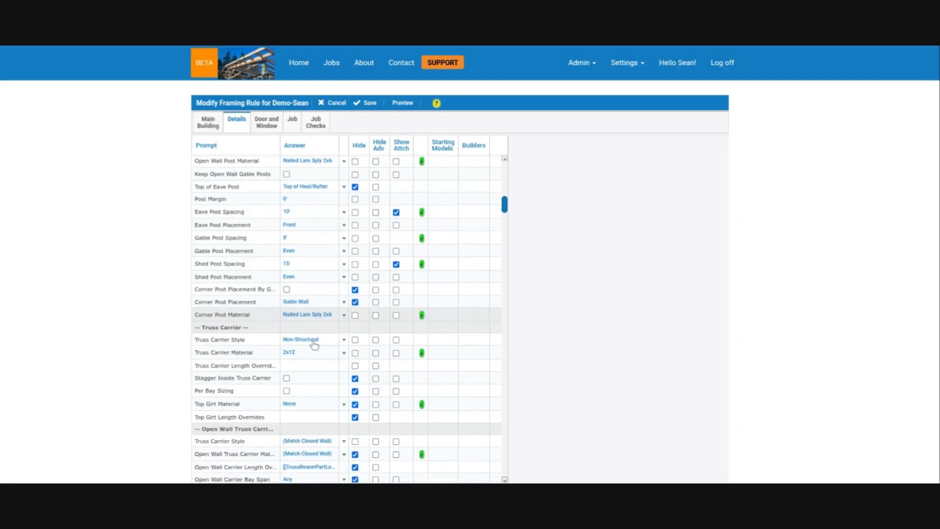
scroll(316, 346, up, 10)
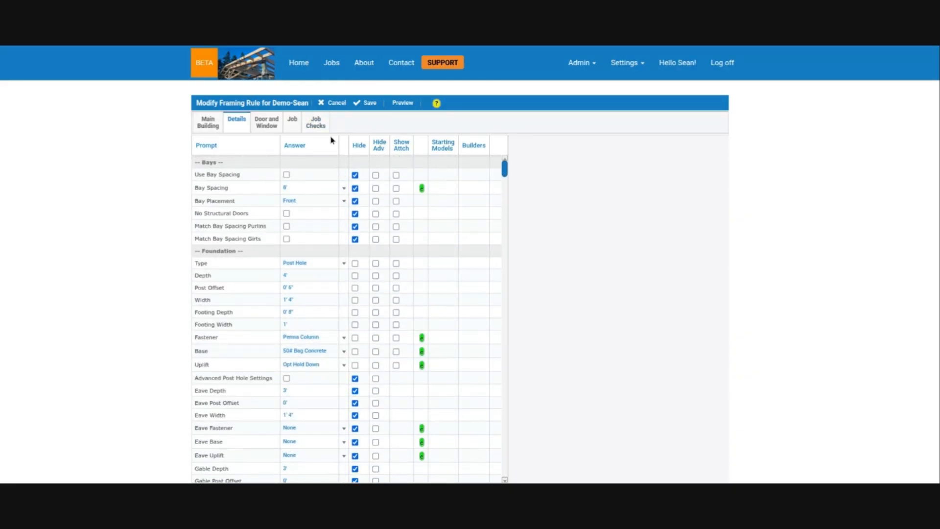
Leave the framing rule and open the recent job "104 Webinar" for editing.
click(299, 64)
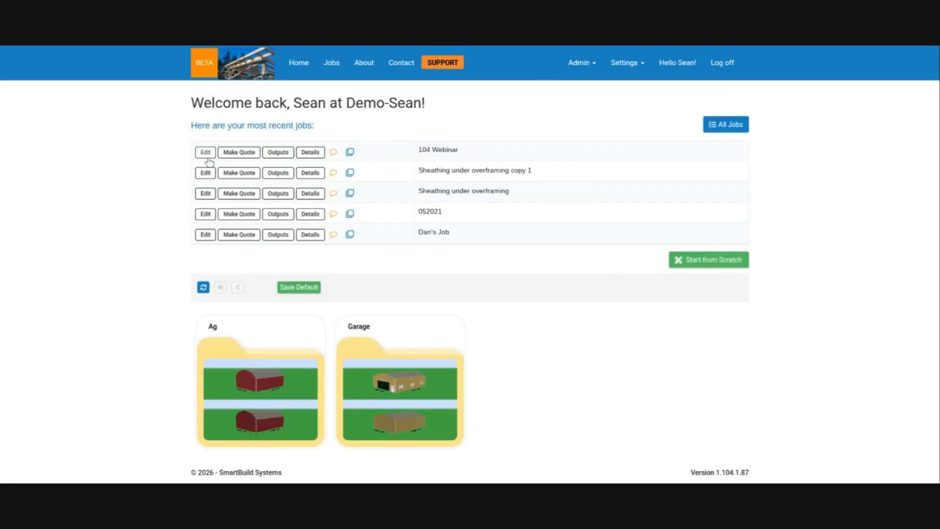
click(470, 160)
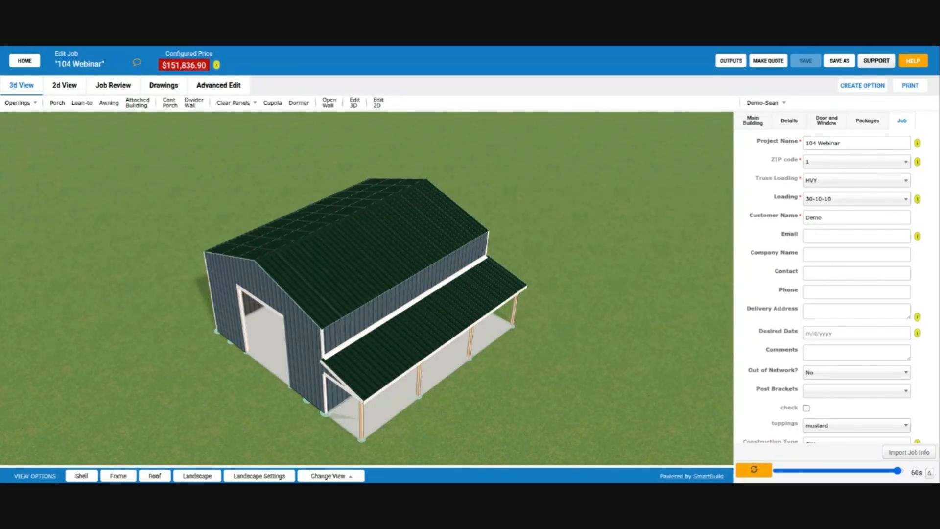
Add the job note "Add notes" to the 104 Webinar job and reopen the notes to check it.
click(137, 64)
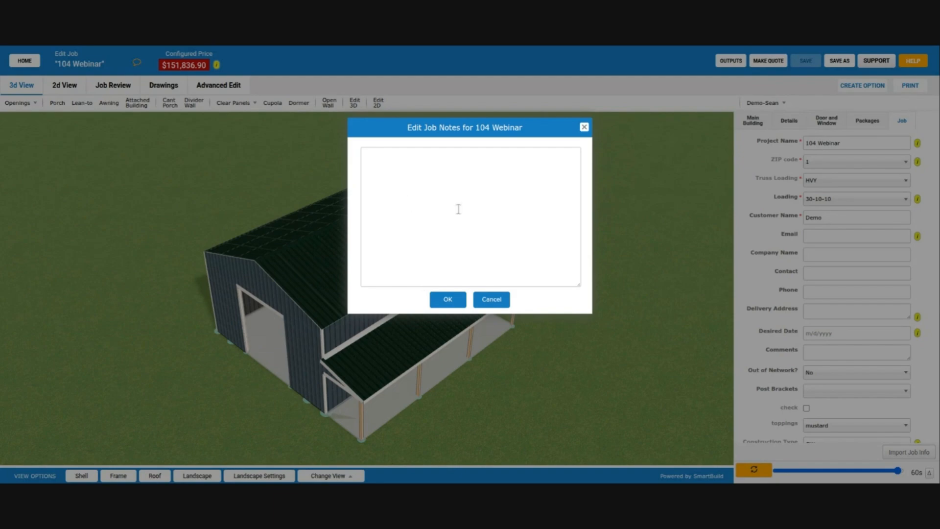
text(Add notes)
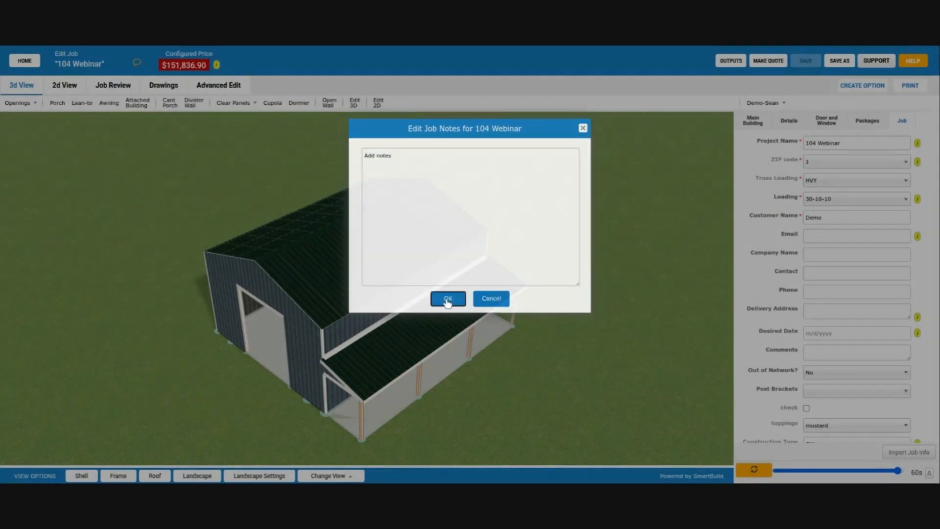
click(447, 299)
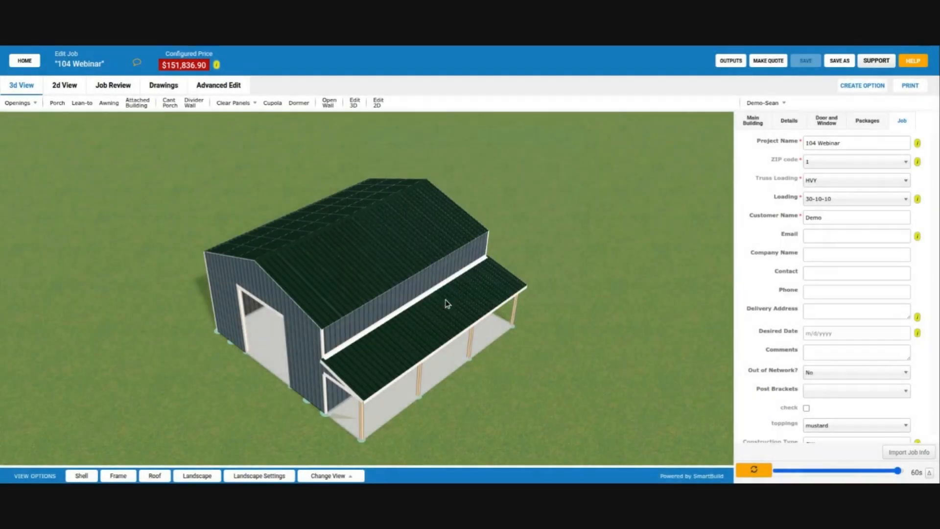
click(137, 62)
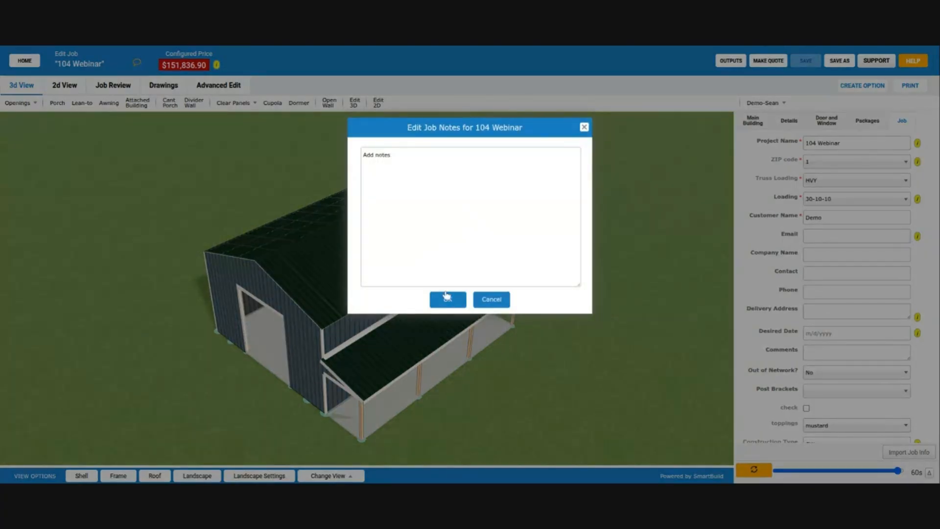
click(491, 299)
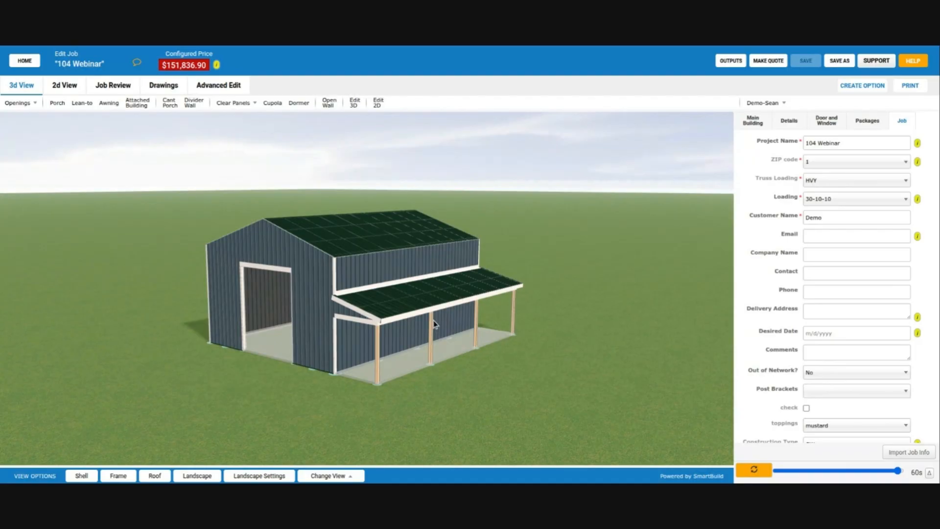
Hide the building's shell in the 3D view to expose the framing of the main building and lean-to.
mouse_move(457, 292)
mouse_down()
mouse_move(435, 320)
mouse_move(457, 302)
mouse_up()
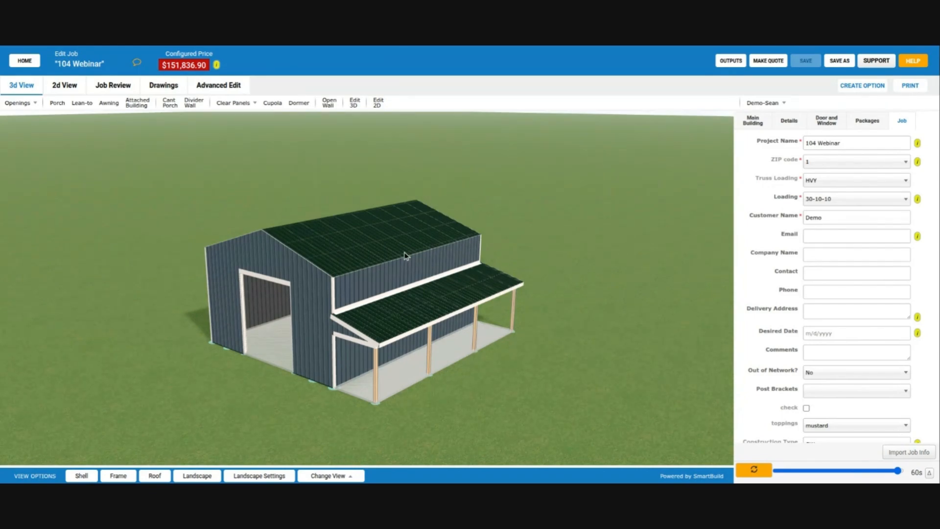
drag(406, 254, 400, 264)
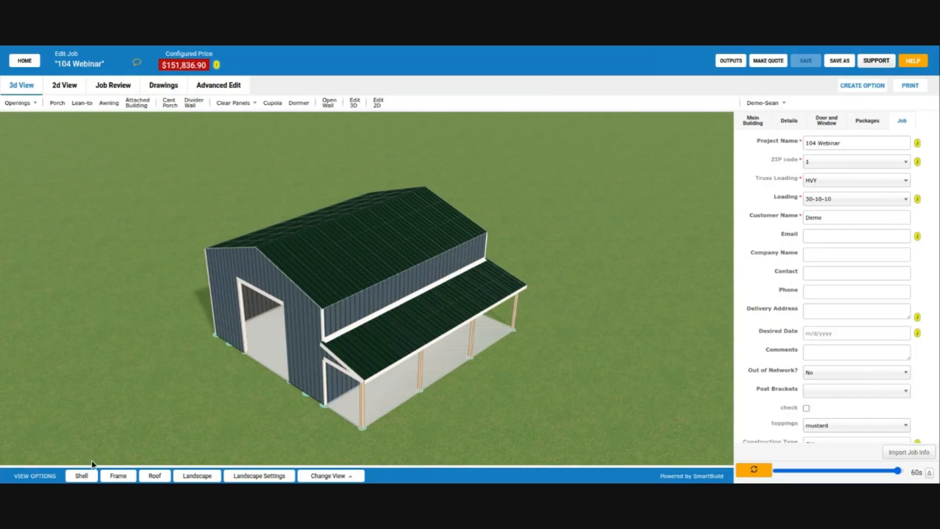
click(82, 475)
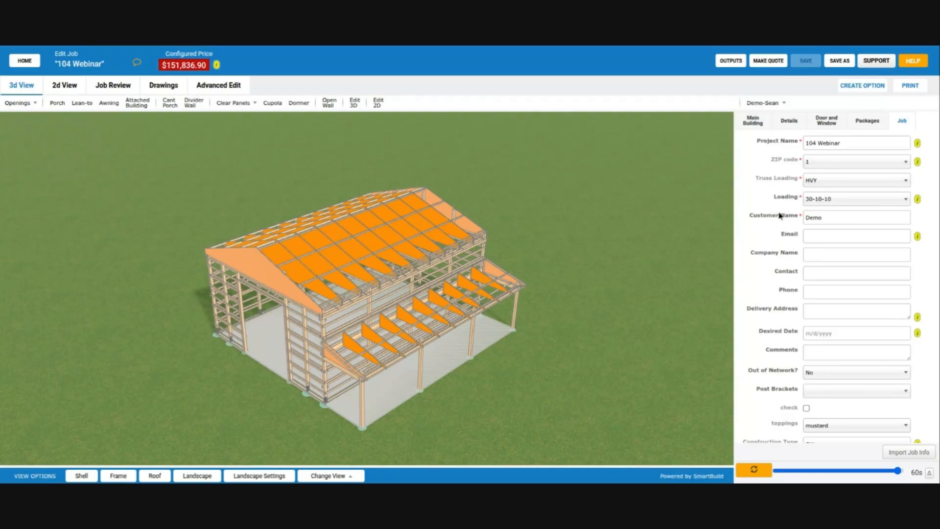
Open the job's Details and review the Rafter Framing settings.
click(789, 122)
scroll(827, 323, down, 2)
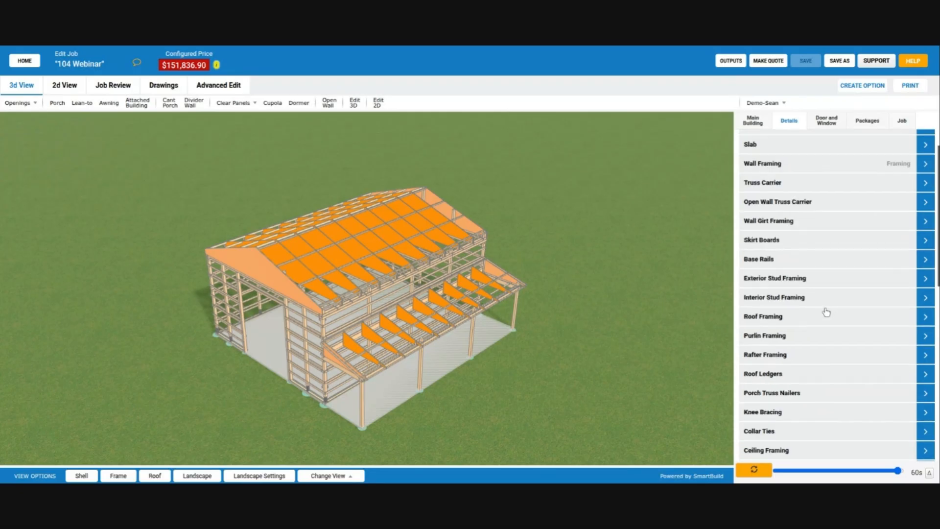
scroll(826, 312, down, 1)
scroll(826, 311, down, 1)
click(789, 268)
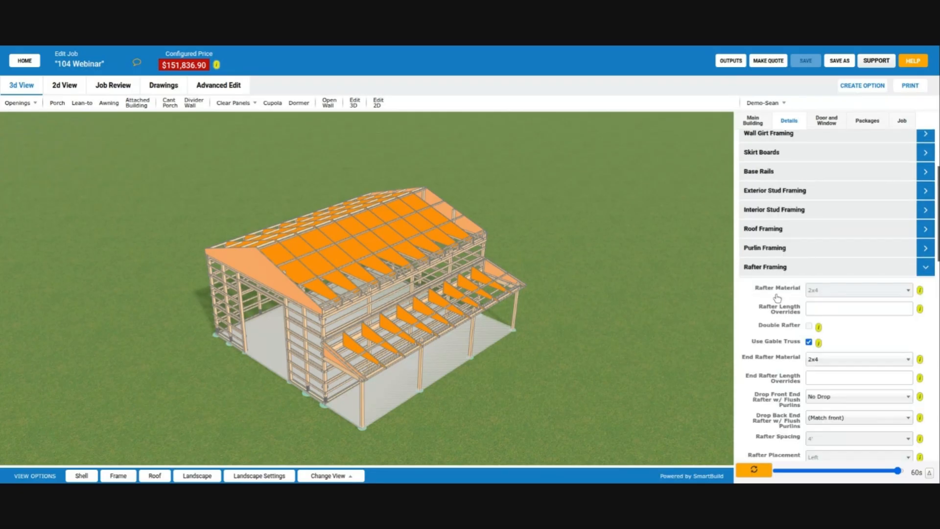
scroll(778, 294, down, 1)
scroll(767, 307, down, 1)
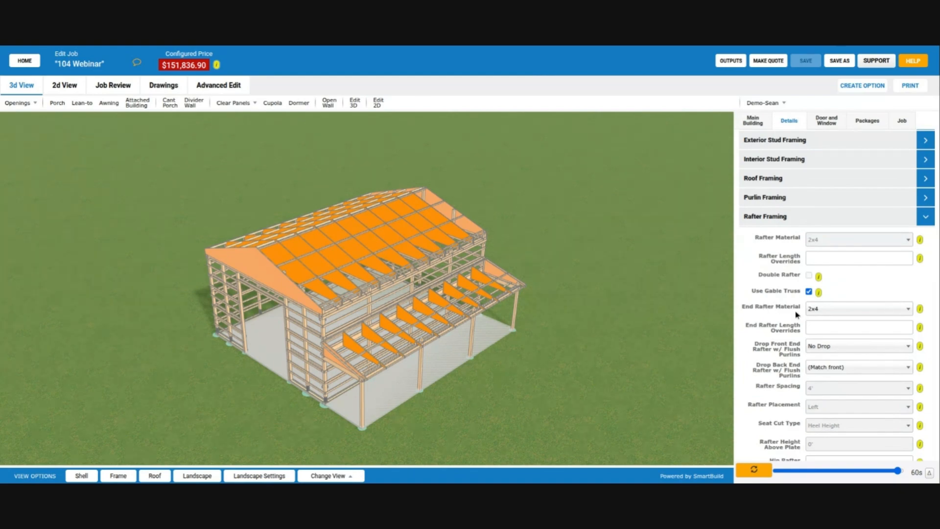
Change the Roof Framing Style to Rafters and inspect the main building's roof framing in the 3D model.
click(808, 185)
scroll(793, 281, down, 1)
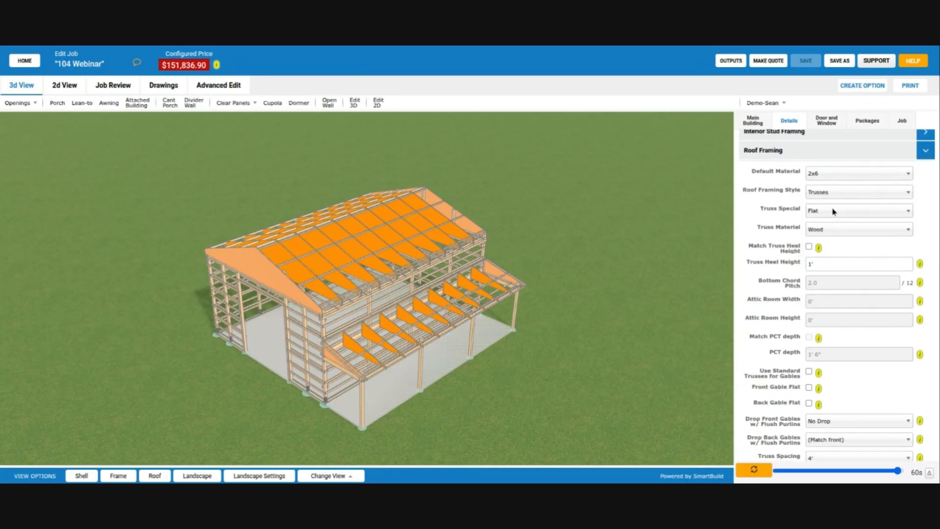
click(846, 194)
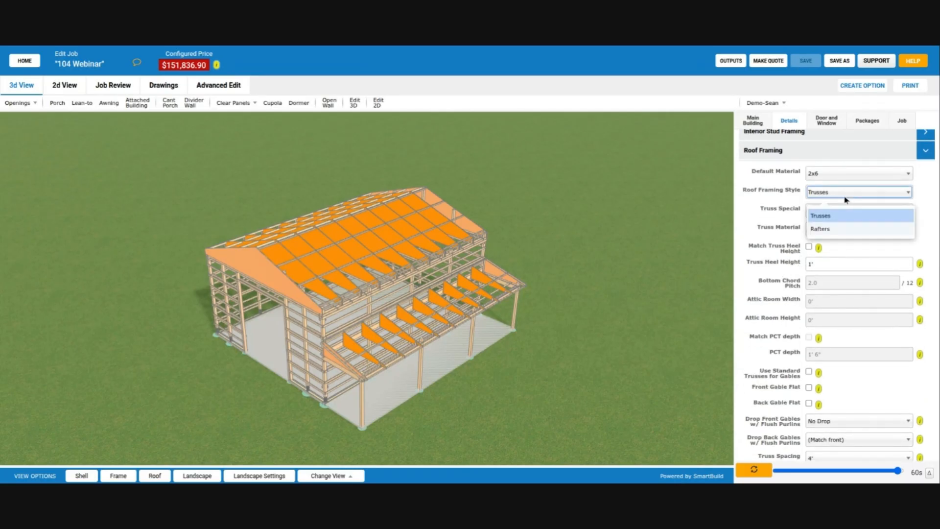
click(841, 229)
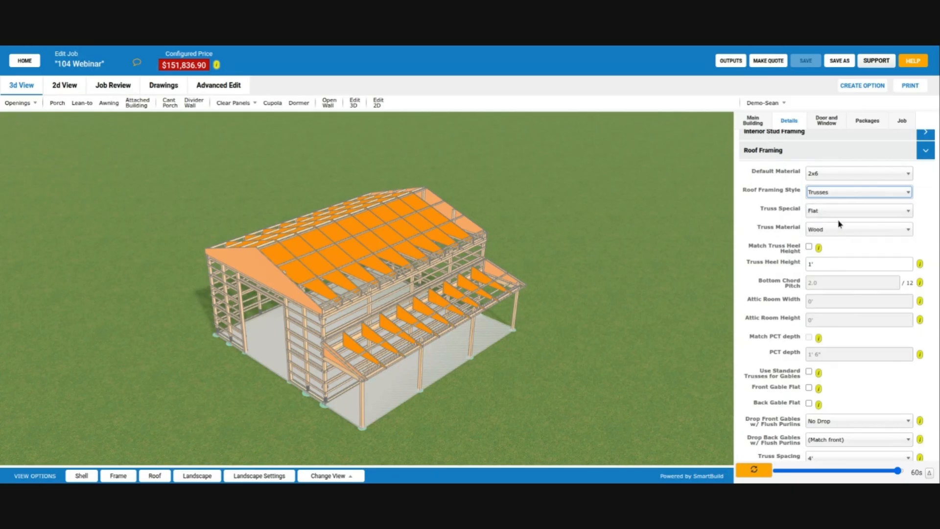
key(Down)
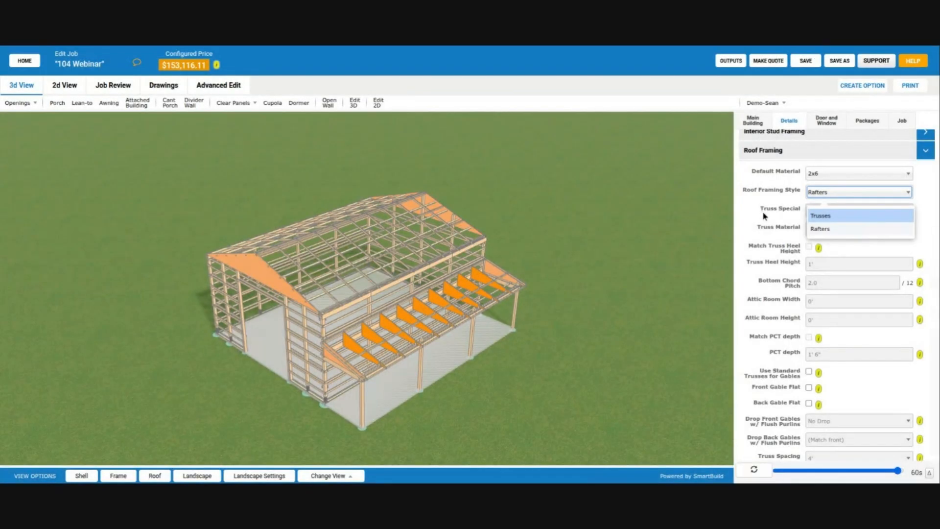
drag(425, 252, 361, 256)
Review the Rafter Framing settings, especially Use Gable Truss, and compare them with the gable ends in the 3D model.
click(774, 152)
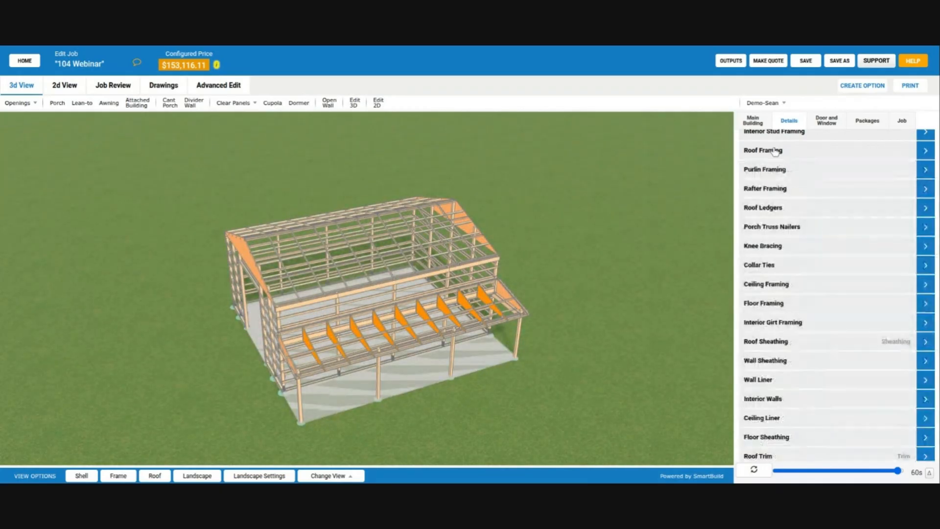
click(793, 190)
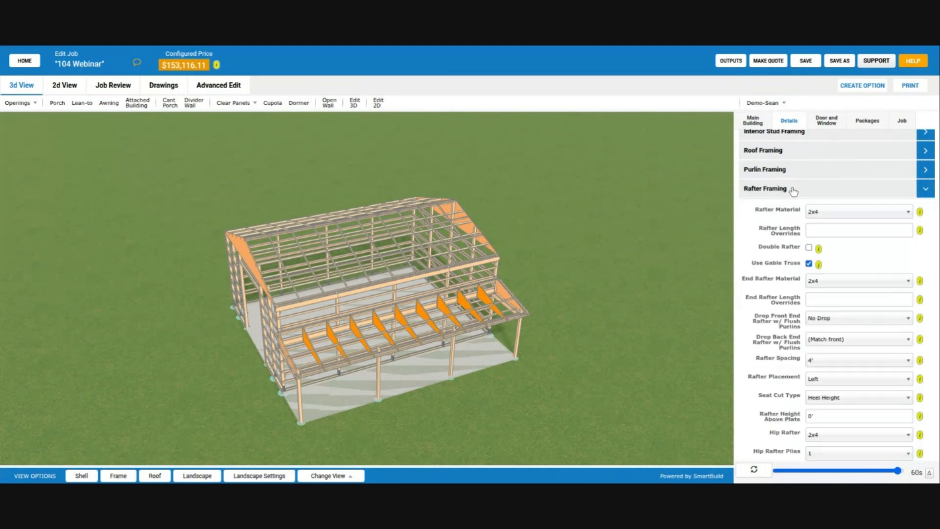
drag(751, 264, 801, 269)
scroll(432, 358, up, 2)
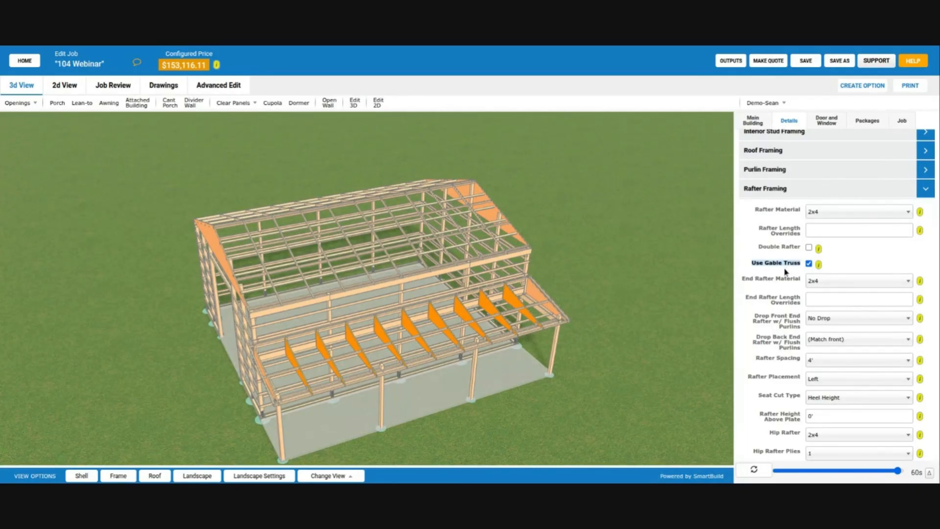
Set the Roof Framing Style back to Trusses.
click(803, 195)
click(791, 153)
click(839, 196)
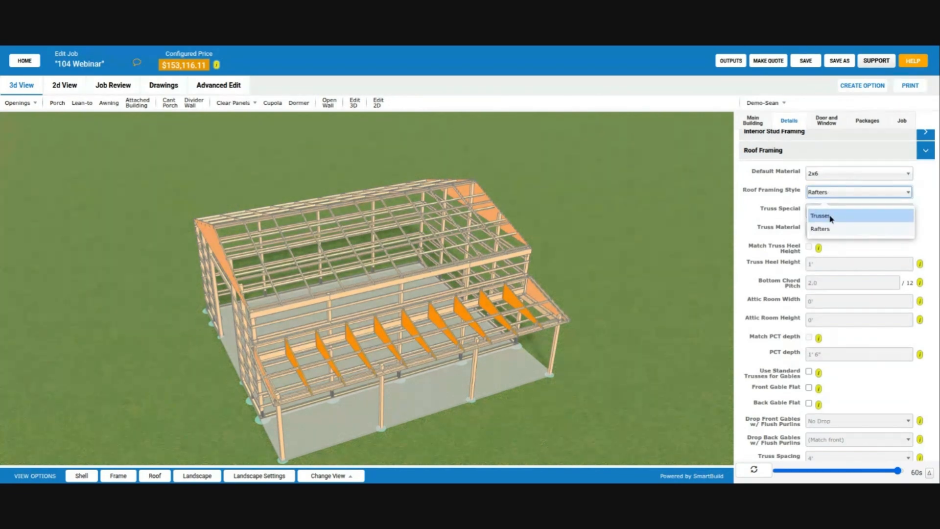
key(Escape)
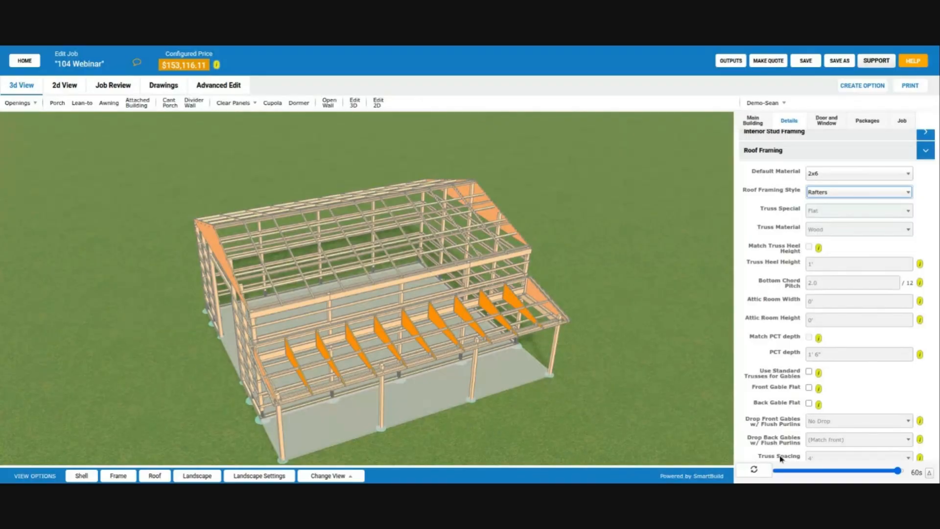
key(Down)
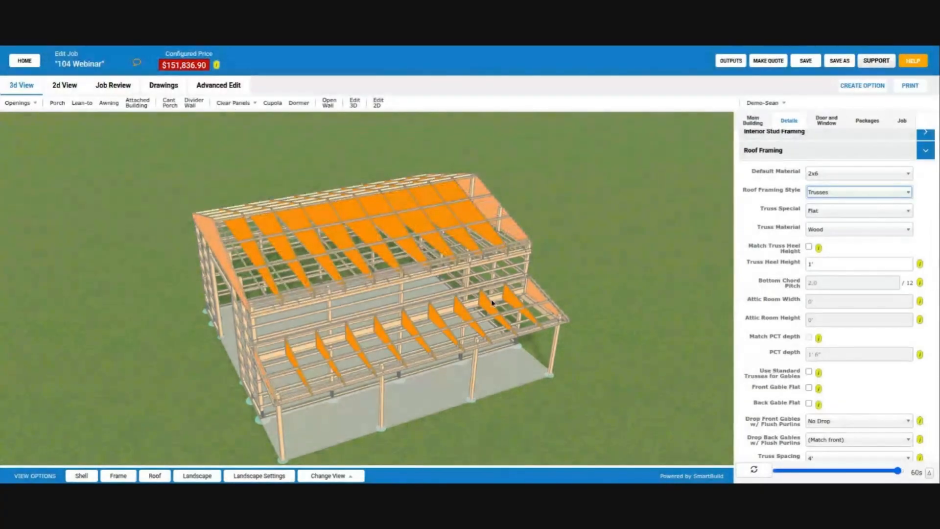
Inspect the gable-end framing of the main building and lean-to in 3D, and collapse the Roof Framing settings.
drag(493, 304, 361, 315)
scroll(361, 315, up, 5)
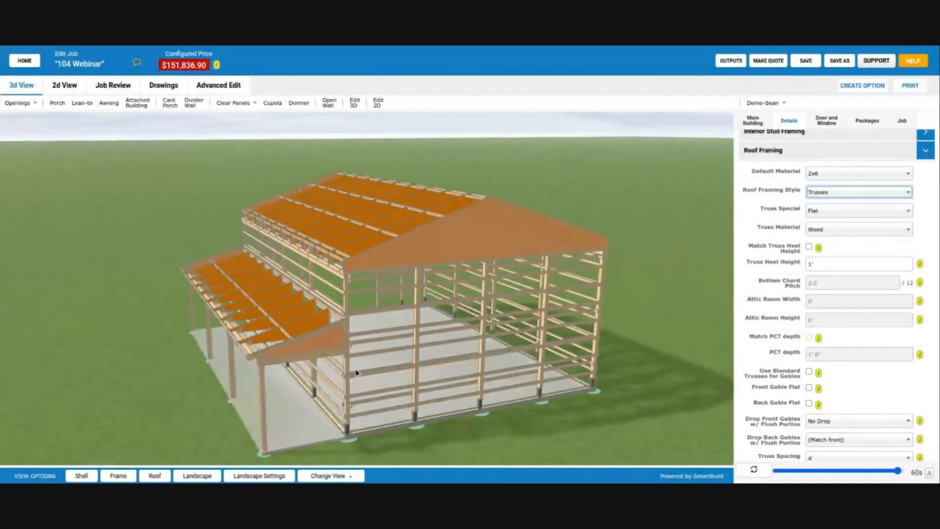
drag(352, 370, 254, 319)
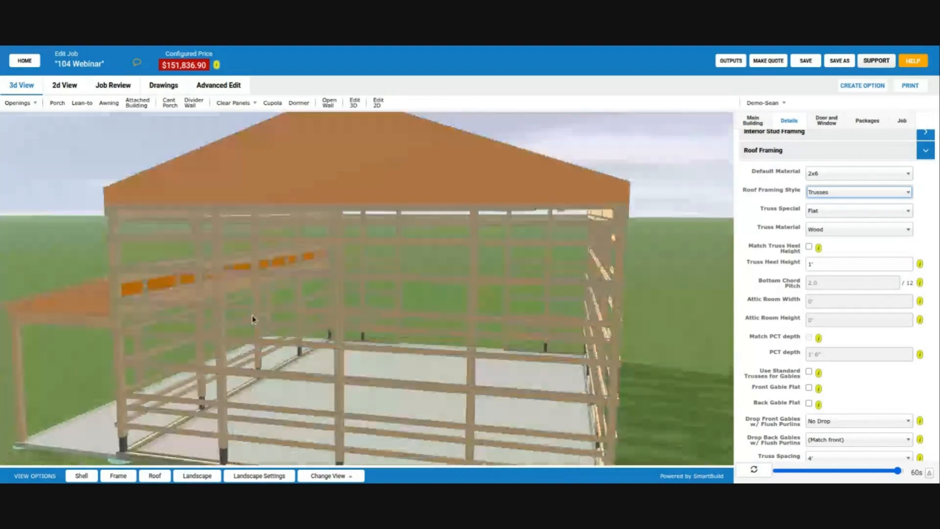
right_drag(254, 318, 354, 319)
drag(283, 334, 526, 250)
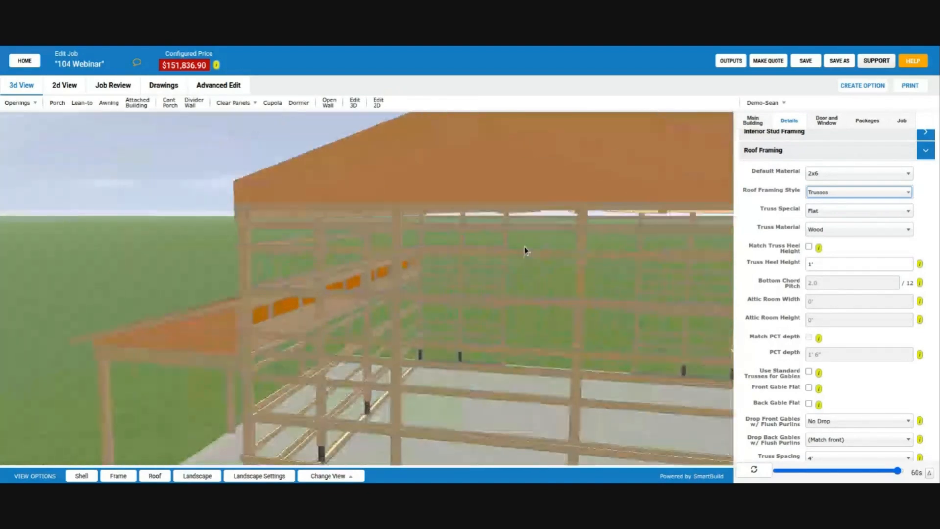
click(775, 152)
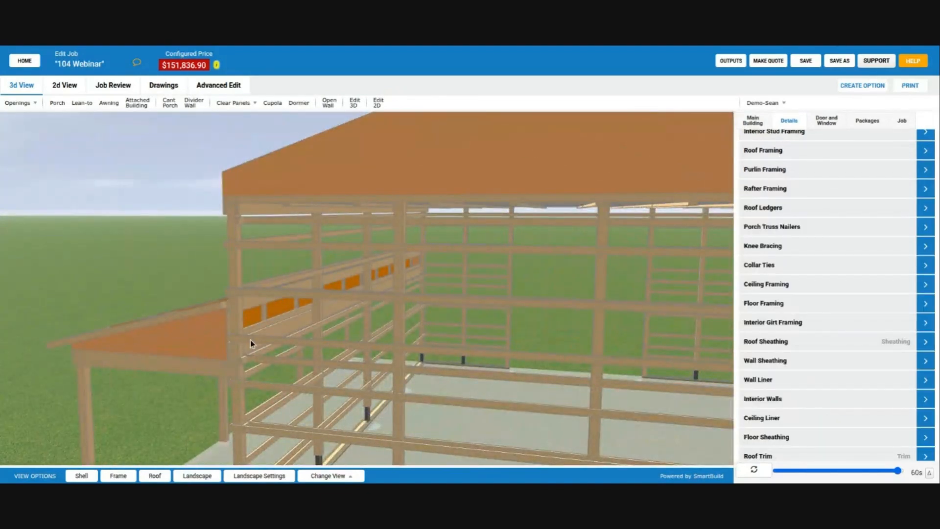
Examine up close where the lean-to trusses meet the main building's sidewall framing.
drag(367, 314, 406, 296)
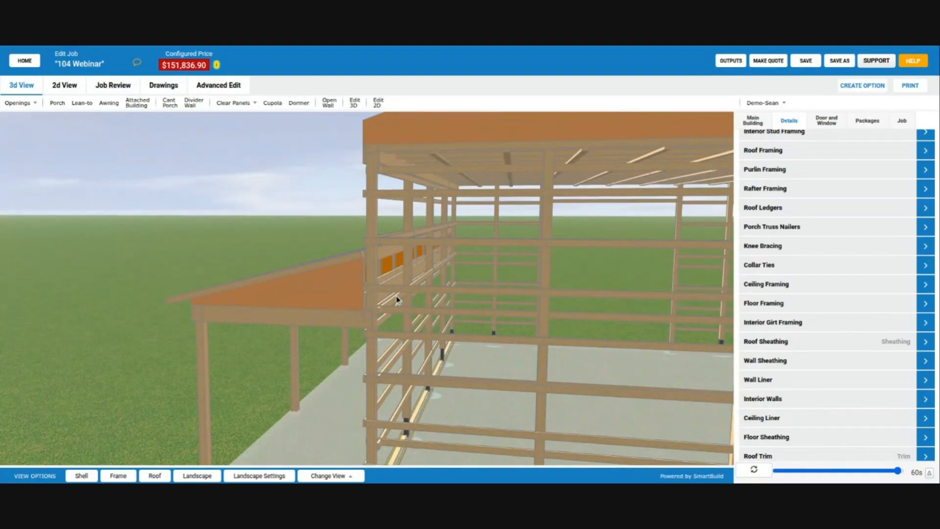
scroll(403, 296, up, 3)
scroll(365, 239, up, 3)
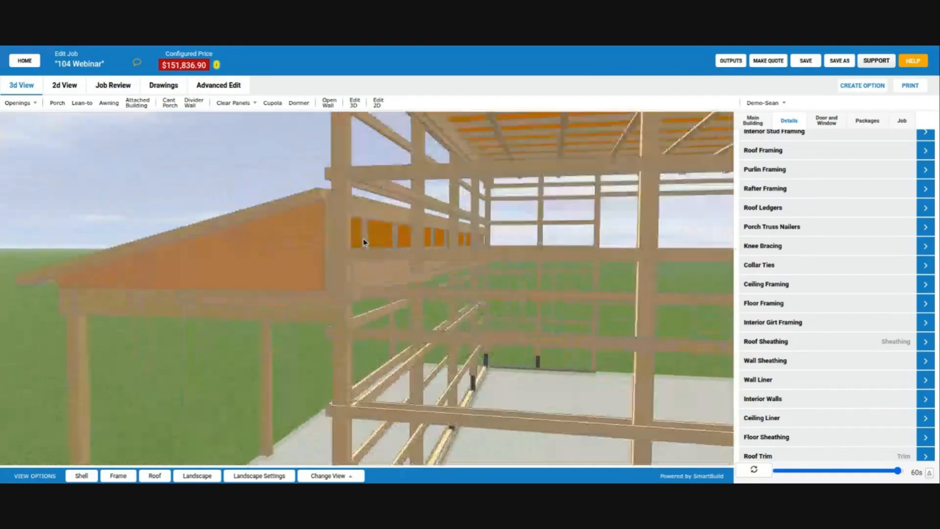
scroll(365, 236, up, 3)
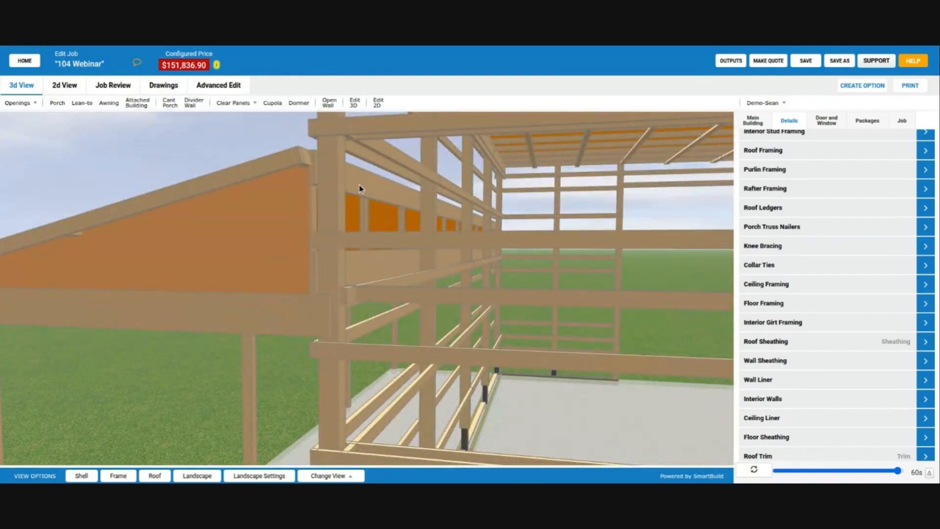
scroll(355, 310, up, 6)
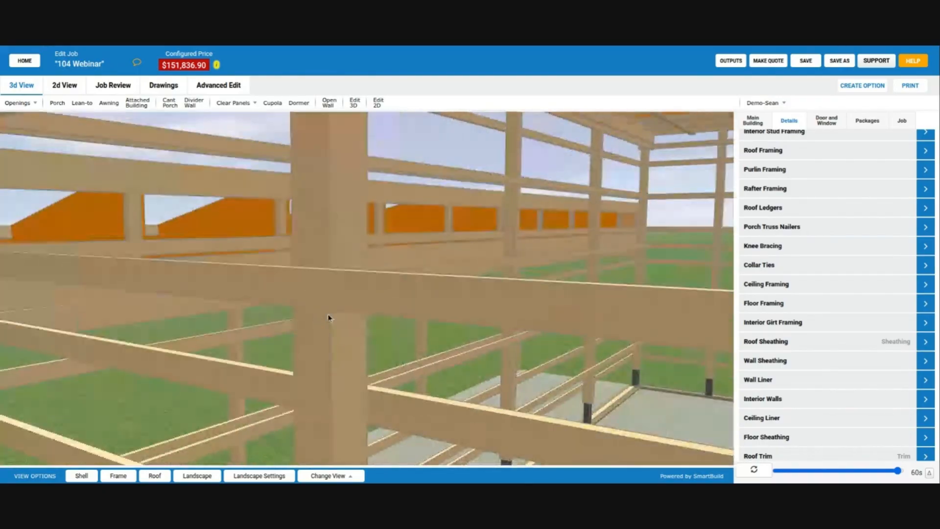
scroll(327, 318, up, 3)
drag(347, 317, 350, 317)
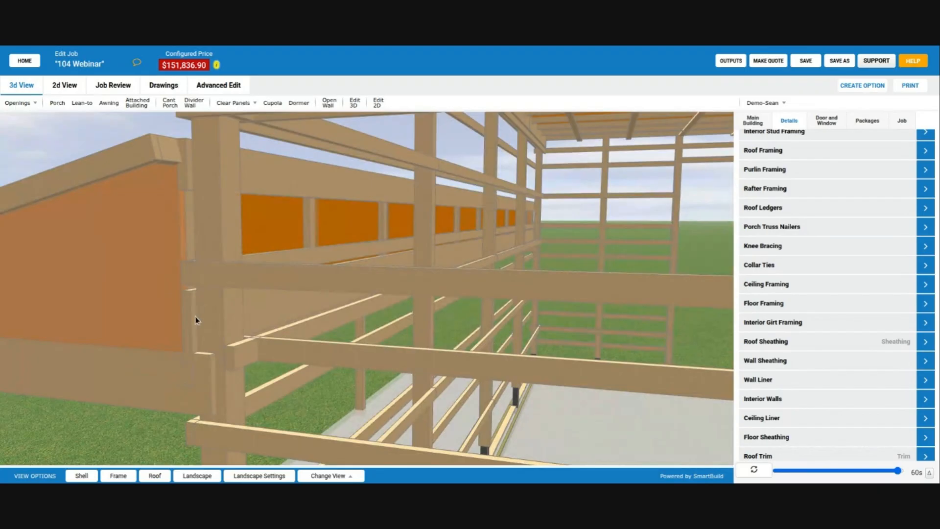
Look through the Details categories and open the Roof Ledgers settings.
scroll(815, 249, down, 2)
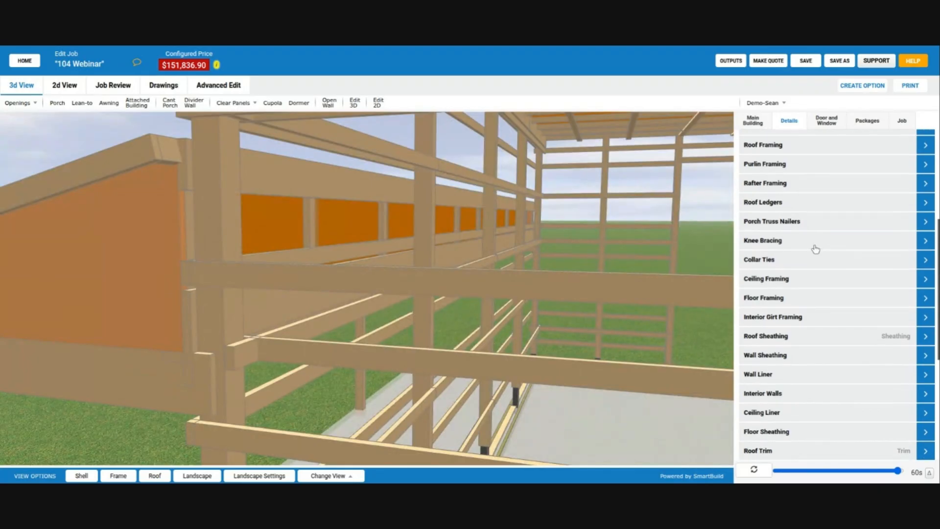
scroll(817, 250, down, 4)
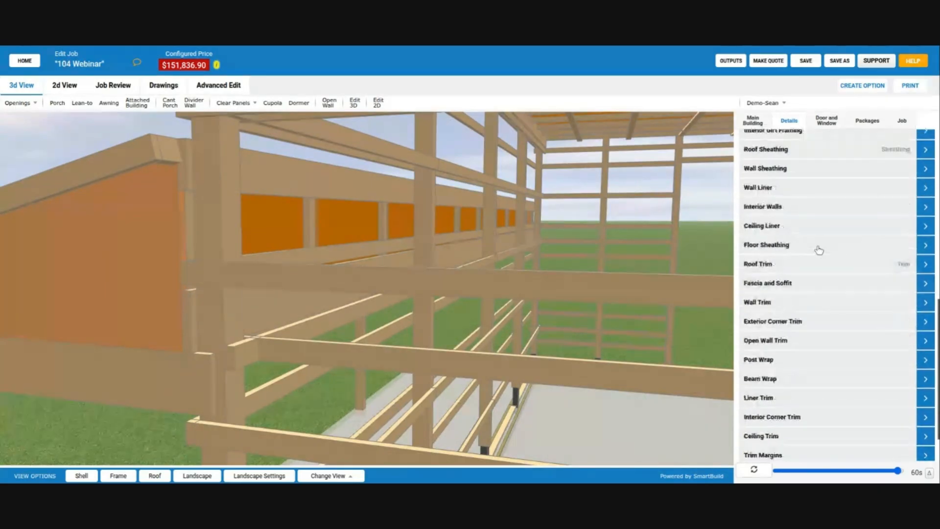
scroll(820, 250, up, 5)
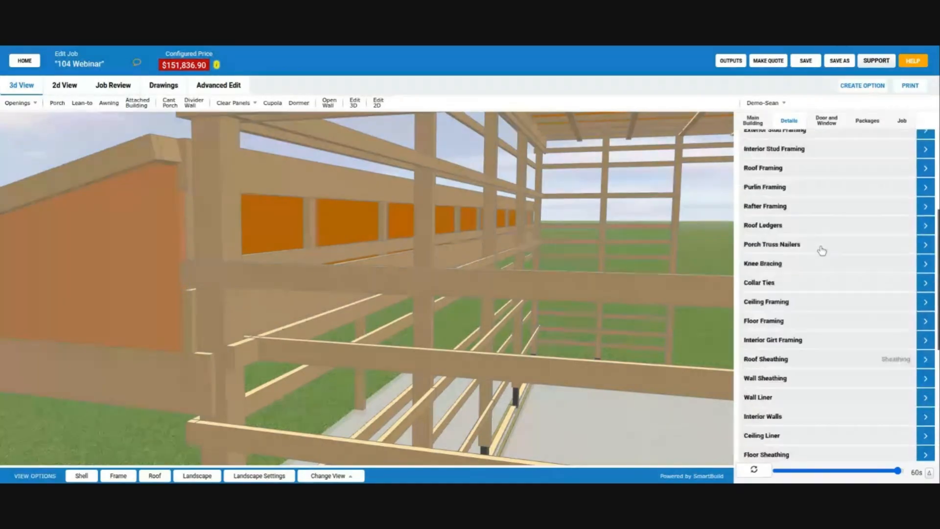
scroll(822, 250, up, 1)
scroll(817, 253, down, 1)
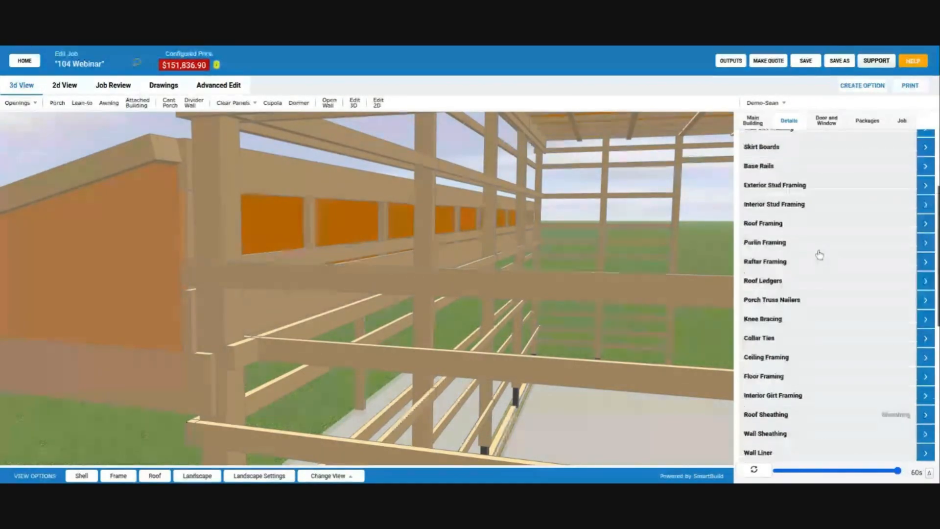
click(808, 284)
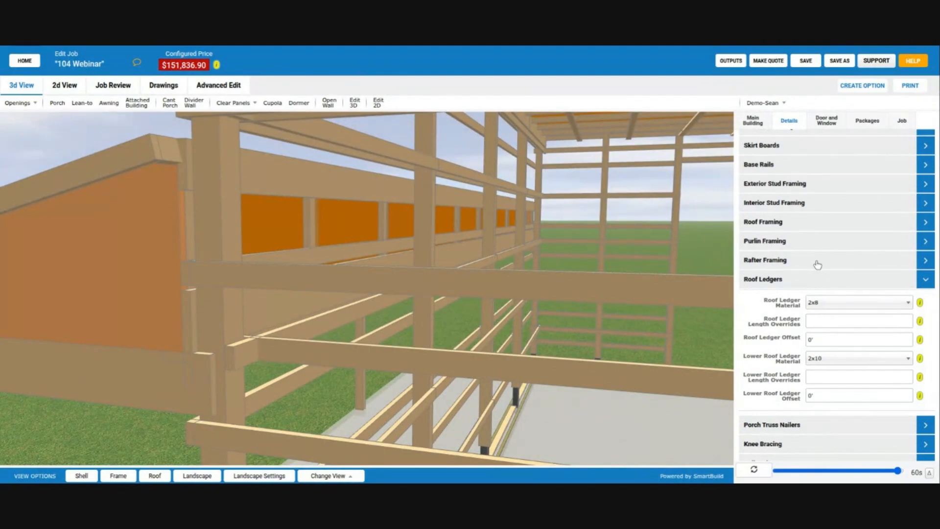
Review the Rafter Framing settings down to the rafter bond plate material.
click(817, 265)
scroll(767, 352, down, 2)
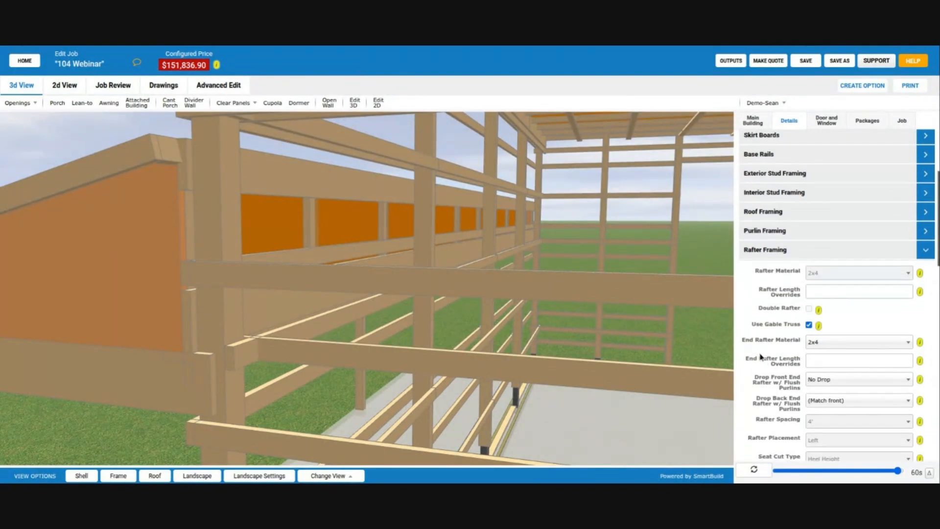
scroll(767, 350, down, 3)
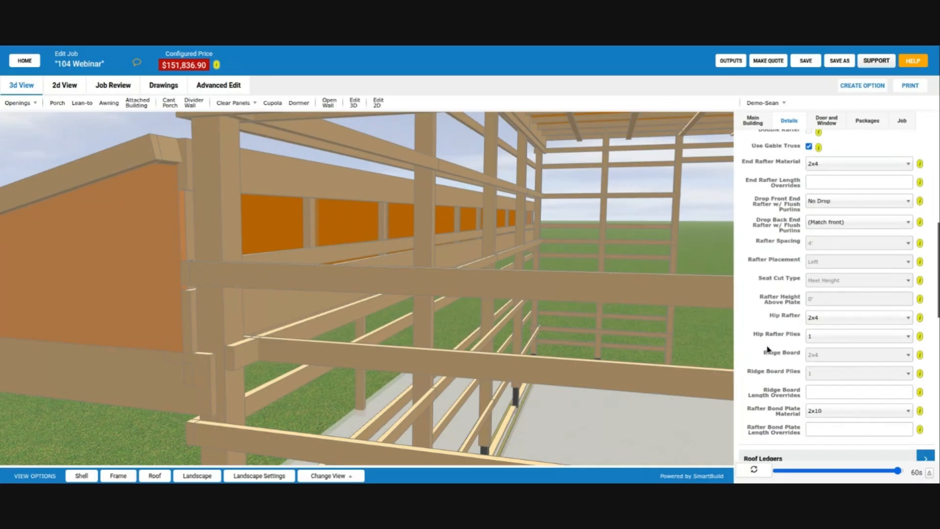
scroll(766, 346, down, 1)
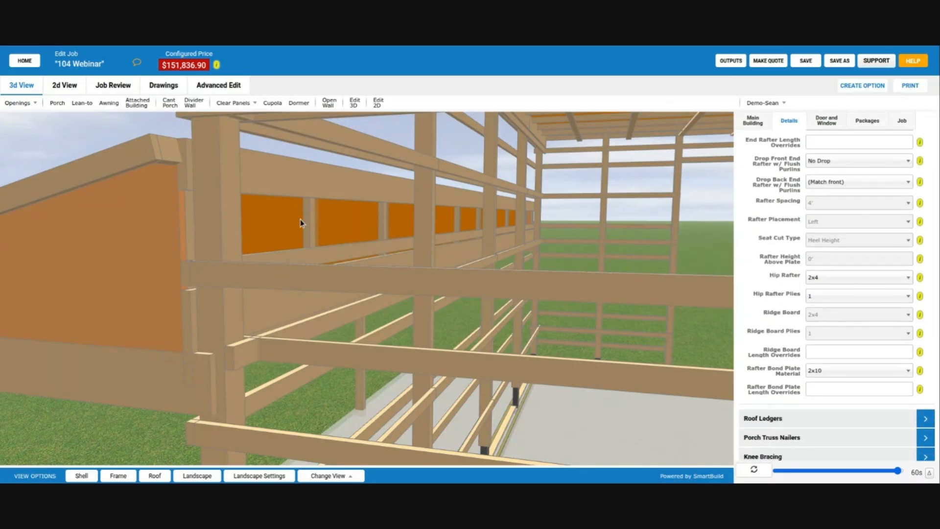
Inspect the lean-to's end truss at the main building post, check the rafter bond plate settings and reopen Roof Ledgers.
scroll(342, 214, up, 5)
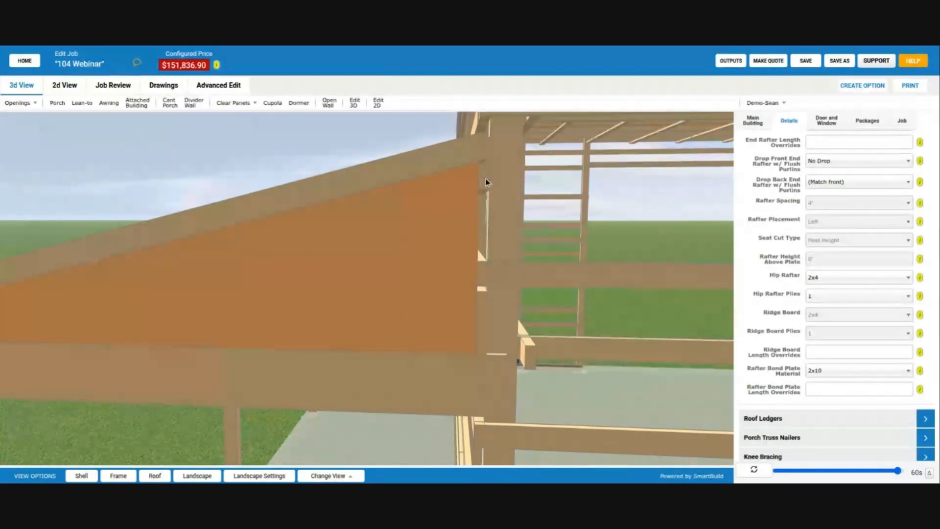
scroll(802, 353, down, 1)
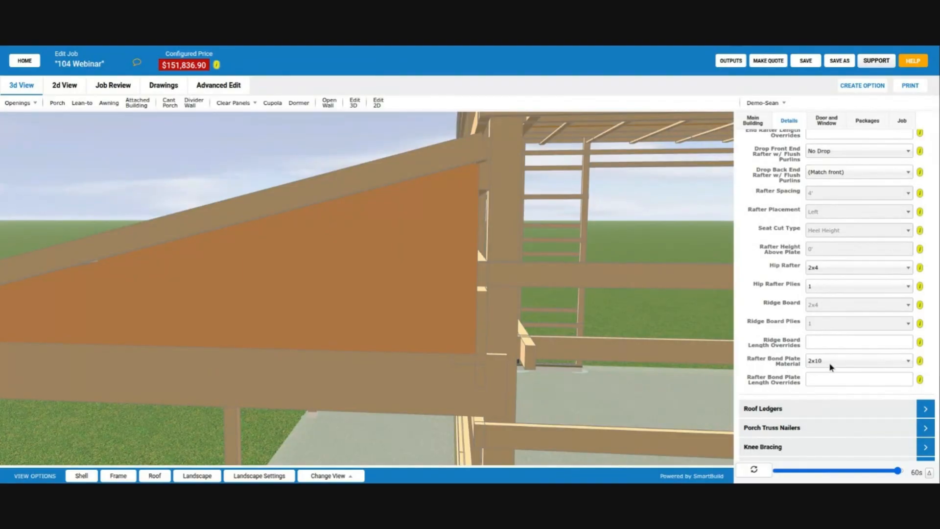
scroll(749, 348, down, 3)
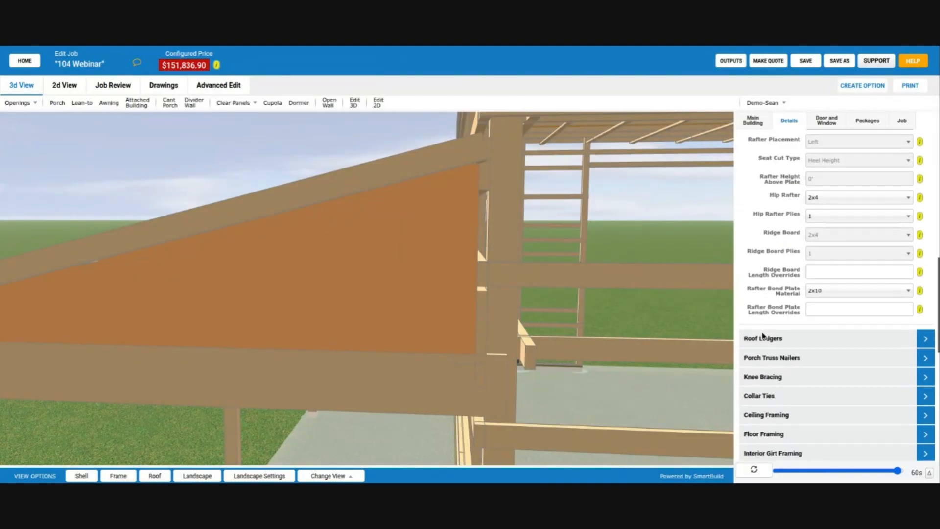
scroll(761, 336, down, 1)
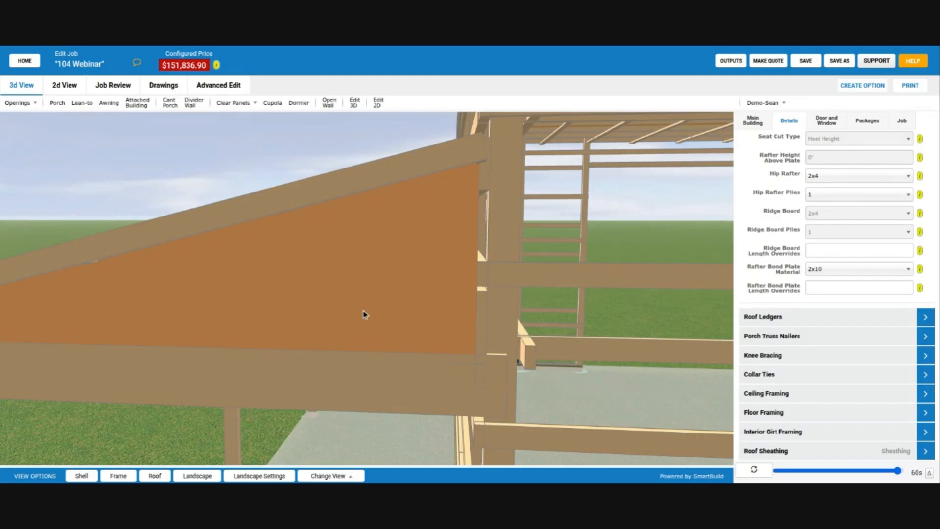
click(812, 323)
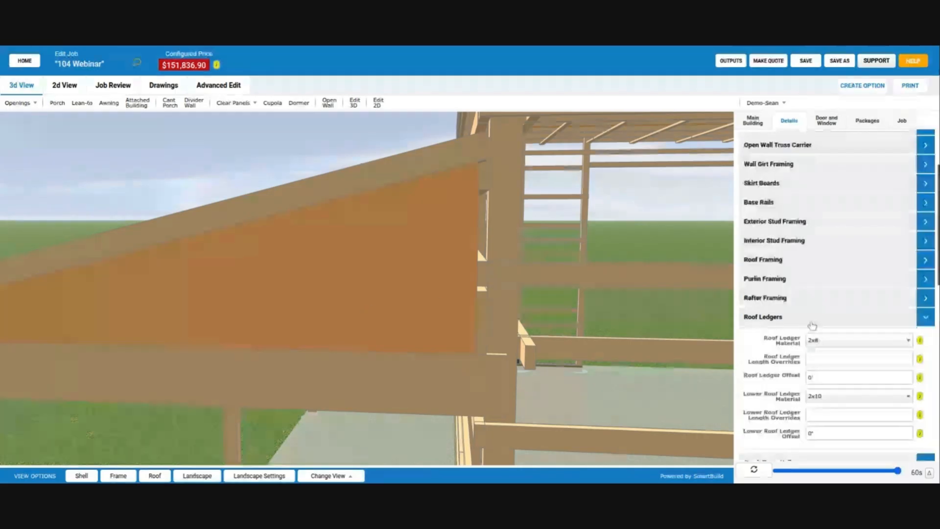
Review the Roof Ledgers settings, focusing on the lower roof ledger material, length overrides and offset.
scroll(751, 321, down, 1)
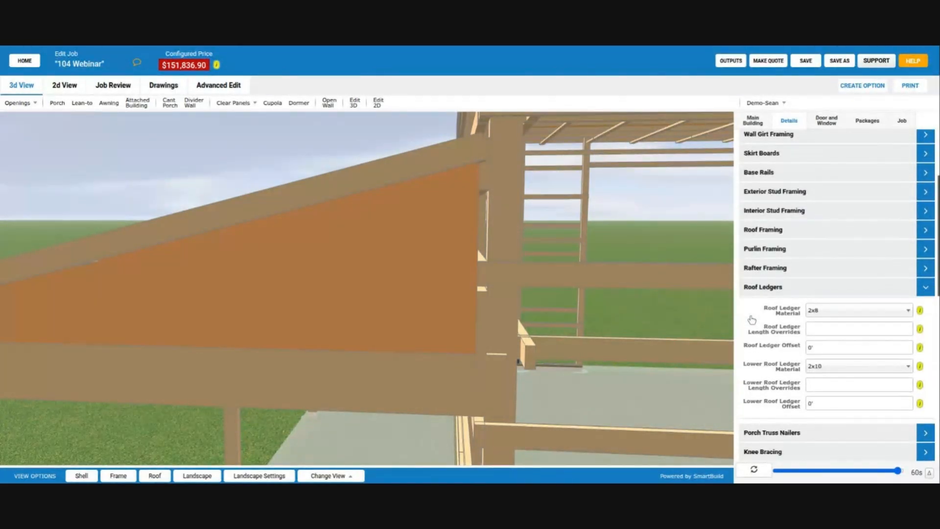
scroll(773, 287, down, 1)
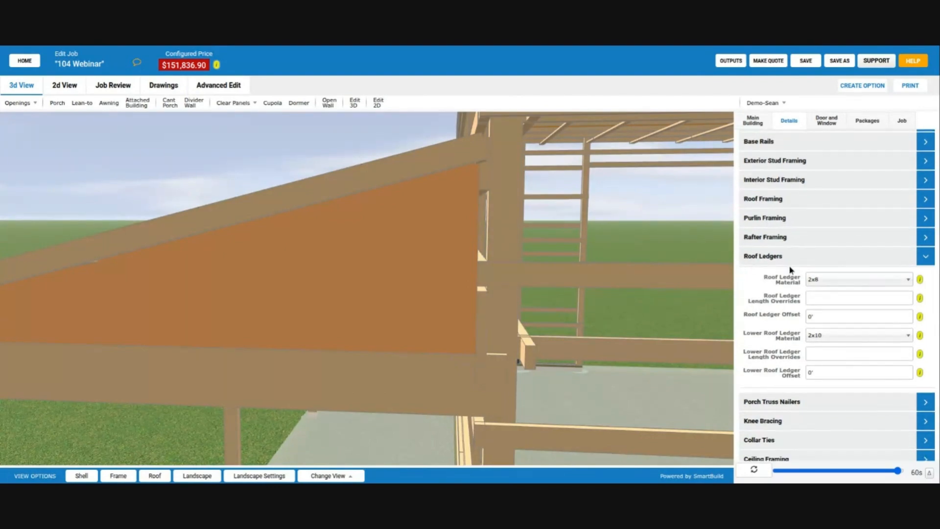
scroll(790, 294, down, 2)
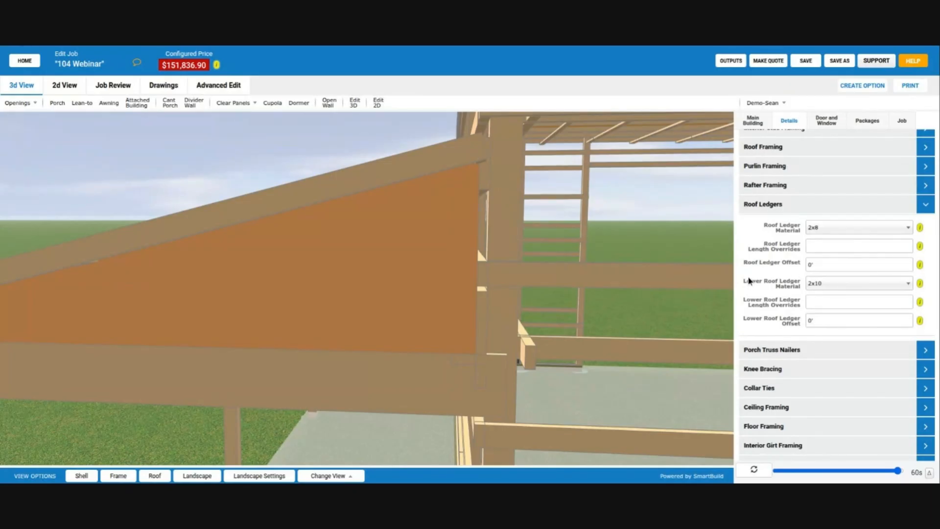
drag(747, 282, 798, 334)
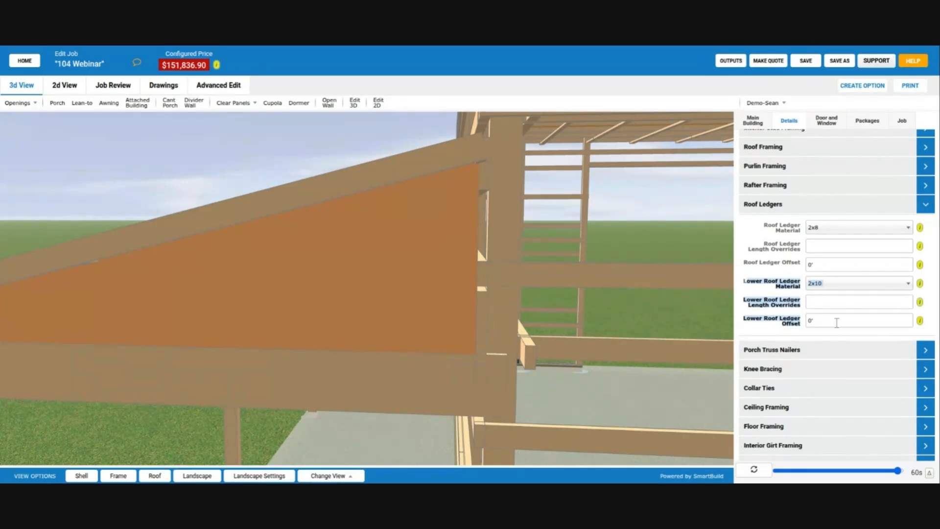
click(829, 324)
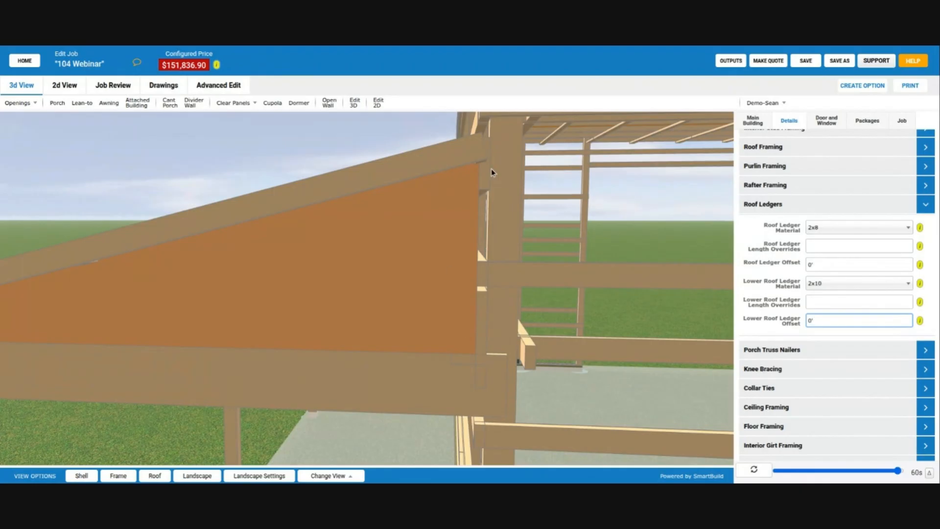
Inspect where the lean-to's end truss meets the main building post and check the upper and lower roof ledger offset settings.
drag(492, 186, 474, 200)
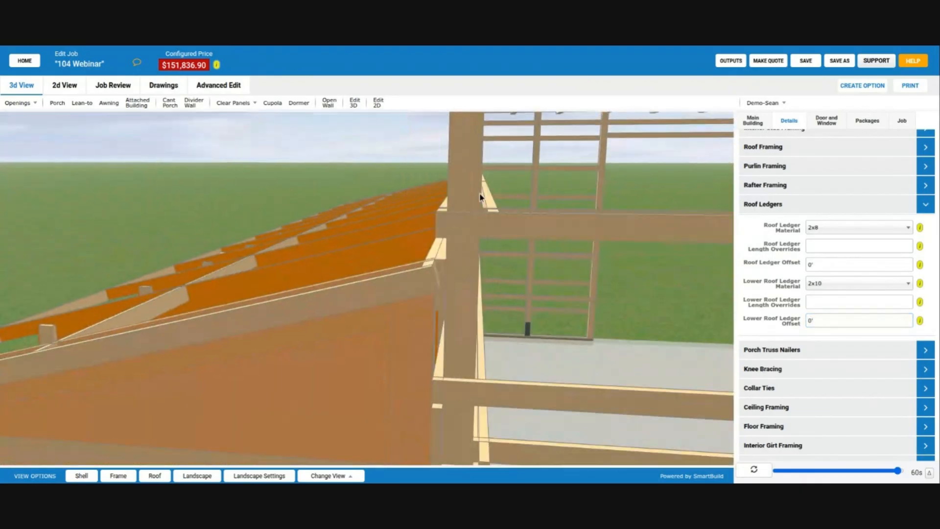
drag(486, 193, 541, 254)
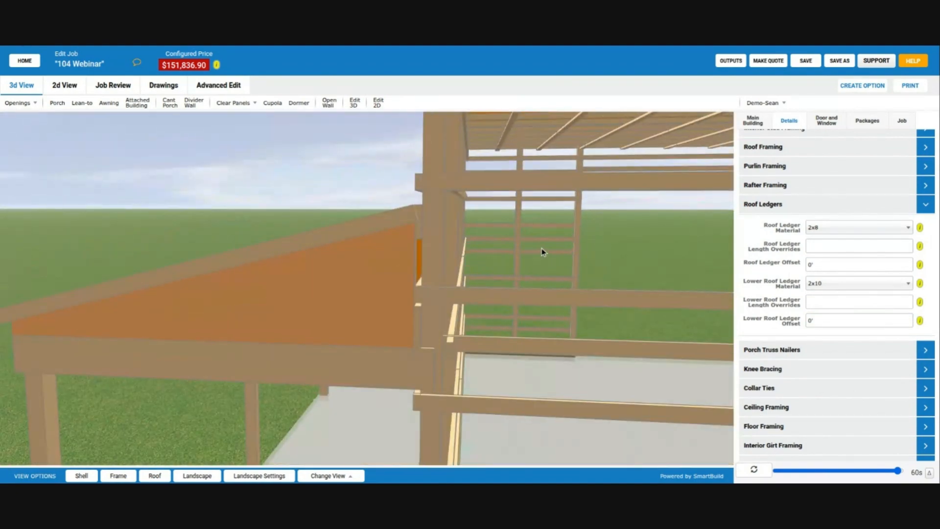
click(835, 264)
click(831, 319)
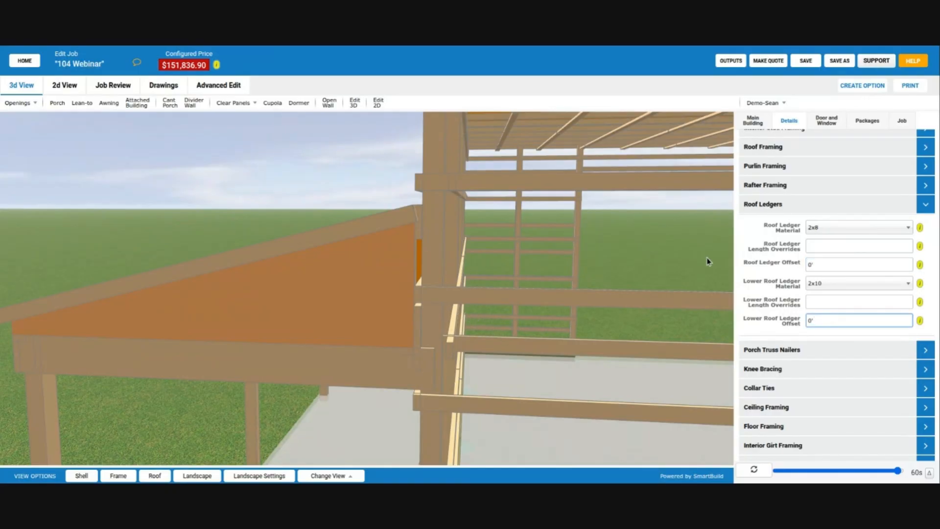
Set the lower roof ledger material to None and restore it to 2x10.
click(835, 289)
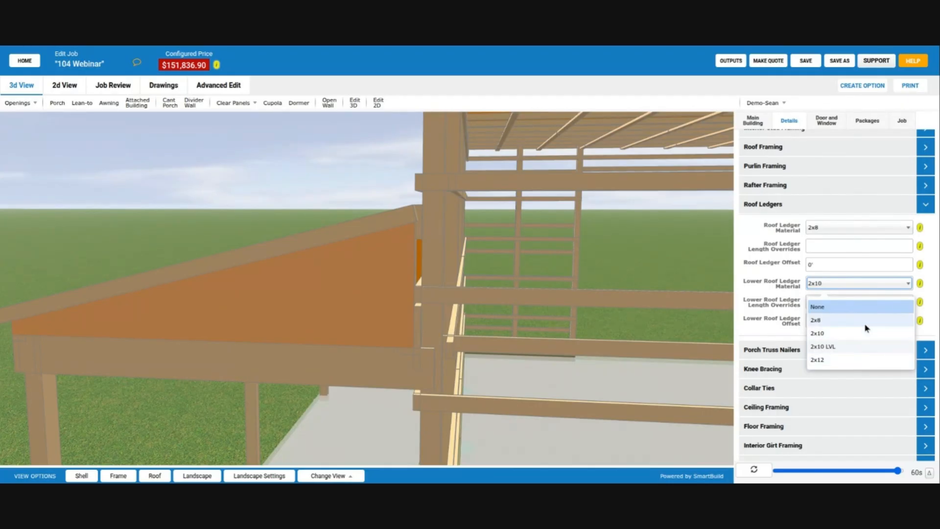
click(851, 306)
scroll(791, 293, down, 1)
click(826, 277)
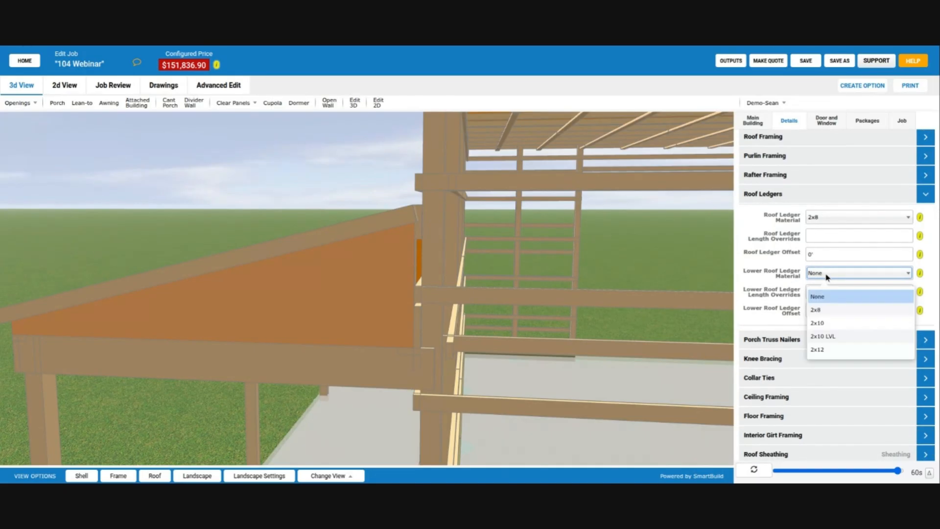
click(845, 325)
Examine from above where the lean-to trusses attach to the roof ledgers along the main building's sidewall.
scroll(787, 284, down, 1)
drag(426, 329, 571, 323)
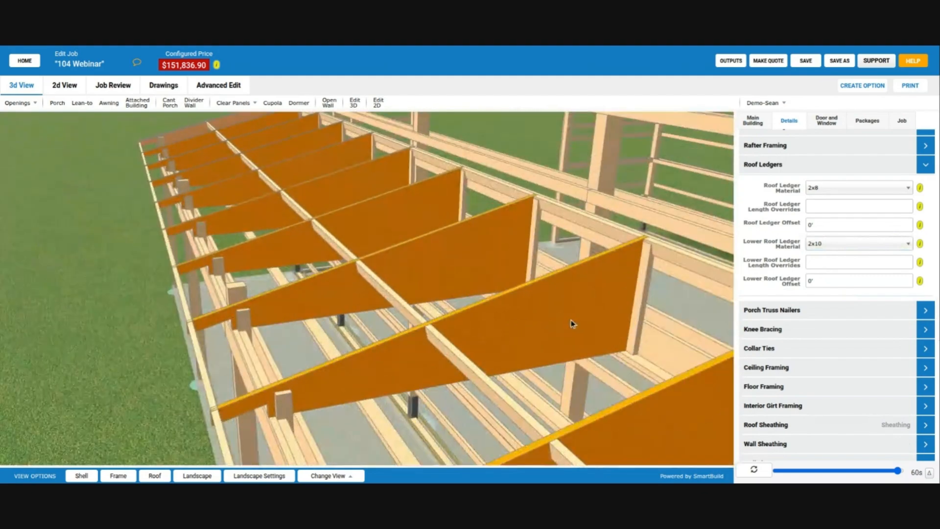
scroll(471, 269, up, 1)
drag(480, 281, 486, 286)
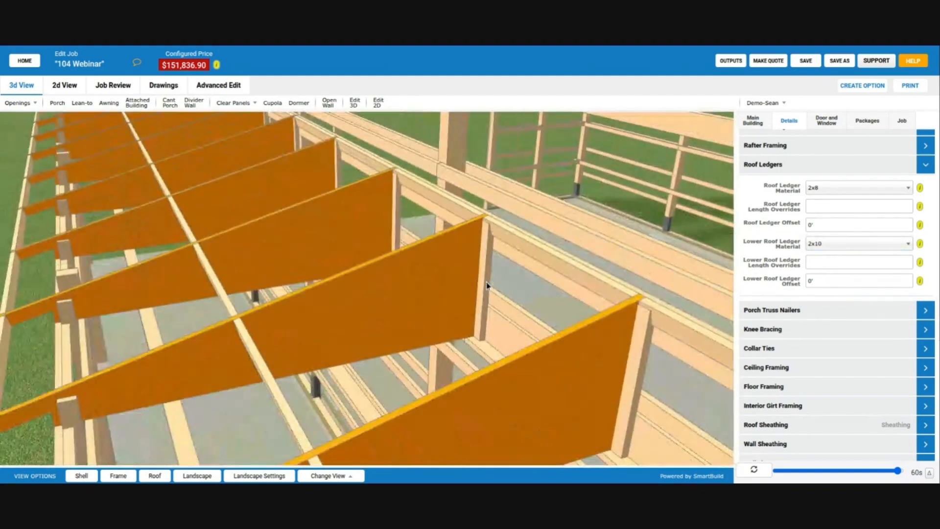
Open the Porch Truss Nailers settings and check the vertical nailer material options against the lean-to trusses.
click(797, 311)
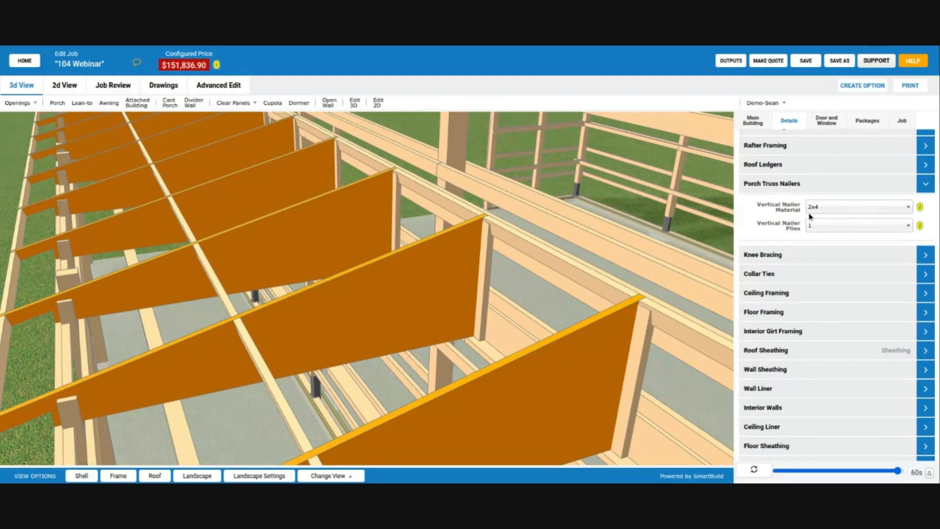
click(837, 206)
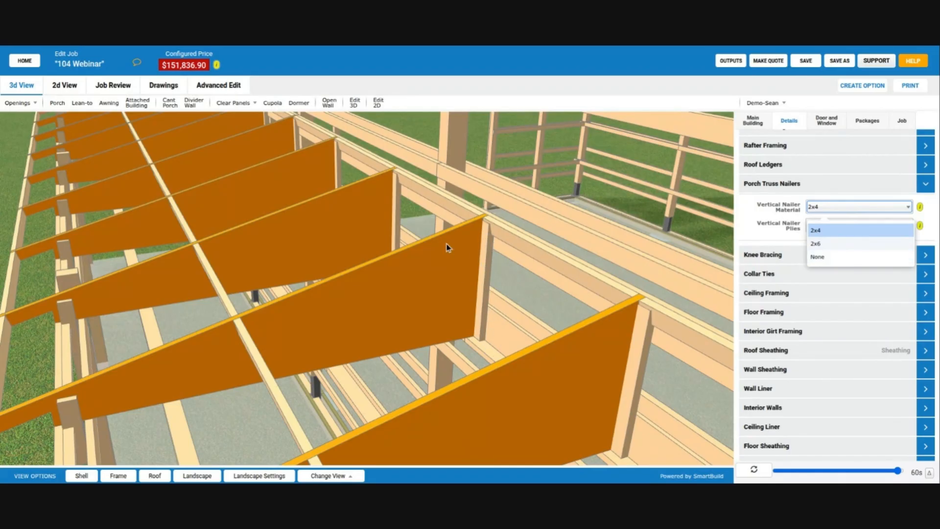
scroll(465, 274, down, 5)
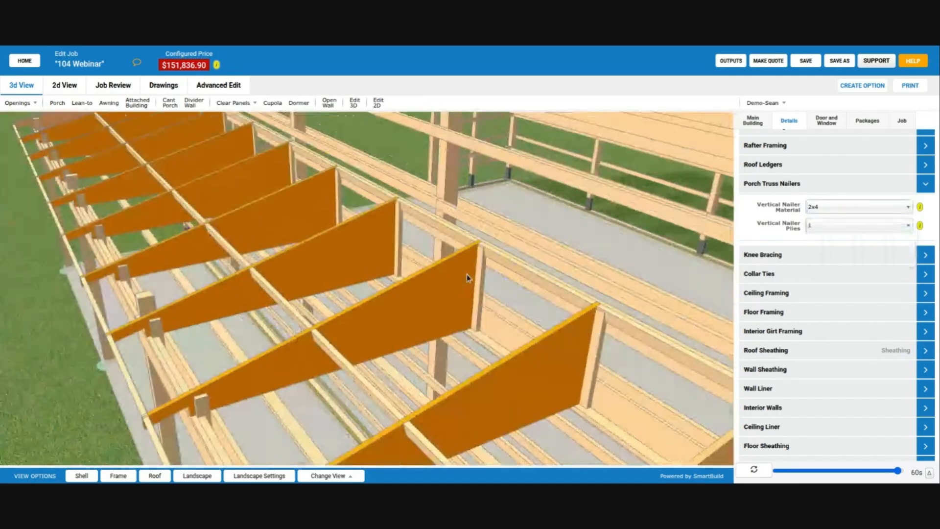
scroll(469, 313, down, 3)
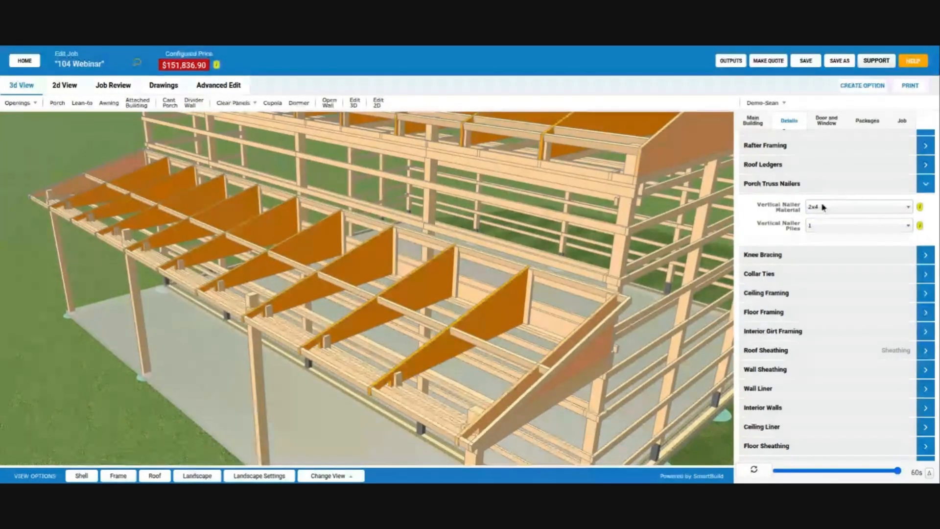
Examine the vertical nailers behind each truss along the full length of the lean-to.
drag(538, 337, 622, 293)
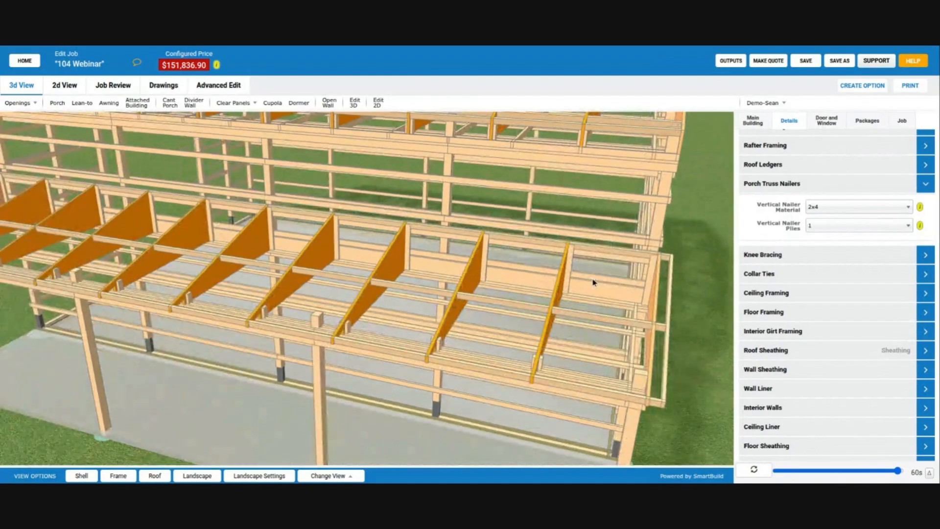
drag(594, 280, 562, 336)
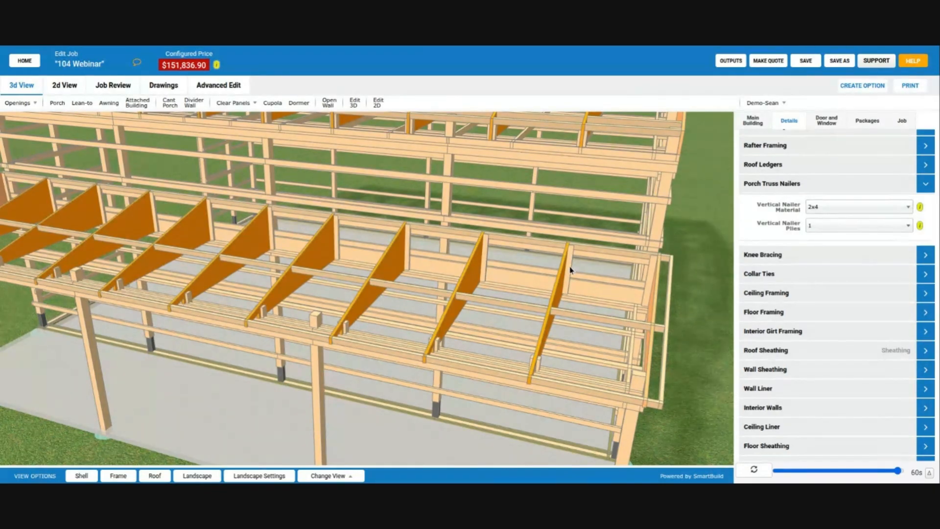
mouse_move(482, 282)
mouse_down()
mouse_move(503, 285)
mouse_move(472, 283)
mouse_up()
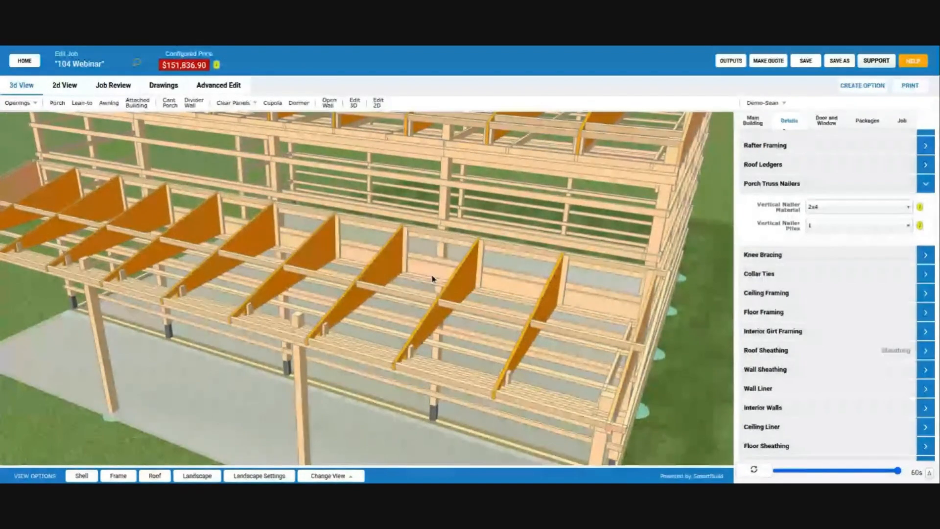
drag(354, 252, 365, 259)
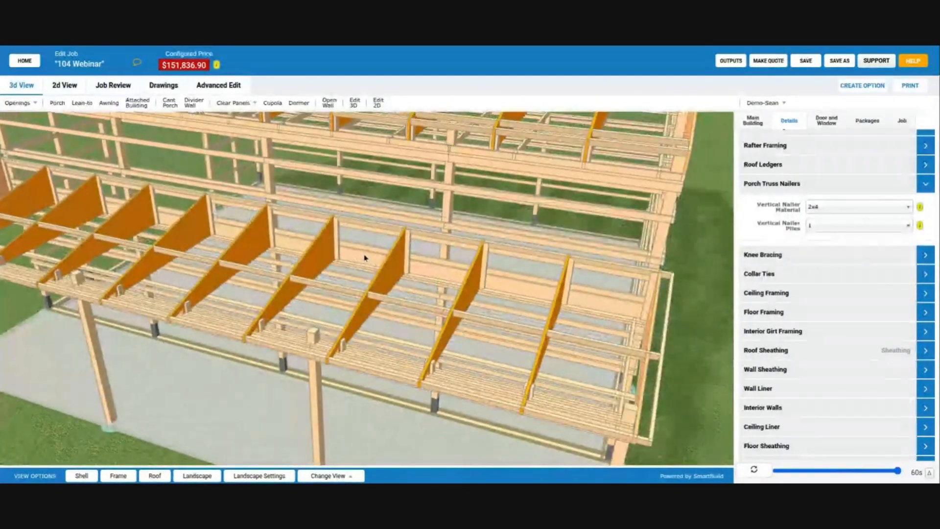
scroll(304, 261, down, 3)
scroll(220, 214, up, 4)
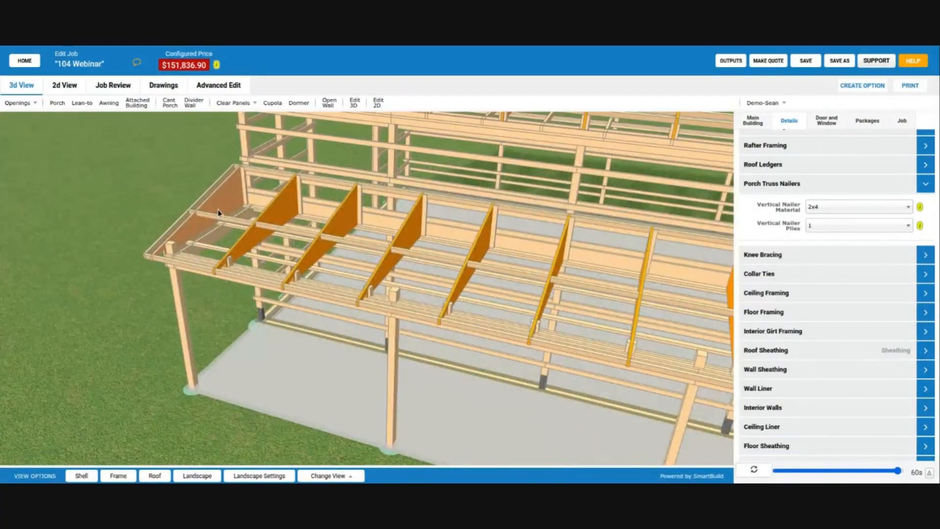
drag(224, 218, 291, 254)
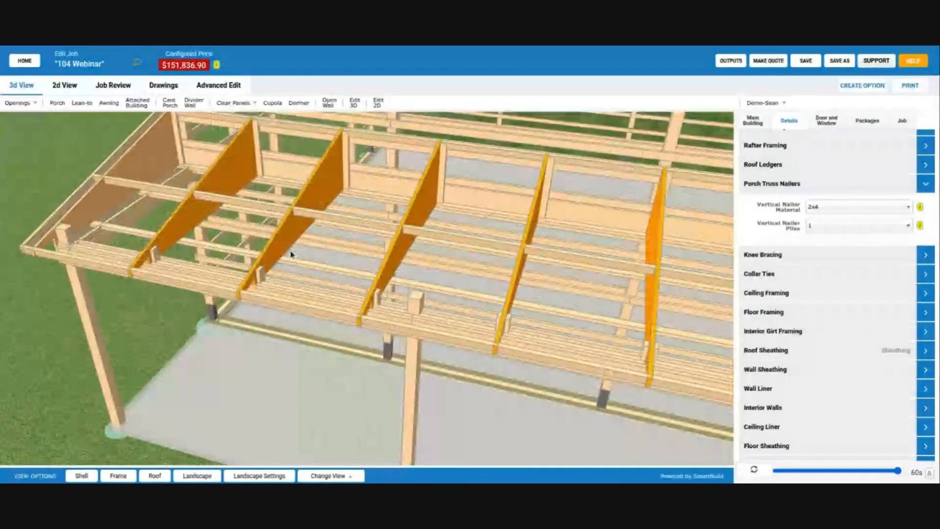
scroll(290, 254, down, 1)
right_drag(457, 181, 338, 243)
drag(338, 243, 461, 266)
Check the vertical nailer plies options against the lean-to trusses and close the Porch Truss Nailers settings.
click(848, 225)
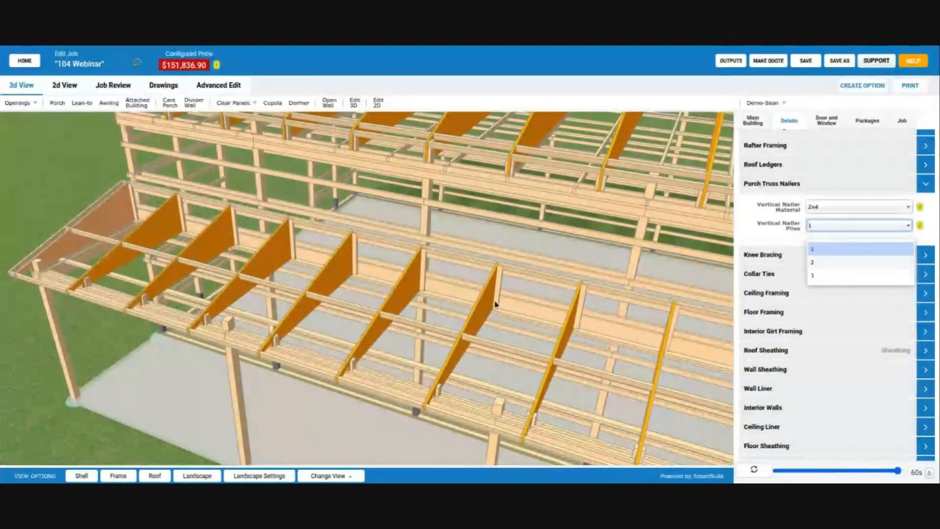
scroll(495, 303, up, 1)
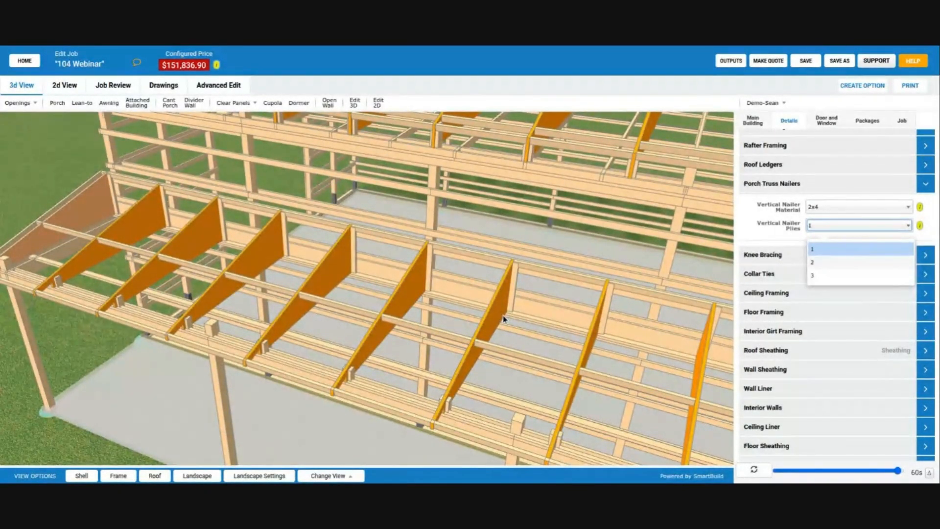
scroll(542, 298, down, 1)
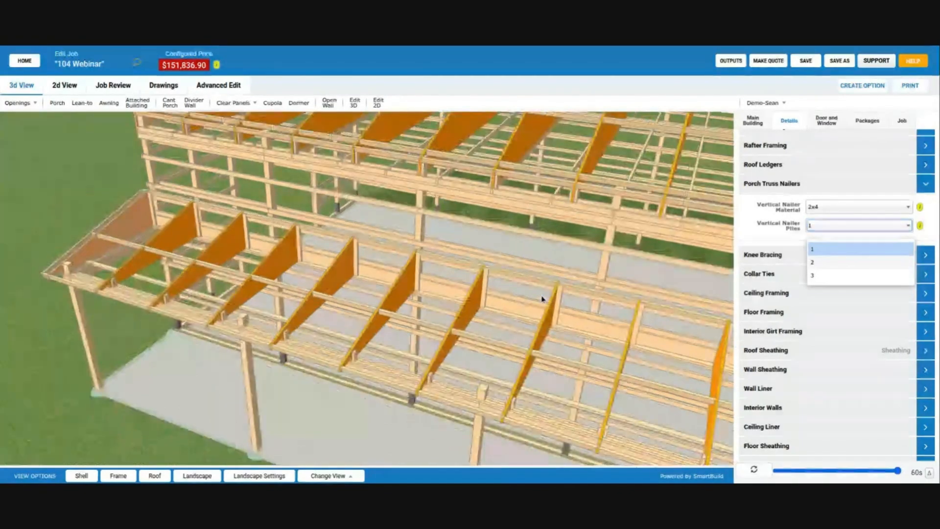
click(801, 185)
click(801, 186)
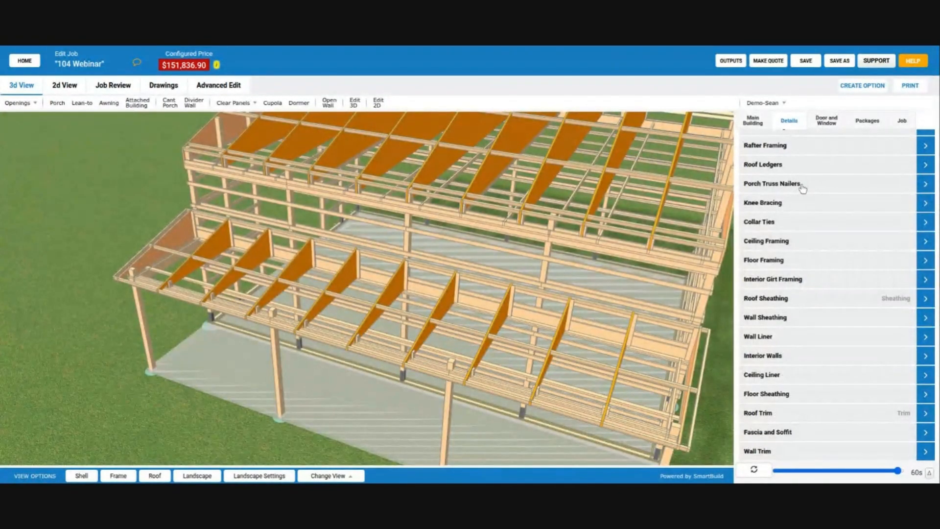
Inspect up close the base of the main building's endwall framing between the large opening and the lean-to corner.
drag(483, 310, 362, 357)
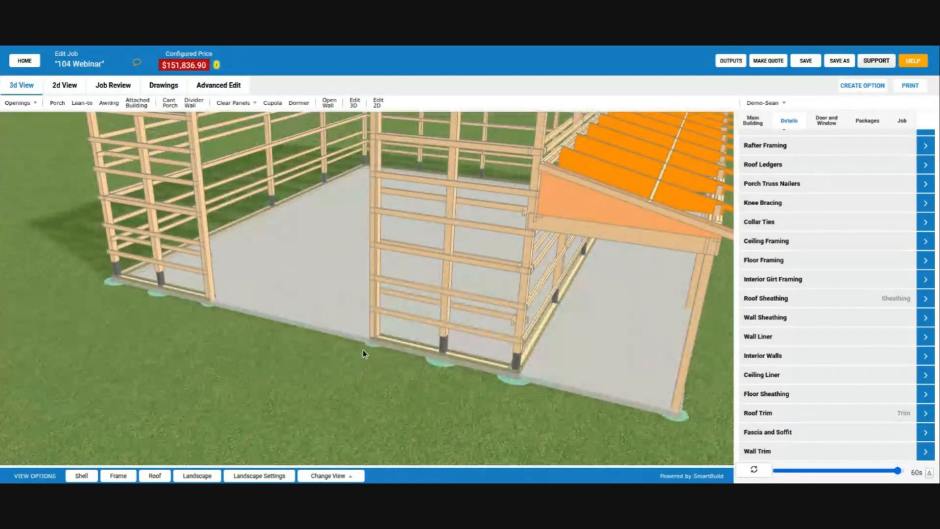
right_drag(359, 351, 333, 306)
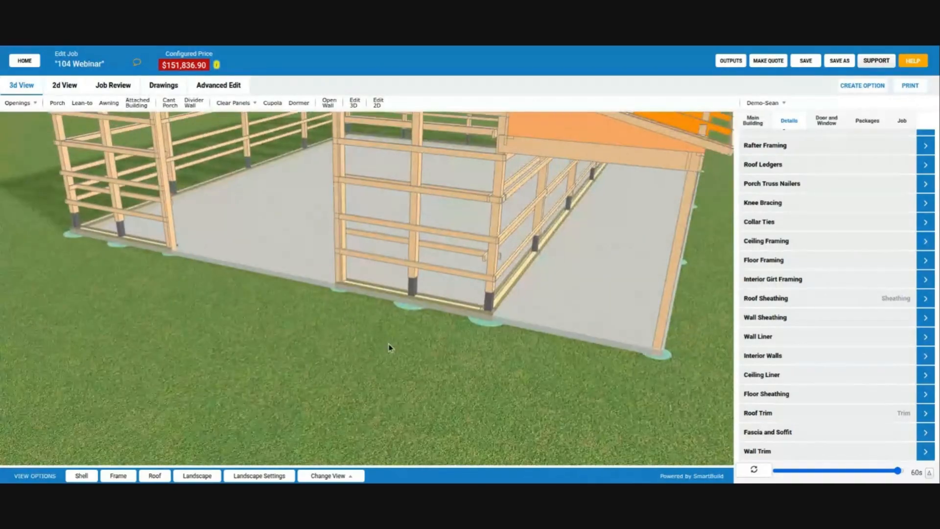
scroll(423, 347, up, 5)
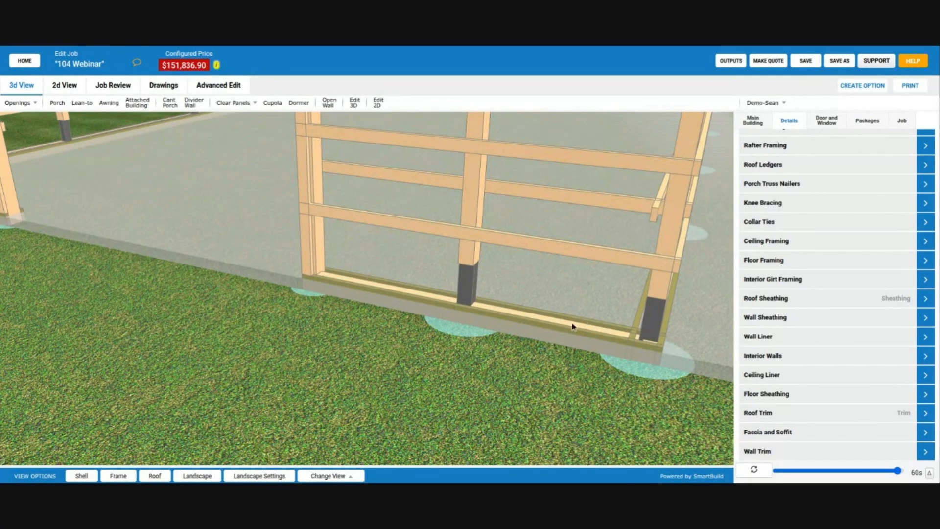
scroll(538, 345, up, 3)
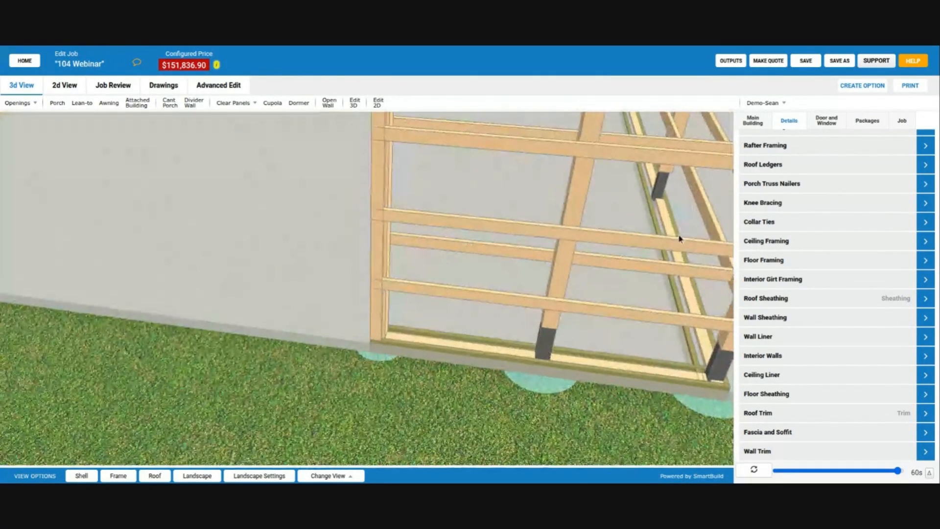
drag(681, 214, 640, 228)
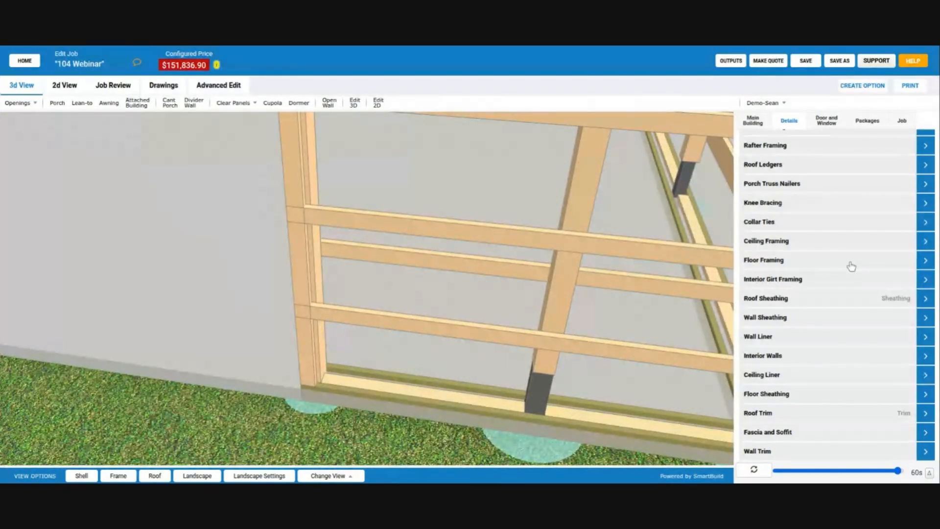
Open the Base Rails settings and examine the base rail between the posts at the endwall corner.
scroll(859, 265, up, 1)
scroll(860, 265, up, 3)
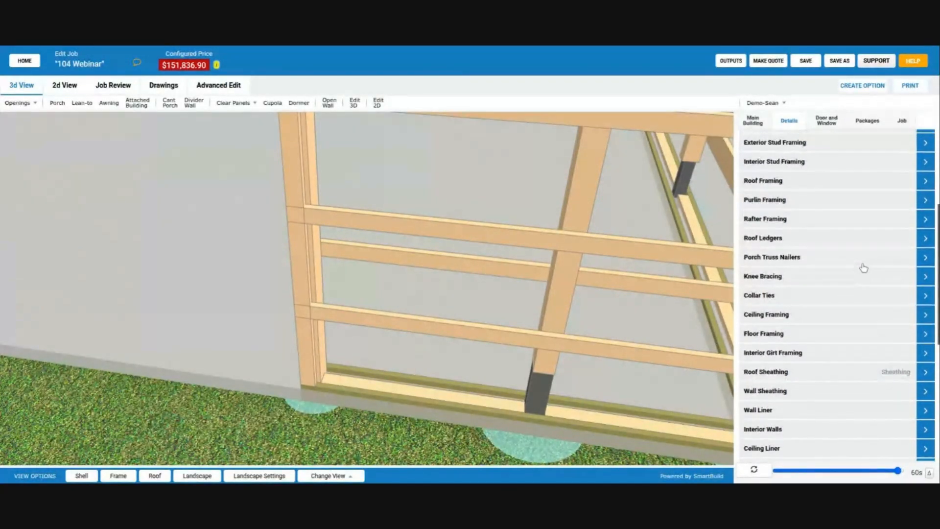
scroll(860, 271, up, 2)
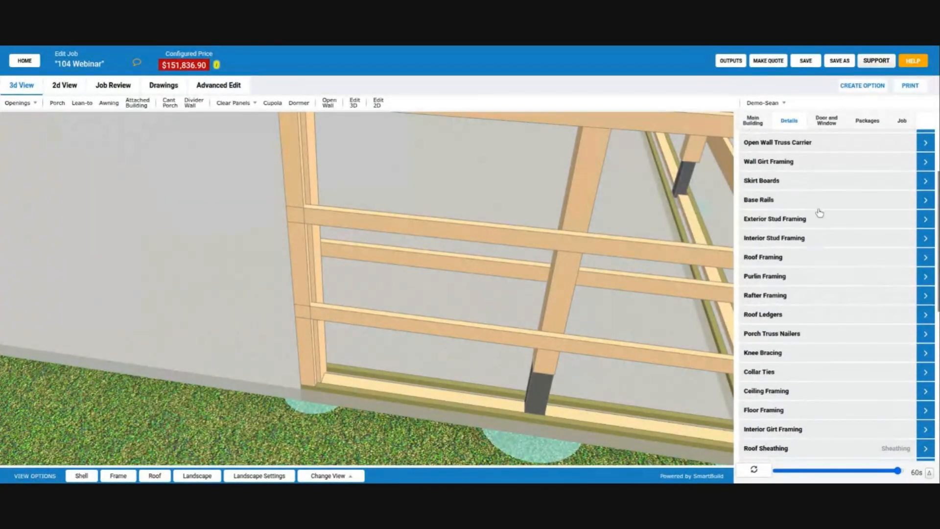
click(826, 205)
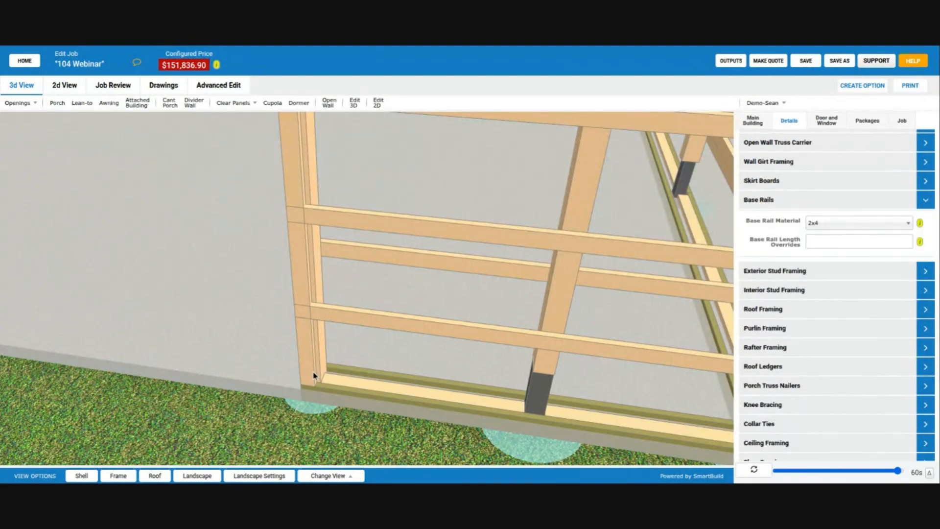
drag(586, 349, 392, 338)
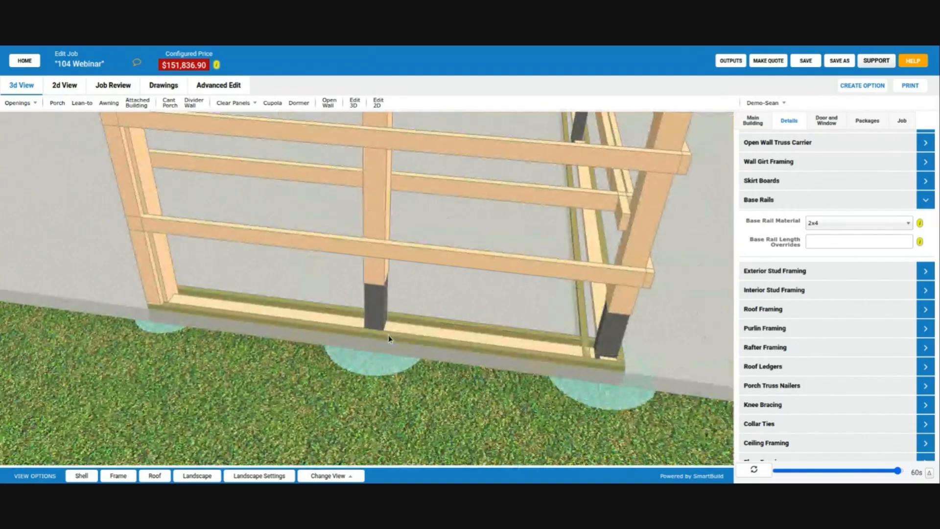
Examine the base rails along the endwall on both sides of the large opening.
drag(291, 344, 472, 350)
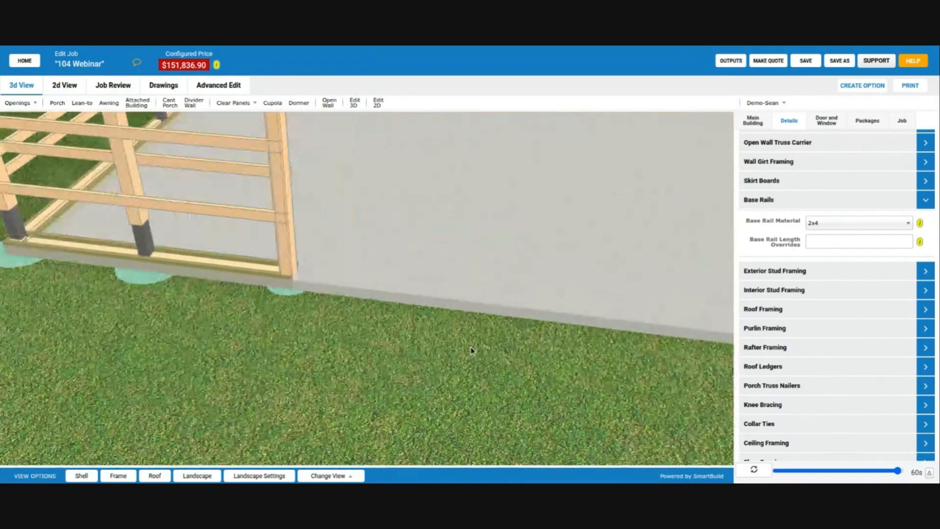
scroll(606, 287, down, 3)
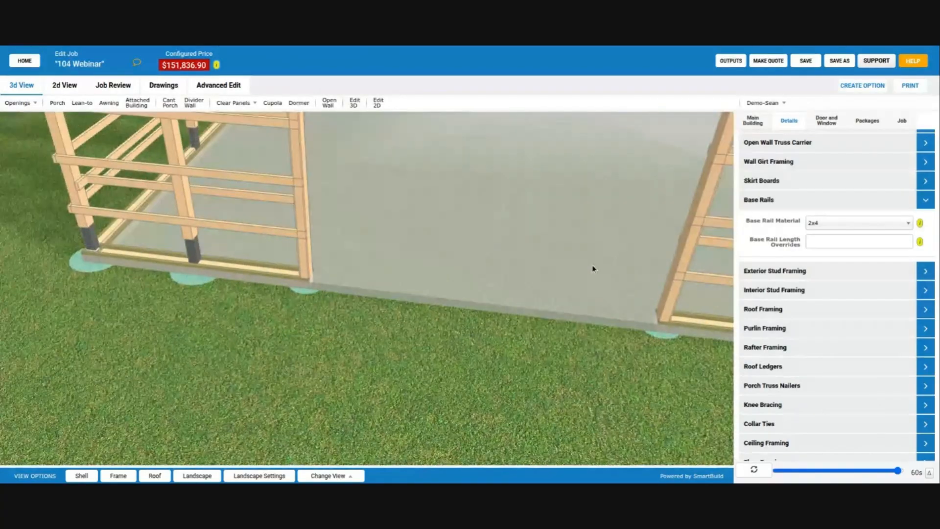
right_drag(592, 265, 532, 297)
scroll(532, 297, down, 3)
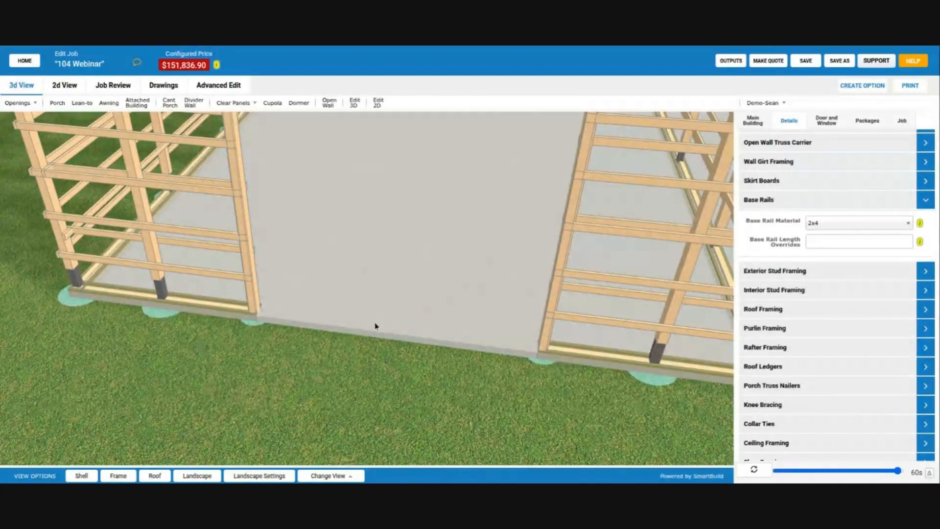
scroll(376, 329, down, 5)
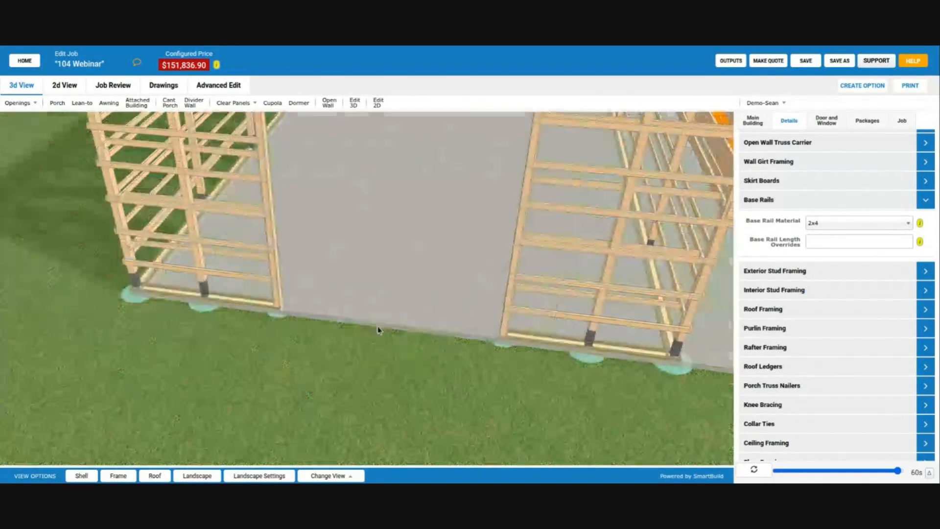
right_drag(351, 321, 390, 336)
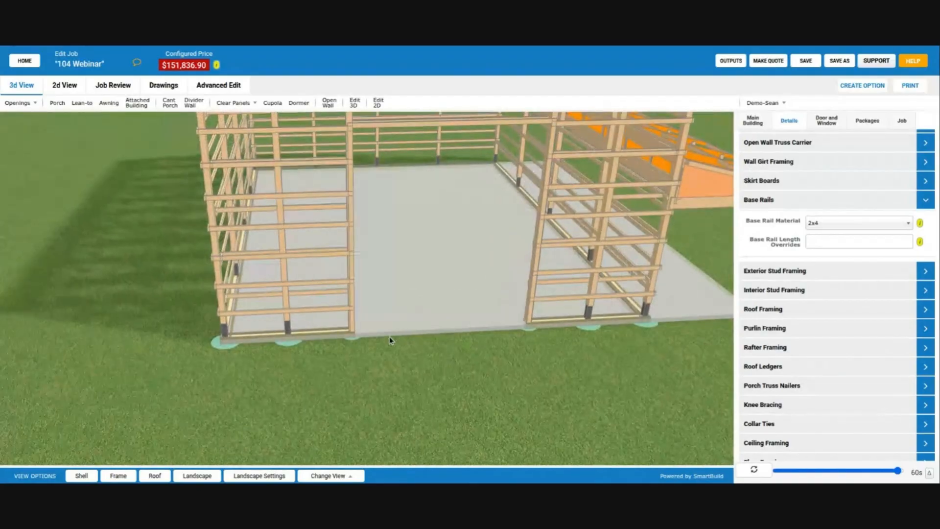
scroll(391, 342, up, 2)
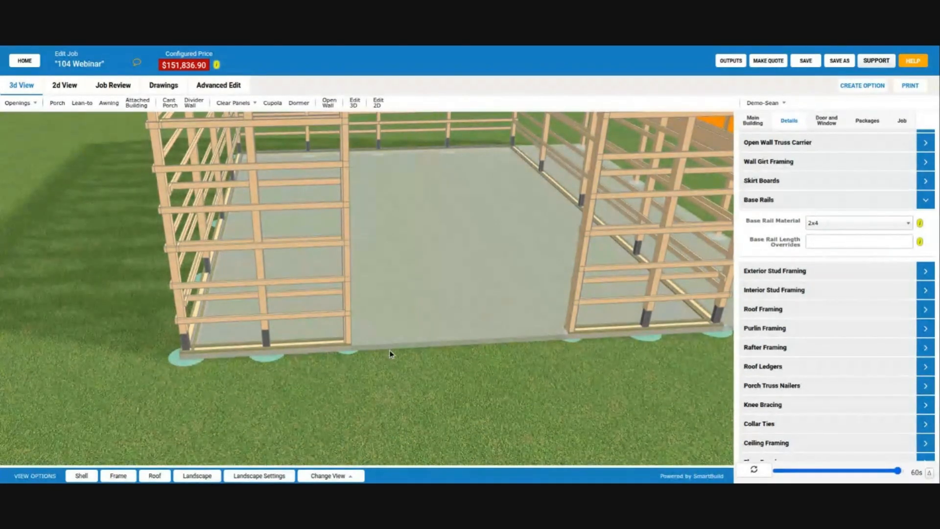
Review the base rails around the main building from both sides of the endwall and close the Base Rails settings.
scroll(392, 351, down, 3)
drag(395, 359, 430, 354)
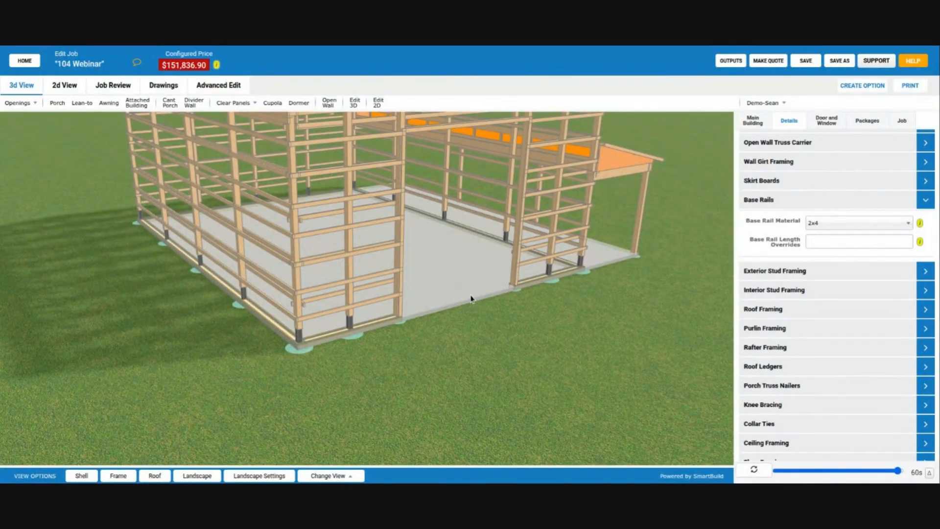
drag(468, 305, 509, 316)
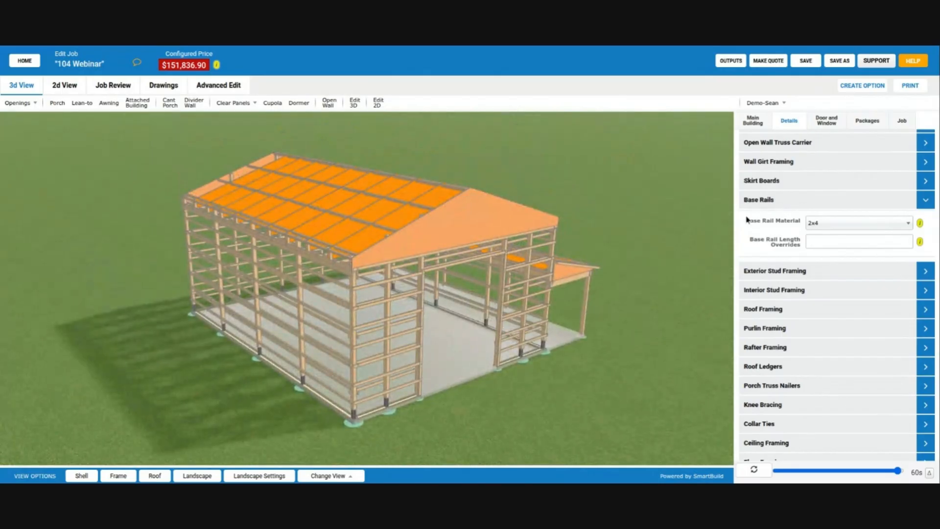
click(782, 200)
drag(562, 328, 440, 280)
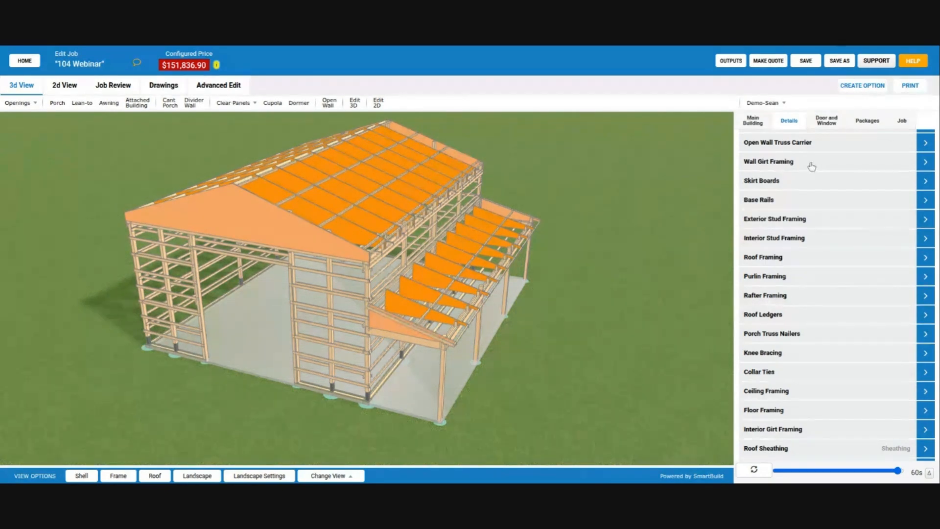
Open the Wall Framing settings and review the post material, spacing and placement options against the endwall.
scroll(810, 164, up, 3)
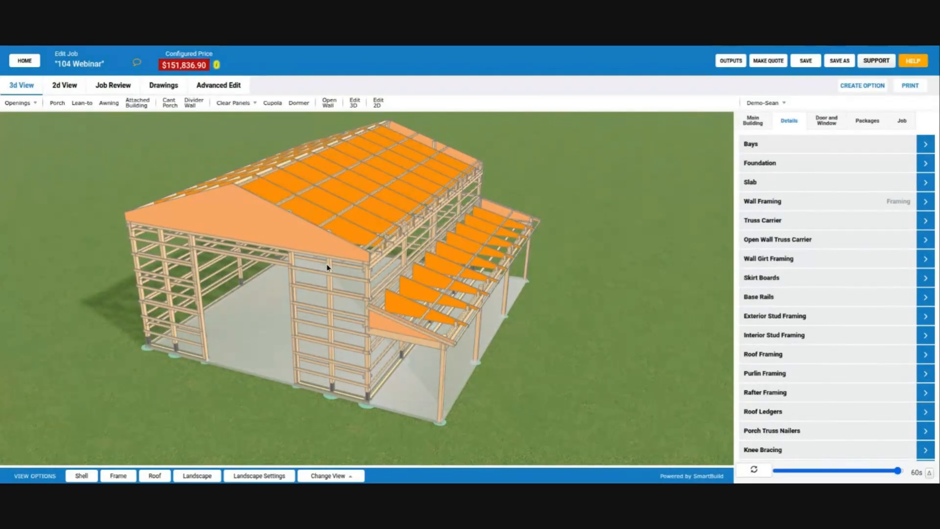
drag(235, 326, 719, 216)
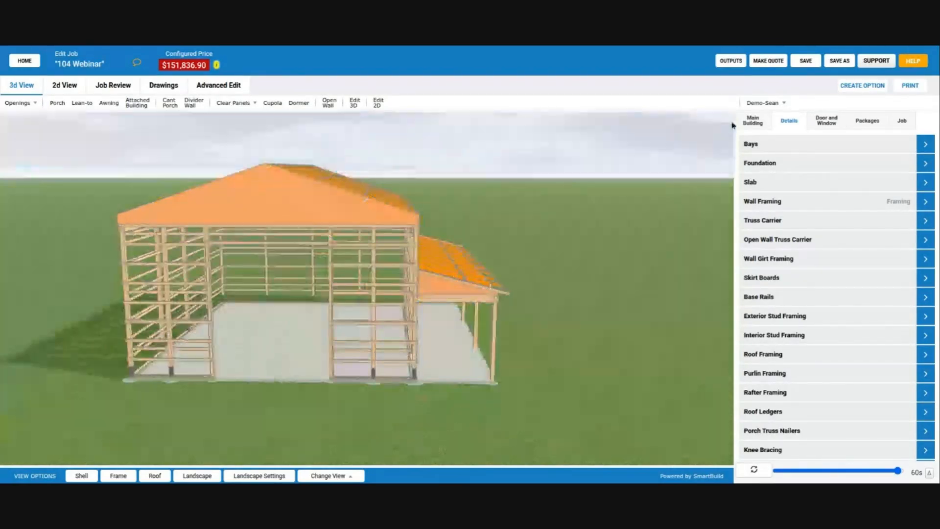
click(827, 205)
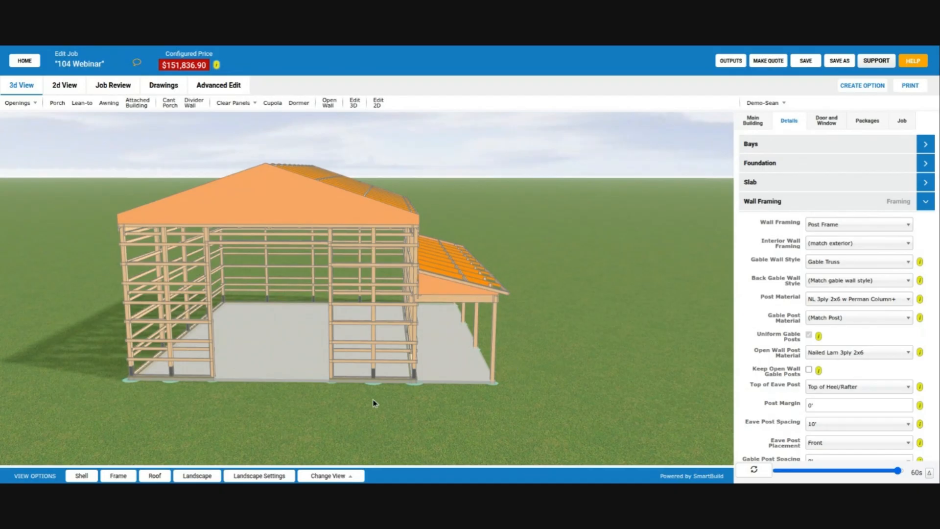
drag(374, 397, 380, 381)
scroll(791, 275, down, 3)
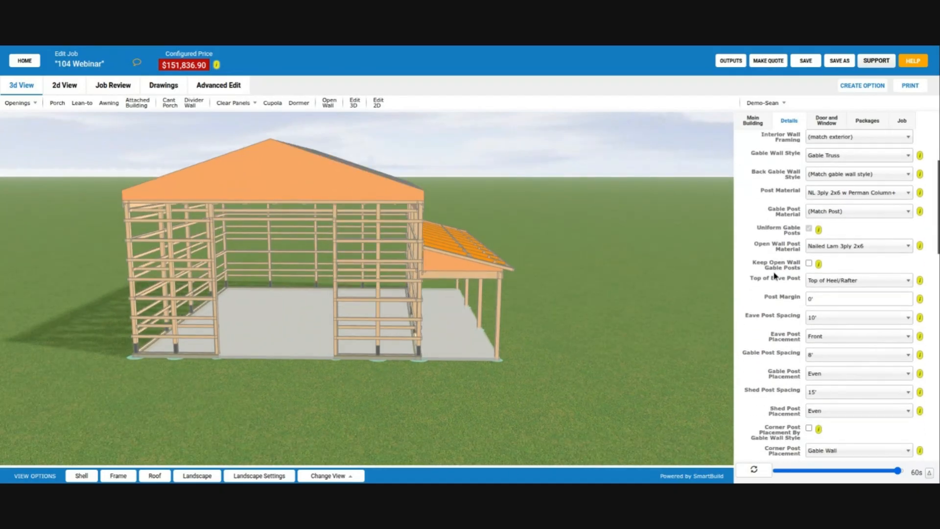
scroll(779, 281, down, 1)
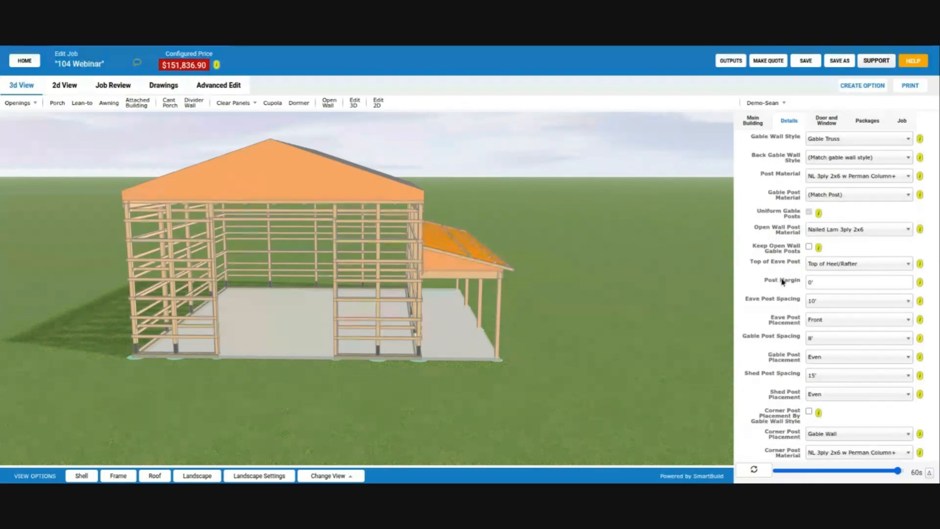
scroll(782, 281, up, 3)
scroll(782, 281, down, 1)
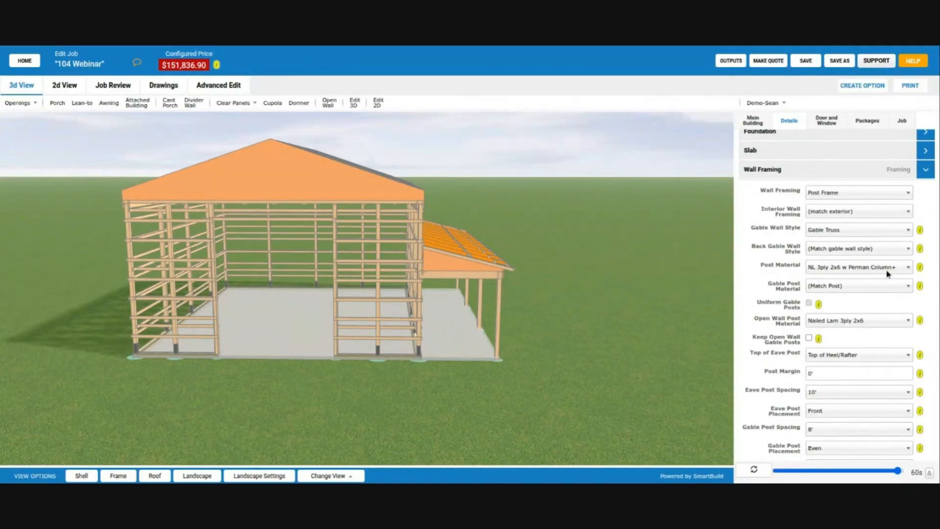
Inspect the column bases of the endwall posts beside the opening, above and below the slab.
scroll(321, 351, up, 5)
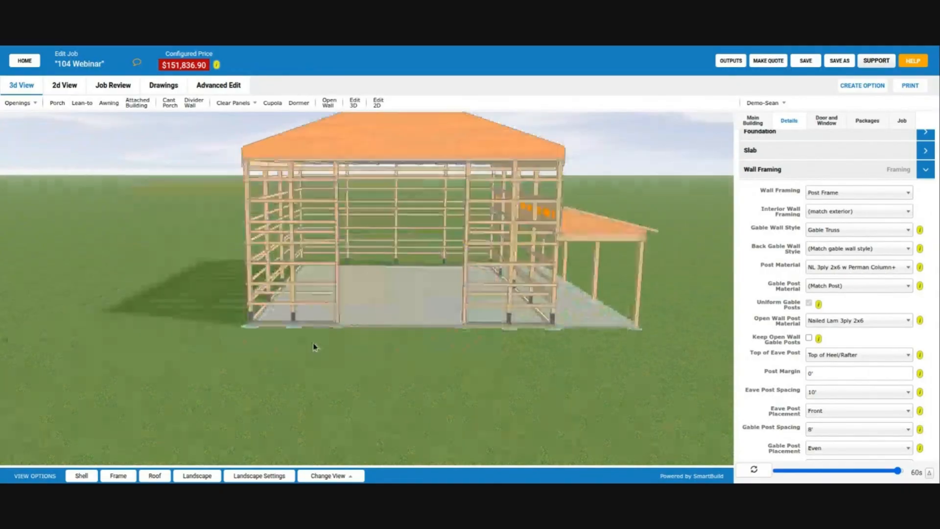
scroll(355, 328, up, 5)
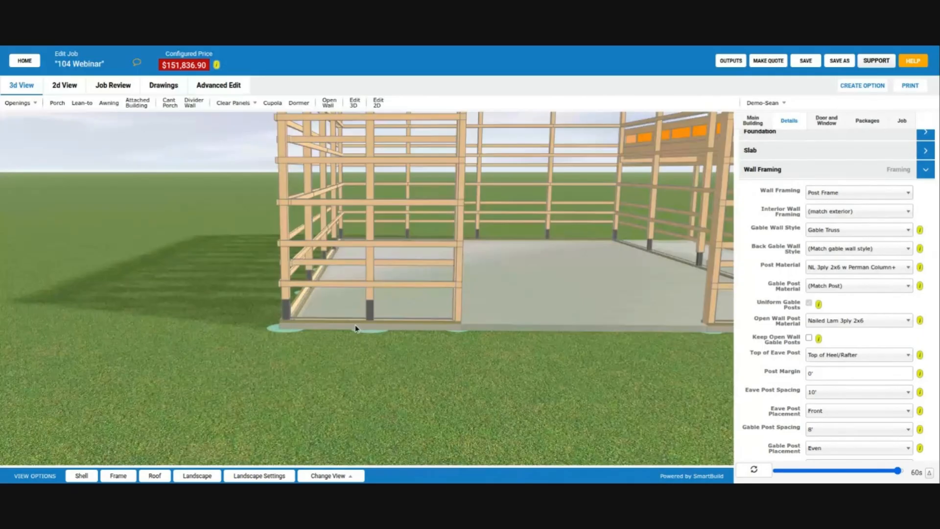
scroll(363, 338, down, 5)
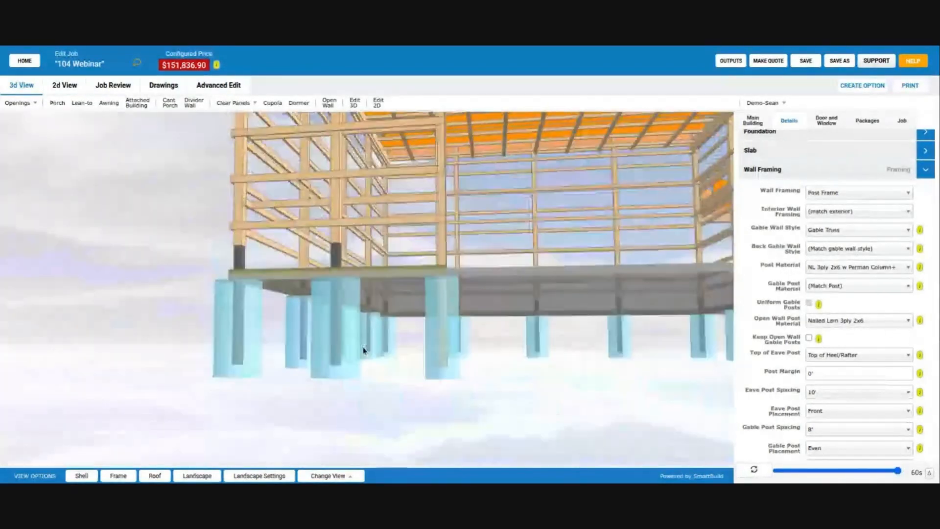
scroll(369, 337, up, 2)
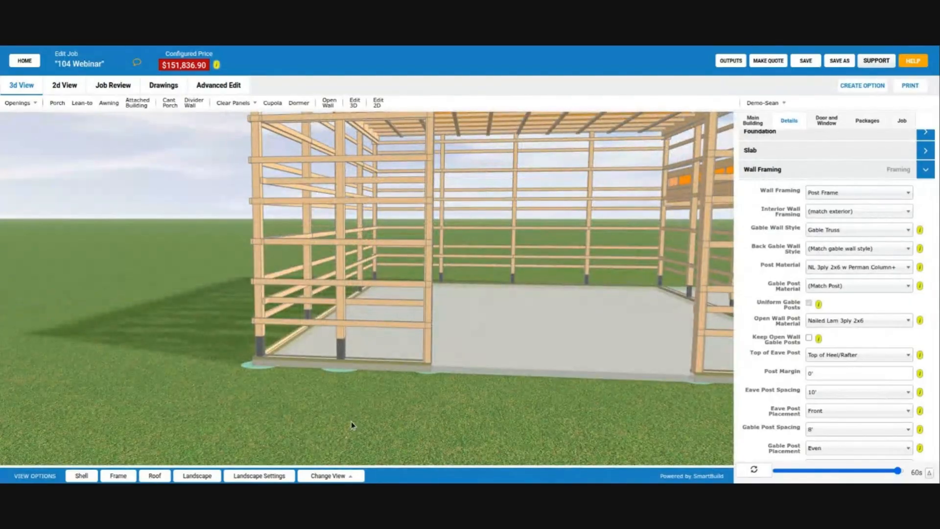
Examine the posts from the endwall eave around to the long sidewall, including their embedded bases below the slab.
right_drag(377, 232, 377, 320)
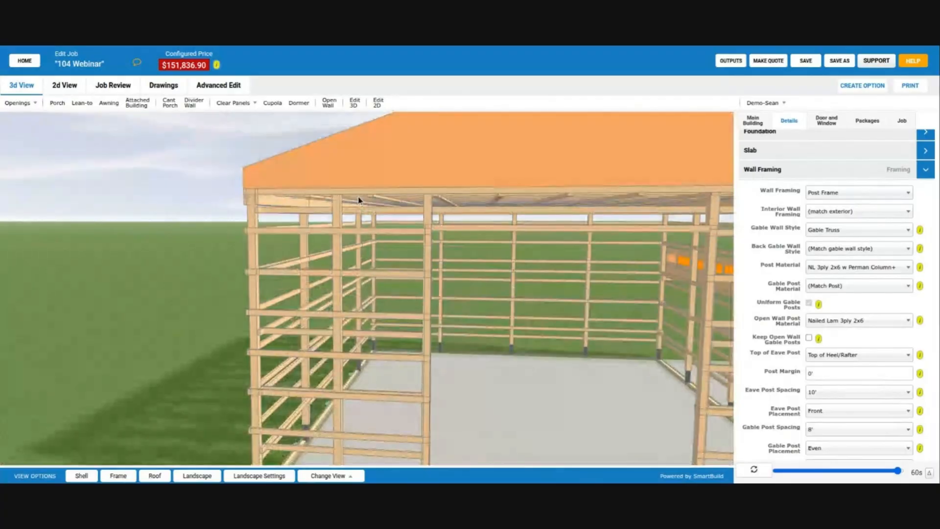
scroll(367, 216, up, 2)
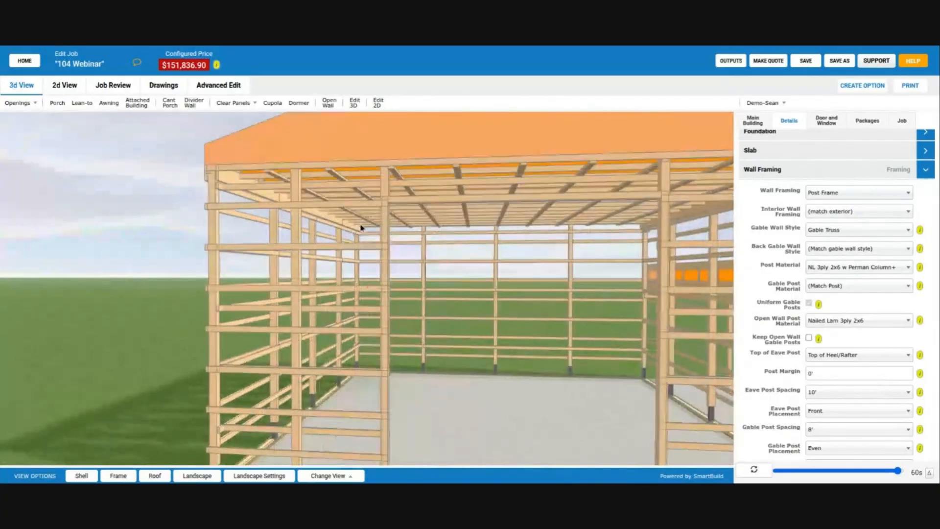
scroll(361, 226, down, 3)
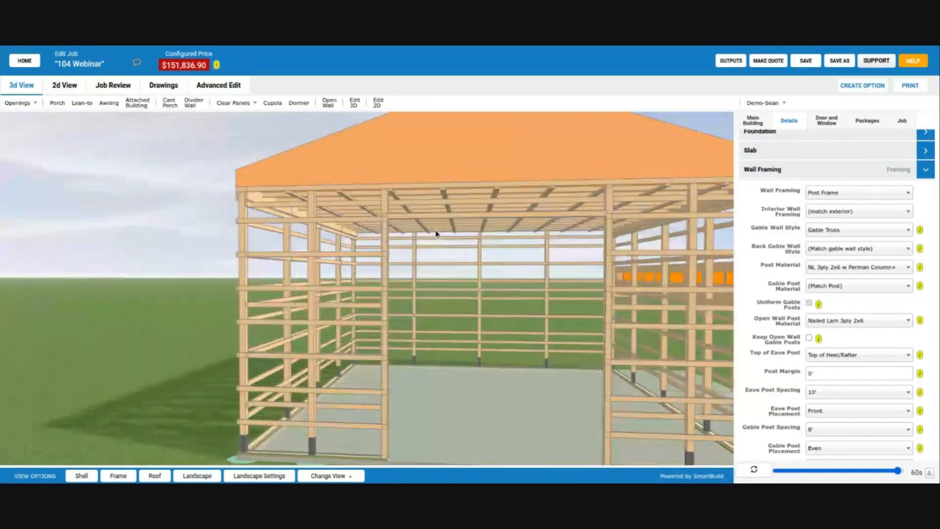
drag(348, 212, 475, 231)
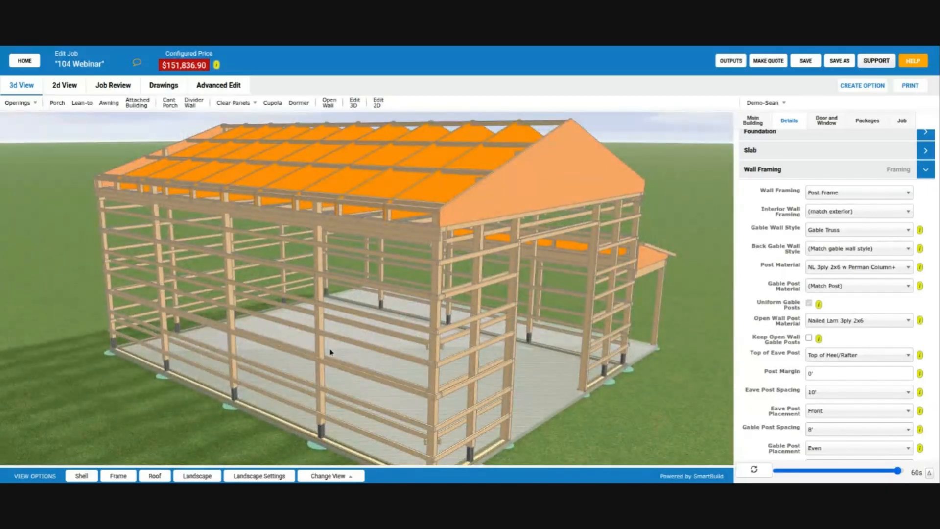
drag(330, 351, 360, 333)
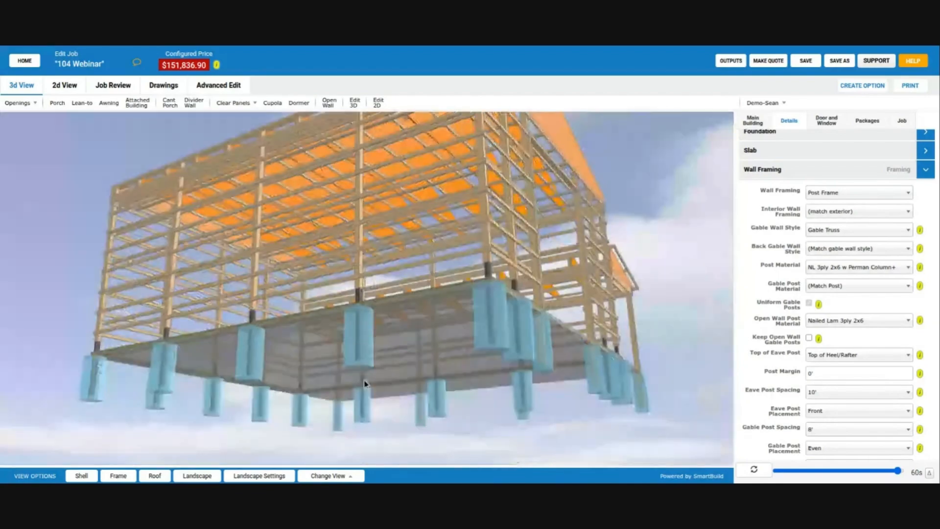
drag(364, 380, 339, 325)
drag(395, 228, 354, 259)
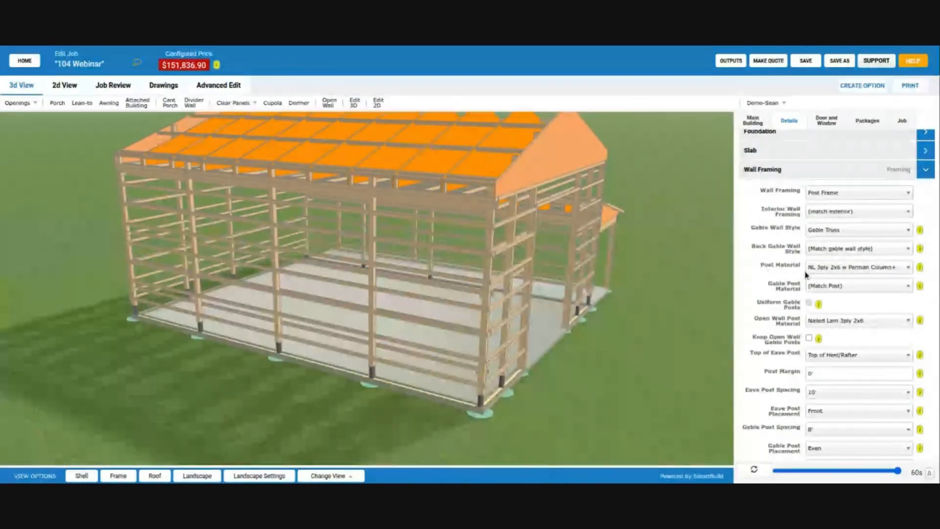
Open the Framing material list in Job Review and highlight the Perma Column 3ply 2x6 post line.
click(103, 86)
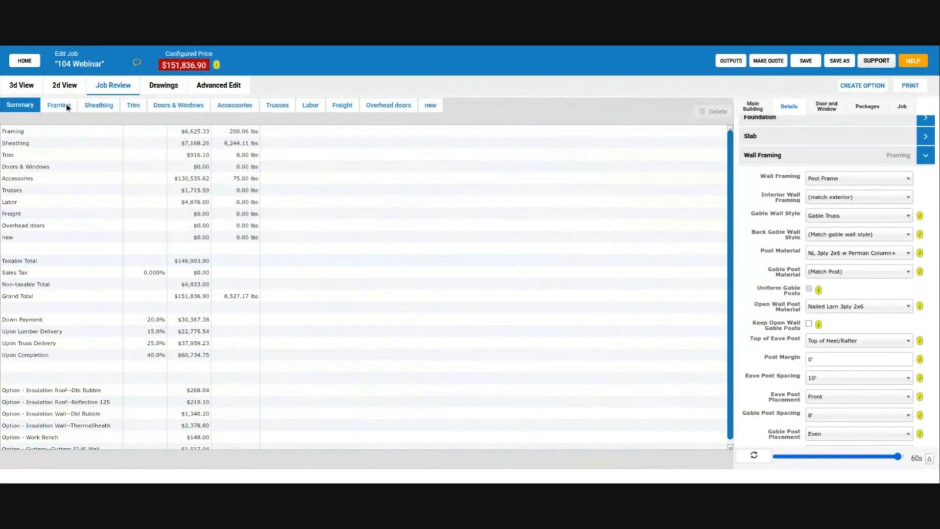
click(63, 106)
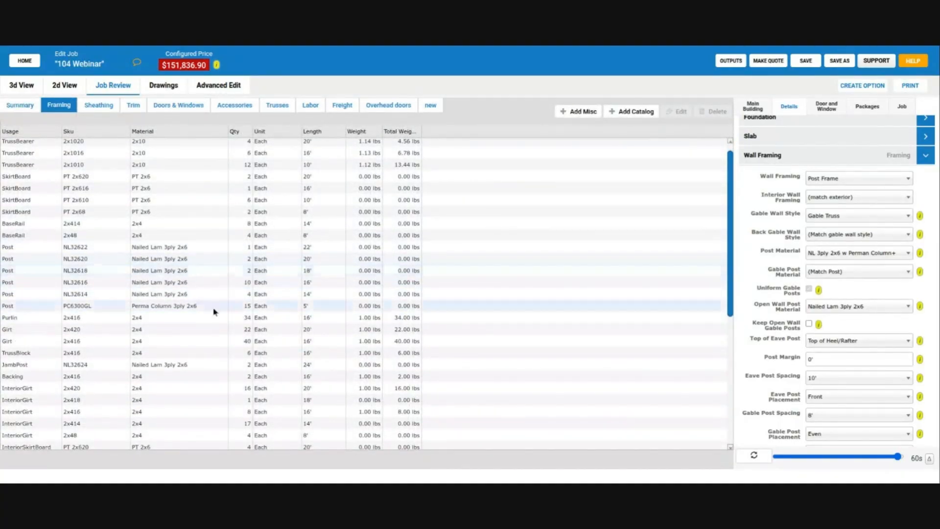
scroll(209, 303, down, 1)
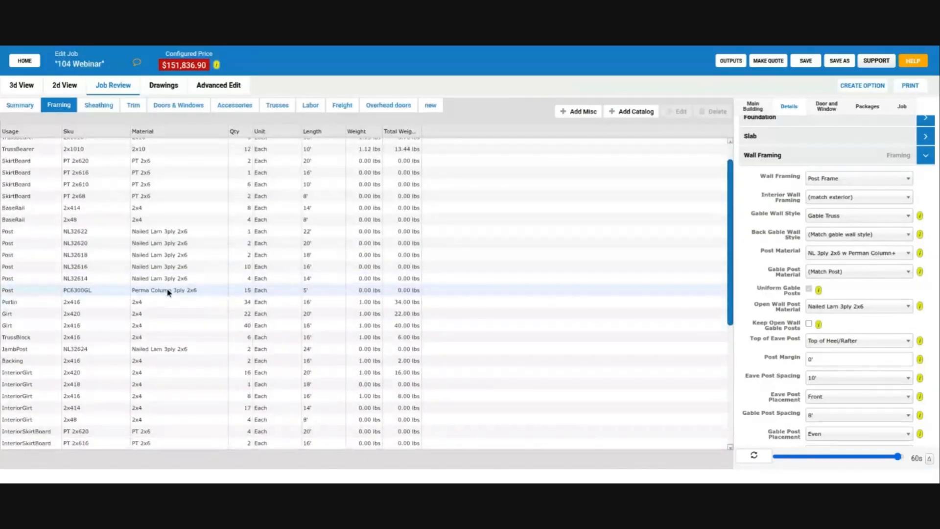
click(168, 292)
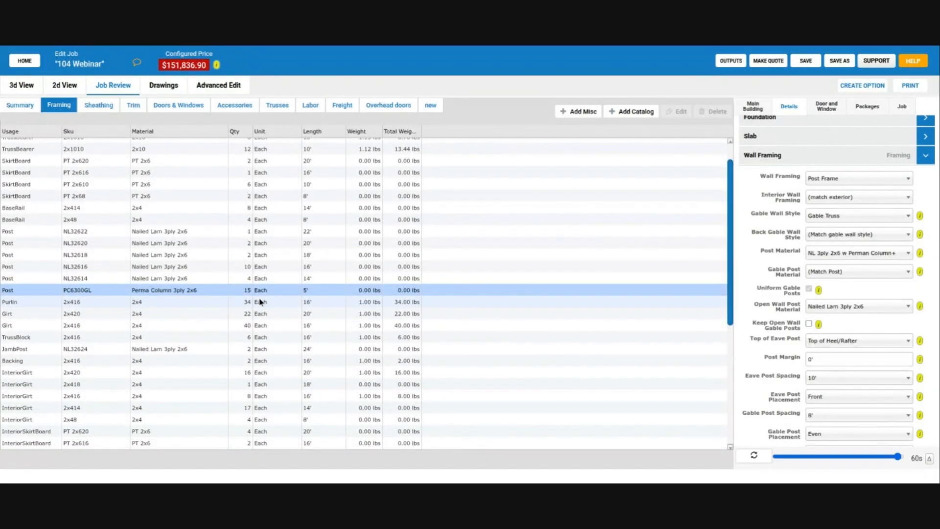
Show the Accessories material list in Job Review and close the Wall Framing settings.
click(236, 107)
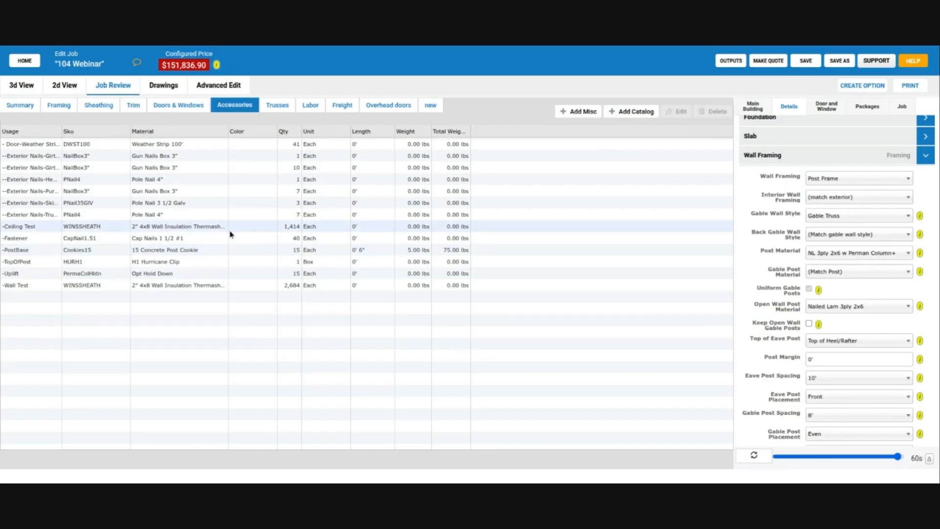
click(852, 163)
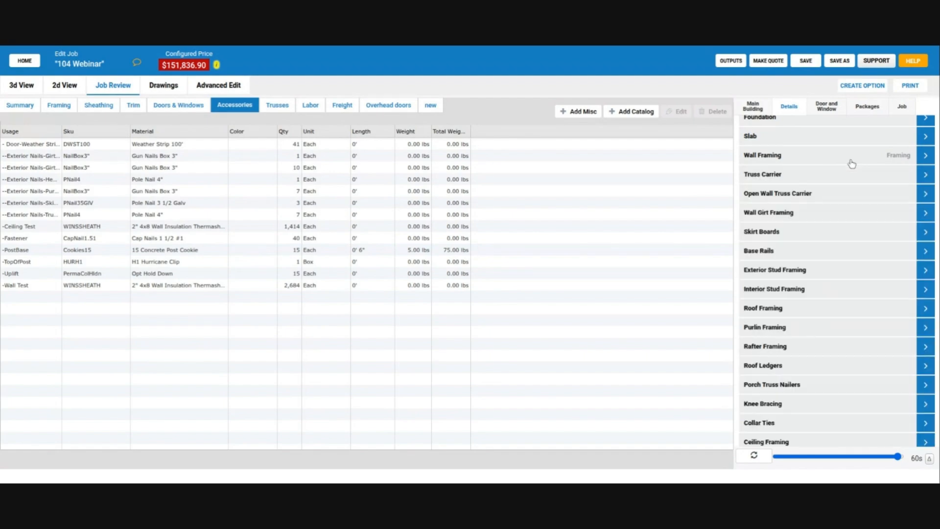
scroll(816, 177, up, 1)
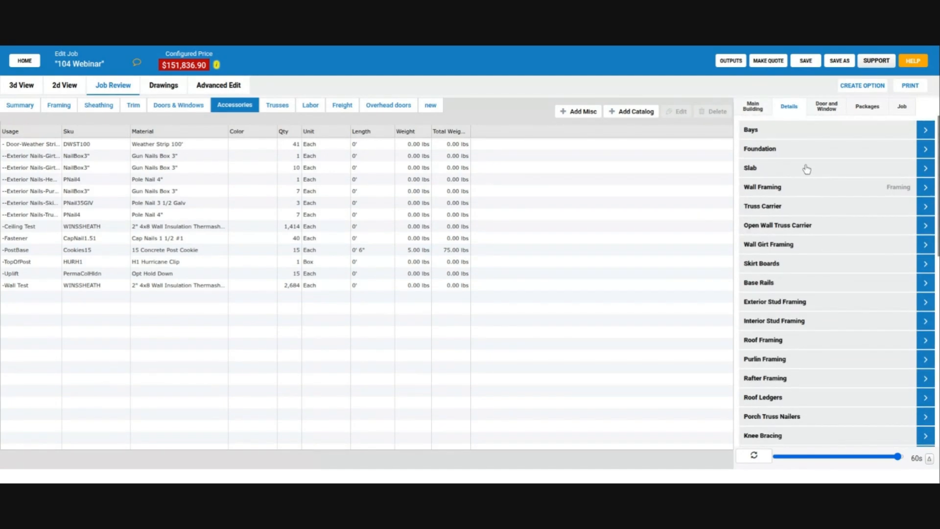
Open the Foundation settings, highlight the 15 Concrete Post Cookie line in Accessories, and view the available Base options.
click(808, 153)
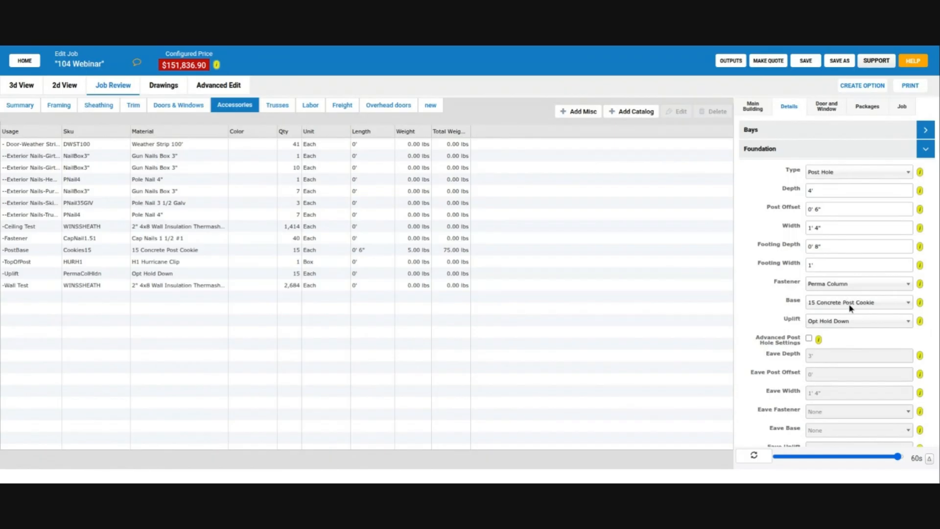
click(171, 255)
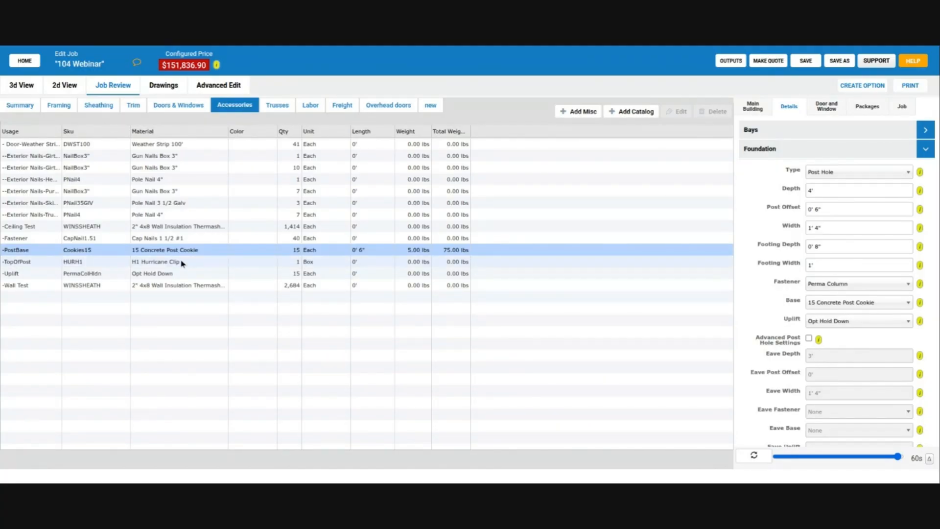
click(847, 302)
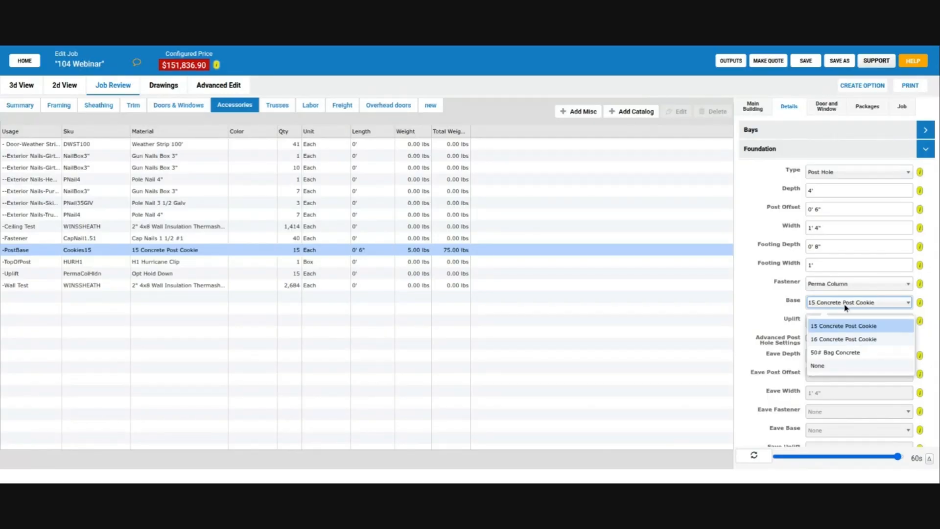
In Advanced Edit, set the foundation Base of wall EXT-3 to 16 Concrete Post Cookie and recalculate the job.
click(220, 88)
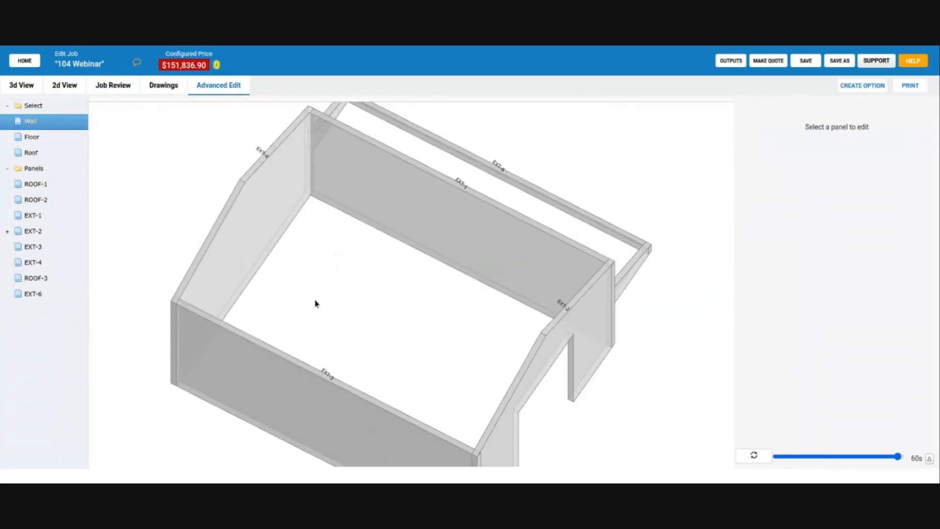
click(286, 375)
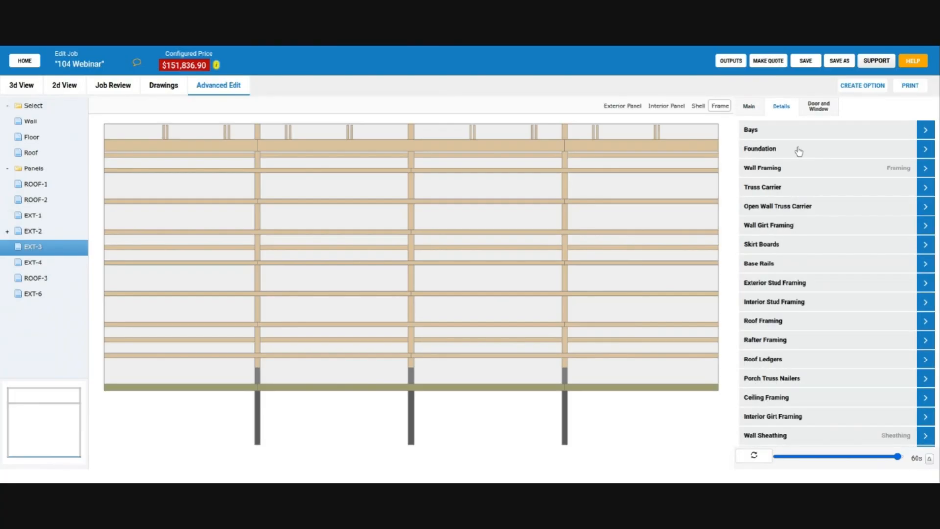
click(789, 150)
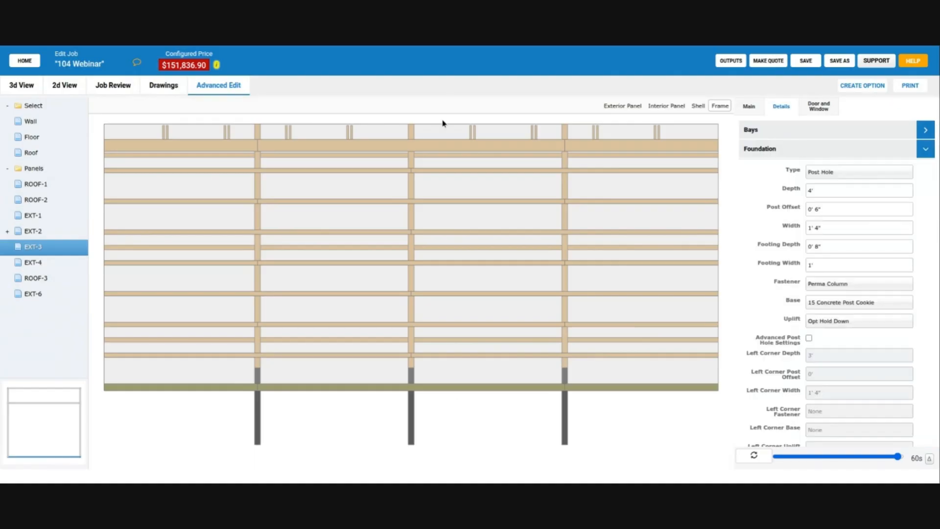
click(833, 304)
click(833, 303)
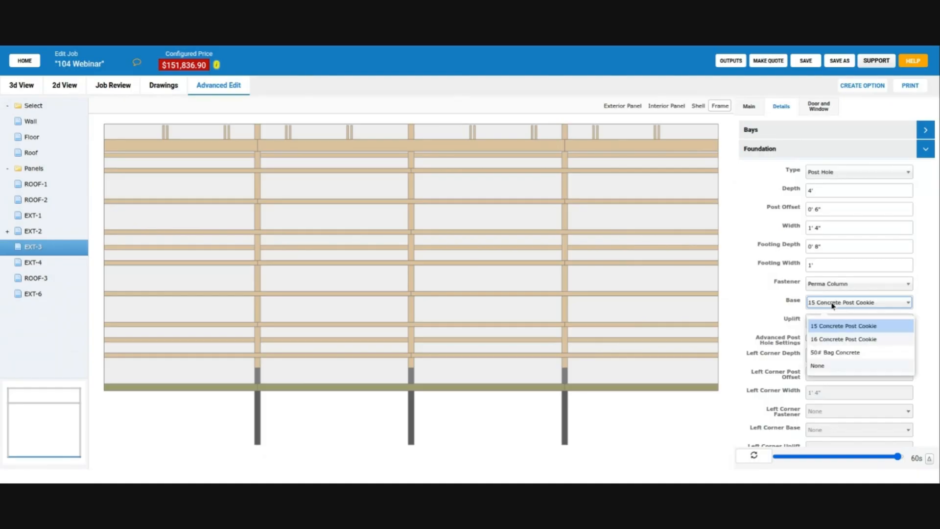
click(839, 339)
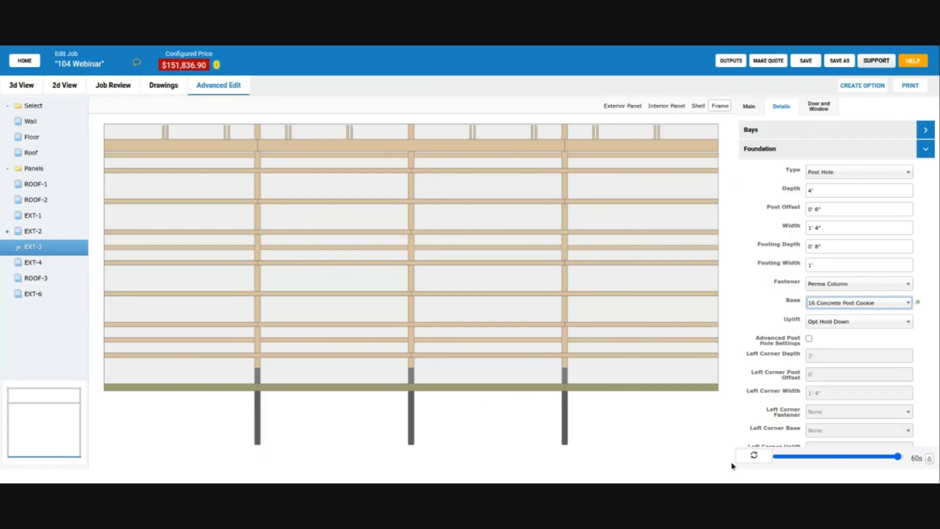
click(752, 456)
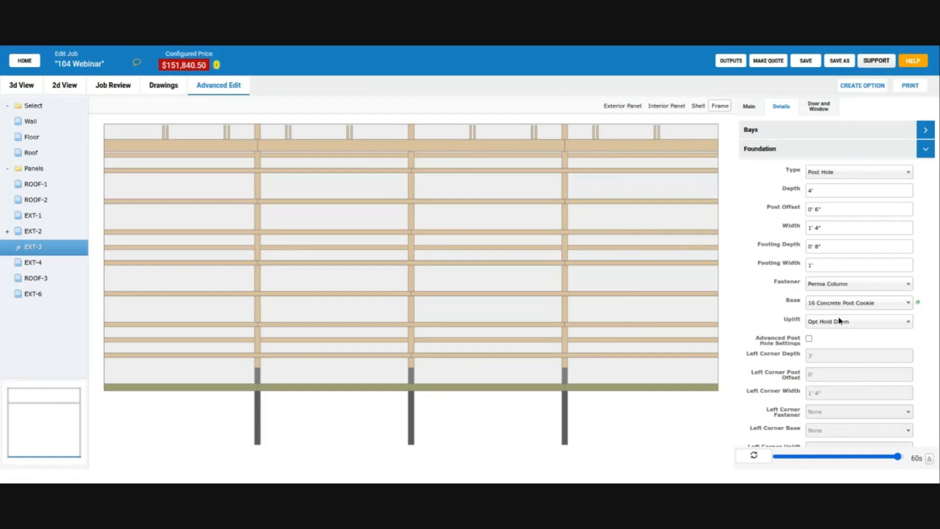
Return to the Accessories list in Job Review and highlight the 15 Concrete Post Cookie line.
click(122, 87)
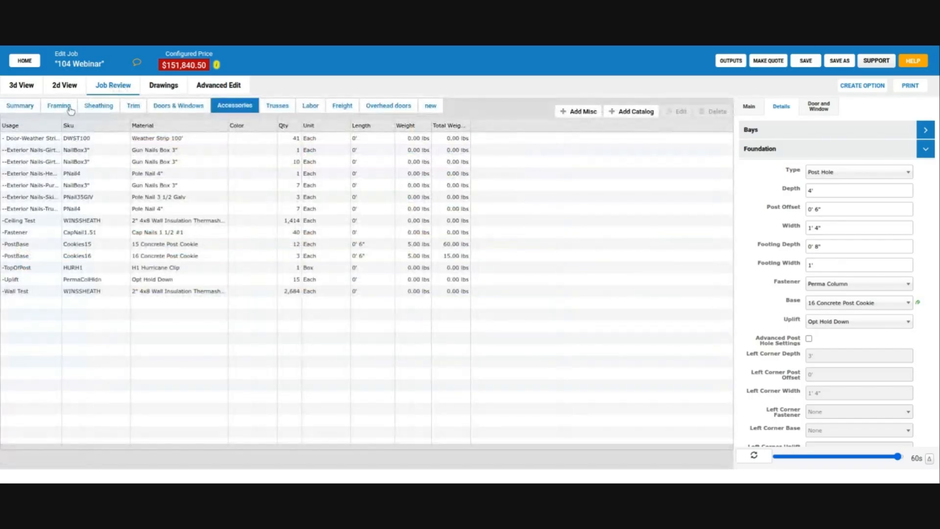
click(247, 109)
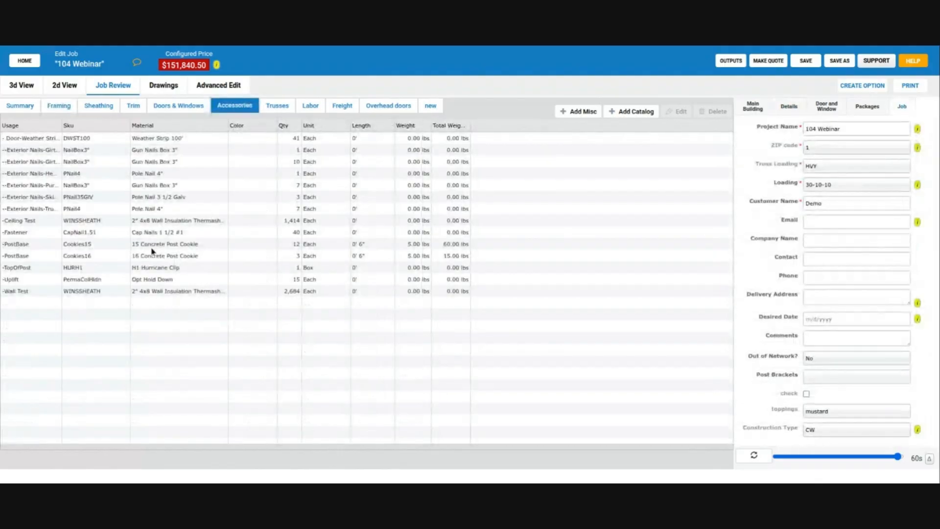
click(313, 260)
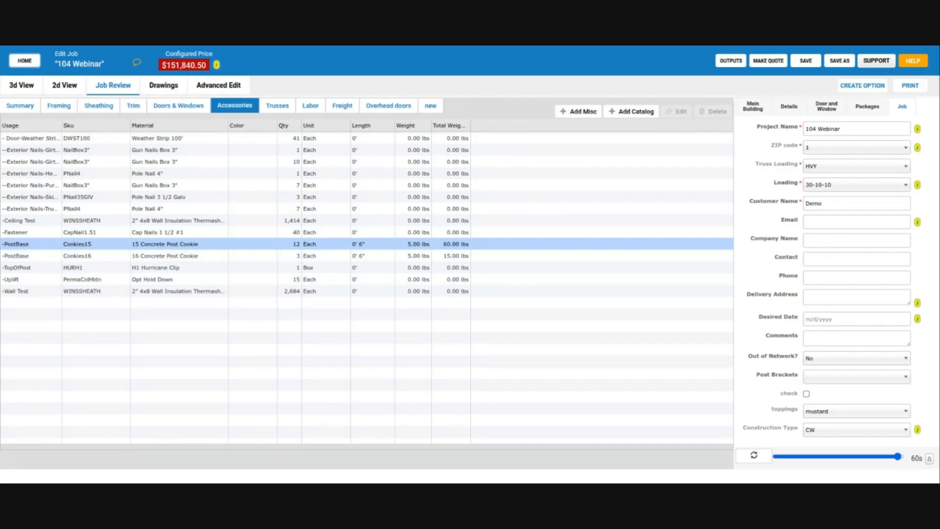
In the 3D view, start a new porch on the long sidewall opposite the existing lean-to, keeping the building visible beside its settings.
click(30, 93)
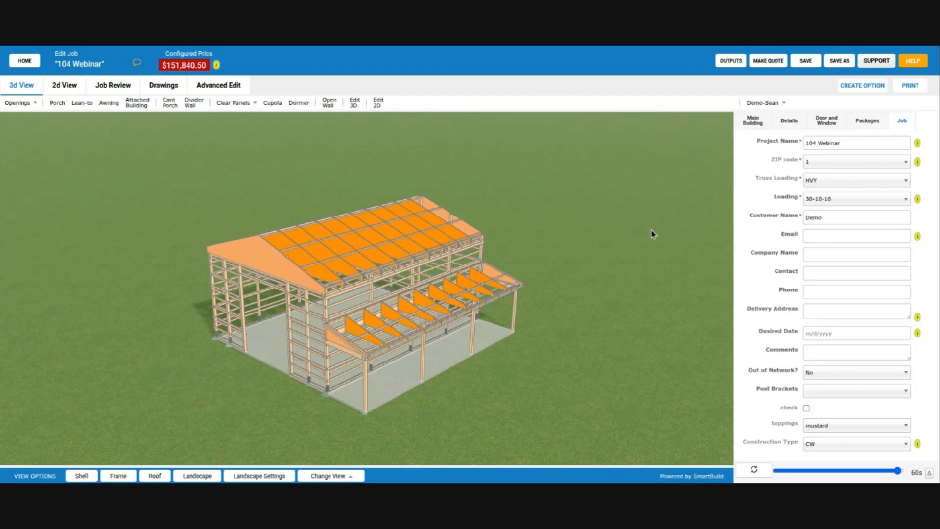
drag(396, 301, 380, 336)
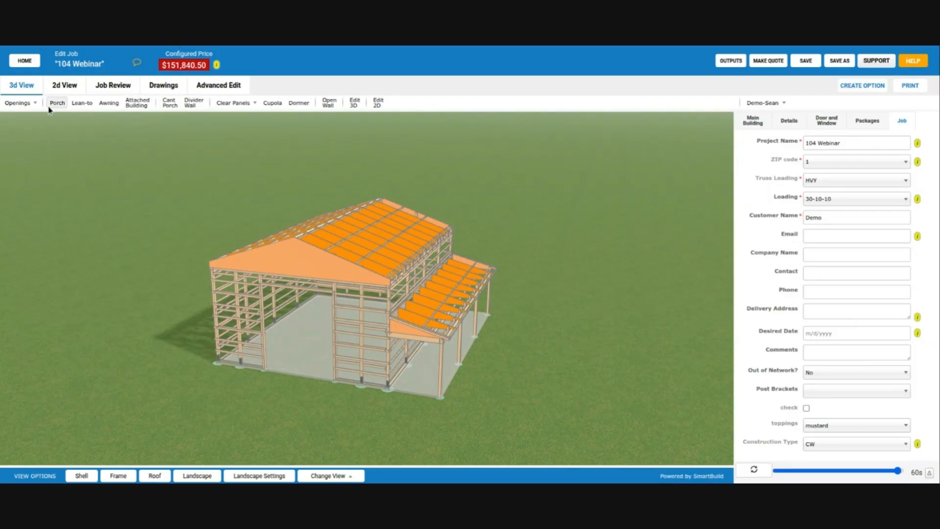
drag(184, 257, 286, 256)
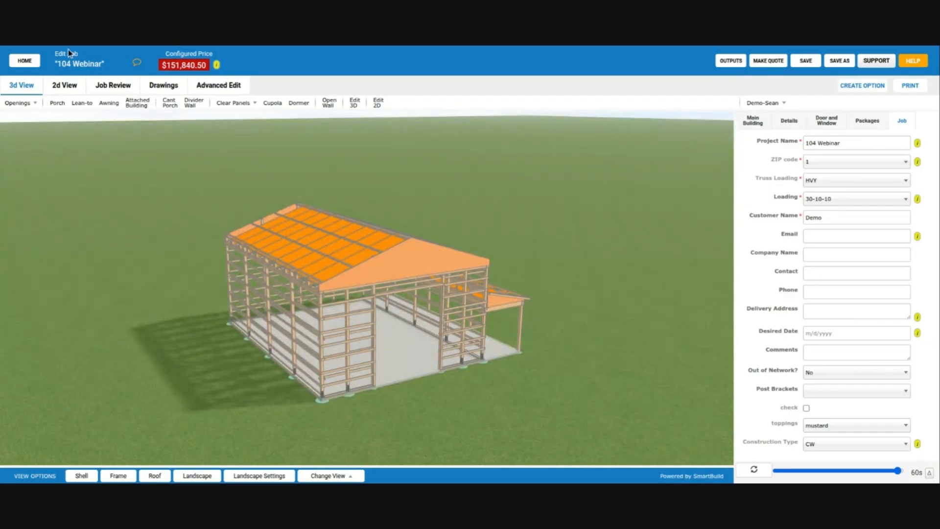
click(56, 104)
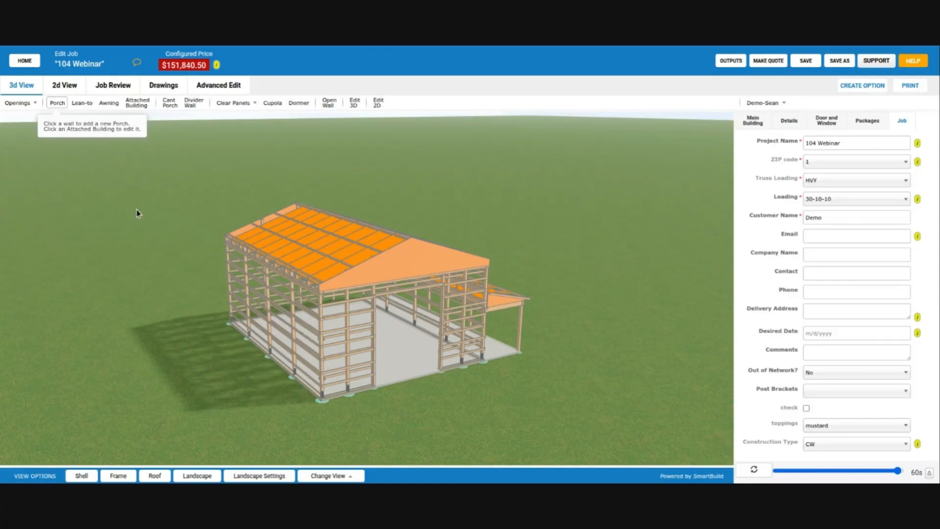
drag(144, 272, 158, 279)
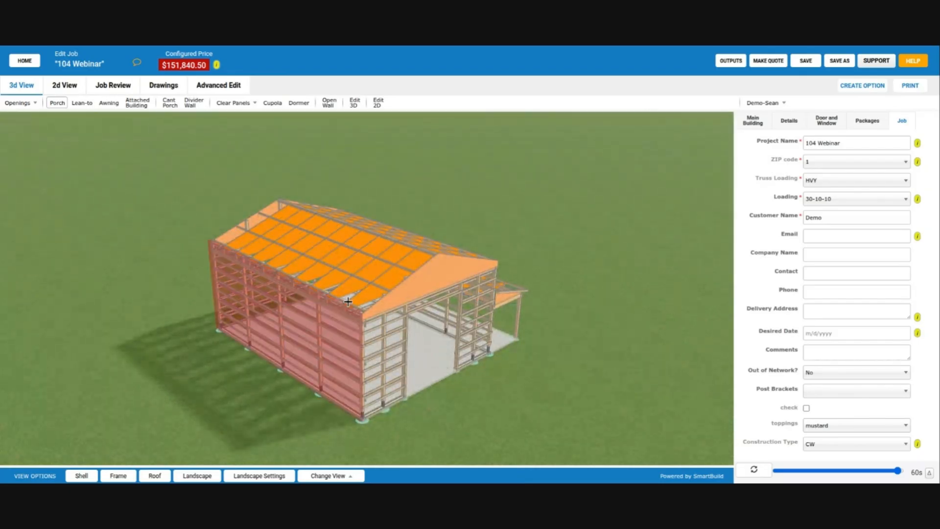
drag(309, 388, 353, 327)
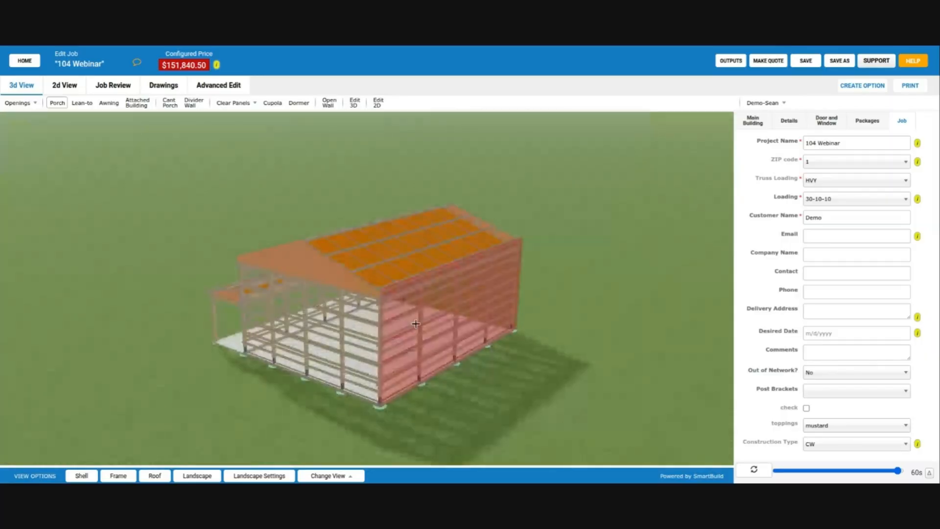
drag(439, 348, 373, 296)
drag(373, 384, 357, 348)
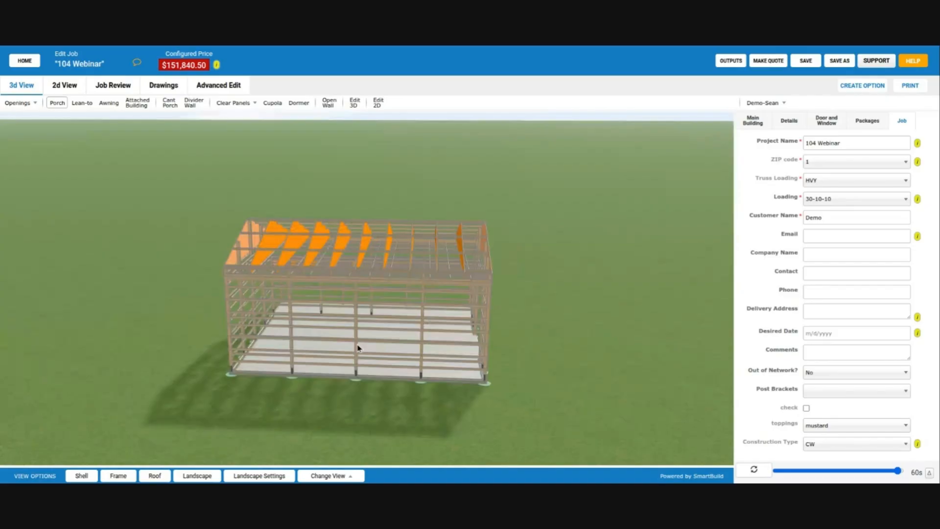
click(313, 336)
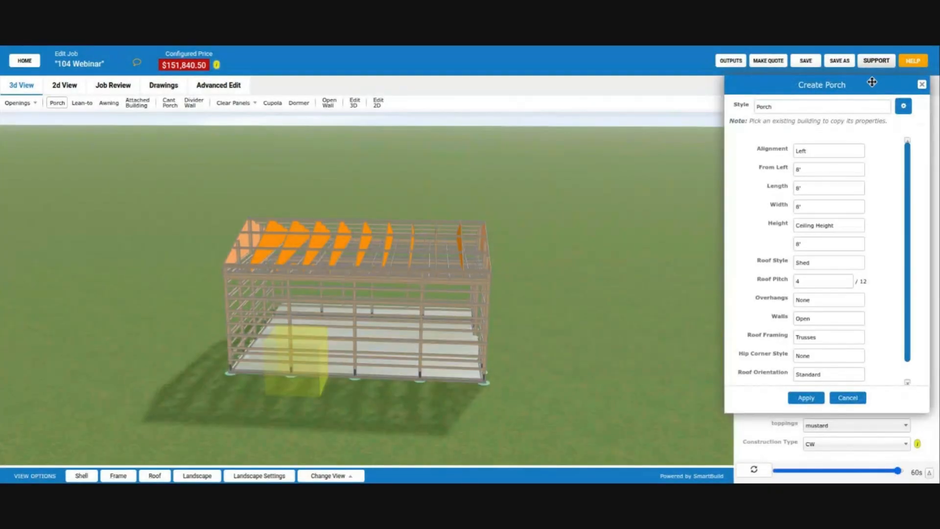
drag(871, 81, 674, 111)
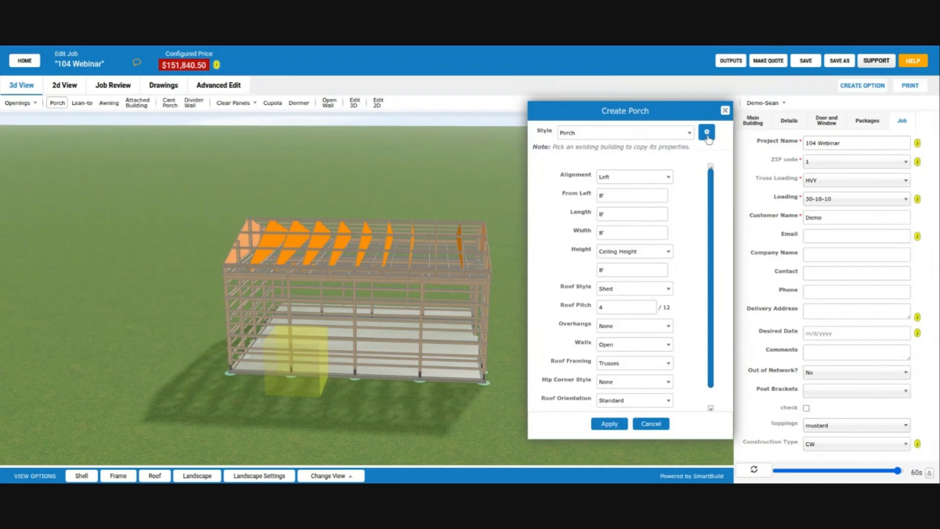
Preview the porch with Right and Center alignment, and set its alignment to Full.
click(626, 178)
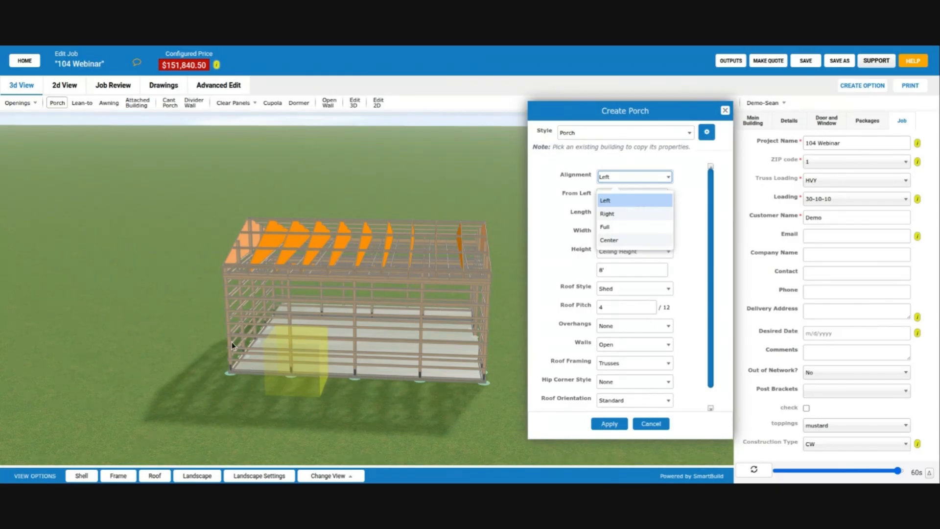
click(621, 216)
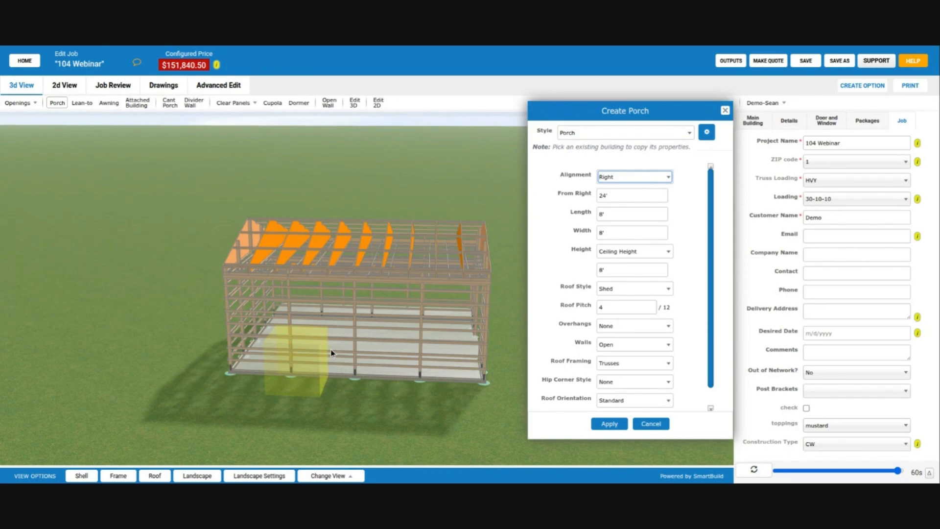
click(645, 179)
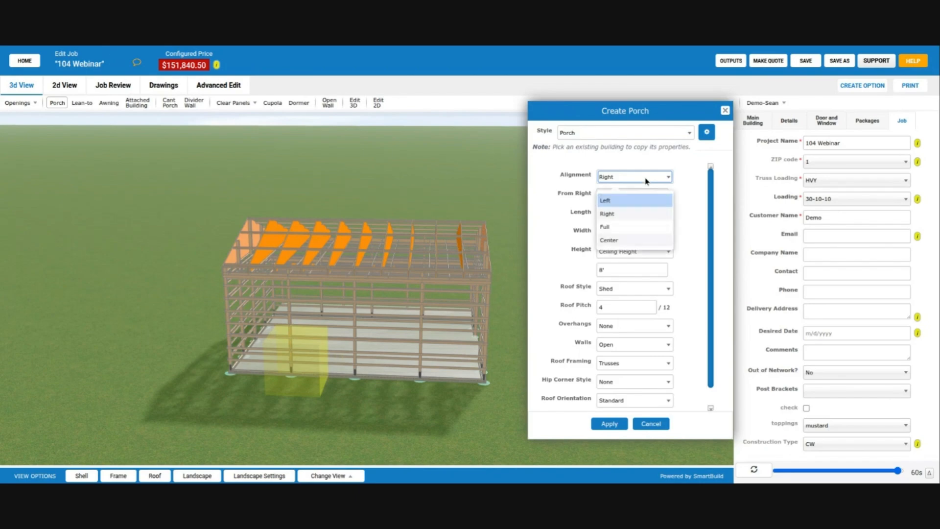
click(623, 243)
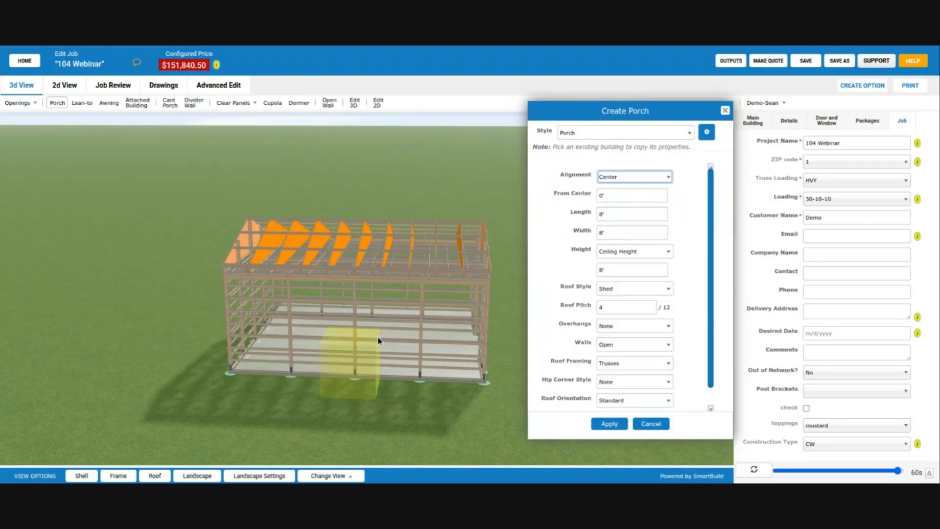
click(639, 178)
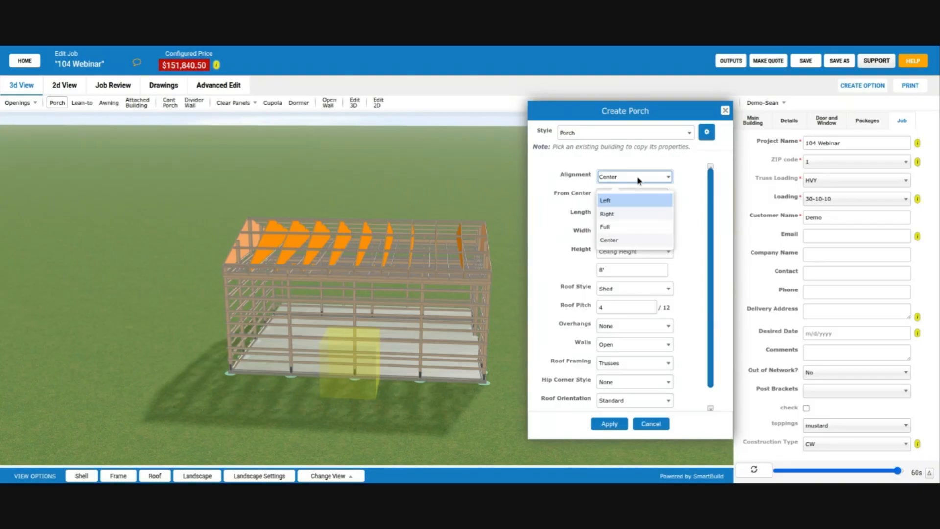
click(622, 227)
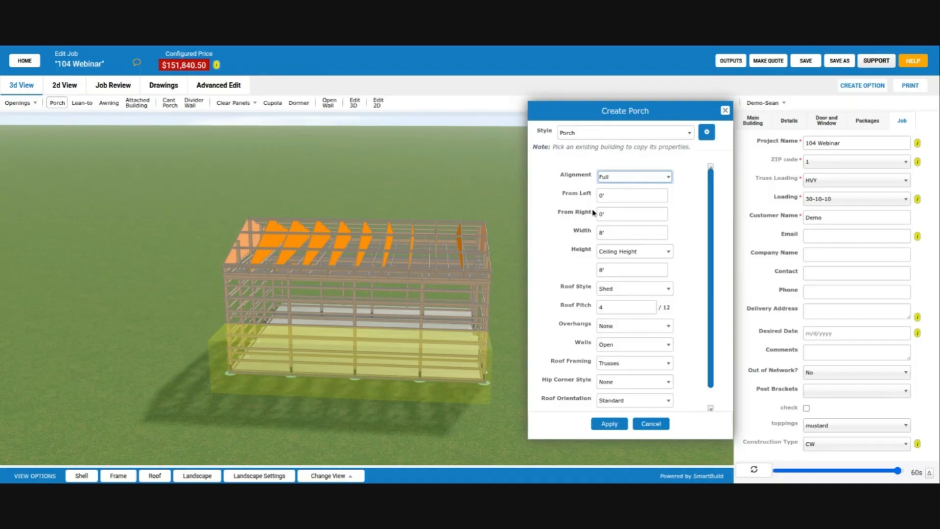
Try 1' offsets from the left and right for the full-length porch and view the preview along the sidewall.
click(614, 199)
text(1)
click(620, 214)
text(1)
key(Tab)
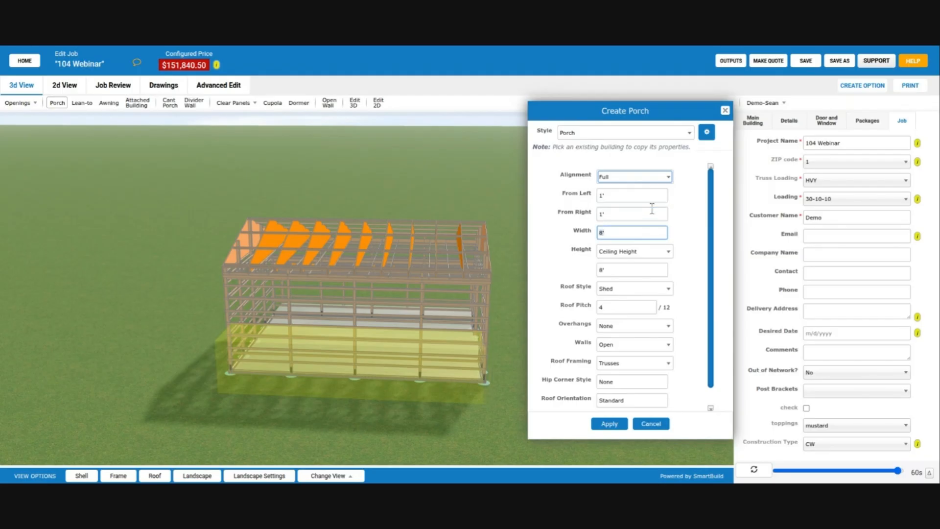
drag(292, 434, 592, 228)
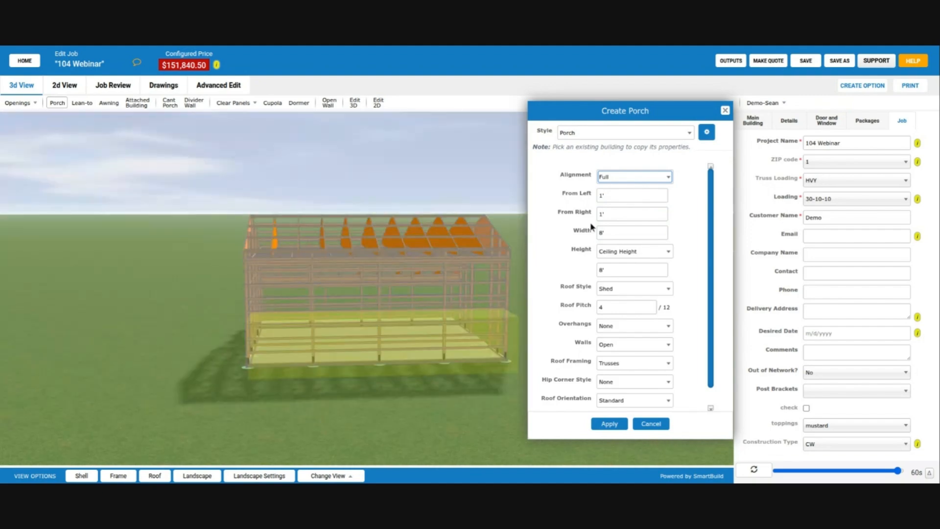
Set the porch's From Left and From Right offsets to 0' and view the preview from the building's corner.
click(618, 197)
key(BackSpace)
text(0)
click(620, 214)
key(BackSpace)
key(BackSpace)
text(0)
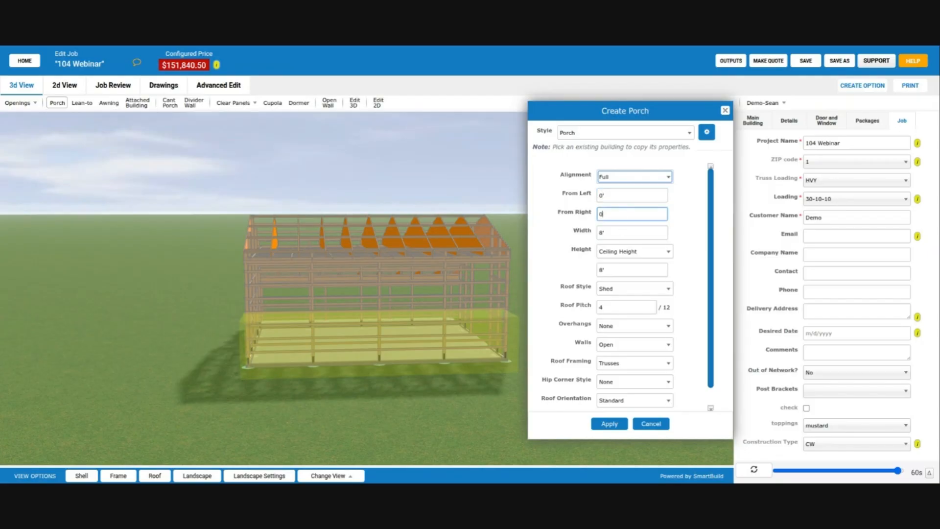
key(Tab)
drag(384, 407, 318, 414)
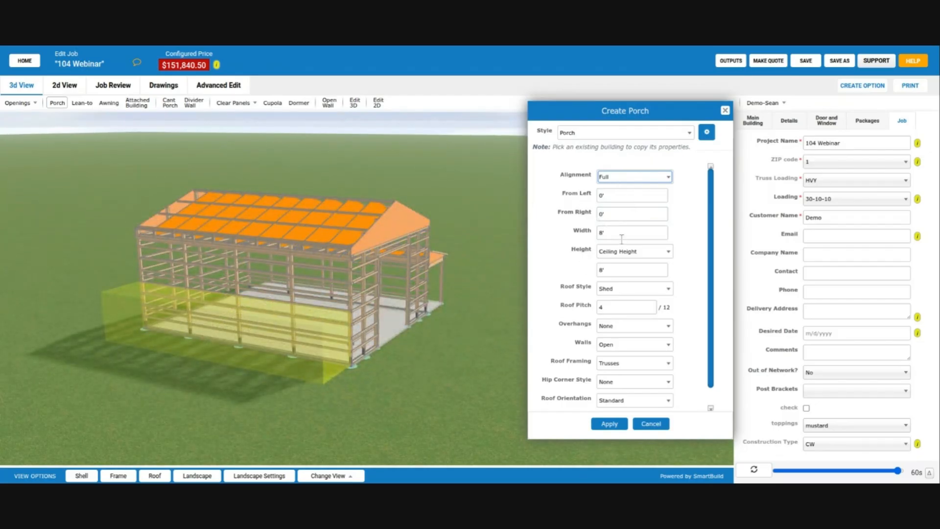
Review the porch's size, roof and wall settings, enable the Advanced options, and show the additional ceiling and liner settings.
scroll(582, 255, down, 1)
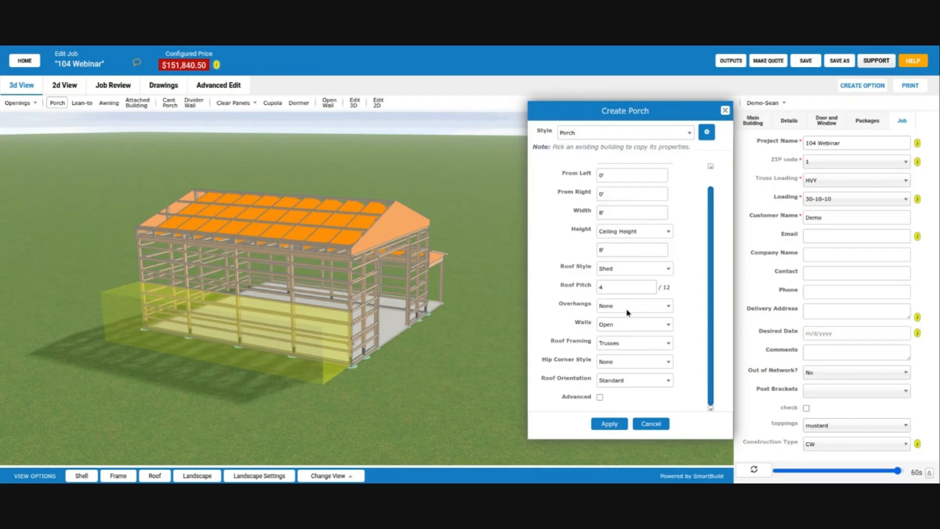
scroll(636, 305, up, 1)
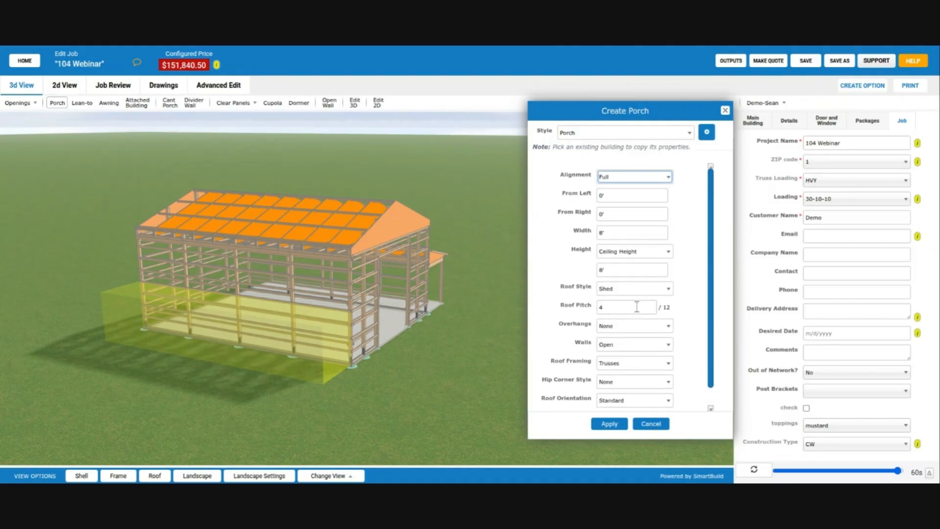
scroll(612, 236, down, 1)
scroll(589, 292, up, 1)
scroll(585, 238, down, 1)
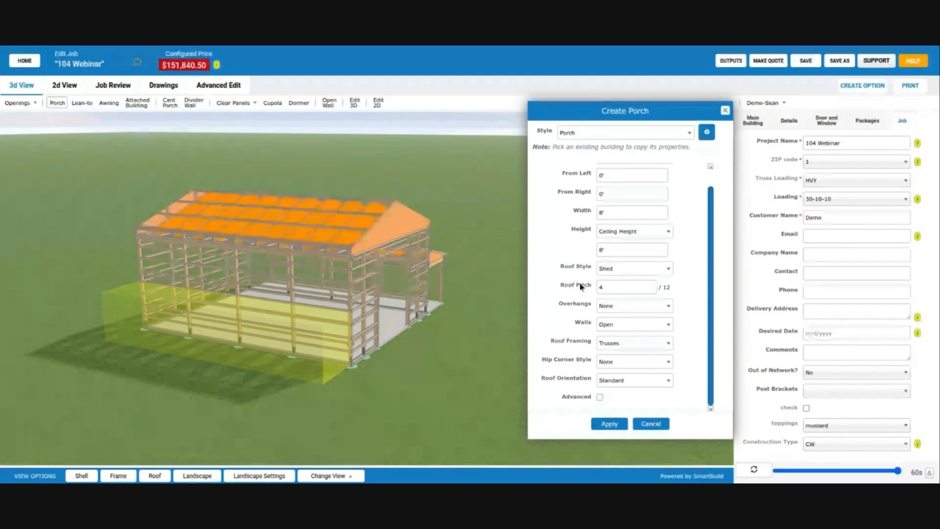
scroll(579, 286, down, 3)
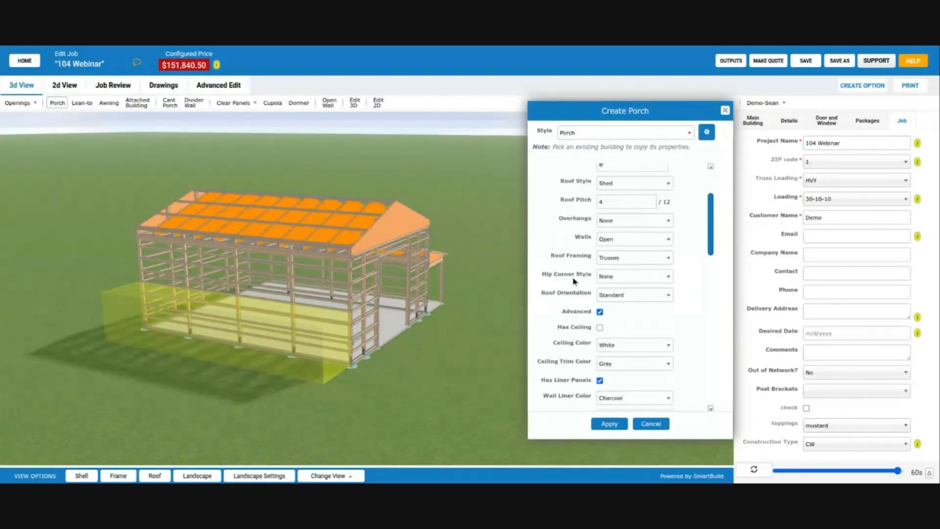
Enable a ceiling for the porch in its advanced settings.
scroll(576, 241, down, 3)
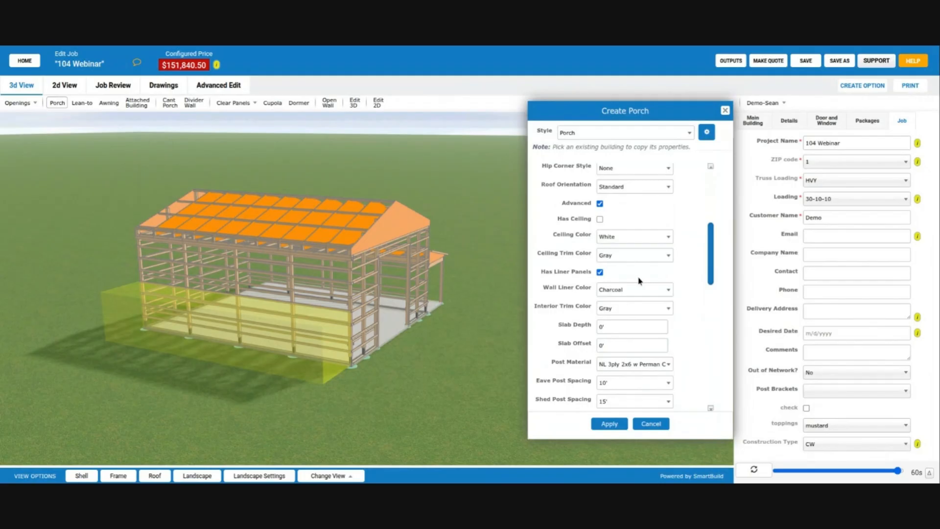
scroll(623, 259, down, 1)
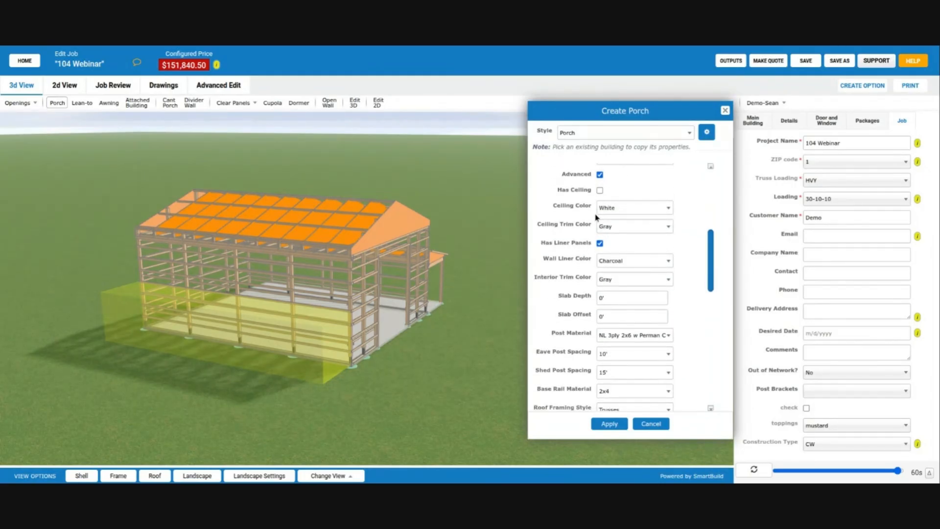
scroll(595, 217, down, 1)
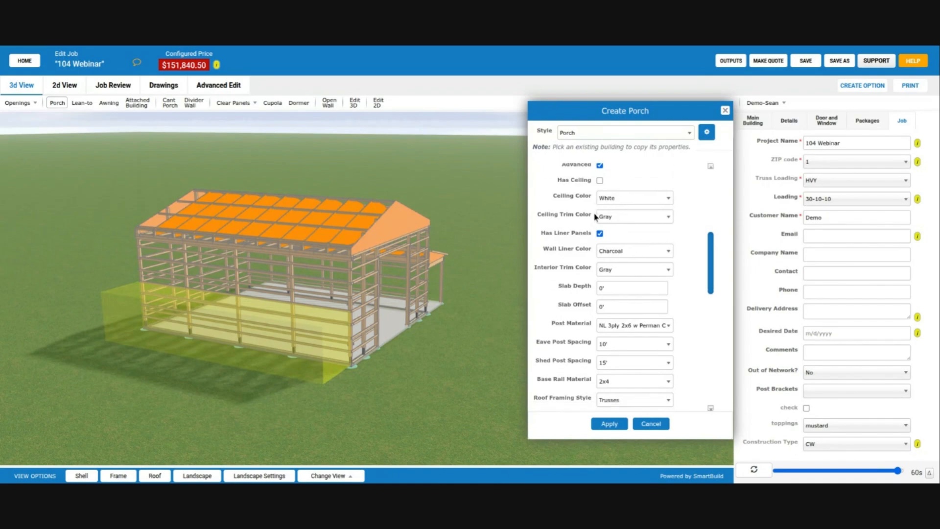
click(599, 181)
scroll(590, 234, down, 2)
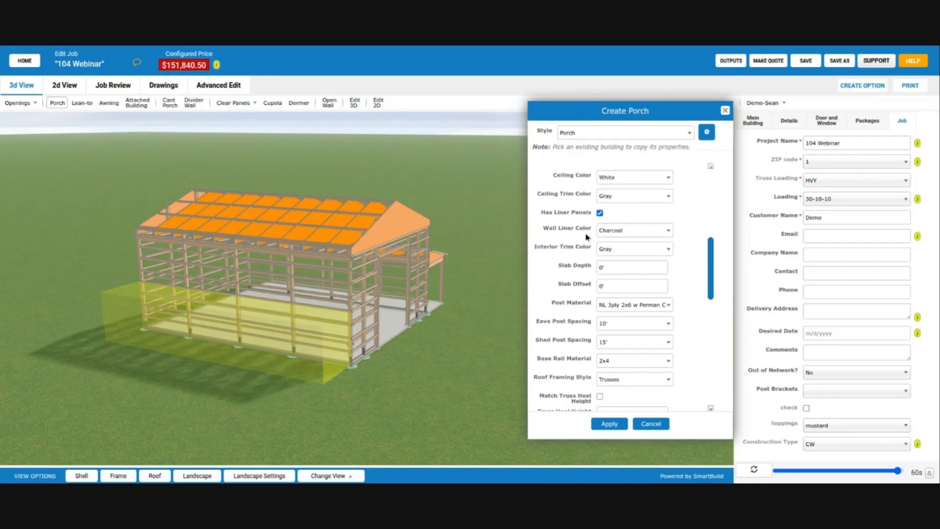
scroll(590, 234, up, 1)
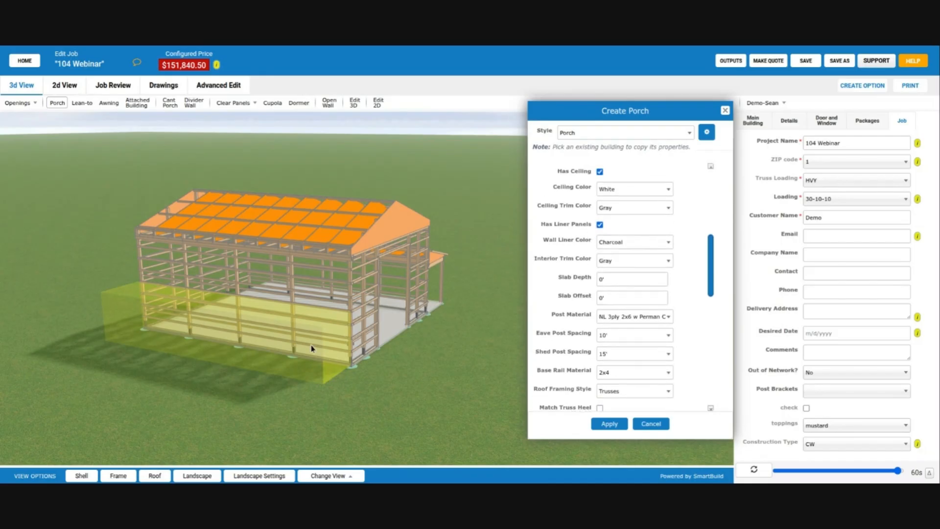
Review the porch's ceiling and liner panel settings along with the rest of its basic and advanced options.
scroll(584, 230, down, 2)
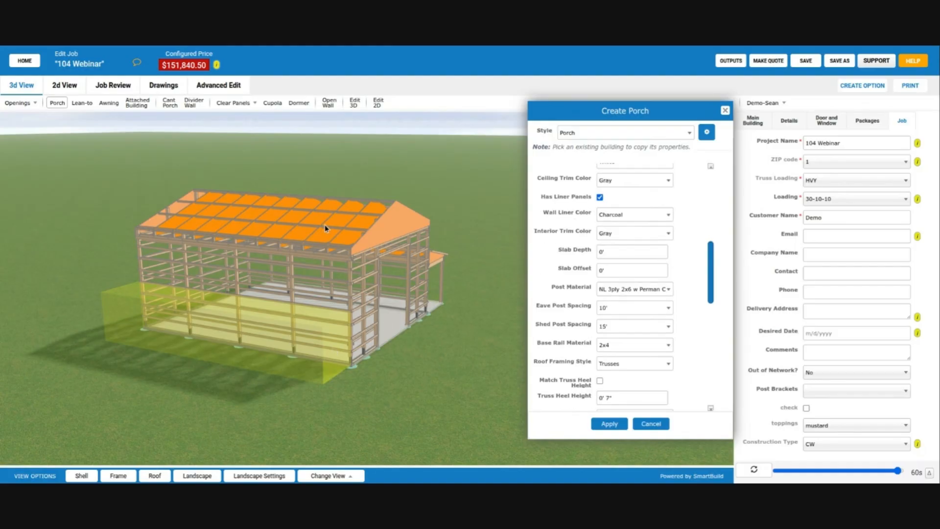
scroll(582, 220, up, 4)
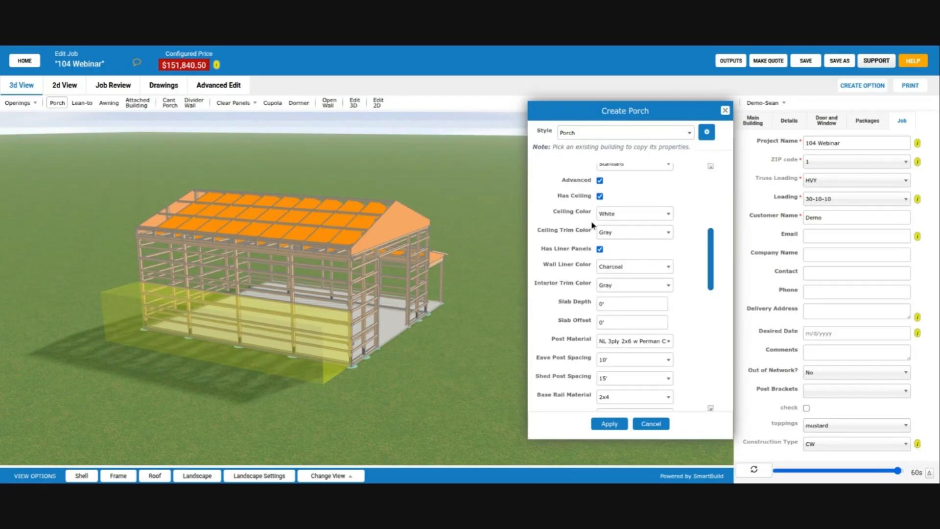
scroll(577, 274, down, 3)
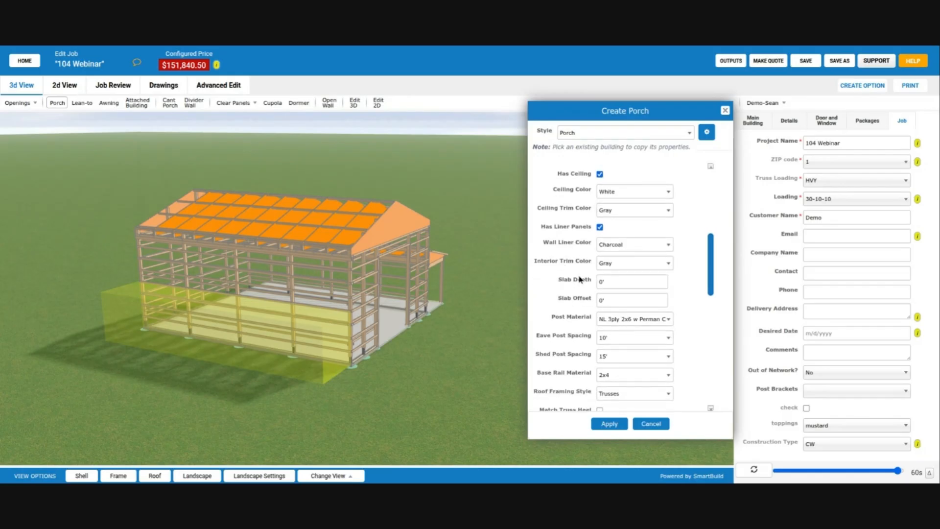
scroll(583, 355, down, 1)
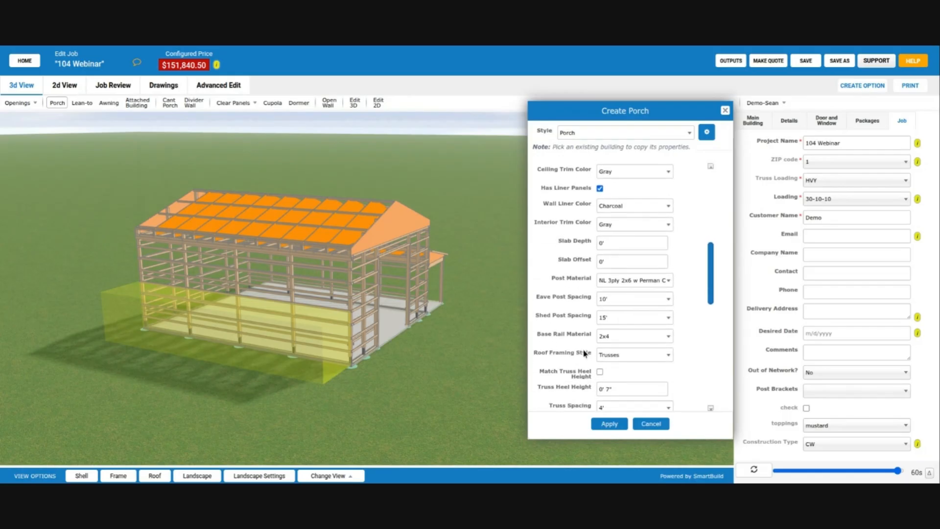
scroll(584, 351, up, 5)
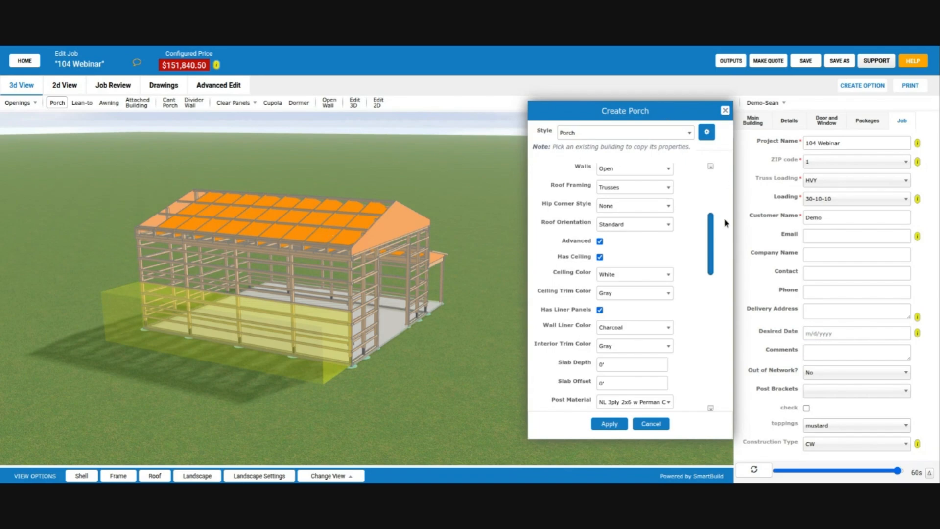
scroll(590, 297, down, 1)
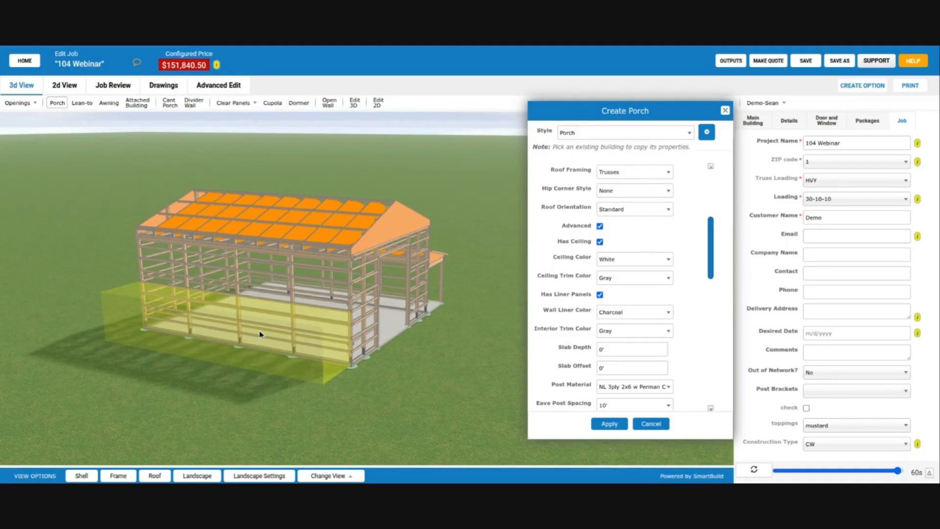
scroll(601, 246, down, 5)
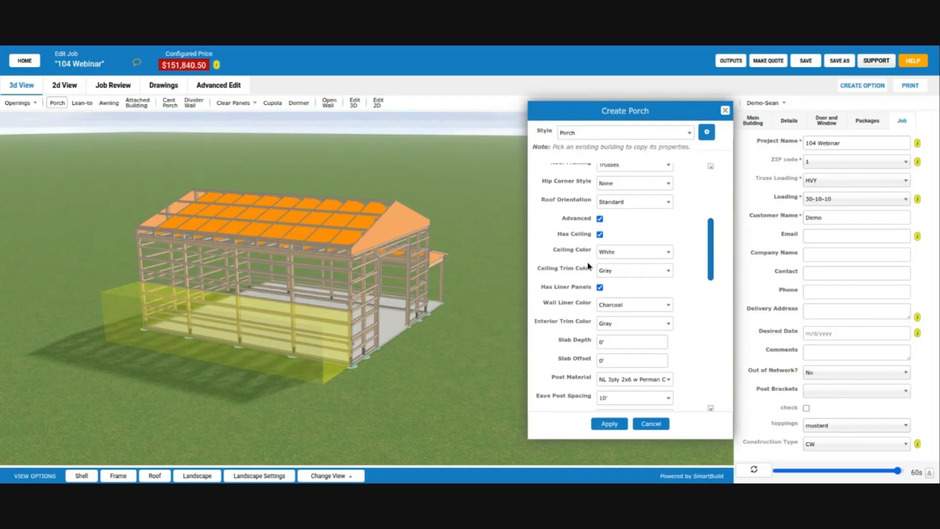
scroll(590, 268, down, 2)
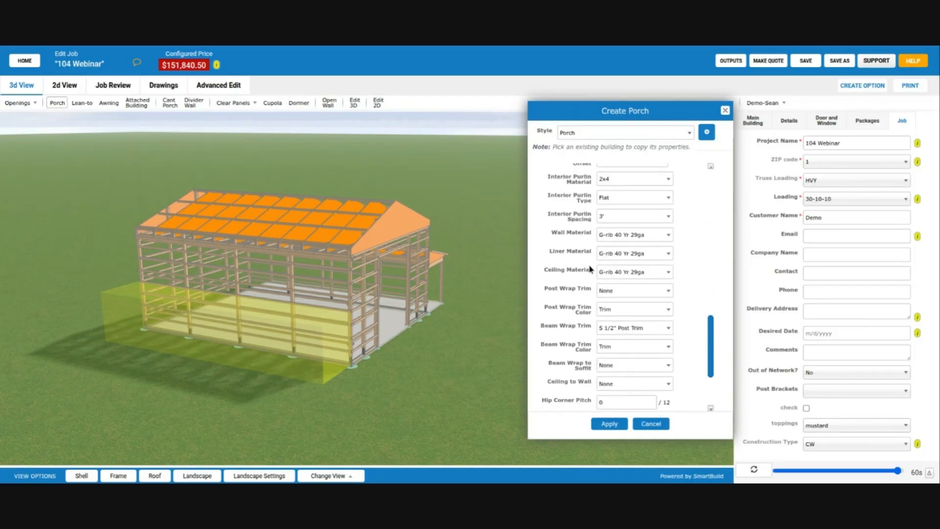
scroll(590, 268, down, 2)
scroll(592, 269, up, 8)
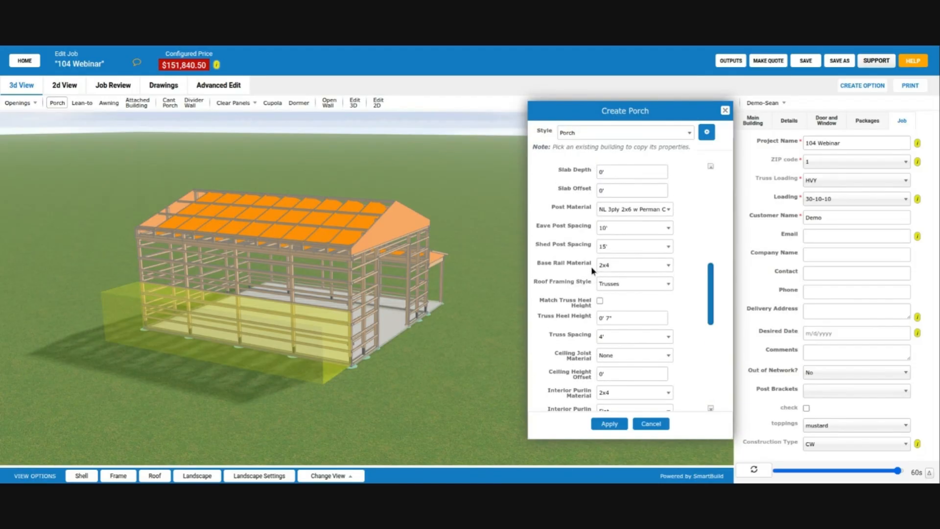
scroll(594, 269, up, 1)
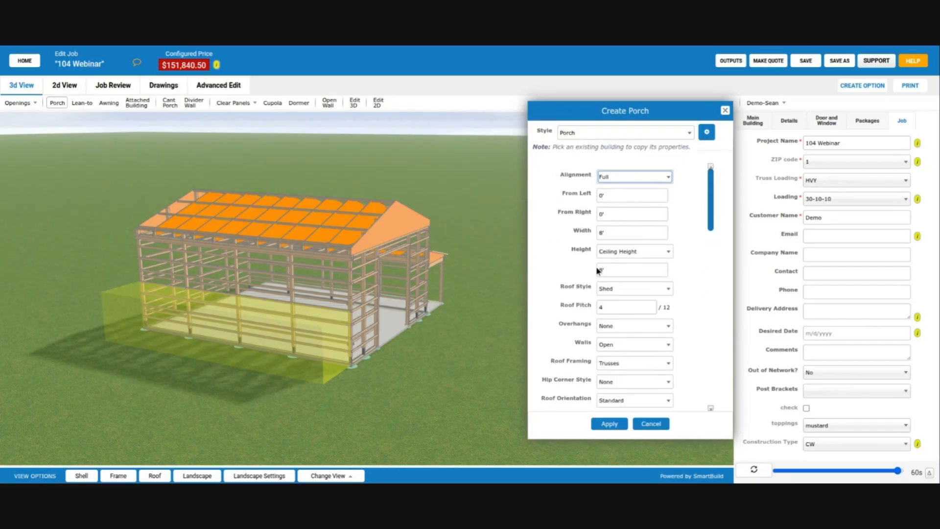
Examine the porch's truss heel height, truss spacing, ceiling joist, interior purlin and panel material settings.
scroll(575, 275, down, 4)
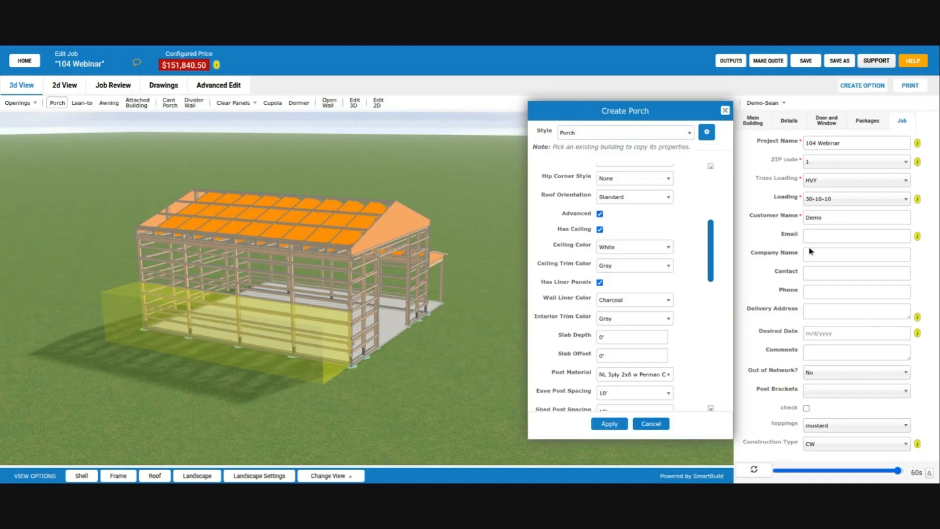
scroll(580, 304, down, 5)
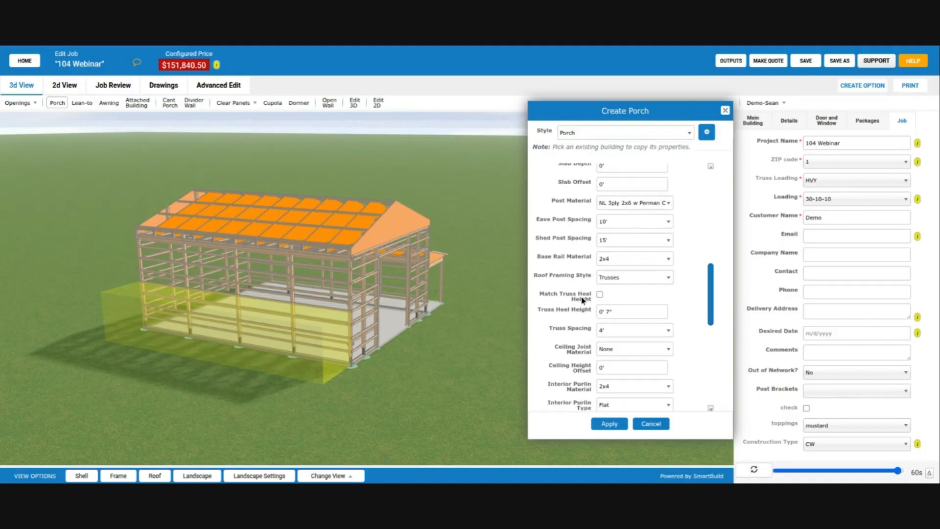
scroll(585, 306, down, 5)
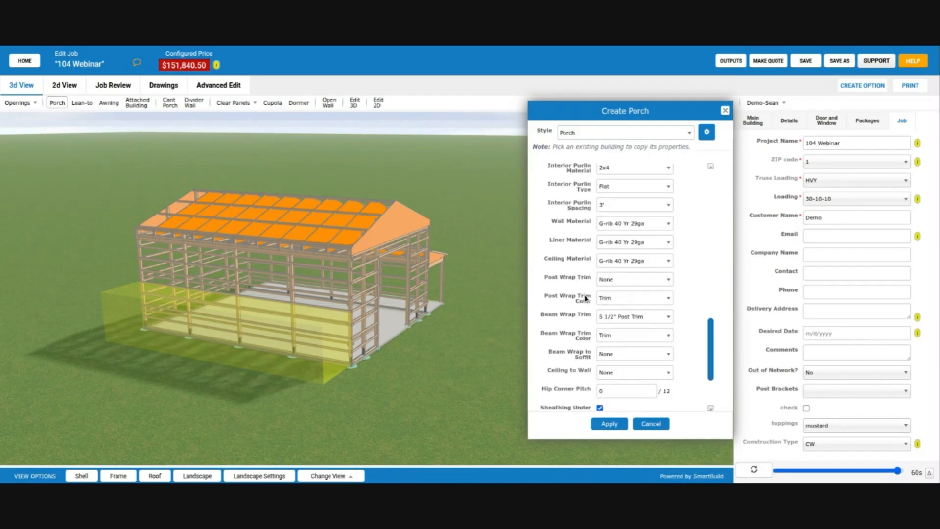
scroll(594, 319, up, 5)
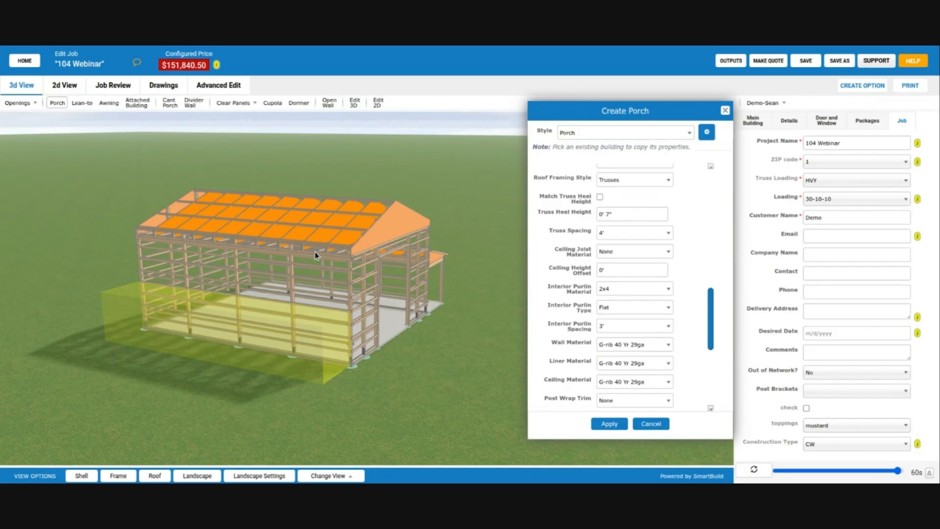
scroll(580, 252, up, 1)
scroll(581, 250, up, 4)
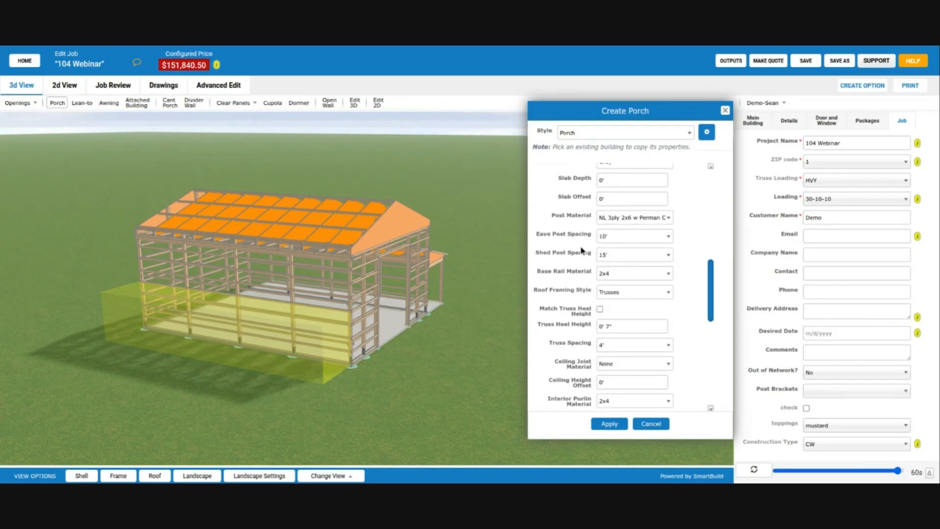
scroll(580, 245, down, 2)
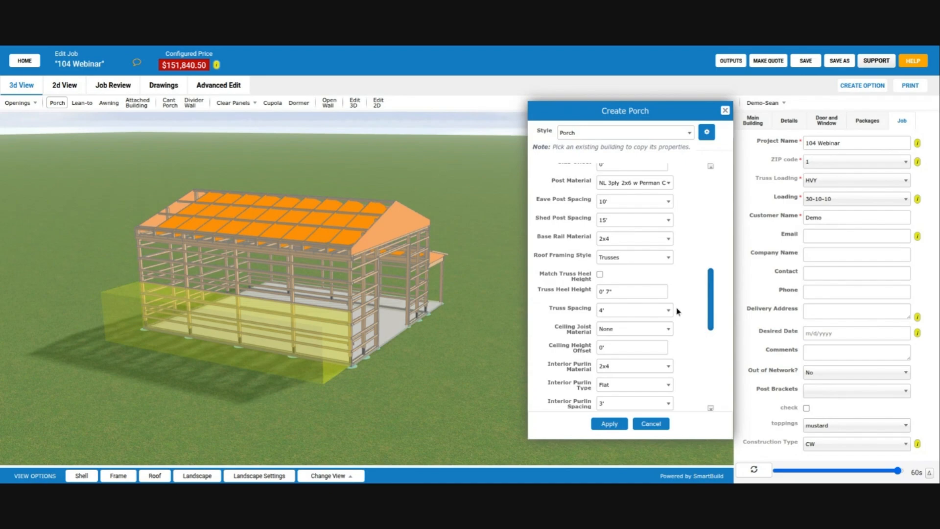
scroll(569, 288, down, 1)
scroll(572, 284, up, 5)
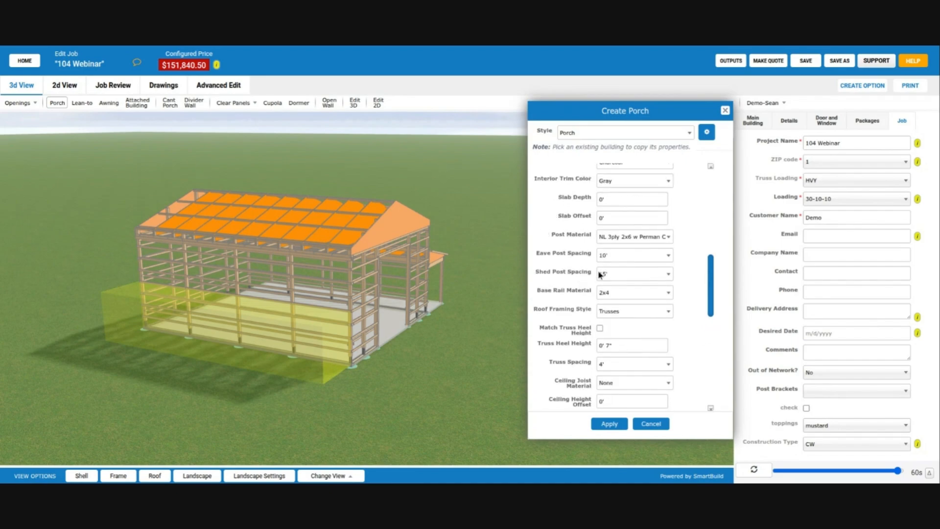
scroll(582, 271, up, 2)
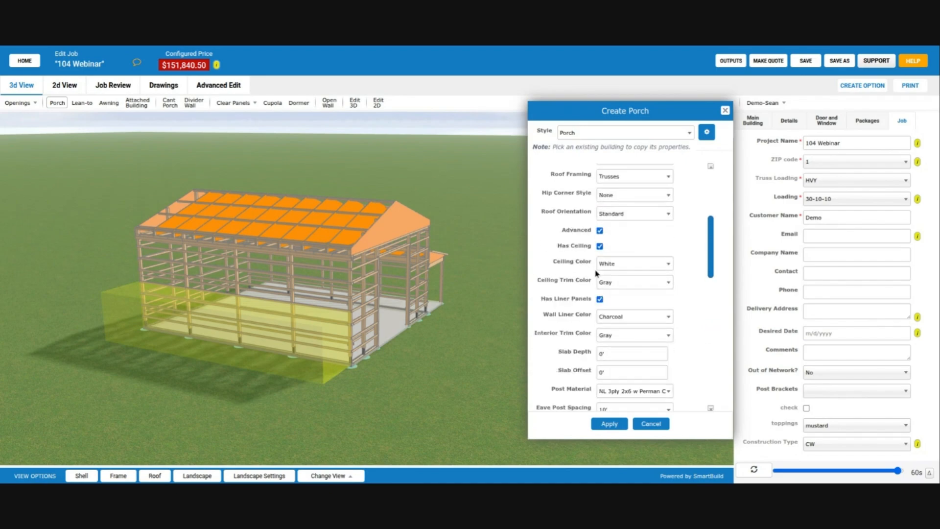
Inspect the porch's liner and interior trim colors, slab depth and offset, post material and post spacing settings.
scroll(589, 276, down, 1)
scroll(589, 276, down, 2)
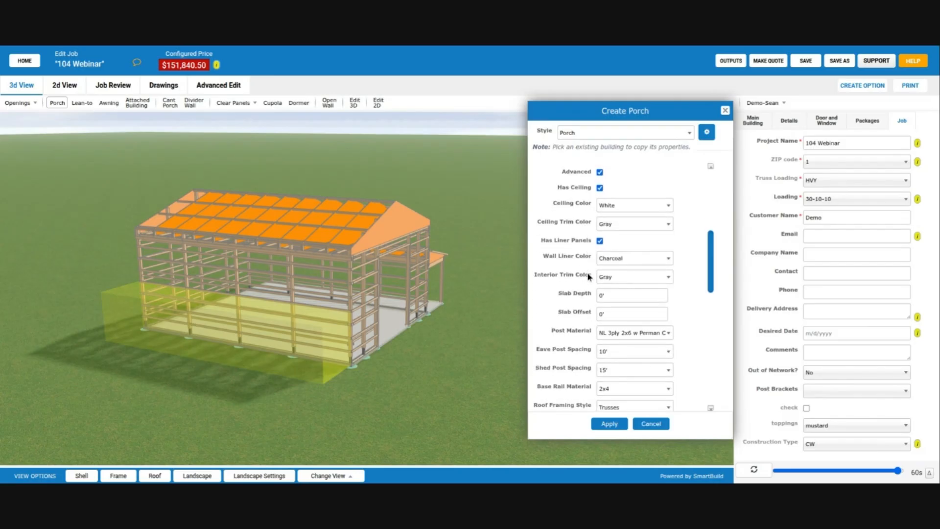
scroll(584, 271, down, 1)
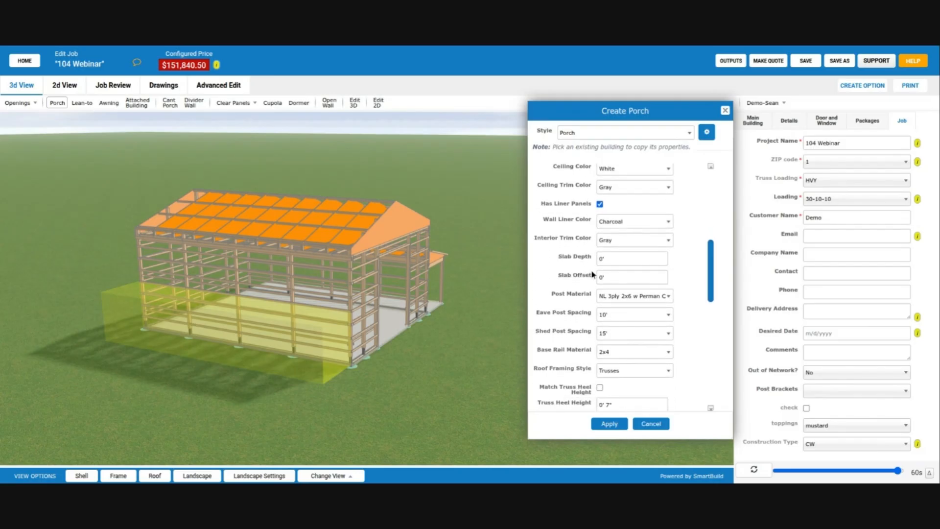
scroll(582, 262, down, 1)
scroll(585, 245, down, 1)
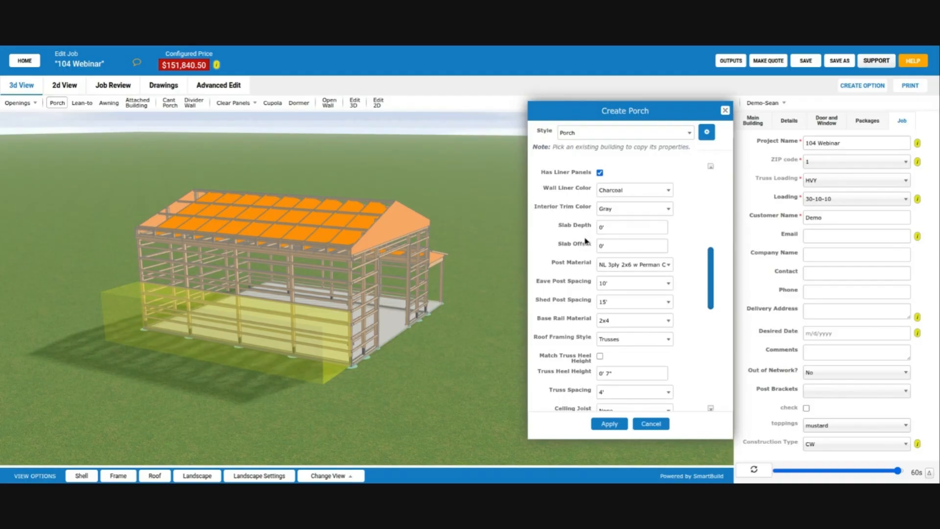
scroll(588, 232, down, 1)
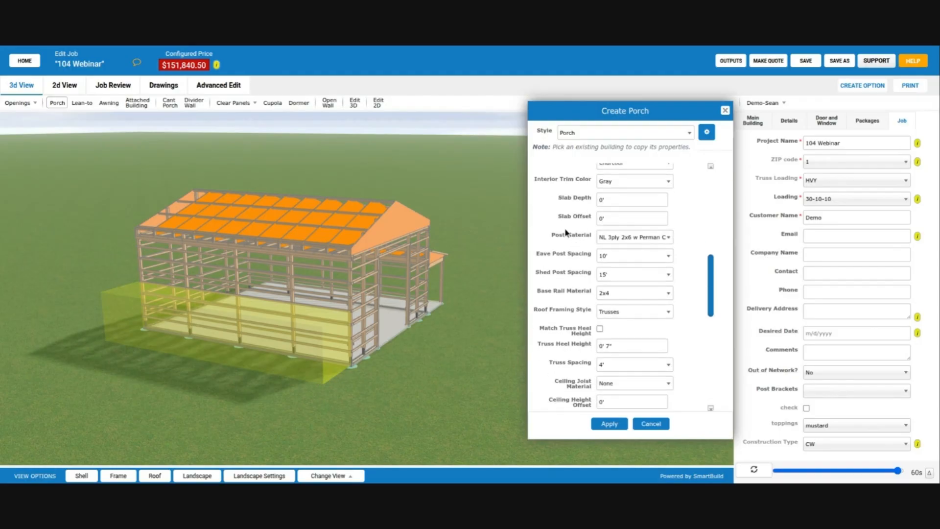
click(619, 201)
key(Tab)
scroll(616, 232, down, 1)
scroll(614, 234, down, 6)
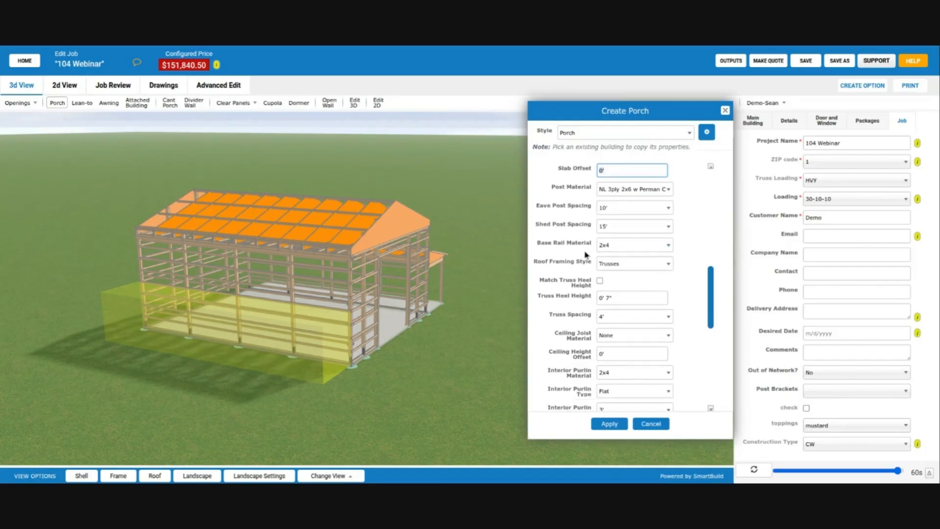
scroll(586, 255, down, 1)
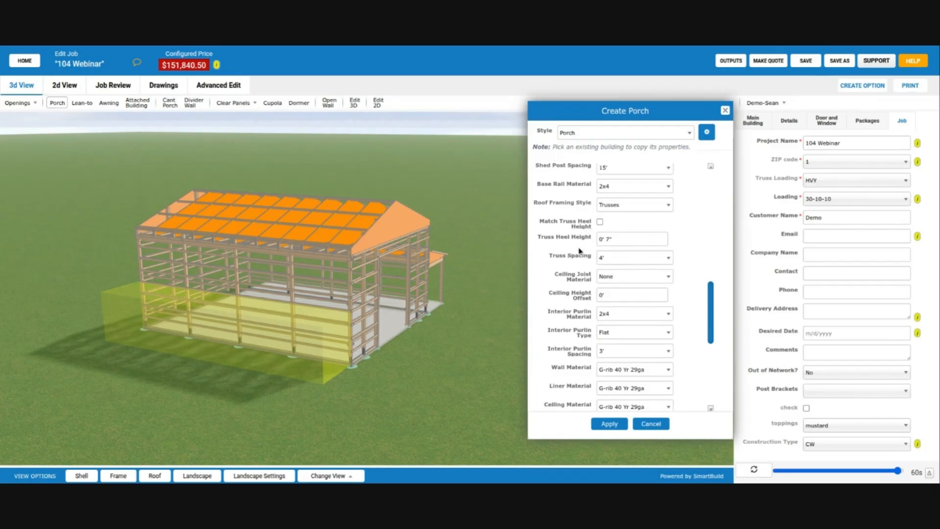
Check the porch's base rail and roof framing choices, wrap trims, and shared wall, back wall and cut-out settings.
click(635, 188)
click(635, 211)
scroll(553, 274, down, 3)
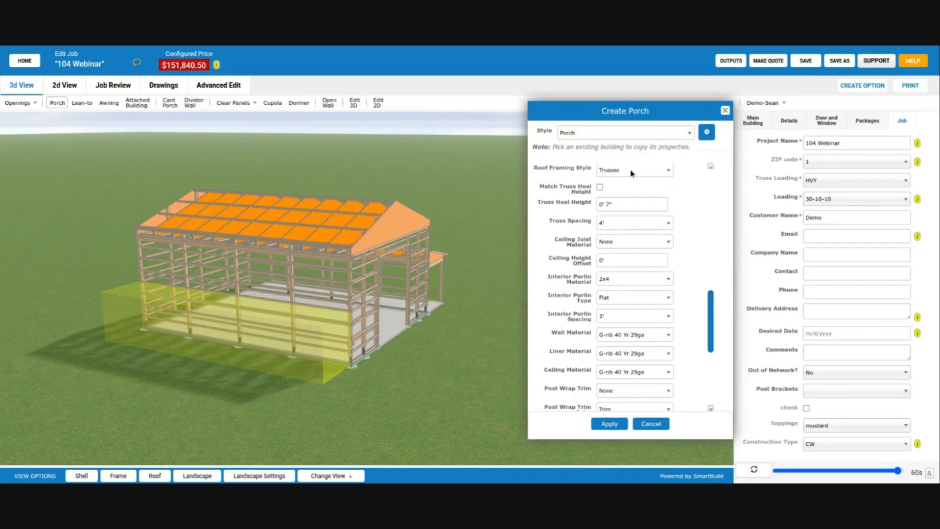
scroll(579, 240, down, 3)
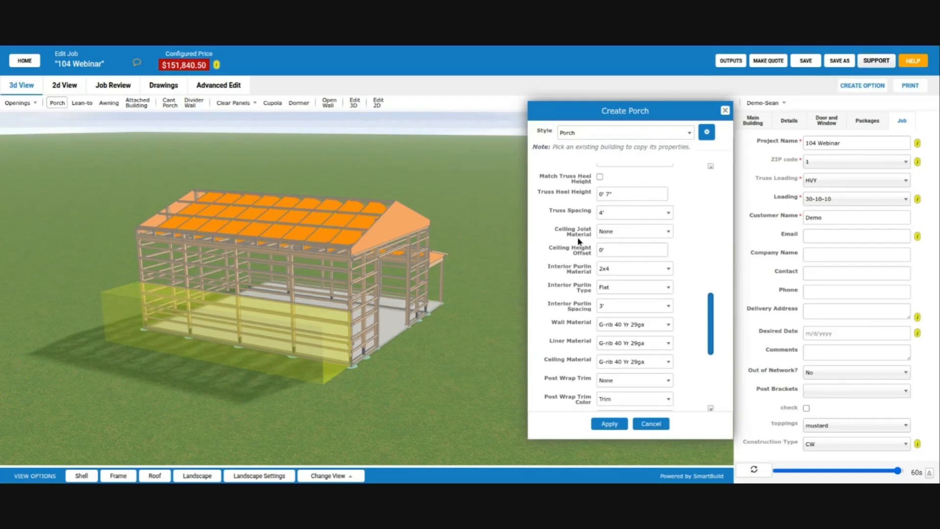
scroll(579, 241, down, 5)
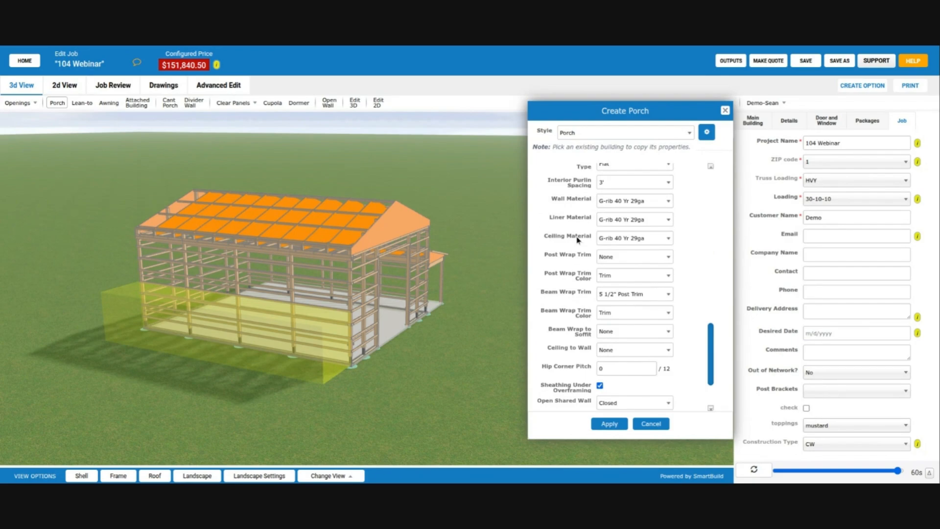
scroll(579, 240, down, 1)
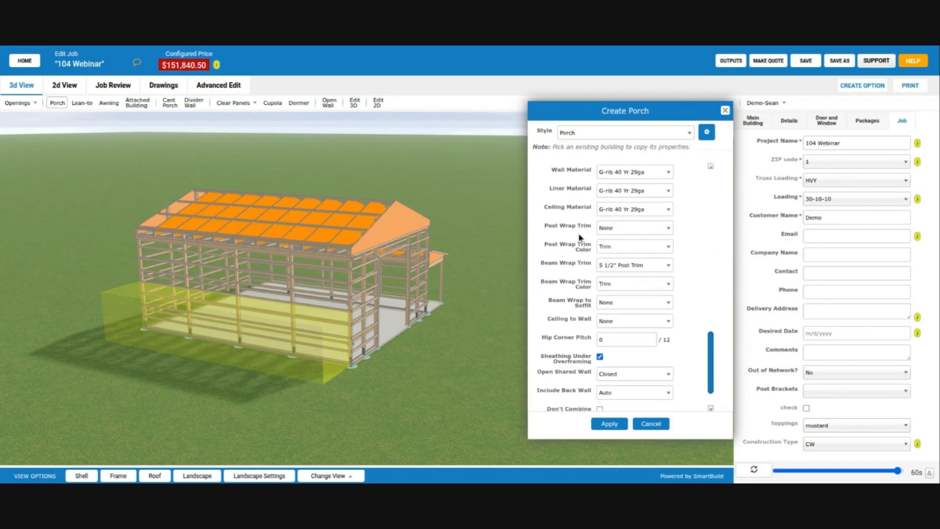
scroll(594, 253, down, 1)
scroll(593, 253, down, 2)
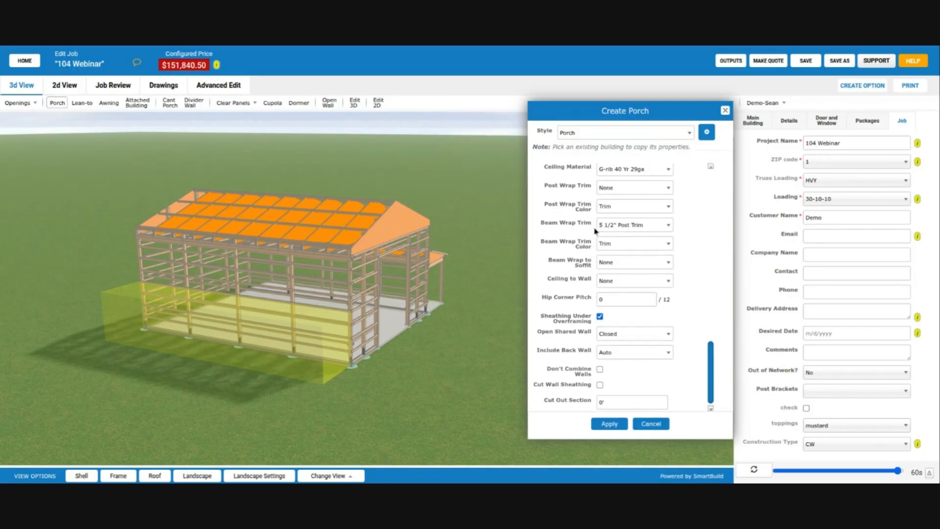
scroll(588, 227, down, 1)
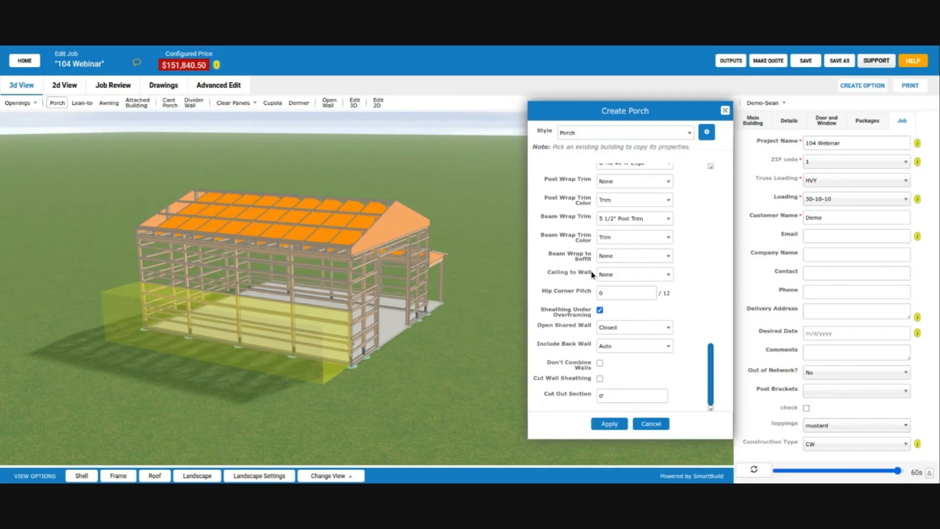
Set both the porch's Beam Wrap to Soffit and Ceiling to Wall trims to J Channel.
drag(549, 254, 593, 283)
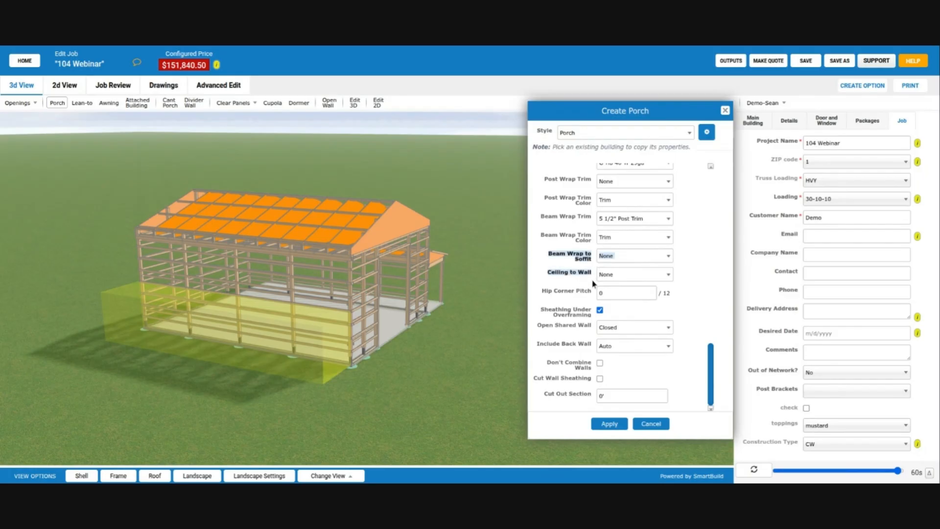
click(694, 267)
click(615, 257)
click(624, 293)
click(623, 260)
click(626, 294)
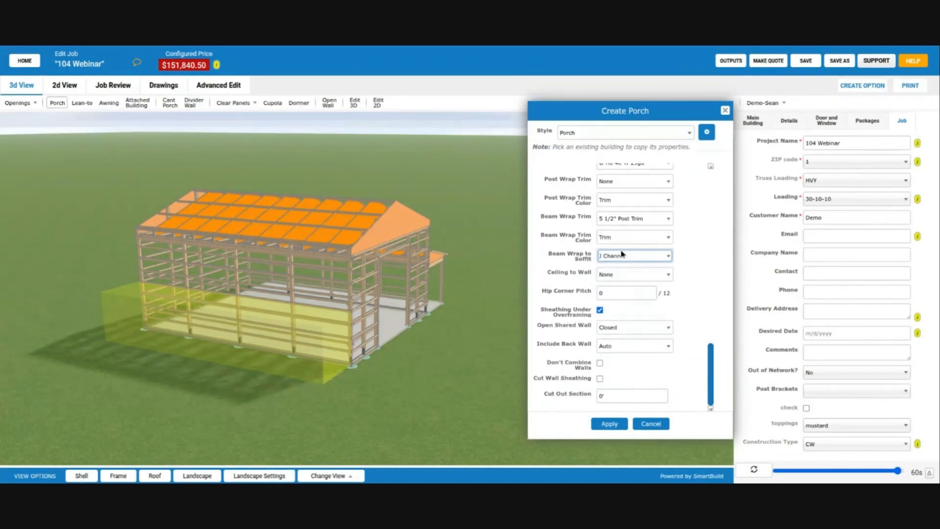
click(622, 277)
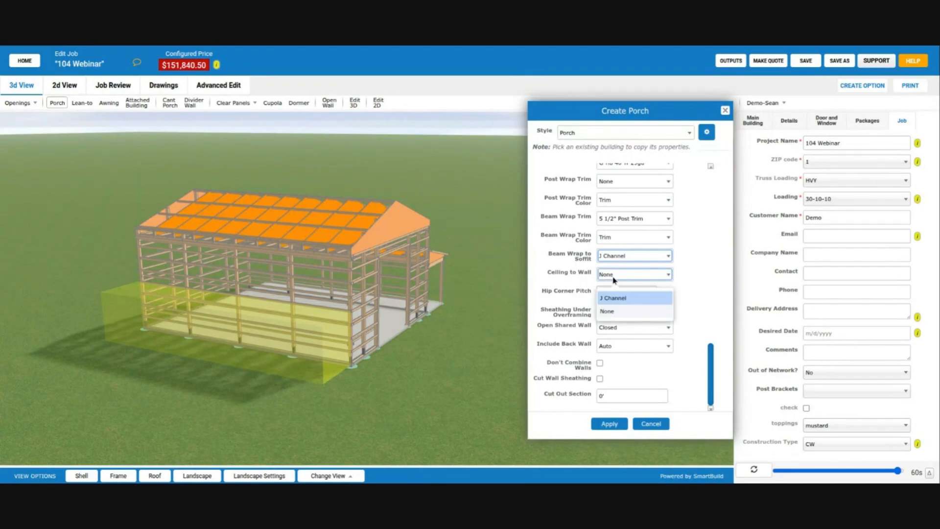
click(625, 299)
key(Up)
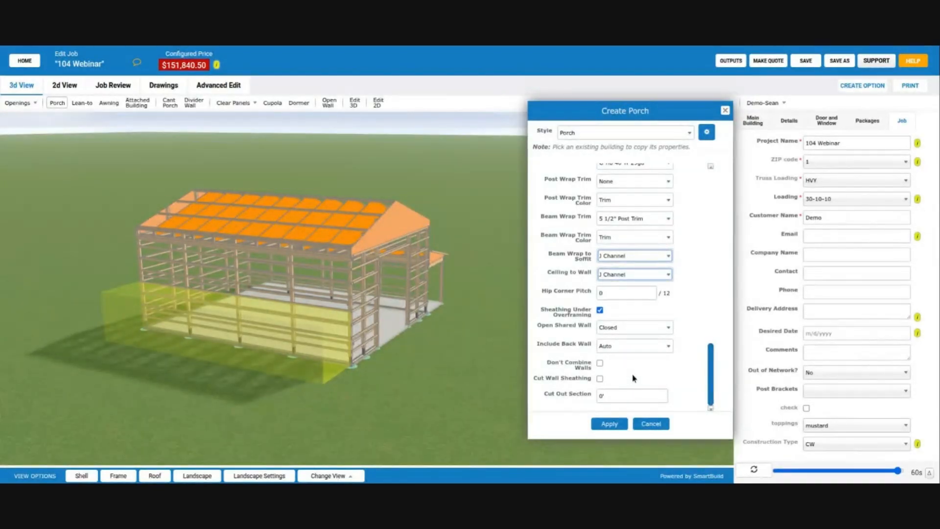
Save the current porch settings as a new style named Finish Truss Porch.
scroll(625, 372, up, 5)
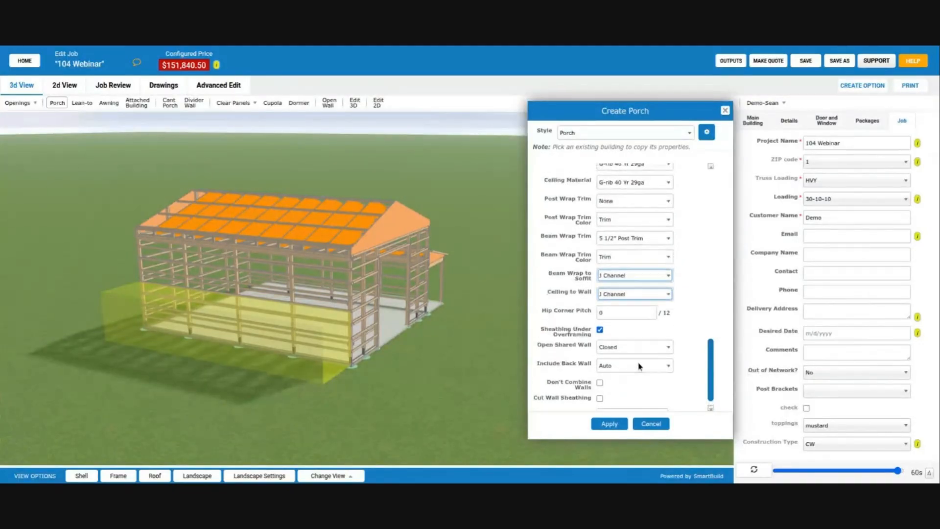
scroll(638, 366, up, 1)
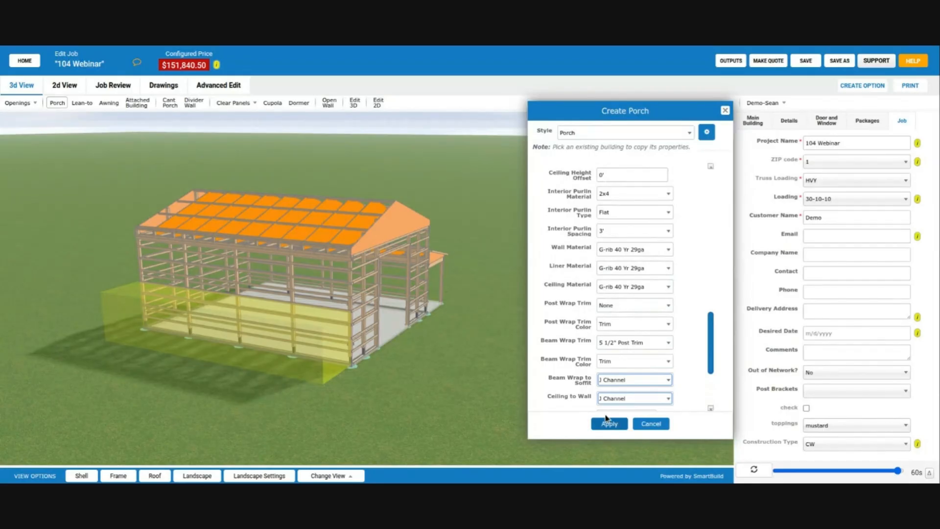
scroll(676, 304, up, 10)
scroll(675, 303, up, 1)
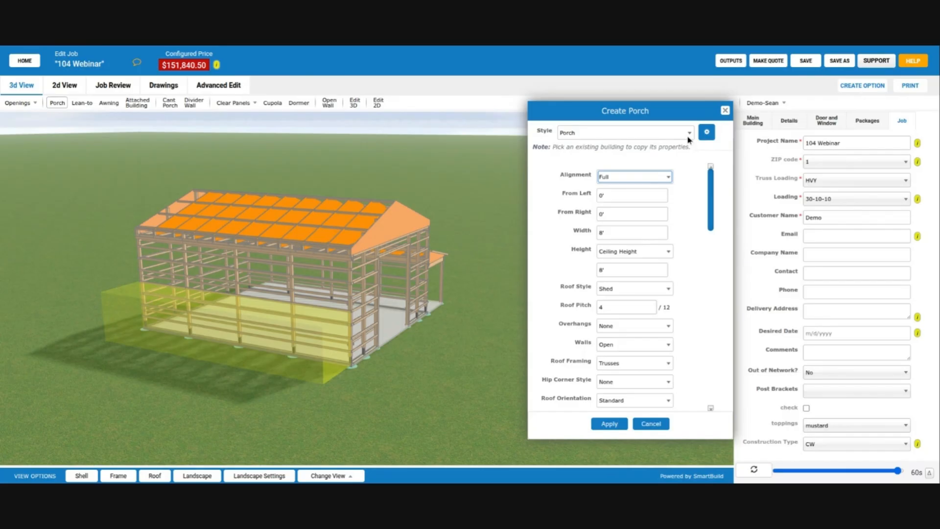
click(705, 134)
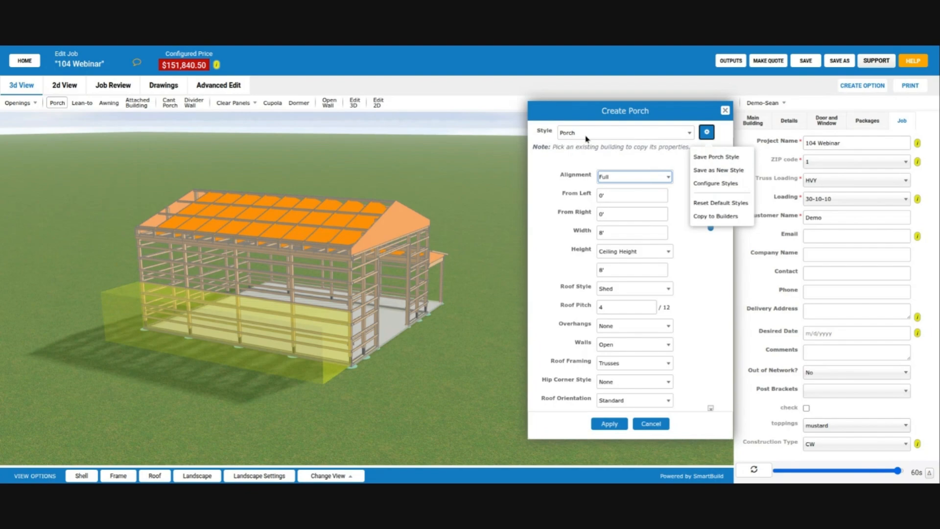
scroll(613, 359, down, 1)
scroll(614, 360, down, 5)
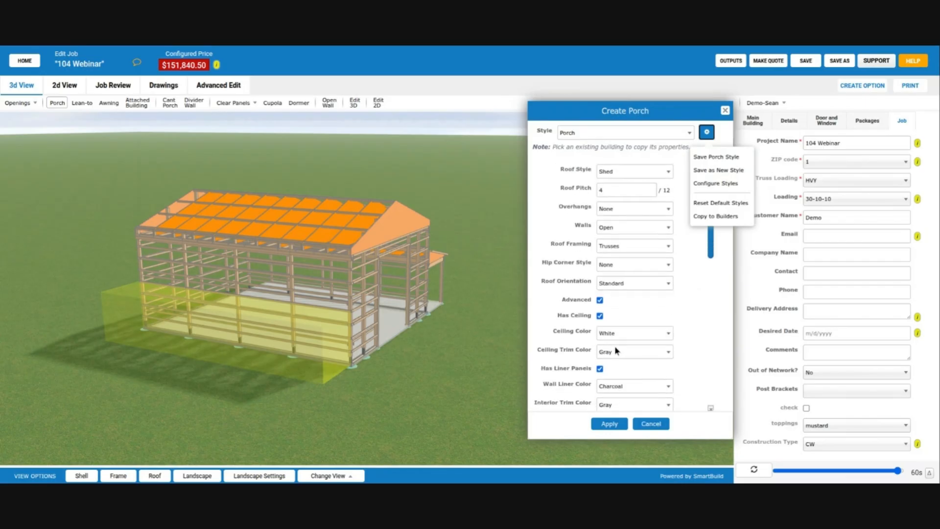
scroll(618, 349, up, 5)
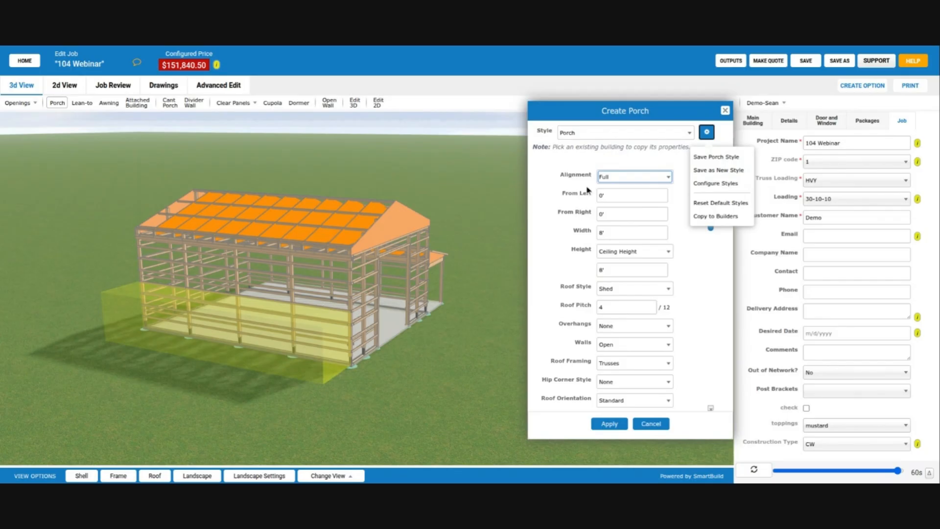
scroll(587, 285, down, 3)
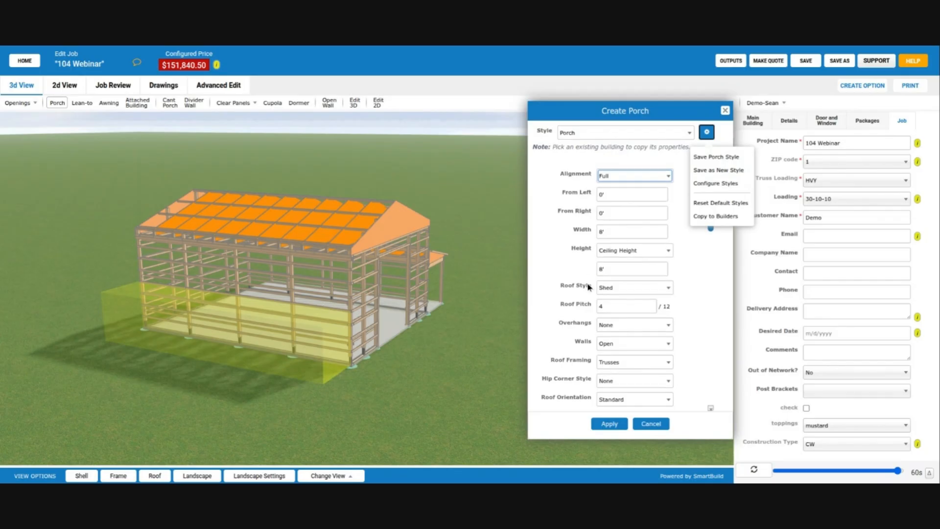
scroll(588, 277, up, 3)
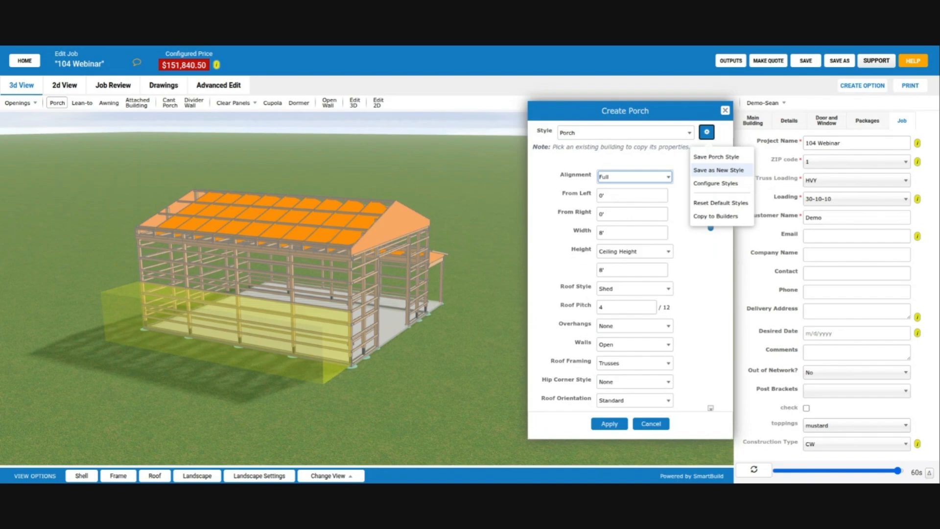
click(727, 171)
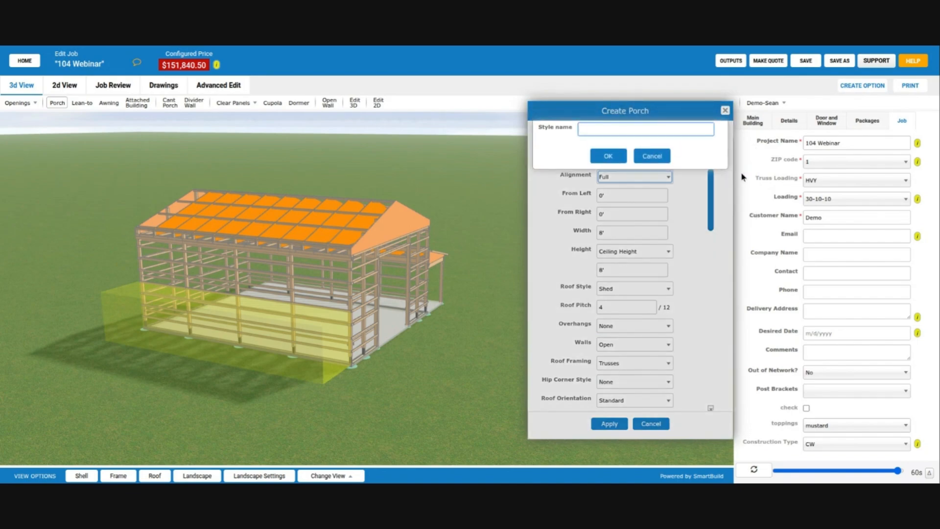
text(Finish)
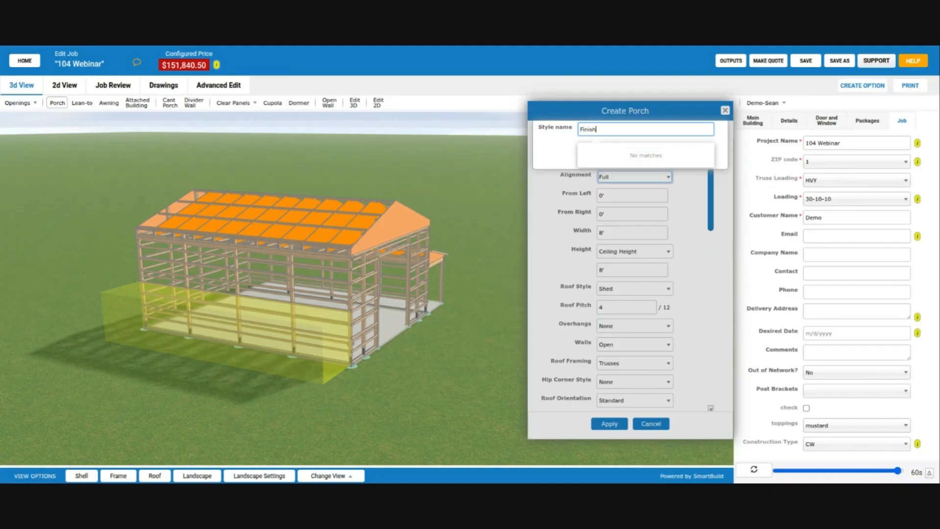
text( Truss Porch)
click(555, 153)
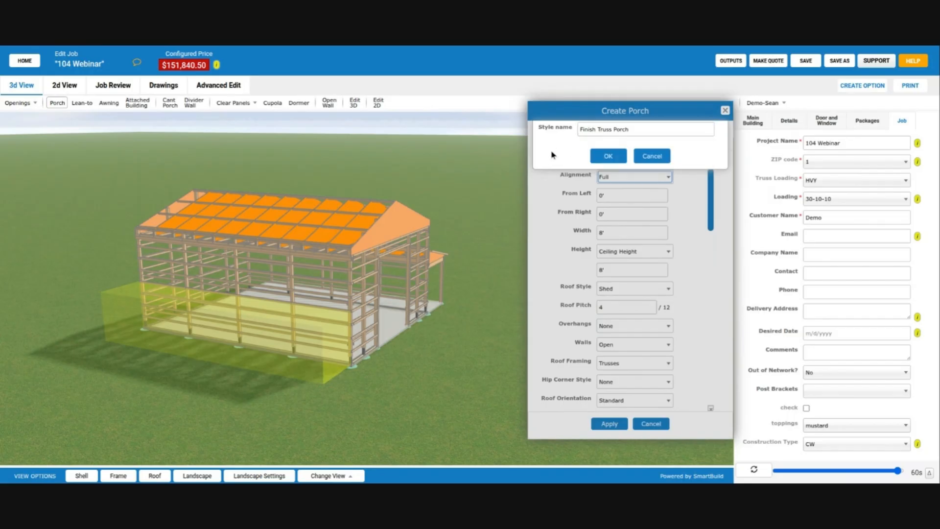
click(608, 156)
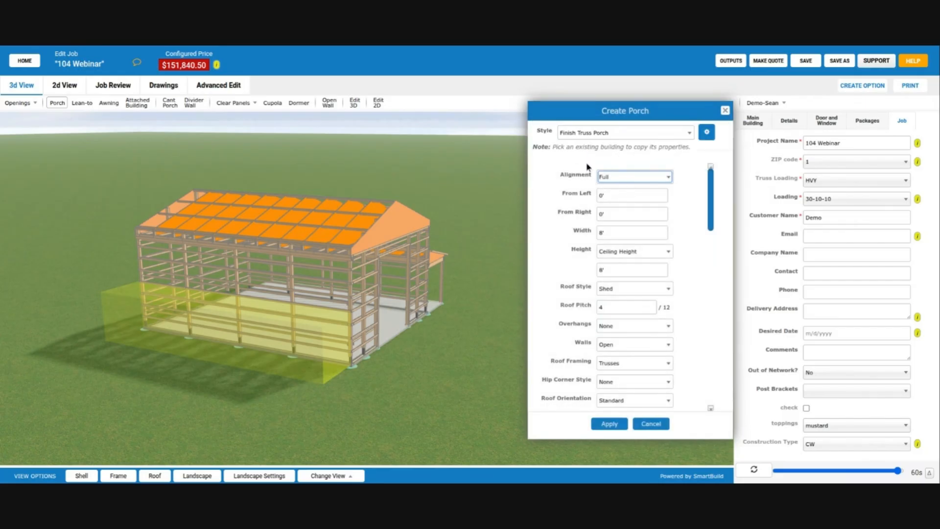
Switch the porch style to the default Porch and enable its advanced options for comparison.
scroll(614, 300, down, 1)
scroll(617, 294, down, 10)
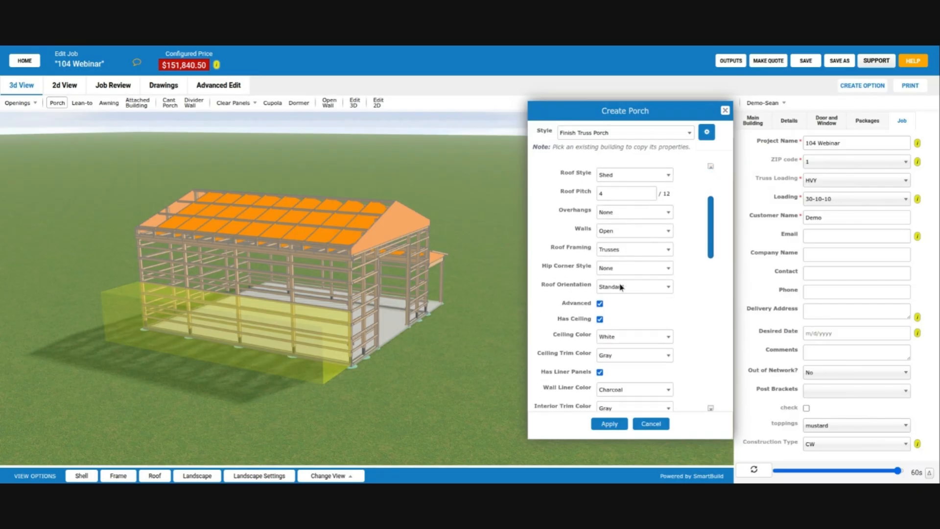
scroll(620, 287, up, 10)
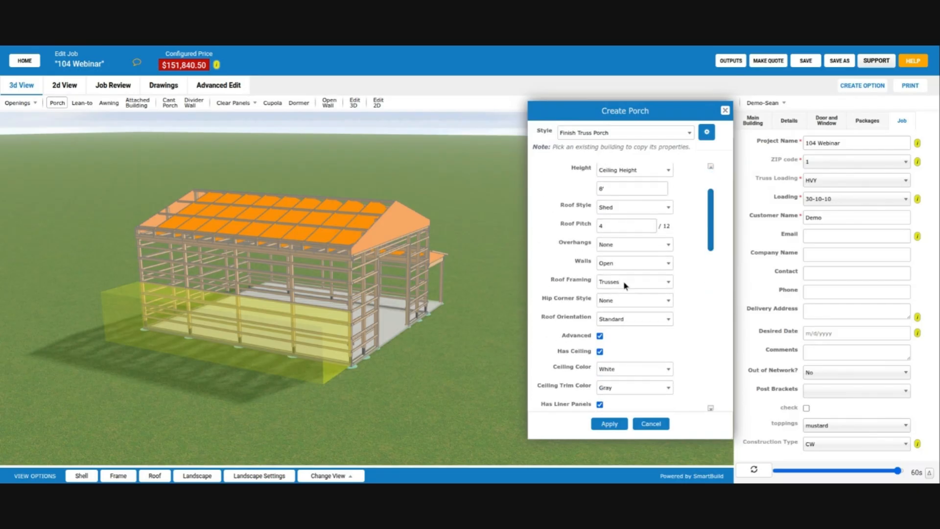
click(654, 133)
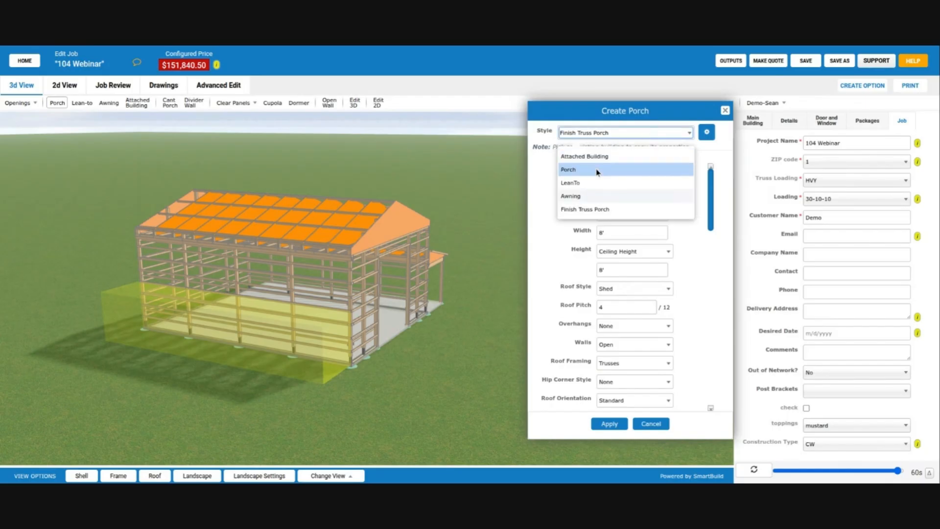
click(596, 171)
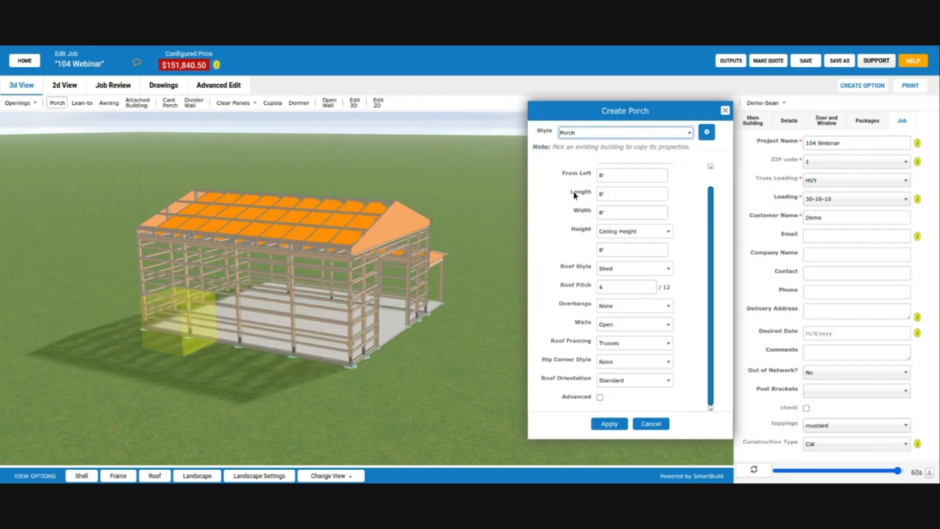
click(601, 399)
scroll(579, 267, down, 1)
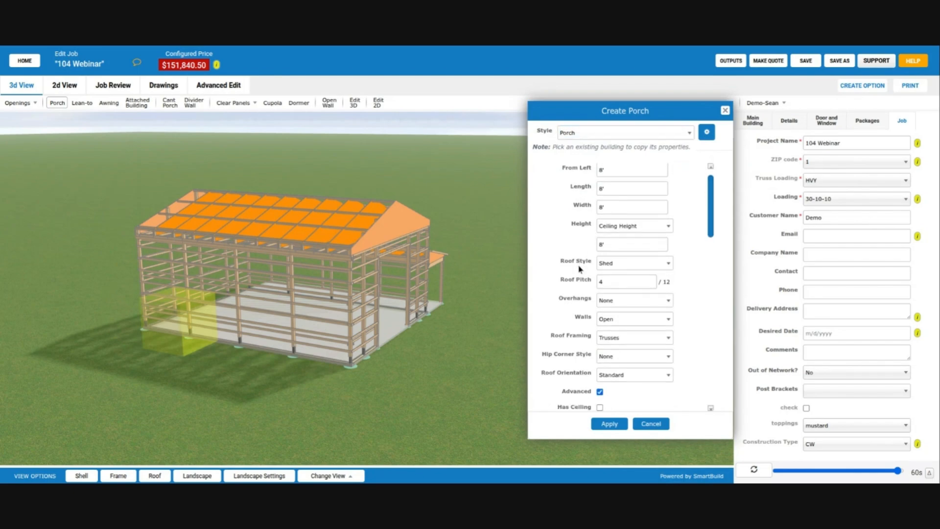
Apply the Finish Truss Porch style to the new porch and turn on its advanced options.
click(631, 138)
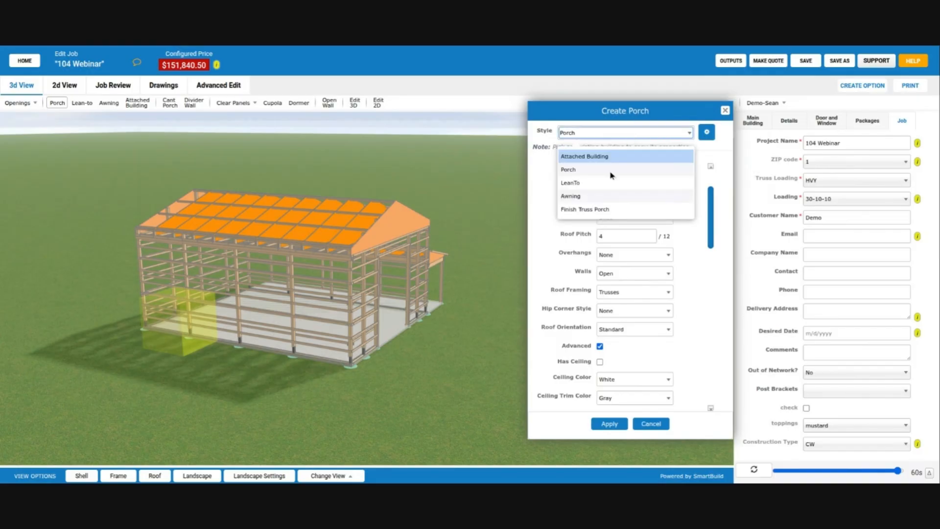
click(595, 209)
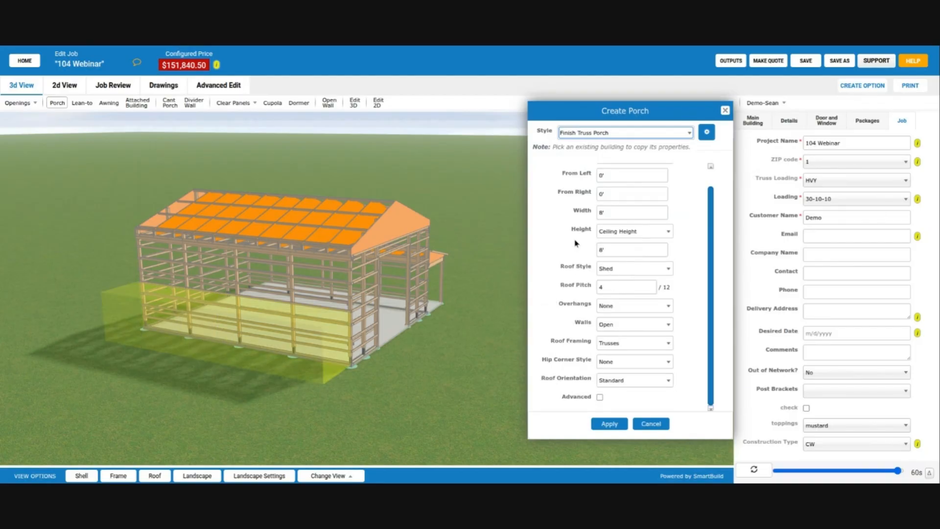
click(600, 396)
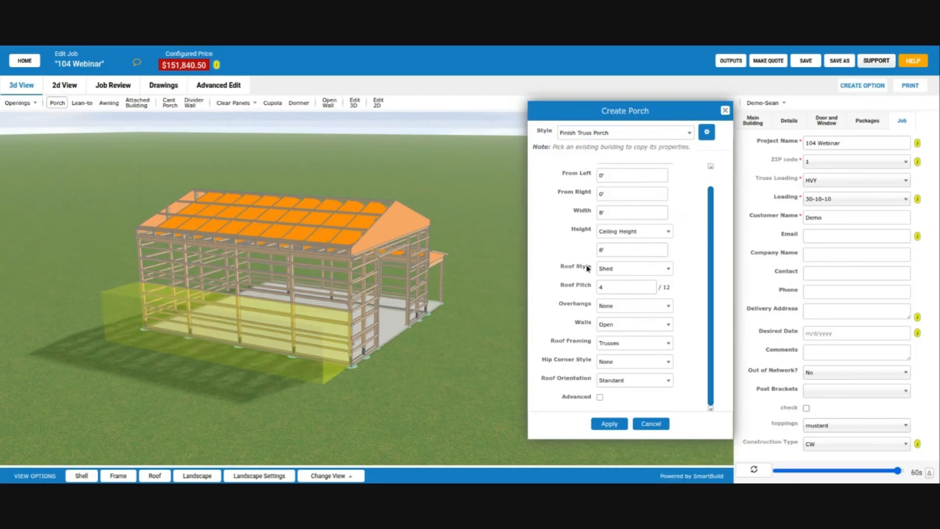
scroll(588, 272, down, 3)
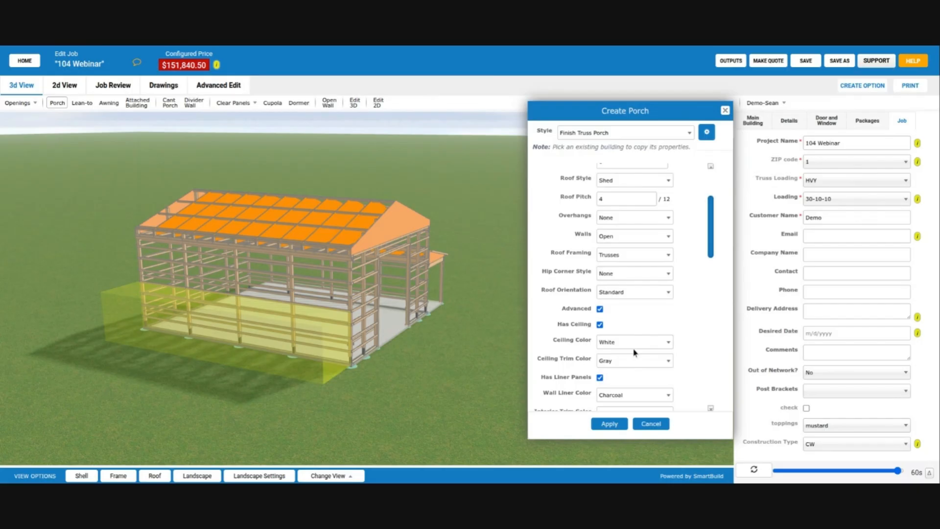
scroll(635, 349, up, 4)
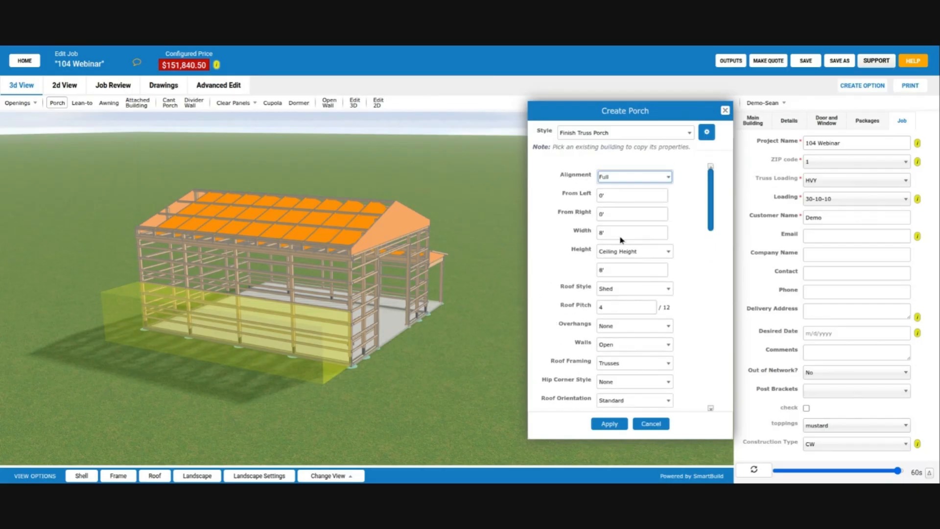
Save the current porch settings to the existing Finish Truss Porch style.
click(658, 135)
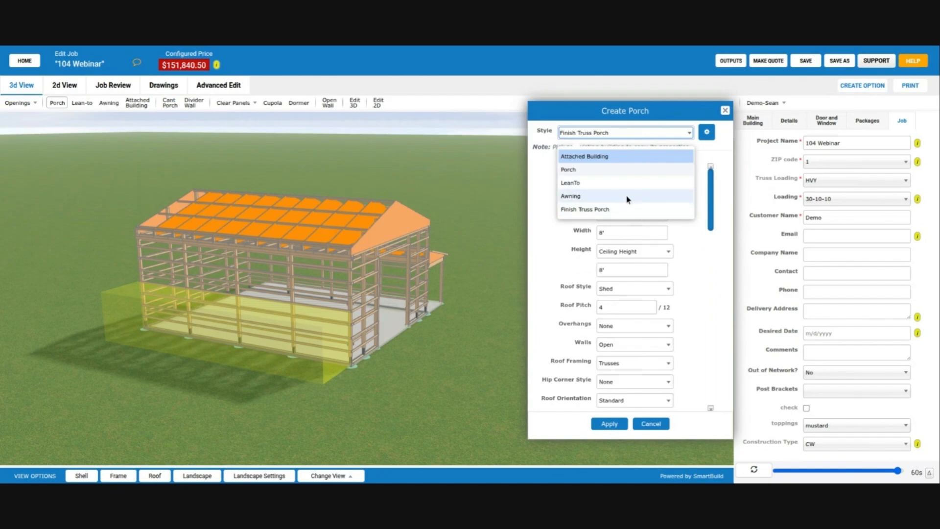
click(708, 135)
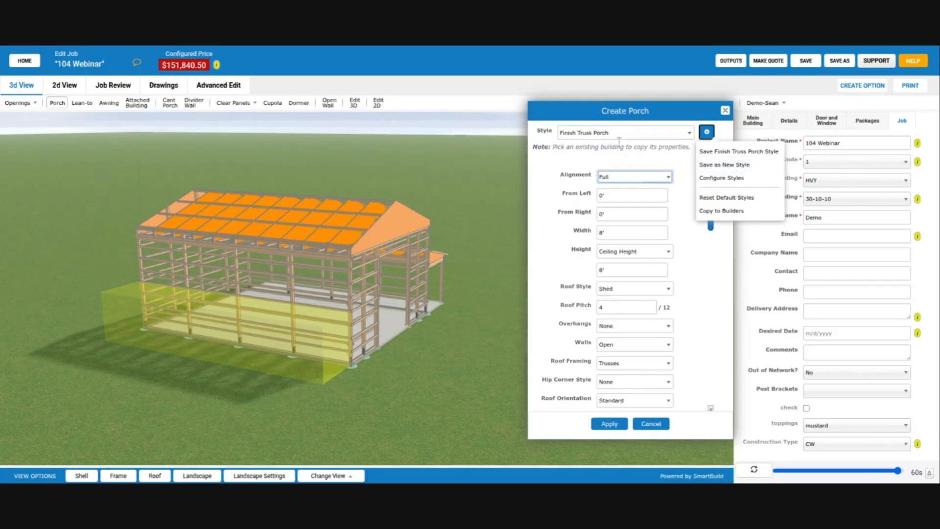
scroll(625, 308, down, 4)
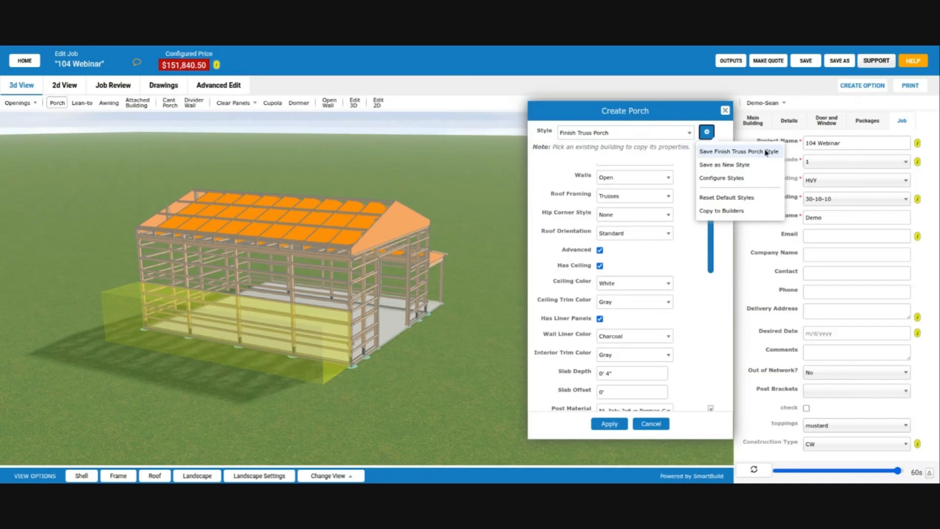
click(728, 156)
scroll(582, 297, down, 1)
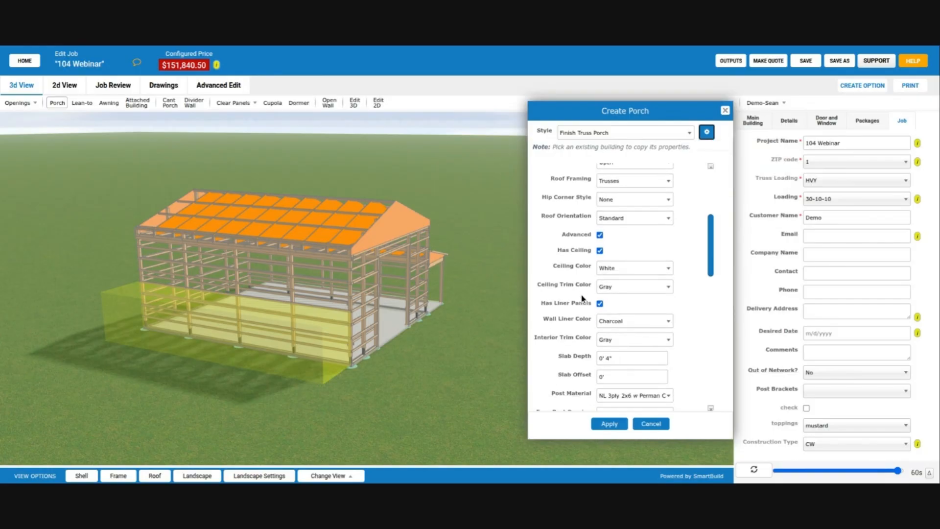
scroll(582, 297, down, 1)
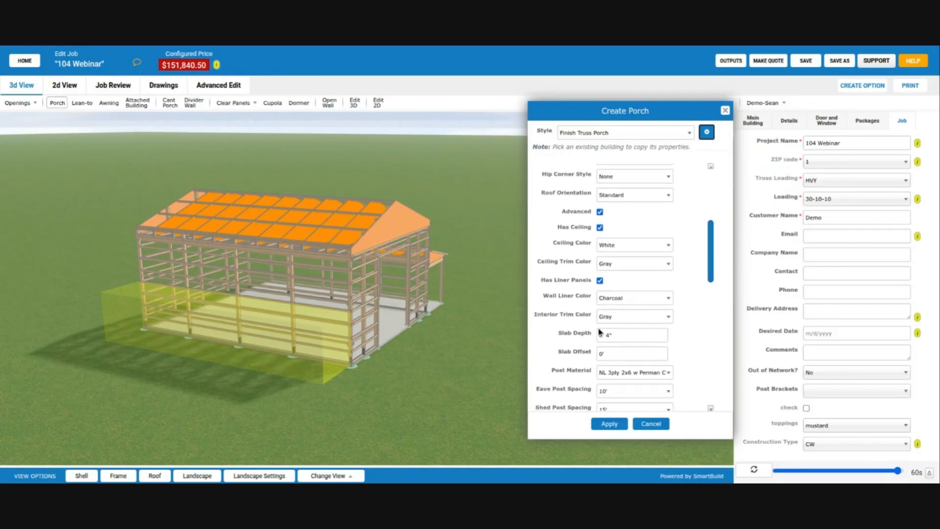
Check the style-saving options alongside the porch's framing, ceiling and panel material settings.
click(706, 133)
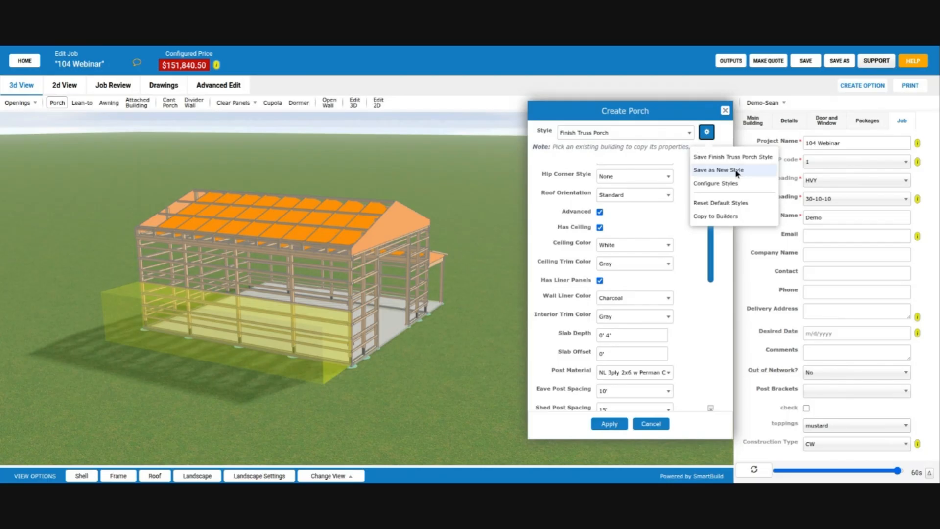
scroll(603, 341, down, 5)
scroll(603, 342, up, 1)
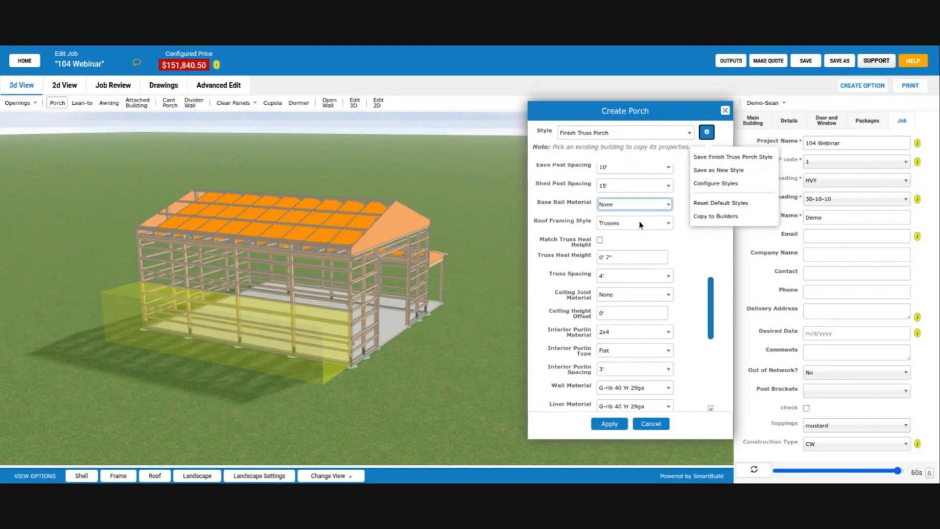
scroll(635, 313, down, 3)
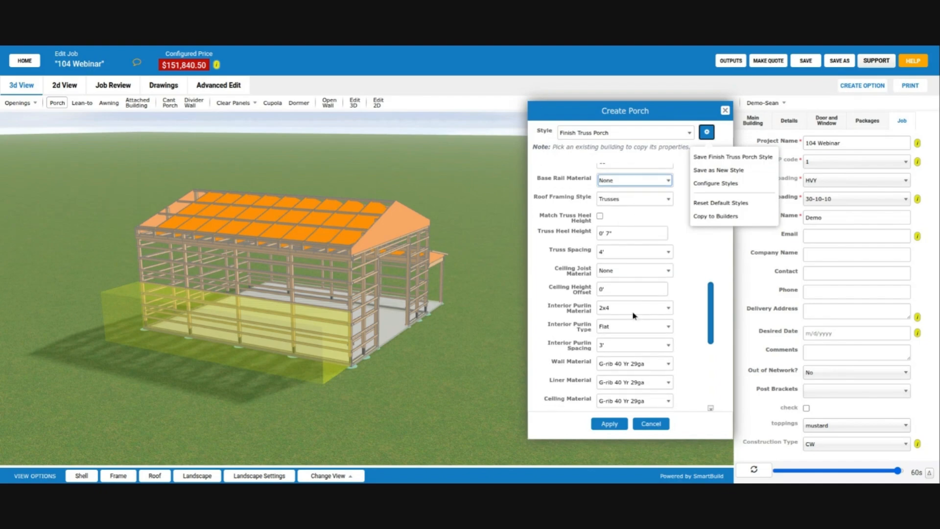
scroll(594, 253, up, 8)
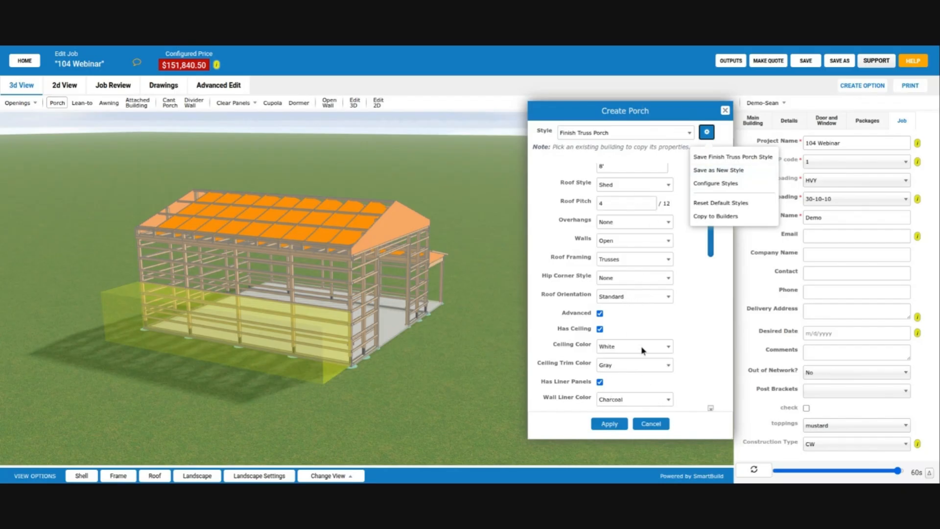
Review the Finish Truss Porch style's settings, from alignment and roof options through post, truss, purlin and liner materials.
scroll(617, 269, down, 6)
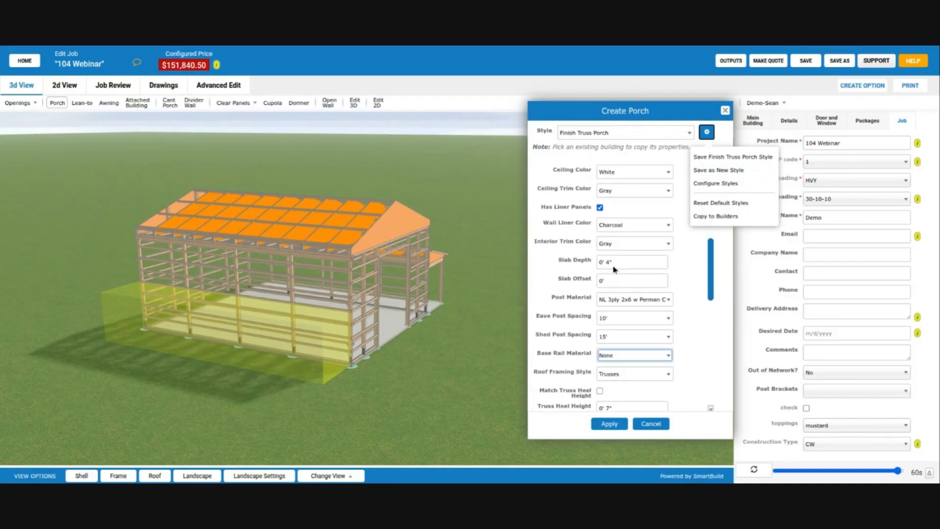
scroll(615, 269, down, 6)
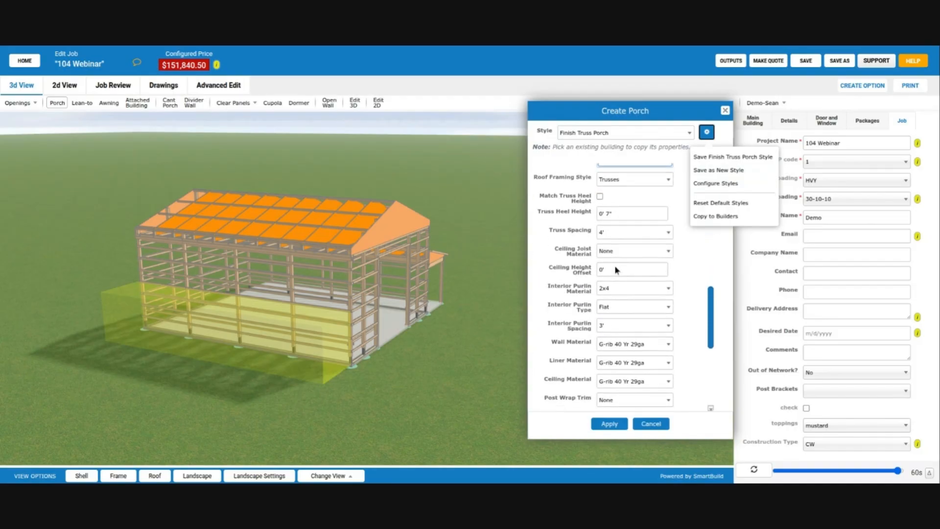
scroll(616, 270, down, 2)
scroll(631, 267, up, 14)
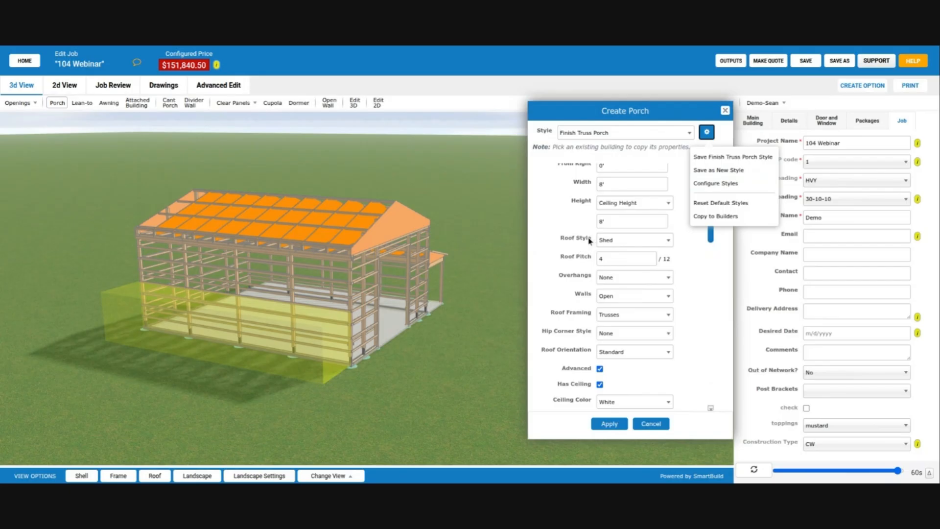
scroll(617, 282, down, 1)
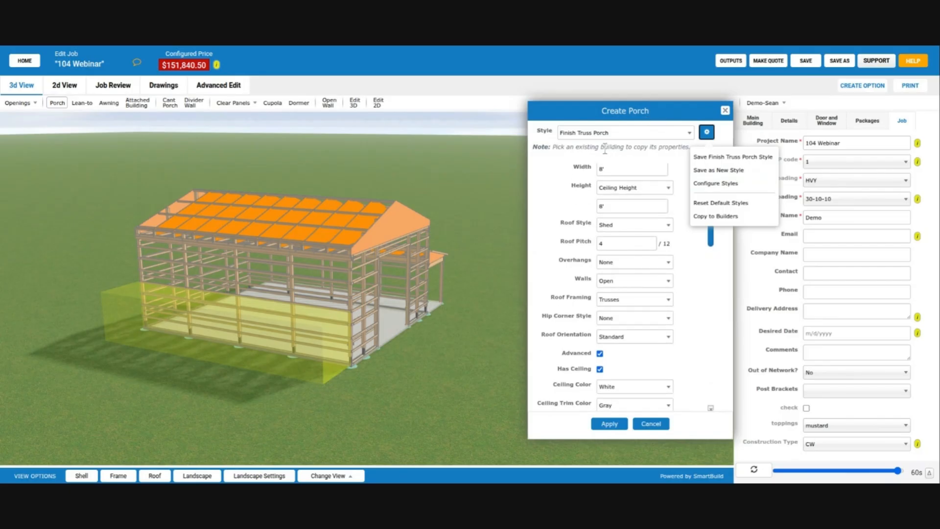
scroll(629, 333, down, 4)
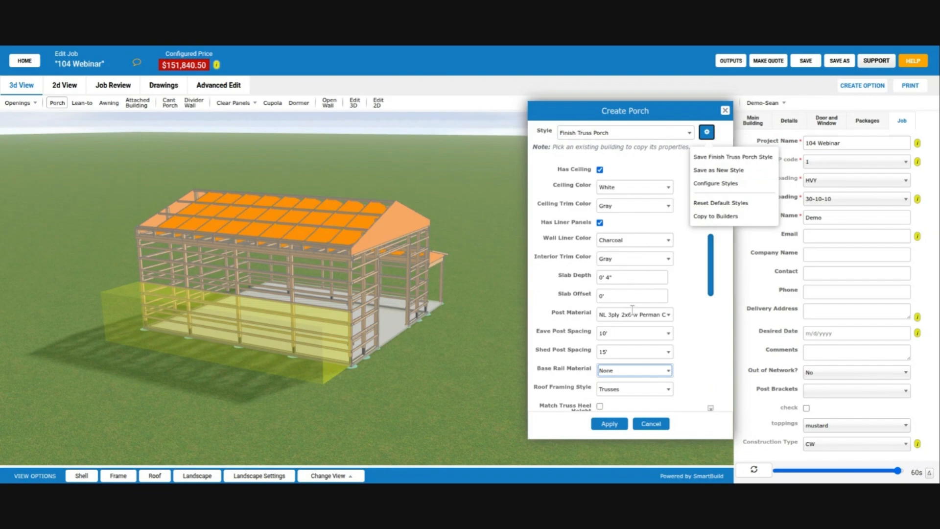
scroll(593, 299, down, 1)
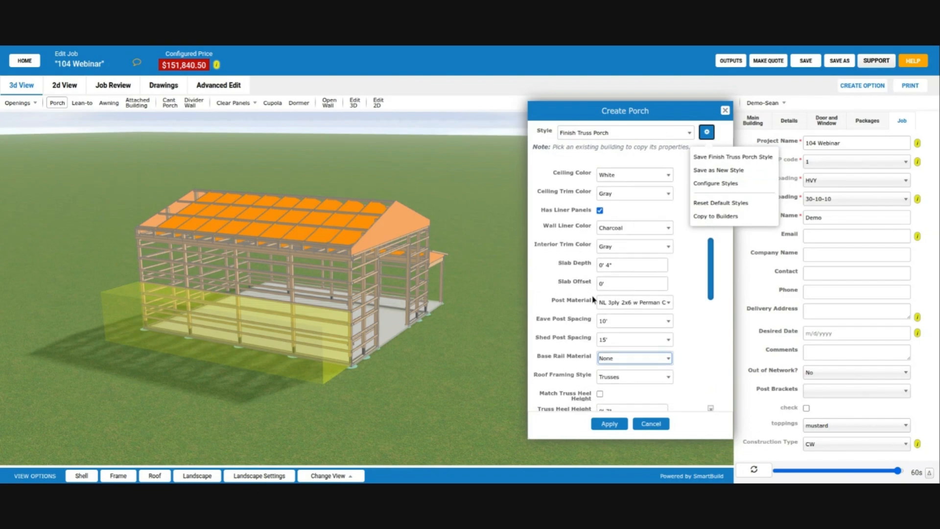
scroll(593, 300, down, 1)
scroll(597, 299, up, 8)
scroll(582, 296, down, 1)
scroll(582, 296, up, 1)
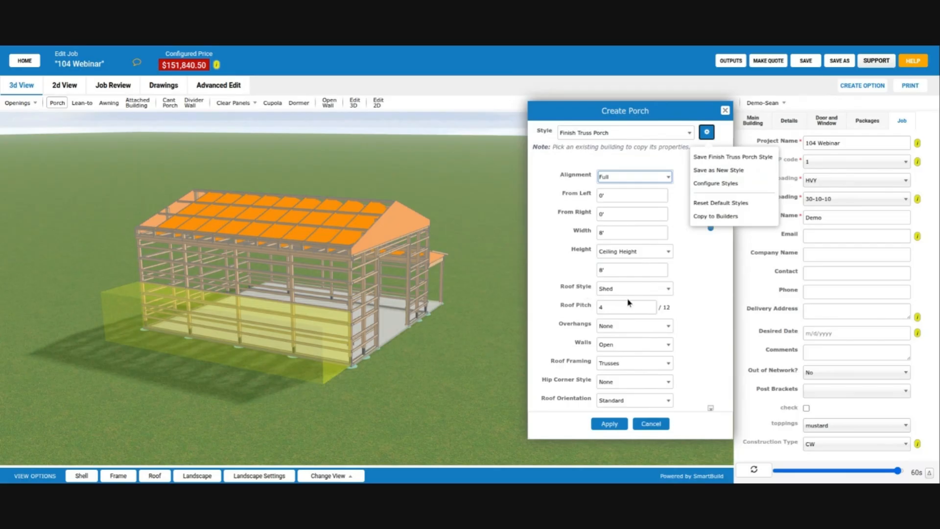
Move the Finish Truss Porch style to the first place in the style order, save the order and check the style list.
click(725, 188)
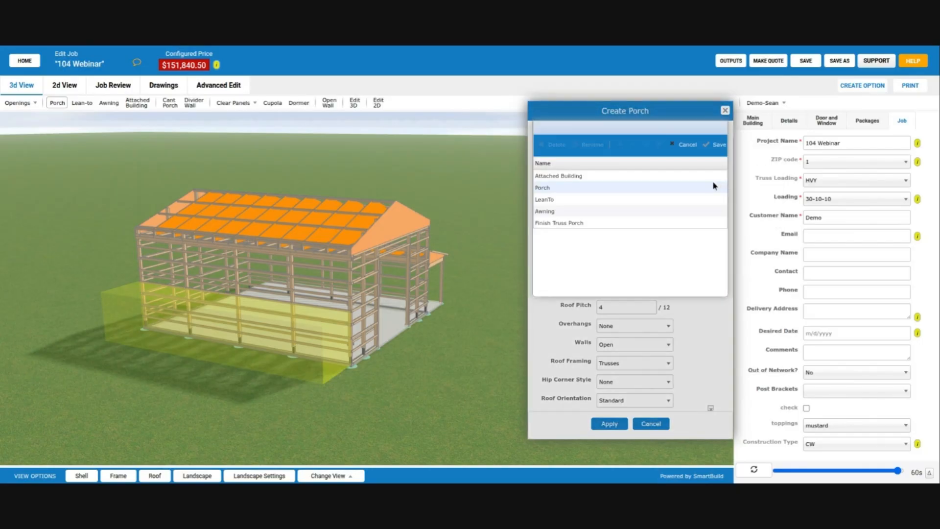
click(619, 226)
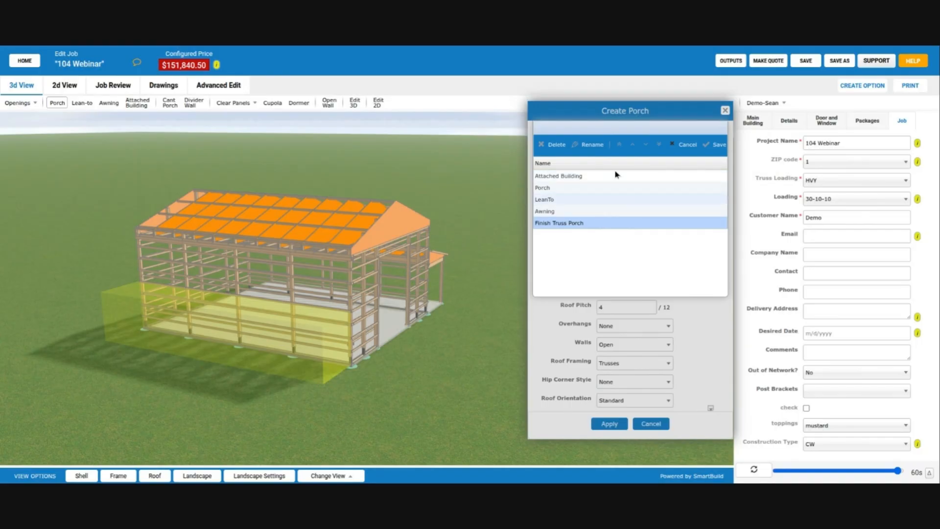
click(633, 144)
click(633, 144)
click(632, 144)
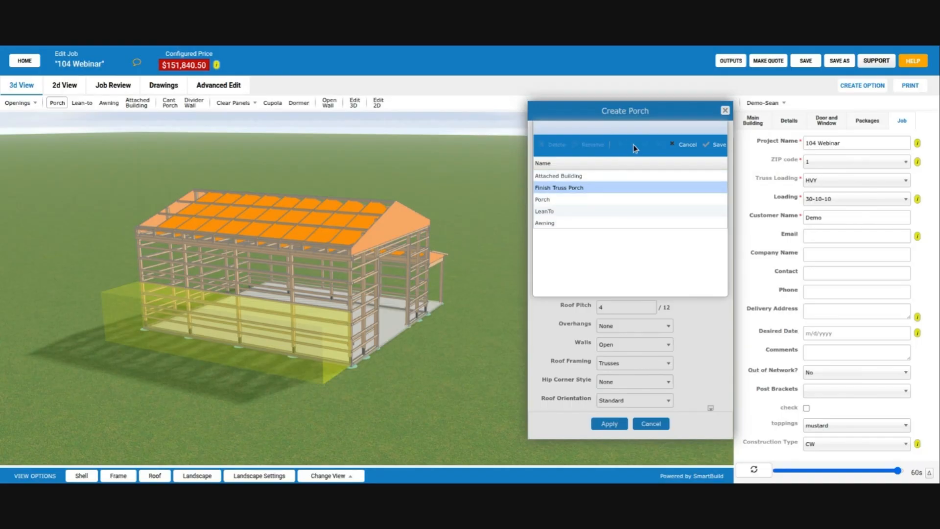
click(632, 144)
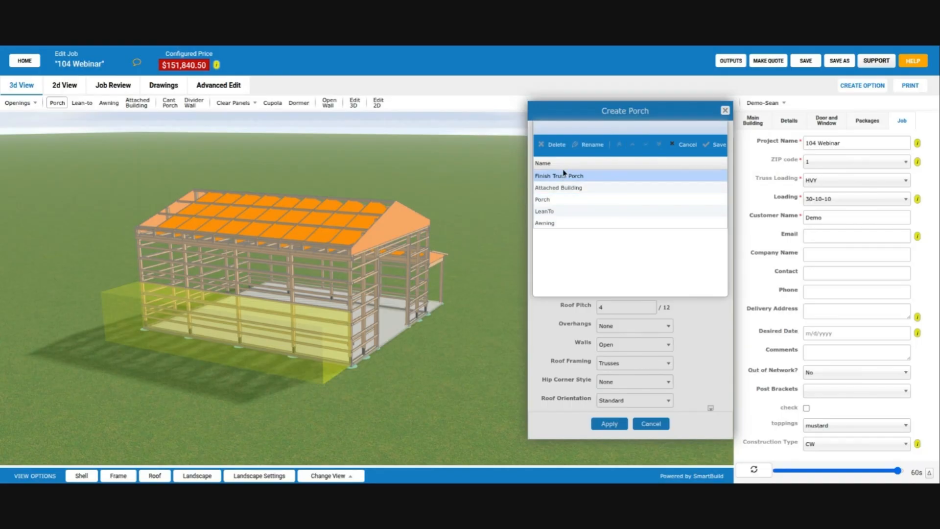
click(712, 145)
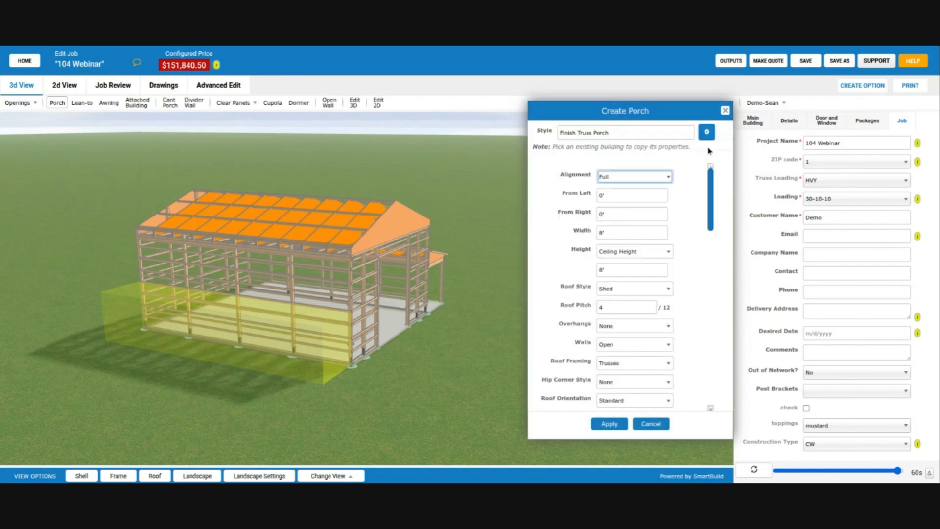
click(680, 136)
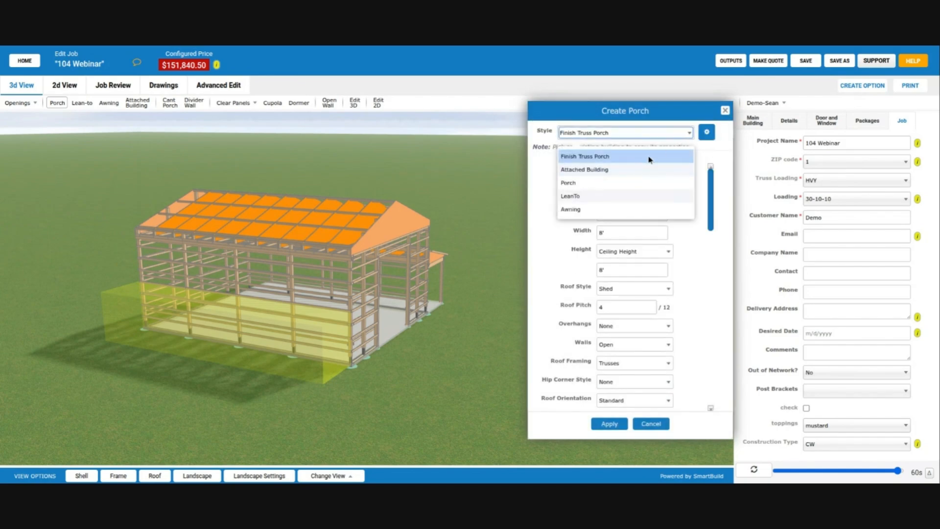
Examine the confirmation for resetting all styles to the defaults and decline the reset.
click(707, 138)
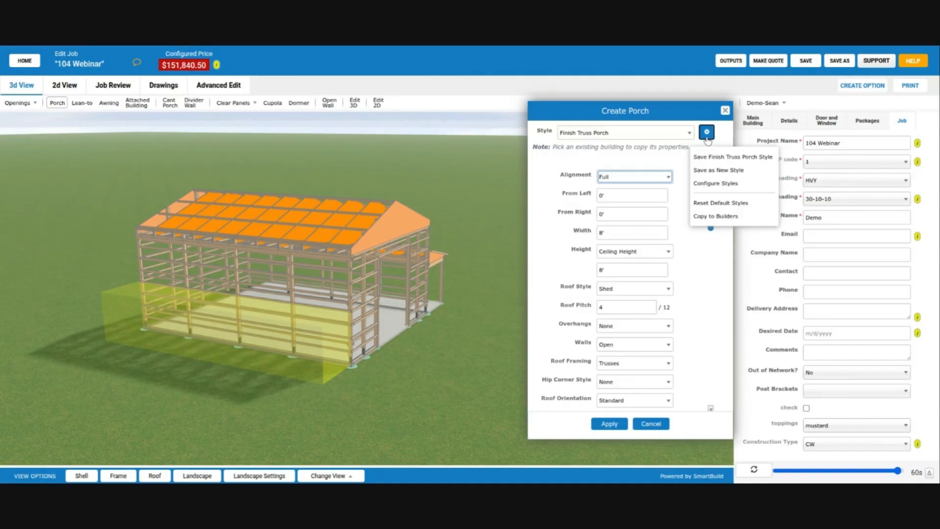
click(733, 204)
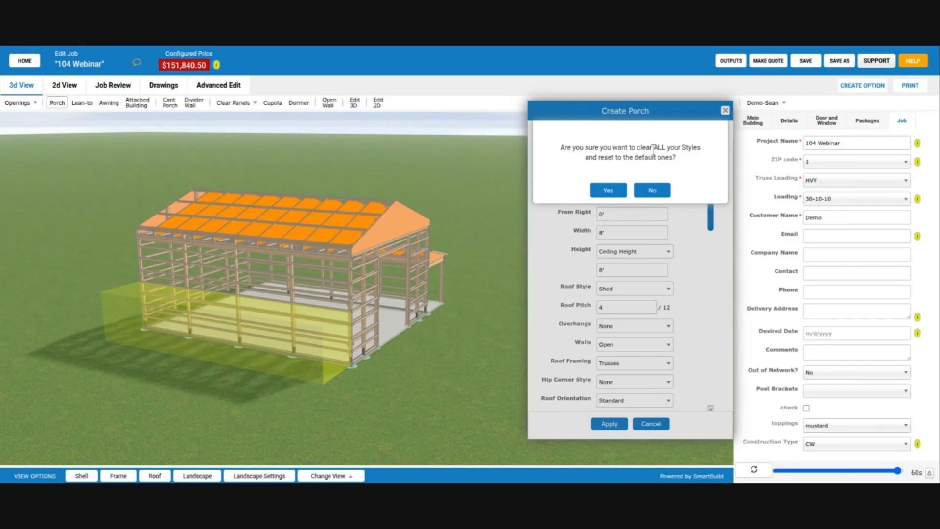
drag(680, 162, 536, 136)
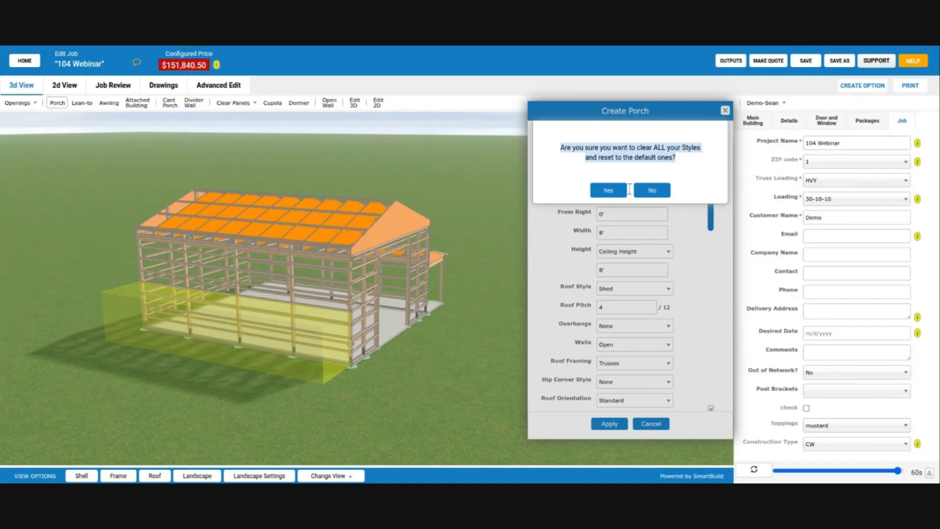
click(724, 112)
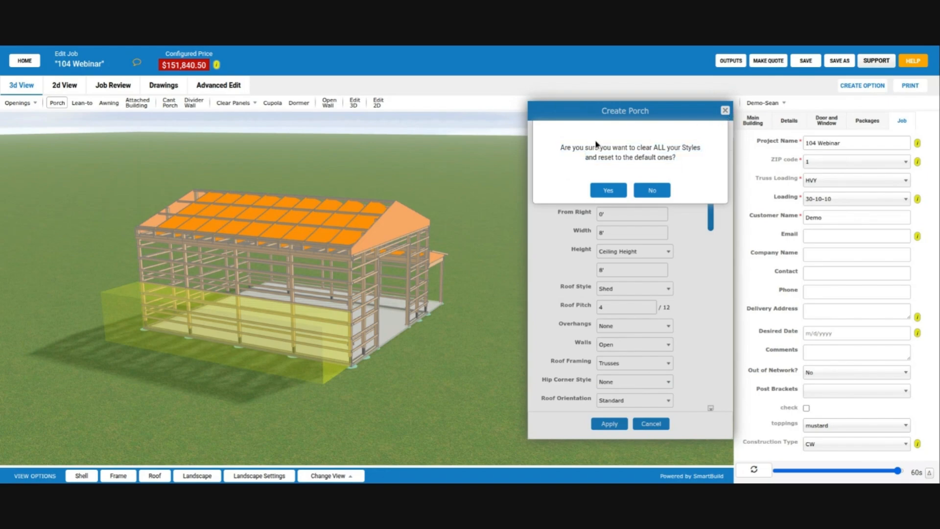
click(654, 189)
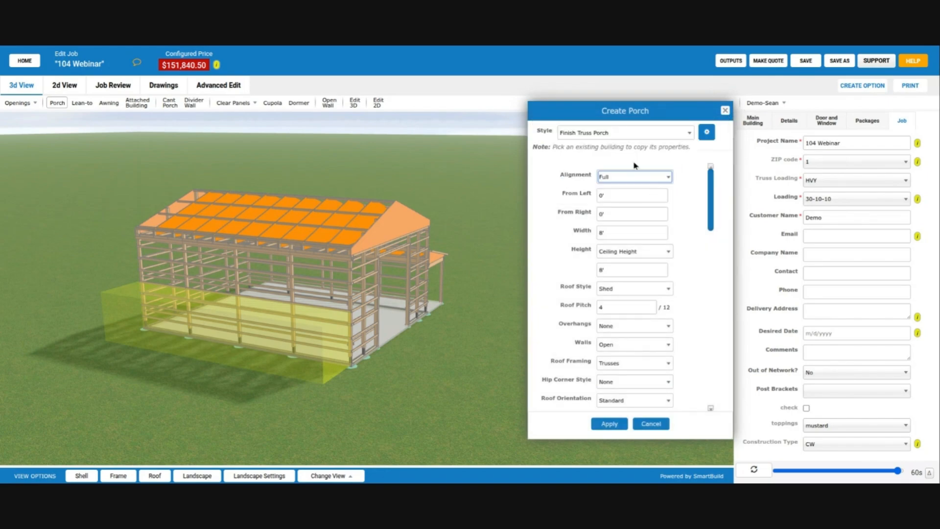
Check the available porch styles, the style management options and the advanced ceiling, liner and post settings.
click(633, 132)
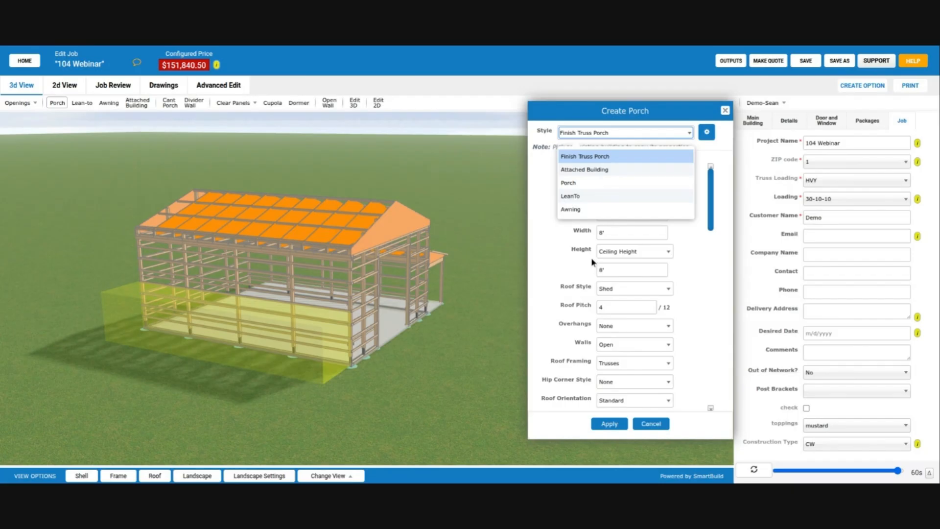
click(706, 132)
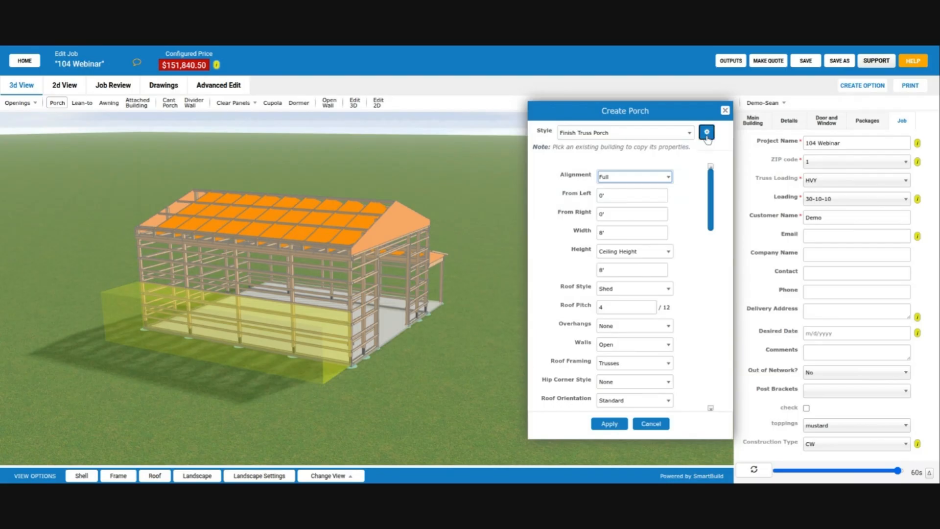
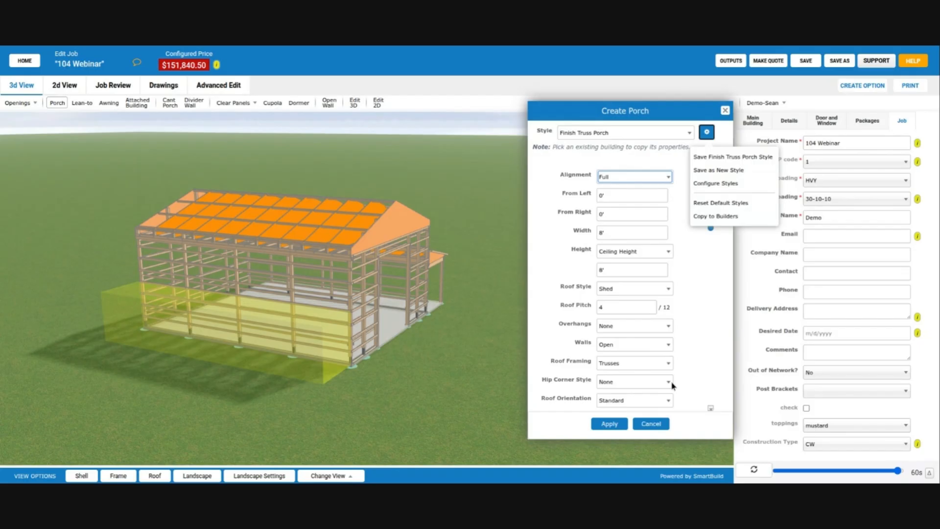
scroll(708, 295, down, 5)
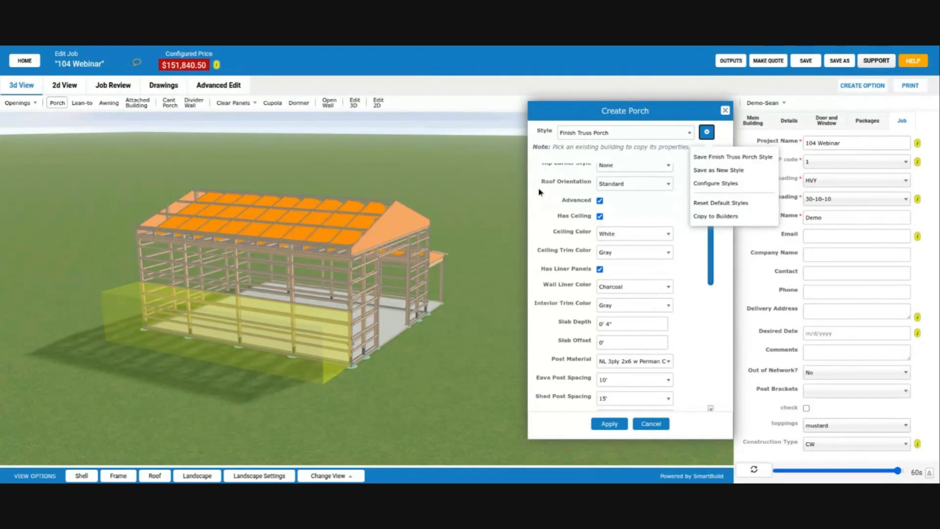
click(538, 204)
scroll(578, 306, up, 5)
Inspect the existing porch, the note on copying an existing building's properties, and the new porch's slab, post and truss settings.
drag(442, 281, 514, 196)
drag(532, 147, 715, 155)
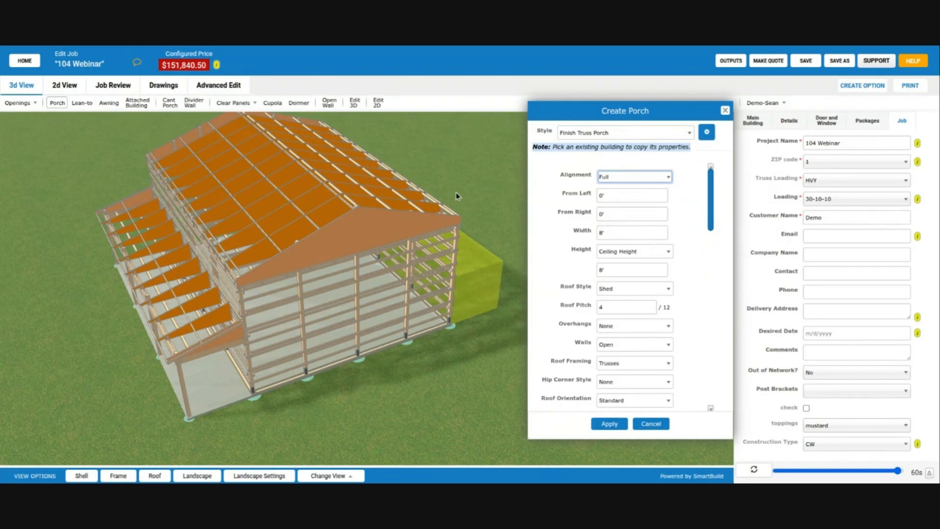
drag(451, 196, 342, 188)
right_drag(424, 146, 337, 223)
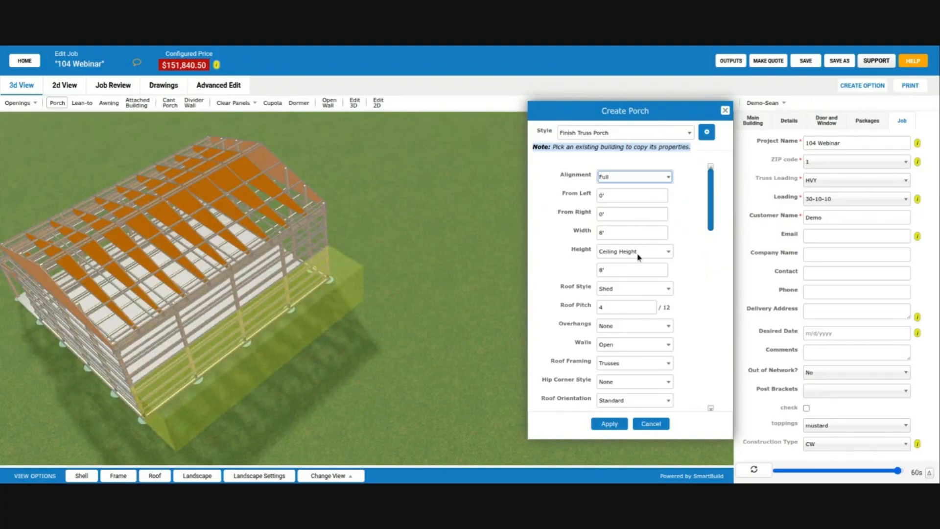
scroll(639, 258, down, 10)
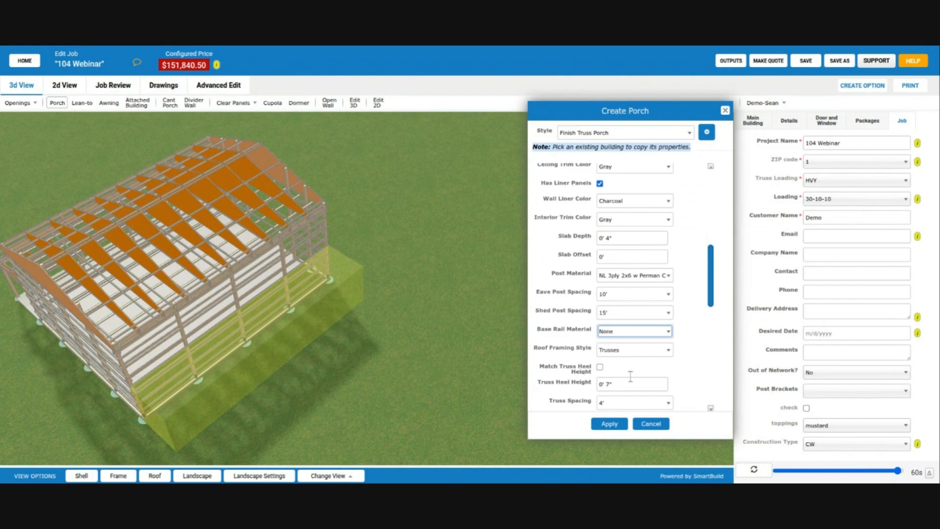
scroll(640, 301, down, 1)
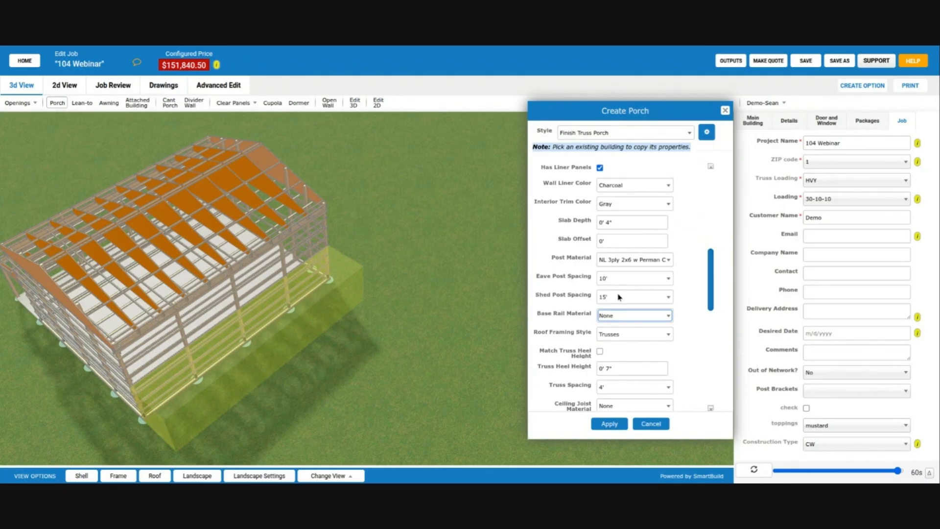
Copy the properties of the existing eave porch on the opposite side into the new porch.
scroll(612, 367, down, 1)
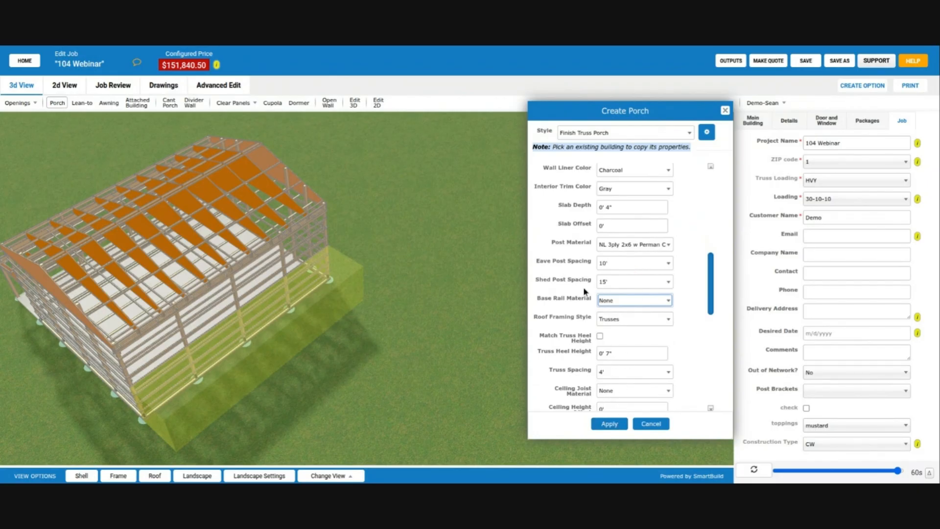
drag(407, 295, 345, 292)
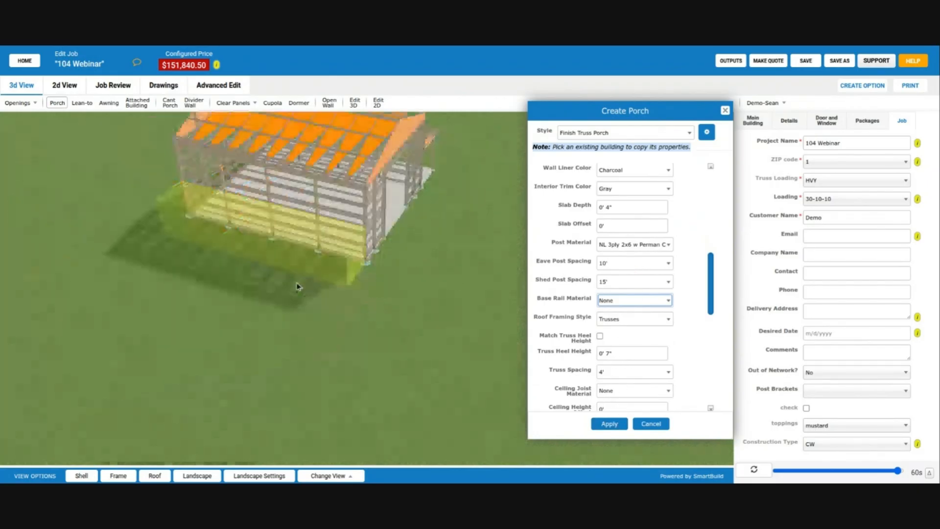
drag(435, 197, 341, 263)
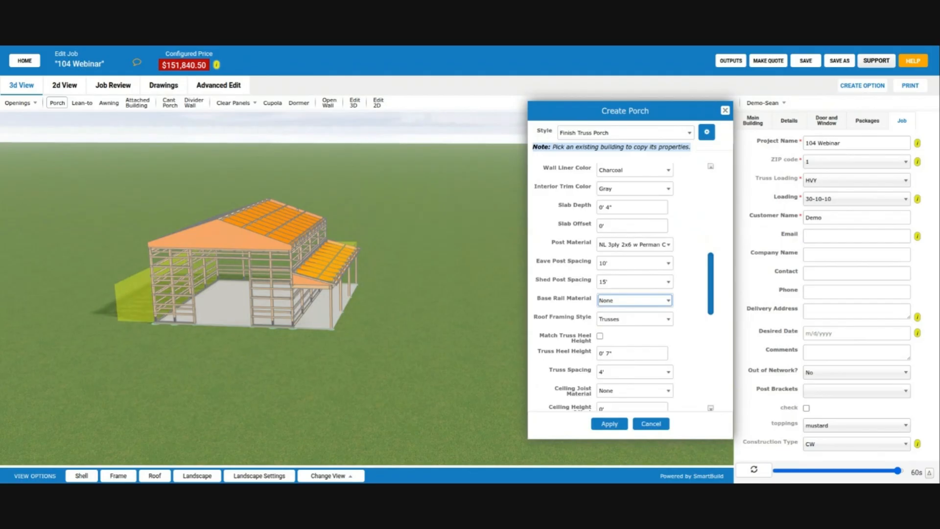
click(342, 262)
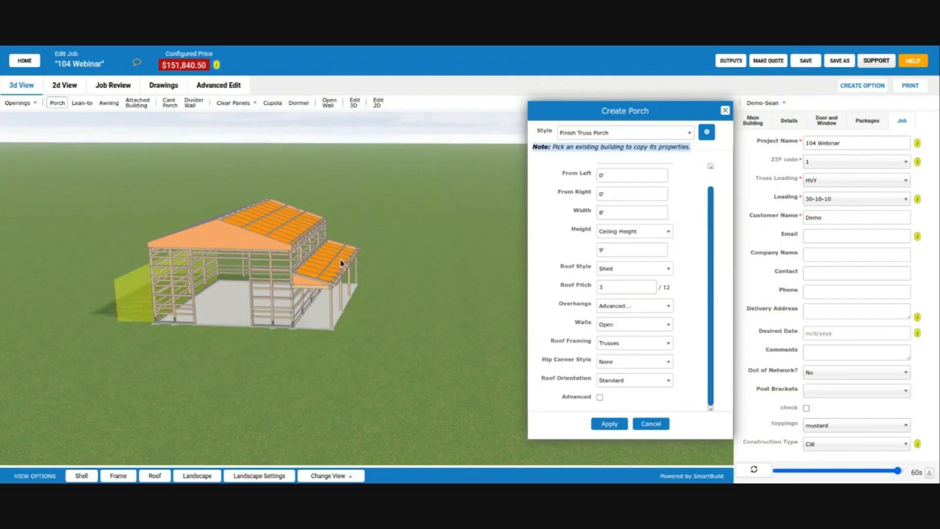
Create the Finish Truss Porch along the open eave wall with 8' width, 9' ceiling height and 3/12 shed roof.
click(629, 252)
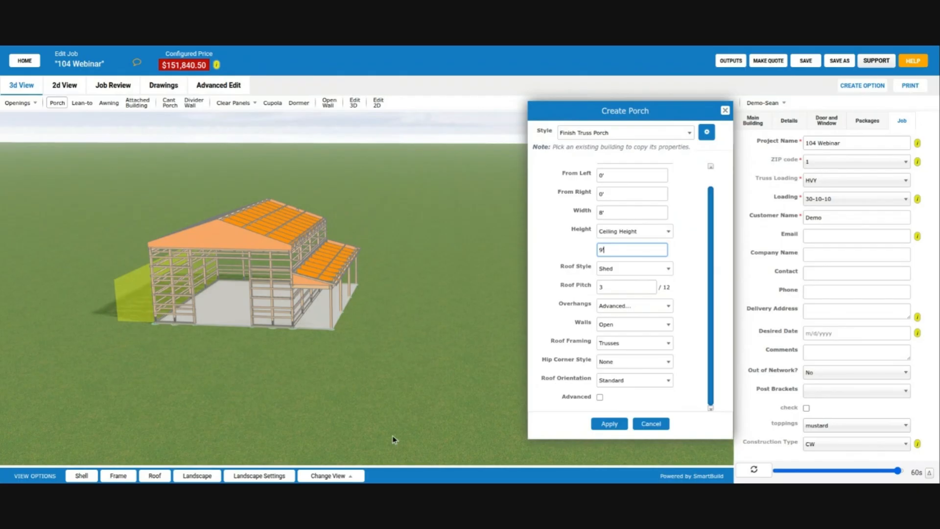
drag(392, 413, 372, 375)
right_drag(372, 372, 534, 297)
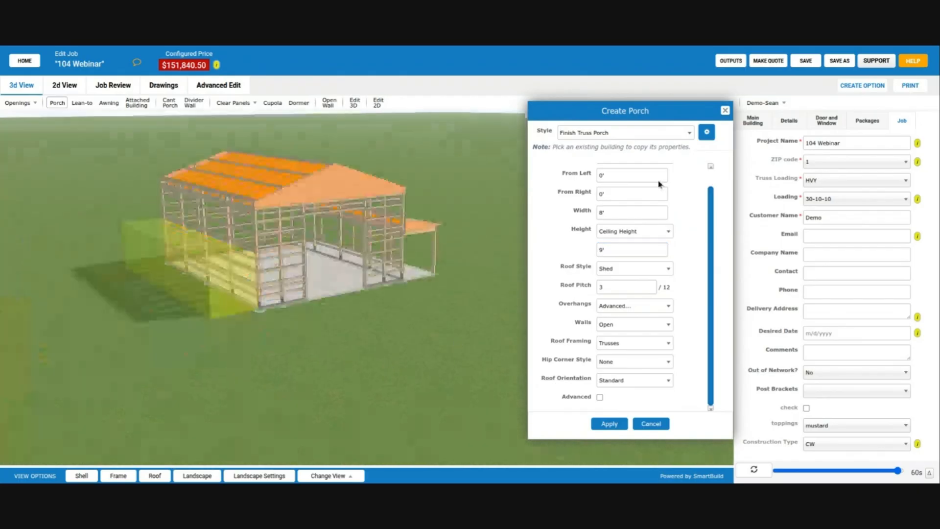
click(612, 134)
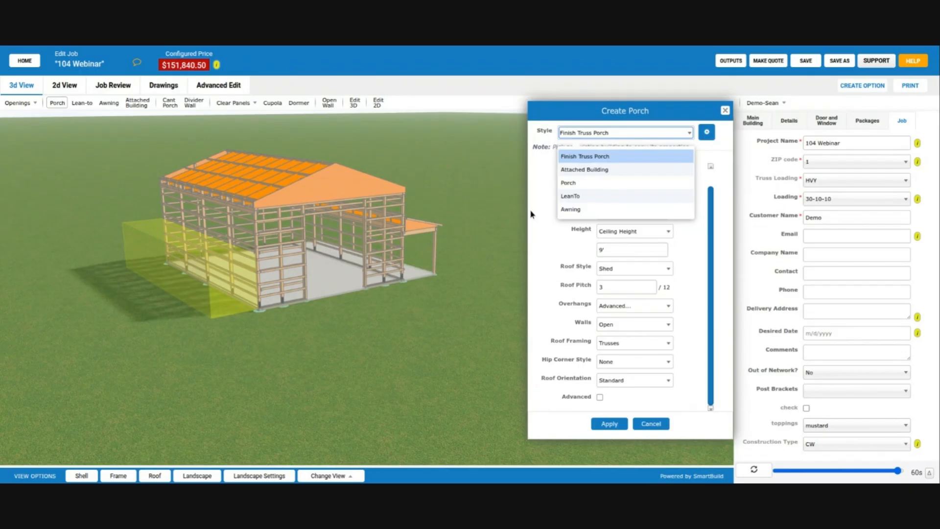
click(512, 212)
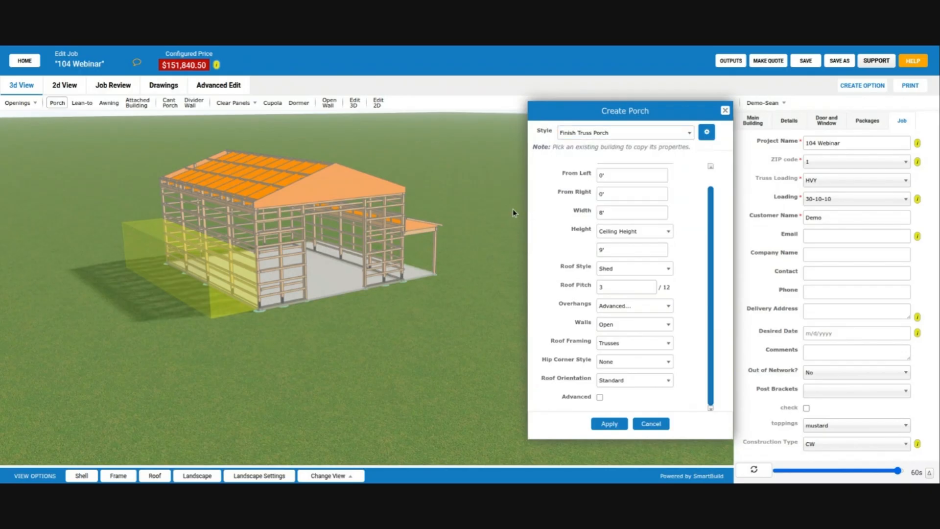
click(603, 423)
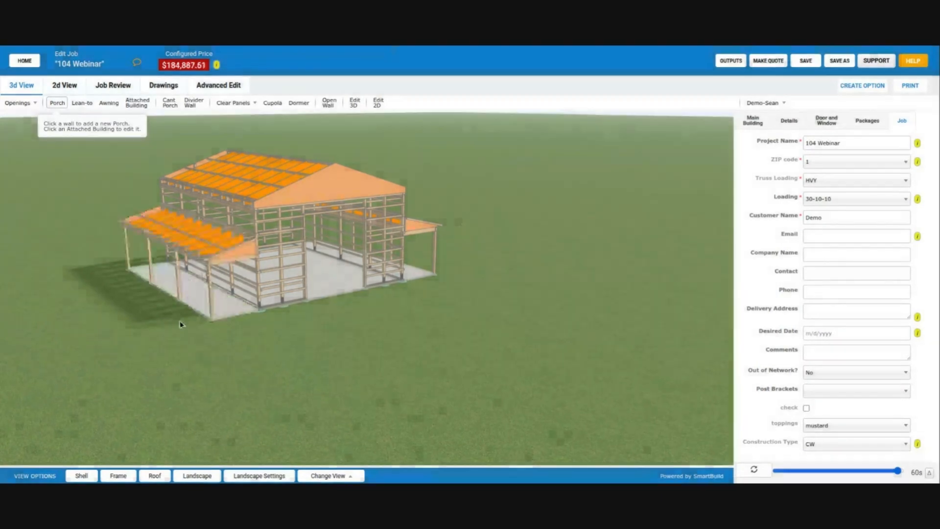
Add a full-length Finish Truss Porch on the gable end wall, copying the properties of the adjoining eave porch.
drag(181, 324, 539, 241)
click(80, 102)
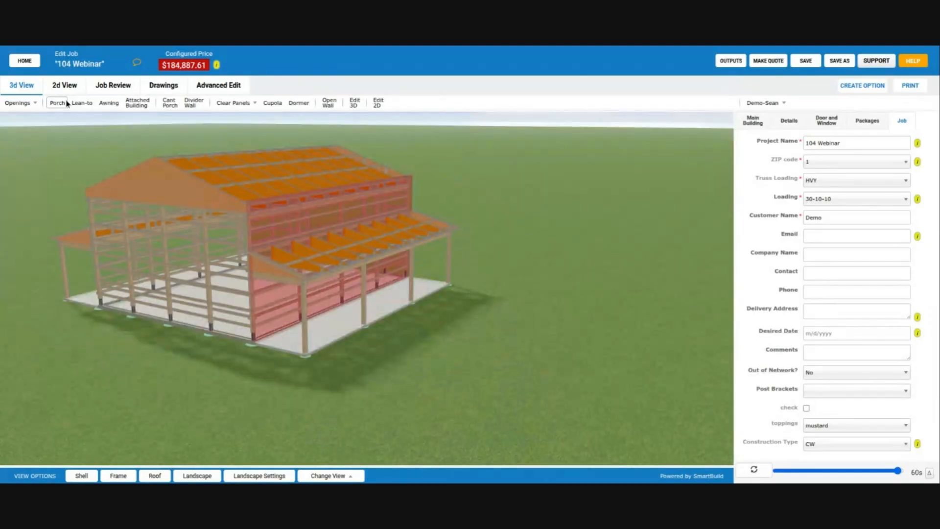
click(81, 102)
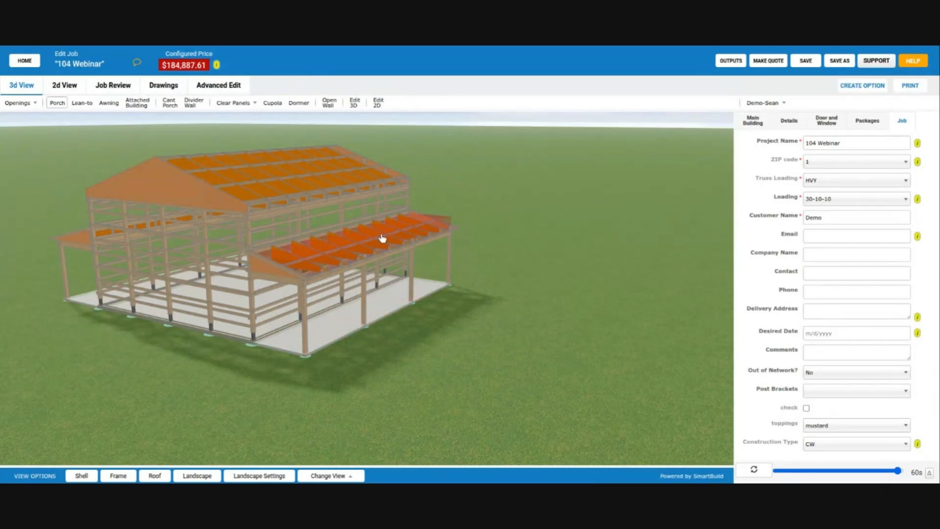
click(58, 103)
click(165, 278)
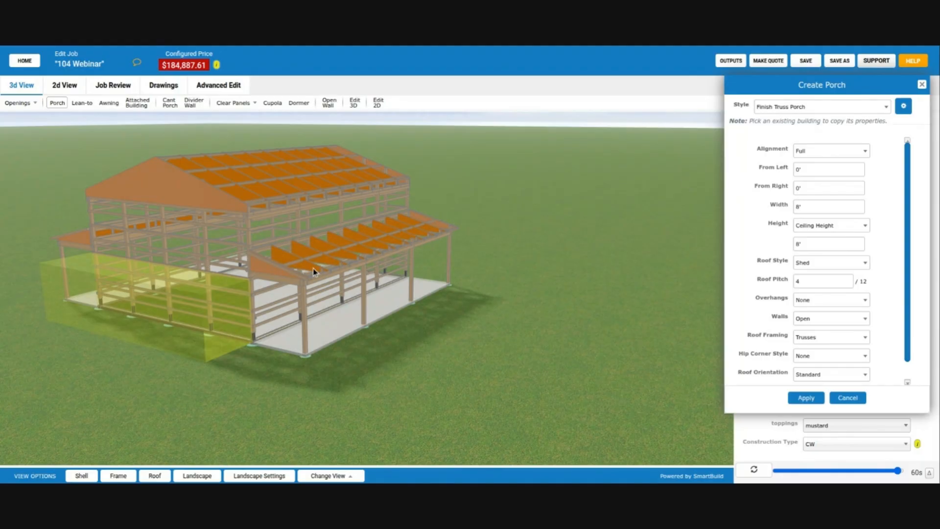
click(362, 251)
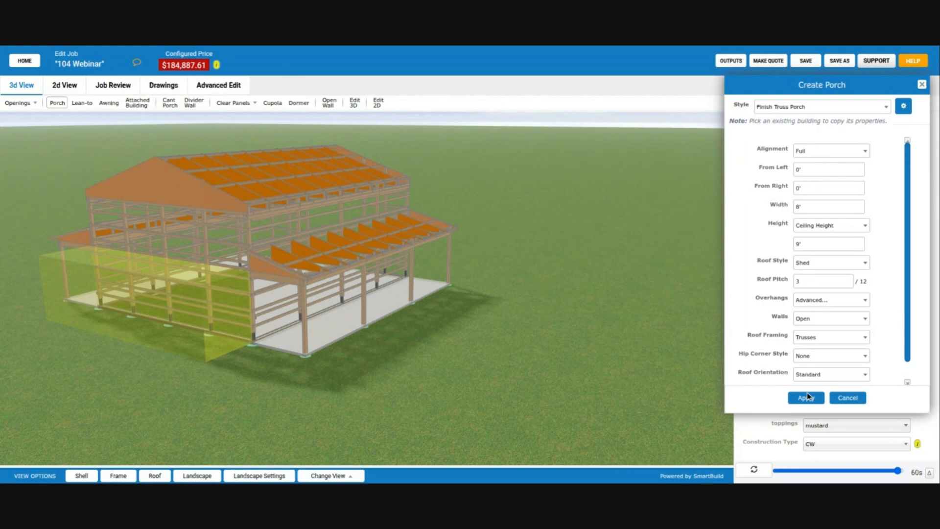
click(390, 327)
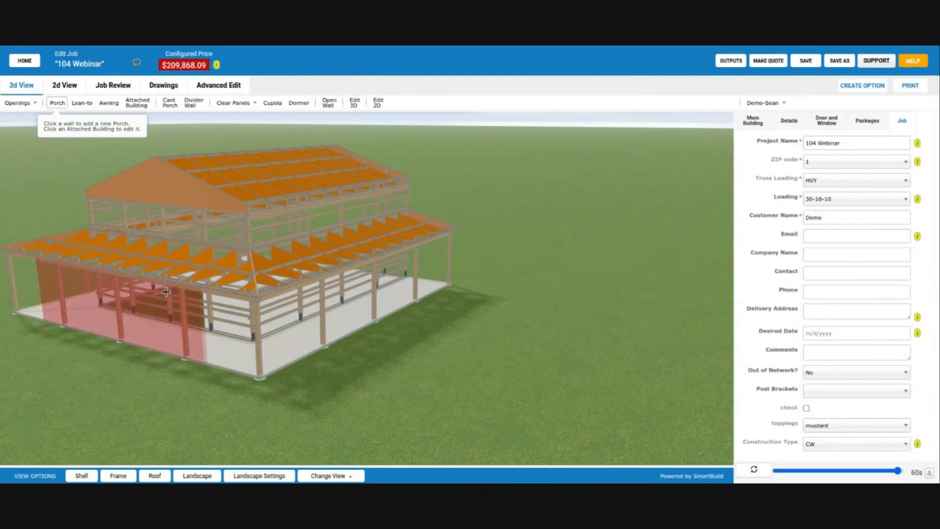
Show the building's shell, examine the wraparound porch roof and posts from several angles, and leave the Porch command.
drag(225, 315, 592, 211)
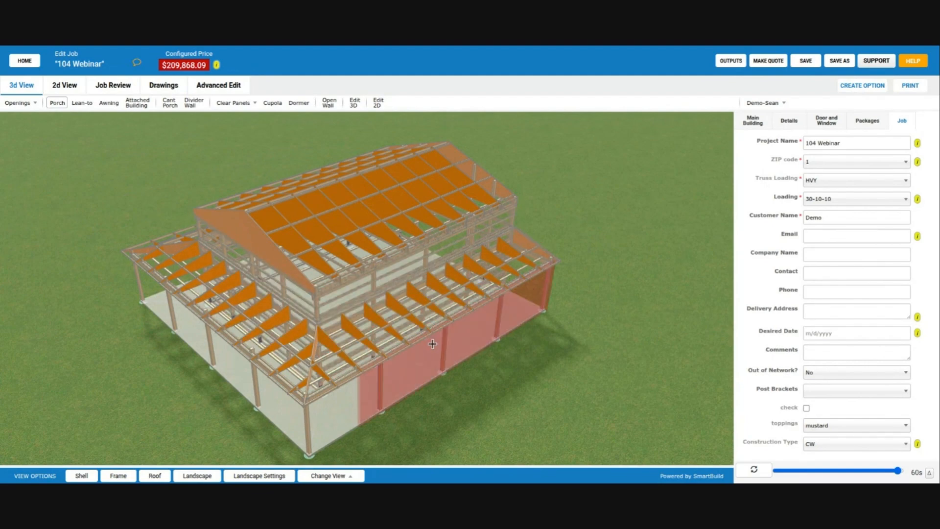
scroll(432, 343, down, 2)
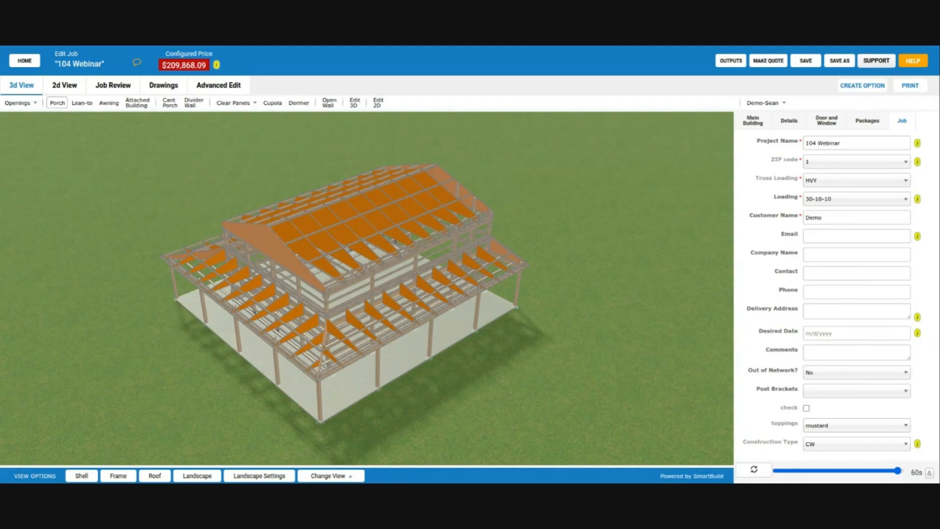
click(95, 473)
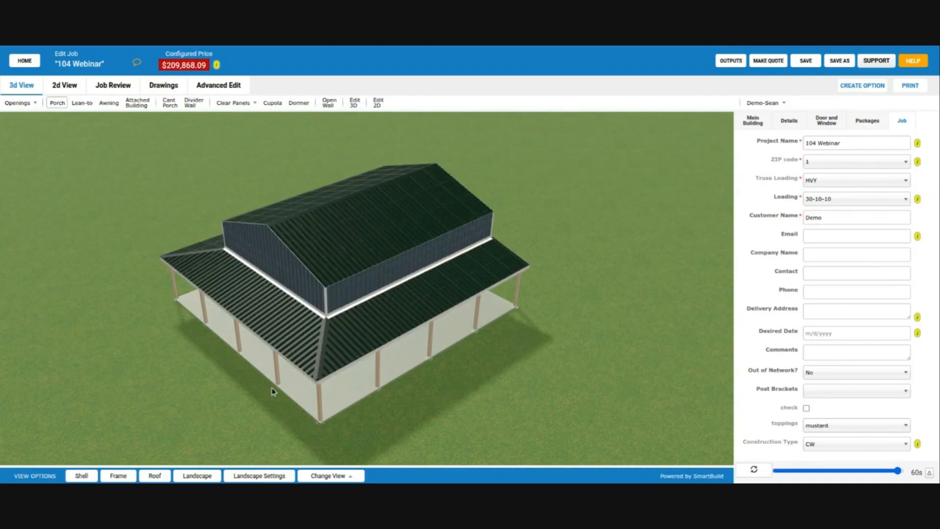
drag(521, 296, 509, 272)
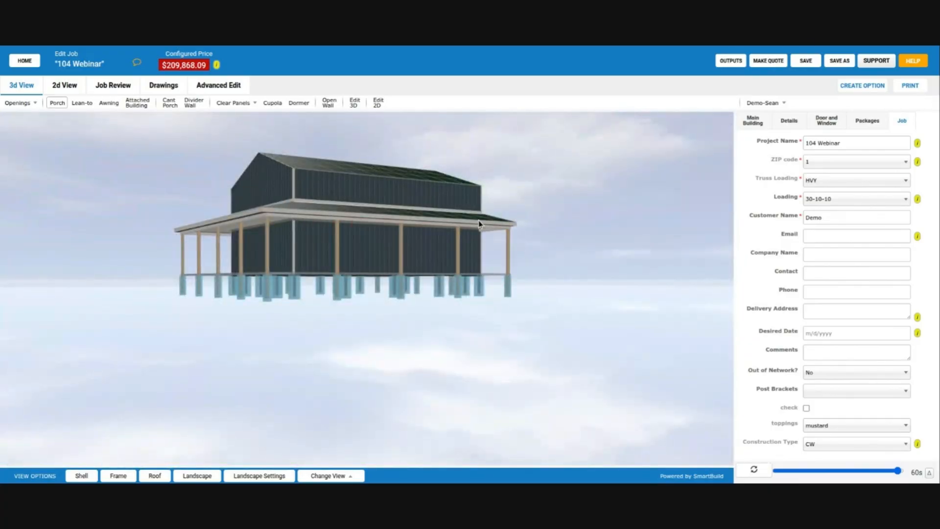
scroll(333, 435, up, 2)
scroll(235, 443, up, 2)
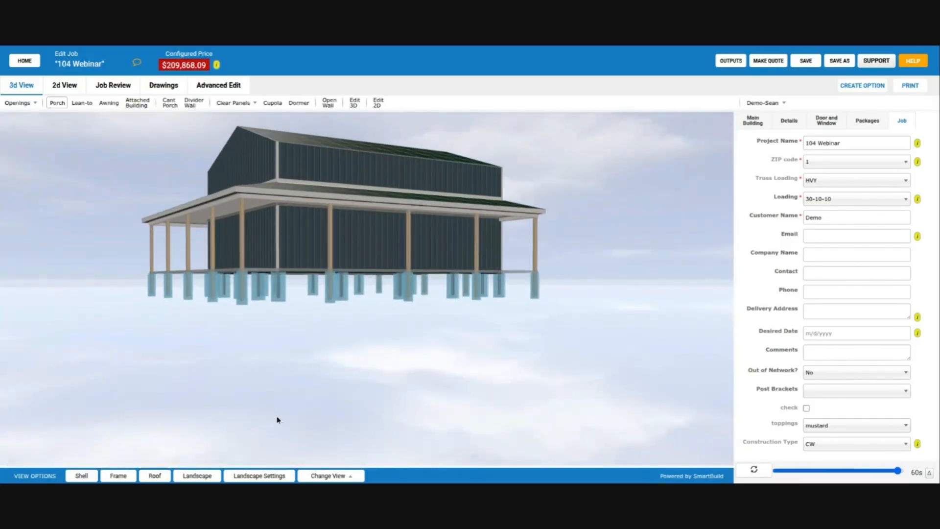
scroll(326, 403, up, 1)
drag(326, 402, 327, 406)
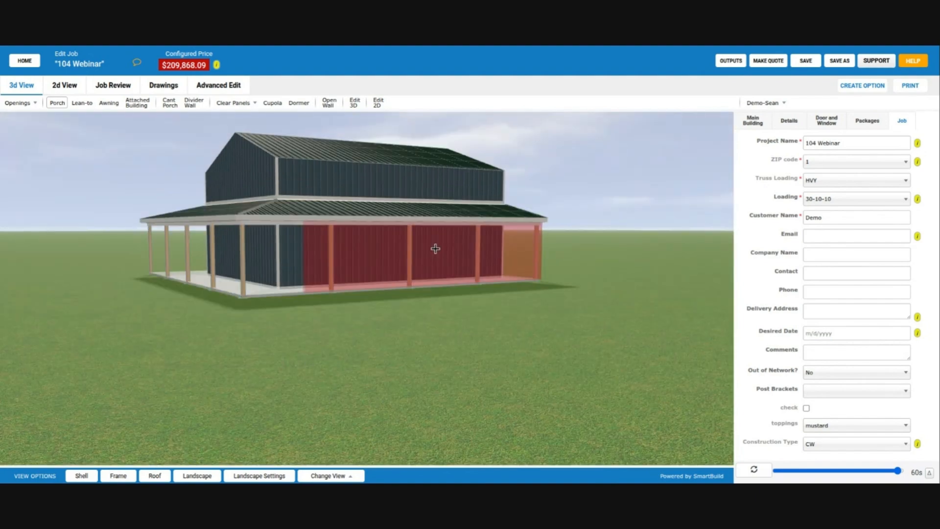
scroll(435, 249, up, 2)
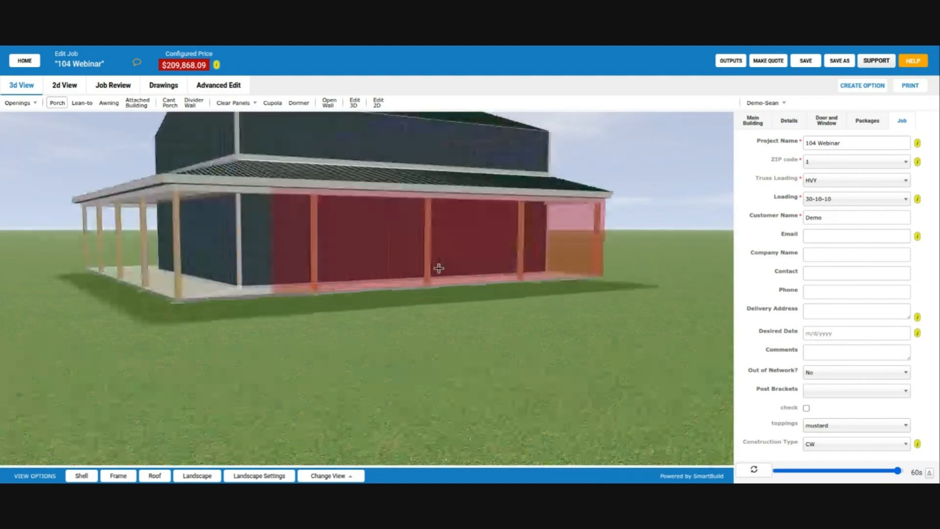
scroll(438, 268, down, 2)
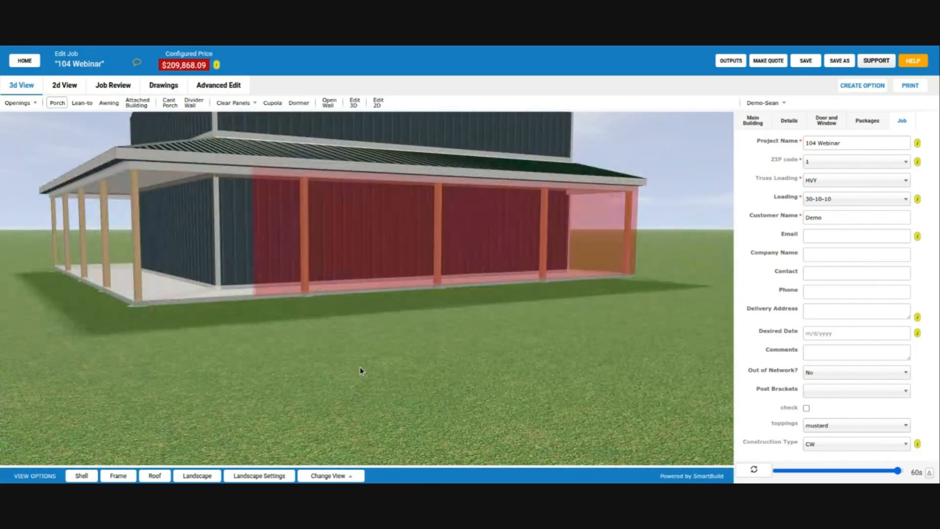
key(Escape)
click(58, 103)
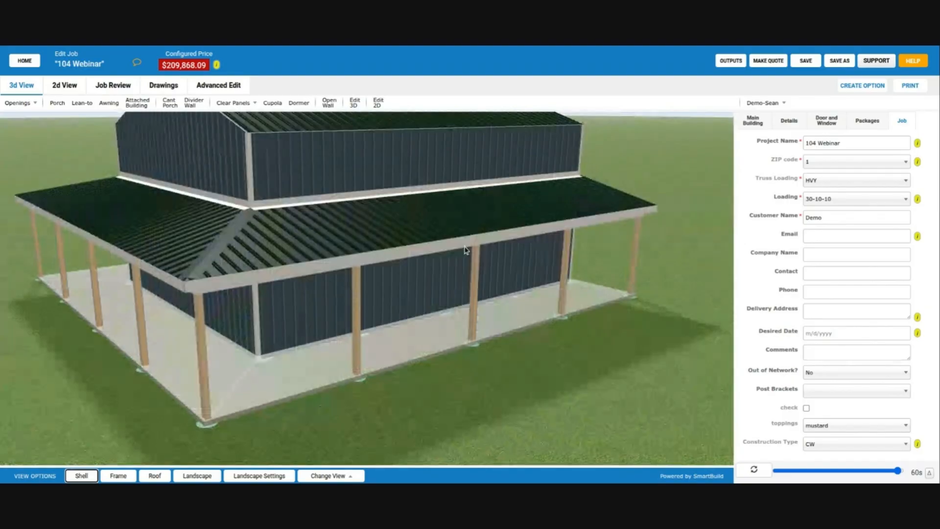
Examine the eave porch's posts, fascia and ceiling panels from below.
scroll(464, 274, up, 3)
drag(462, 306, 450, 360)
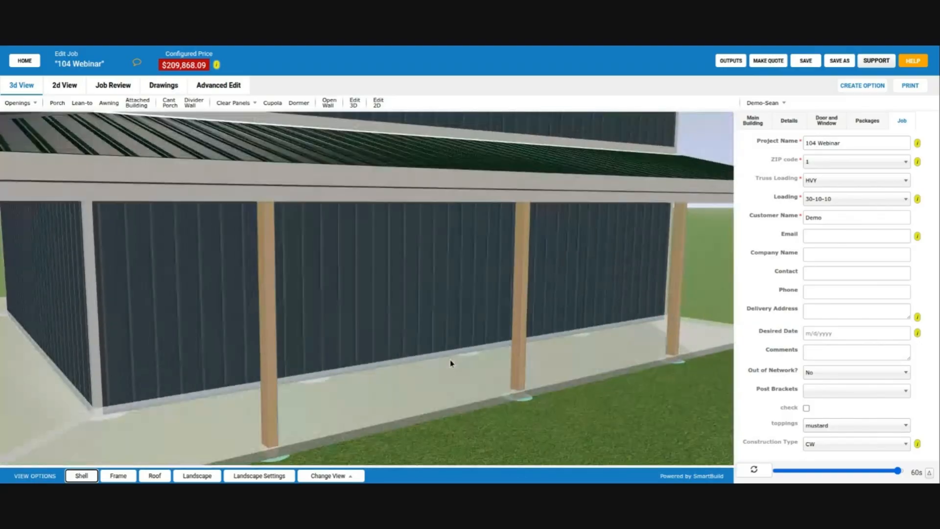
scroll(450, 352, down, 5)
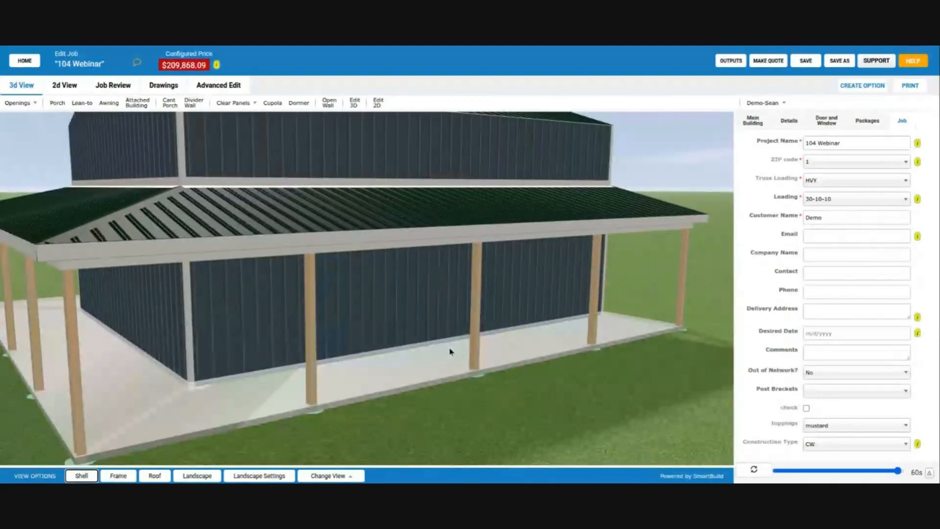
drag(459, 237, 425, 233)
scroll(412, 220, up, 5)
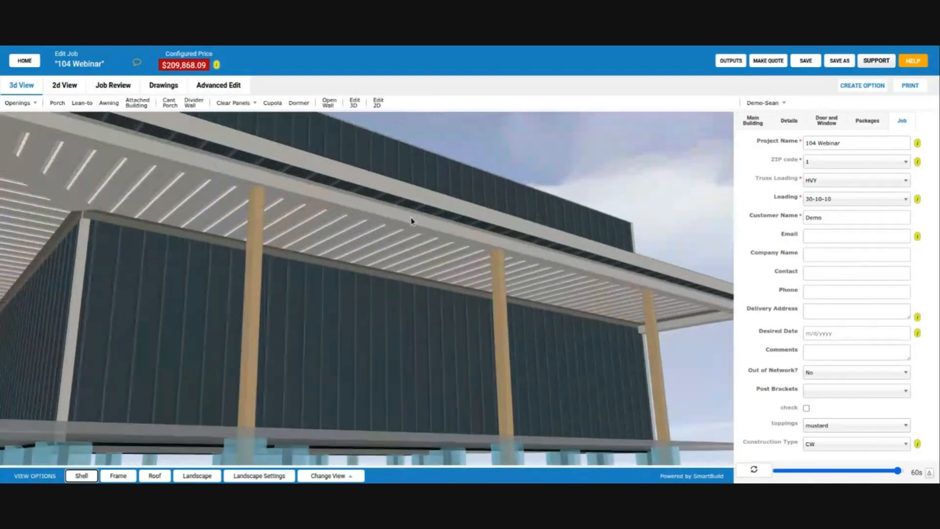
scroll(411, 220, up, 3)
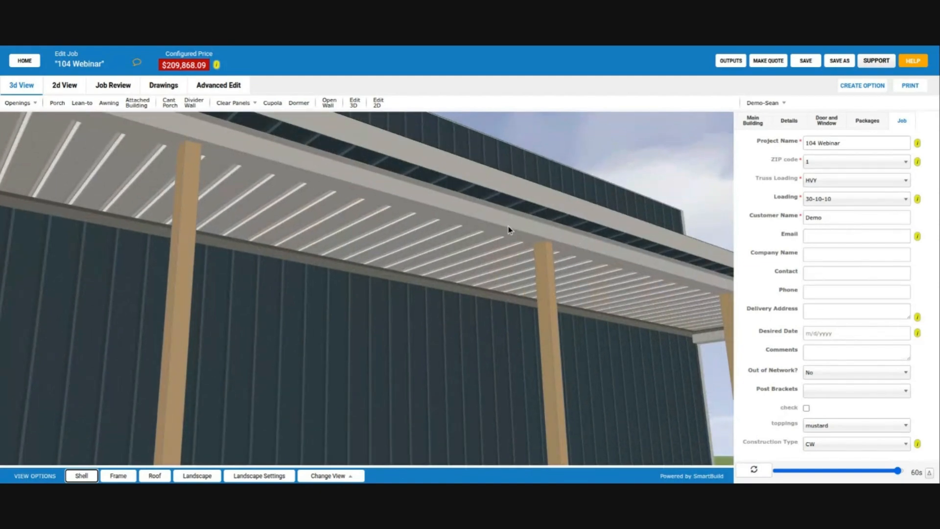
scroll(509, 228, up, 3)
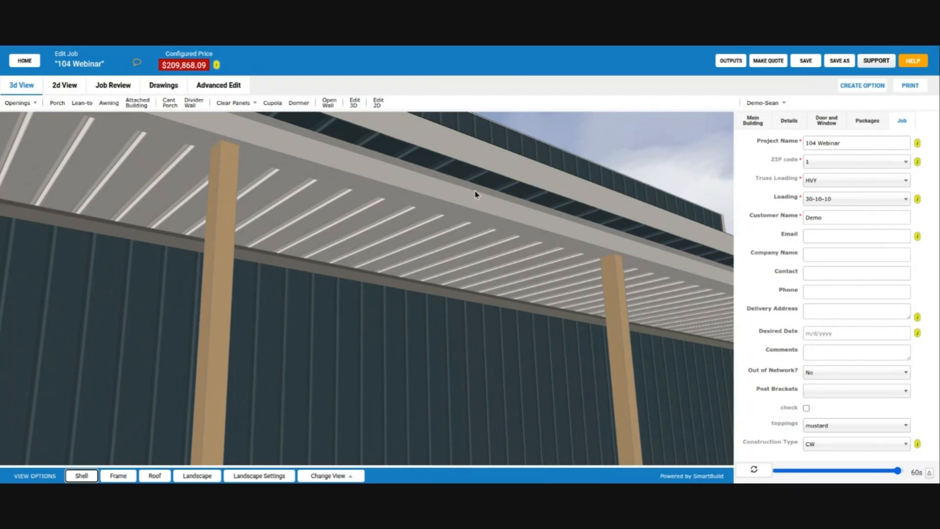
scroll(447, 224, down, 3)
drag(441, 225, 440, 227)
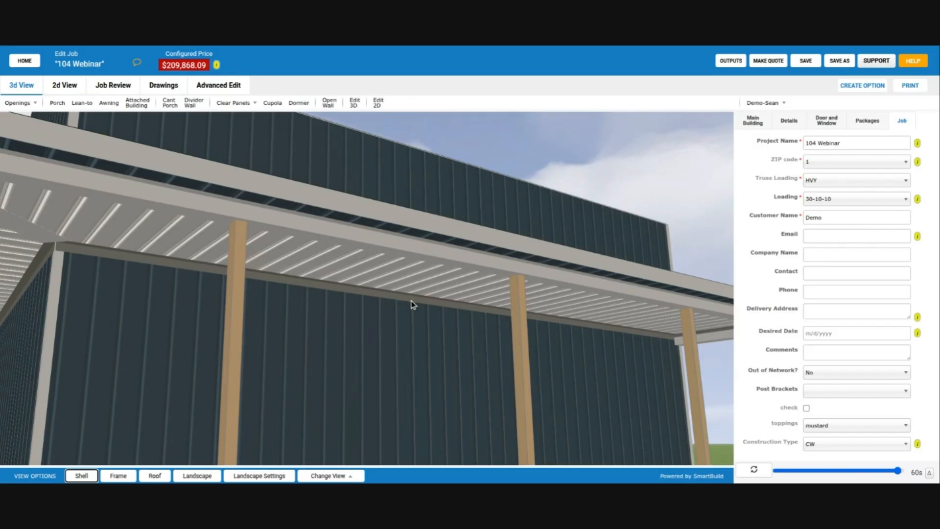
Inspect up close the trim where the porch ceiling panels meet the main building's wall.
scroll(410, 302, up, 2)
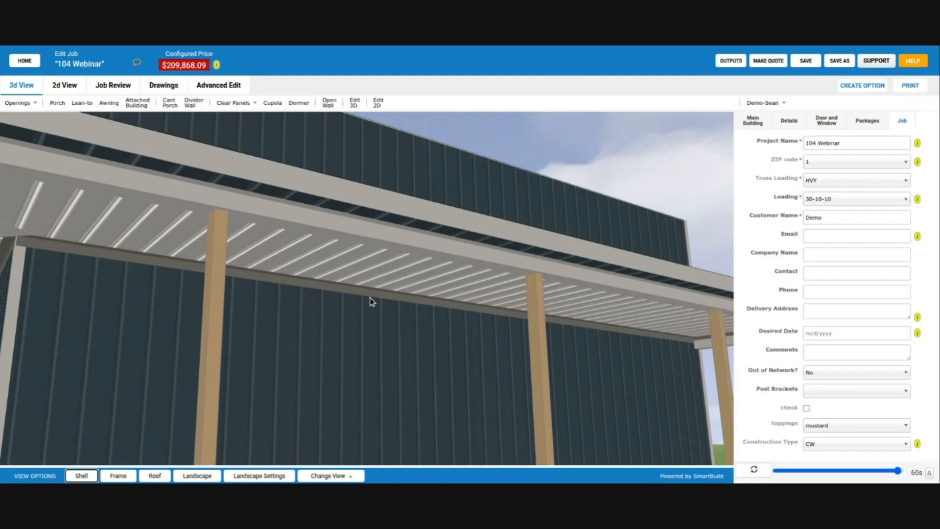
scroll(372, 289, up, 3)
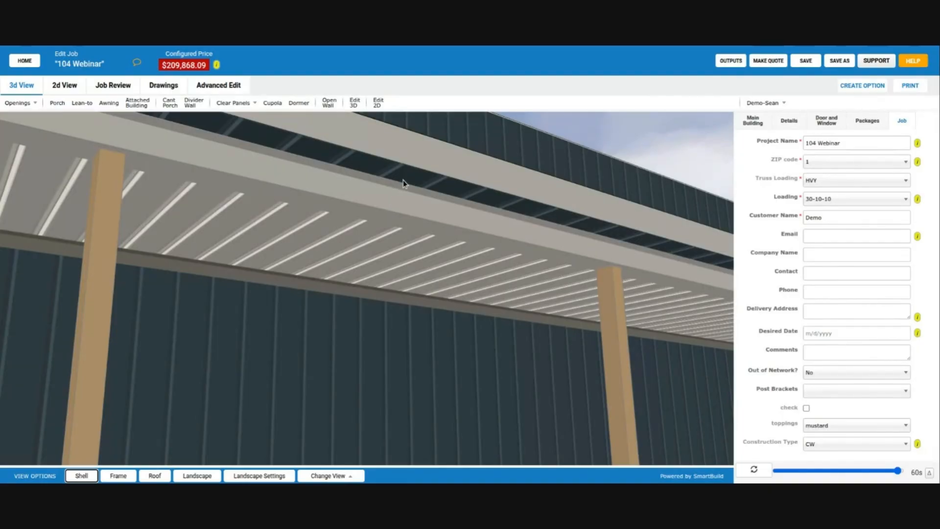
drag(362, 257, 367, 259)
scroll(370, 262, up, 5)
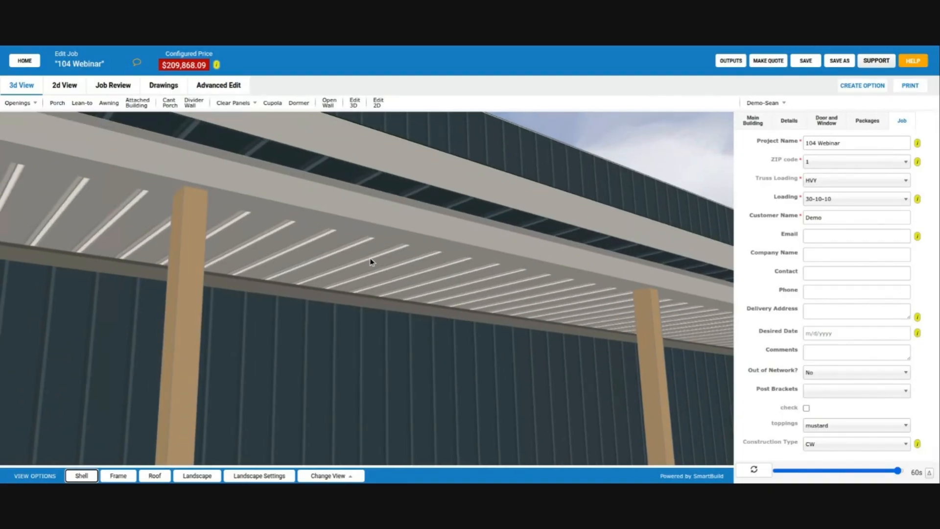
scroll(357, 308, up, 1)
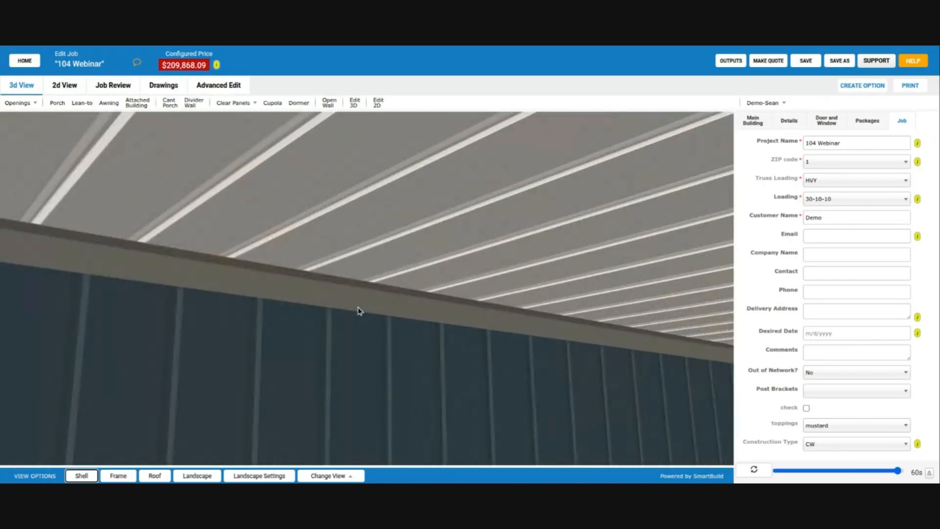
scroll(331, 313, down, 3)
scroll(362, 319, down, 1)
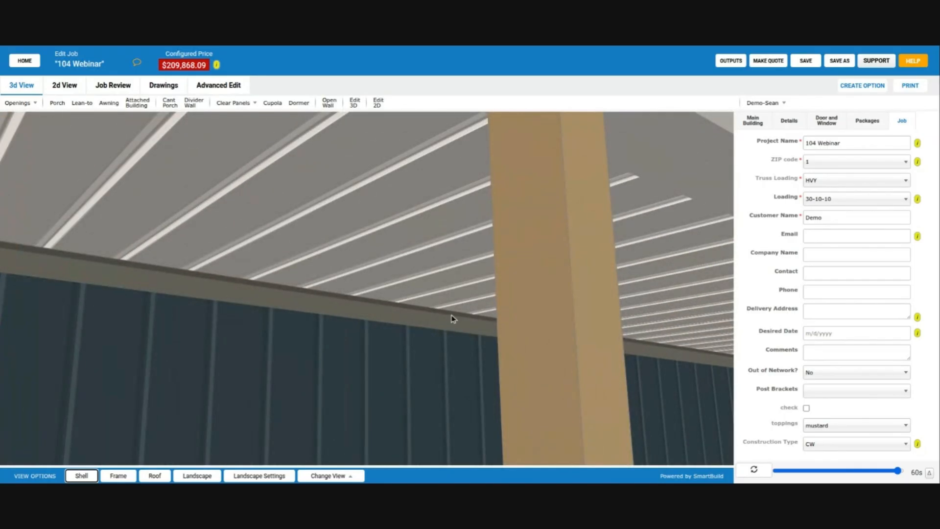
scroll(447, 319, up, 1)
scroll(445, 318, down, 2)
scroll(420, 234, up, 1)
scroll(431, 198, down, 1)
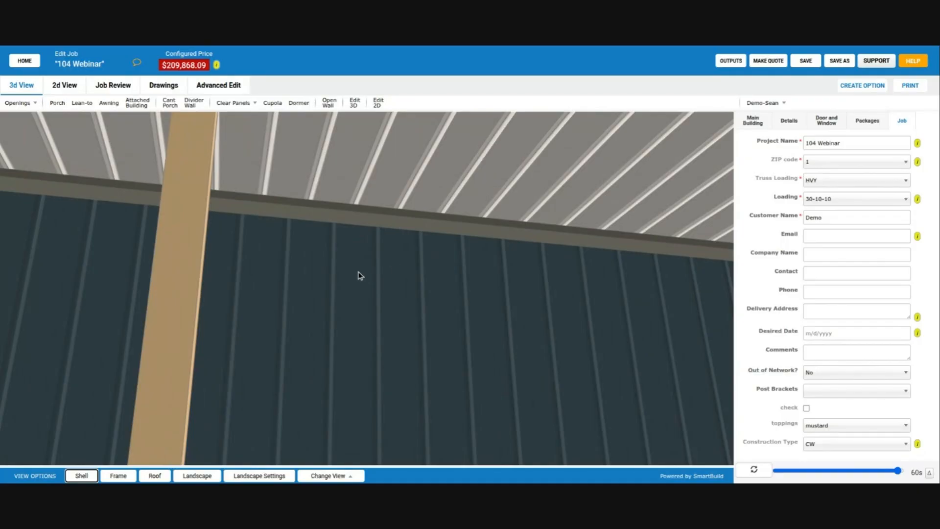
Open the Interior Sheathing drawing for porch ceiling CEIL-2 from the Ceiling Layout.
scroll(360, 275, down, 3)
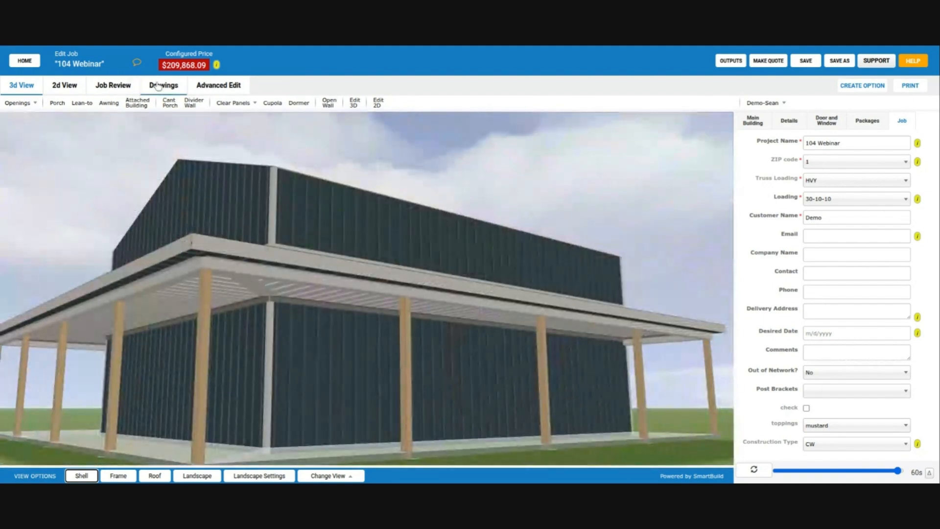
click(158, 85)
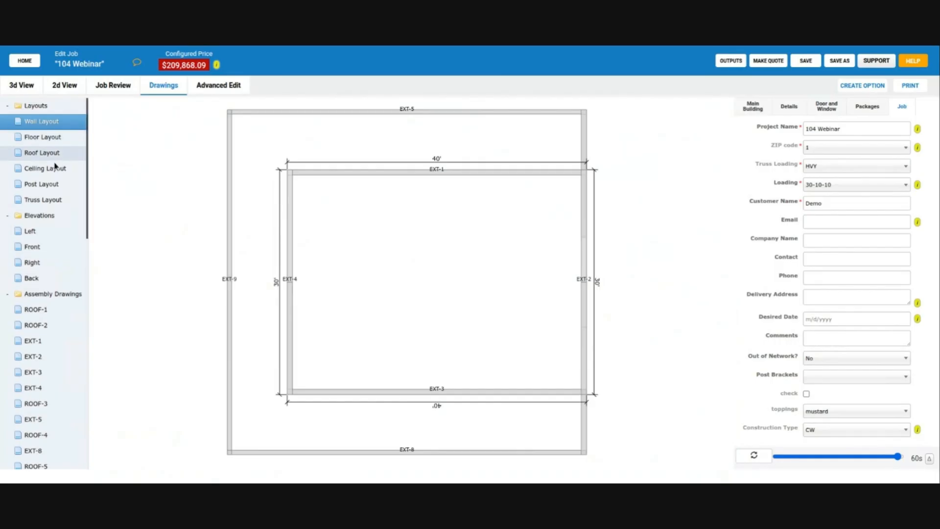
click(56, 169)
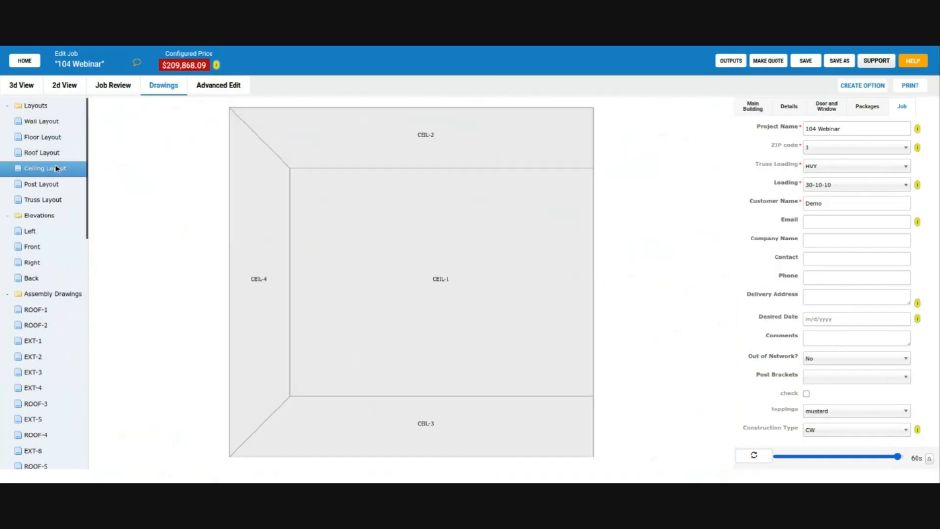
click(406, 141)
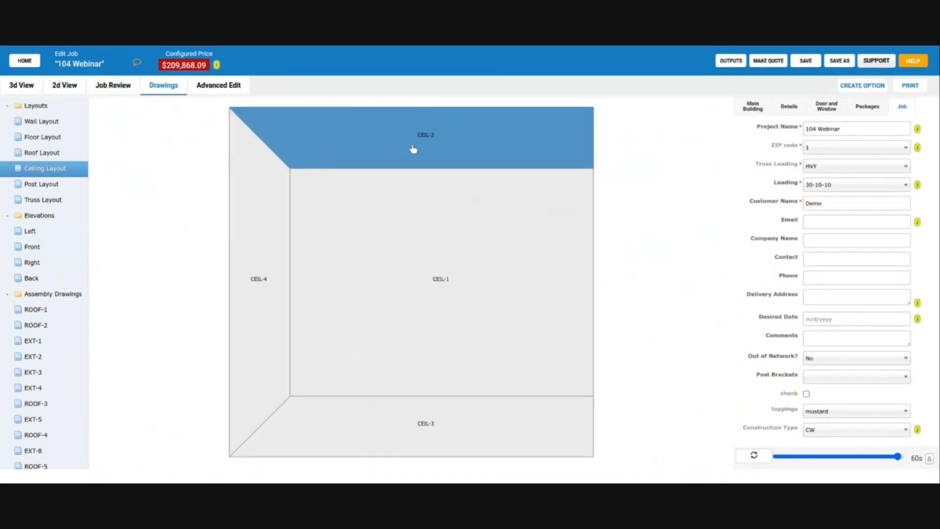
click(413, 150)
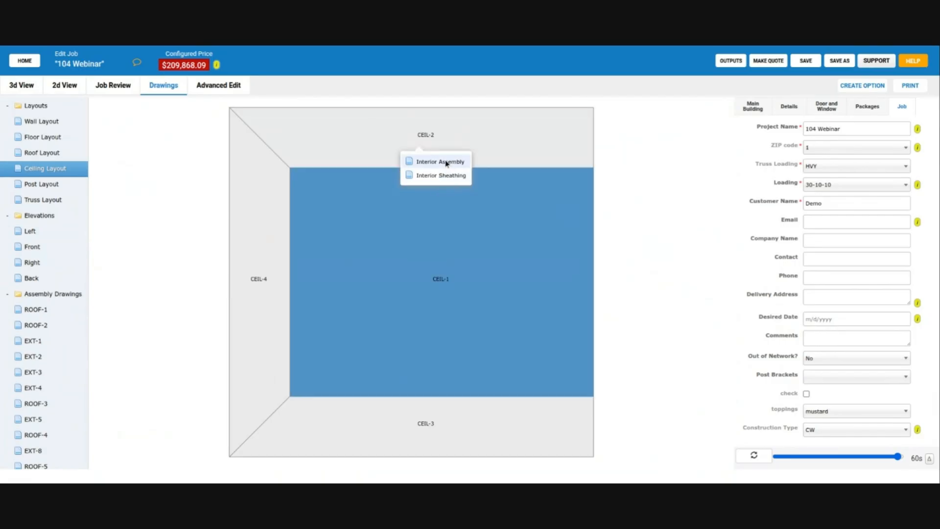
click(450, 179)
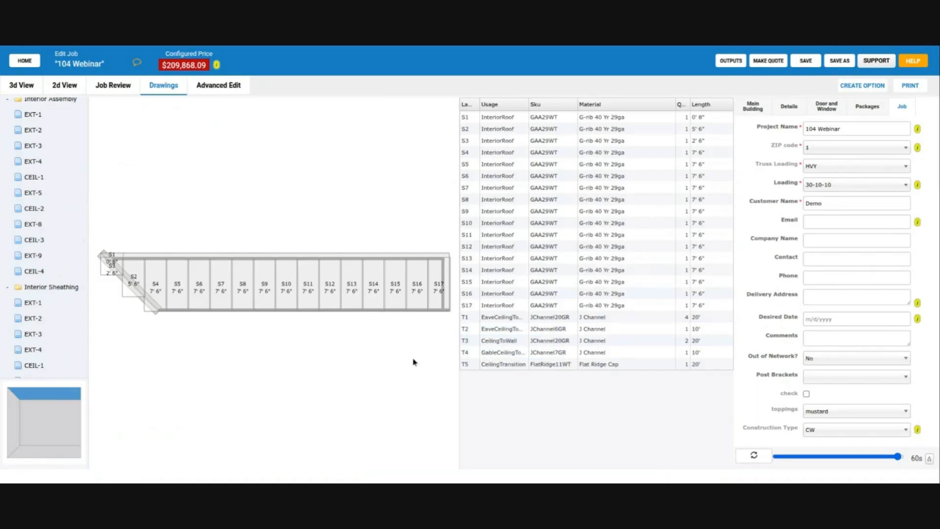
Highlight the CeilingToWall J Channel trim T3 in the CEIL-2 drawing and examine its profile up close at the S17 end.
click(500, 342)
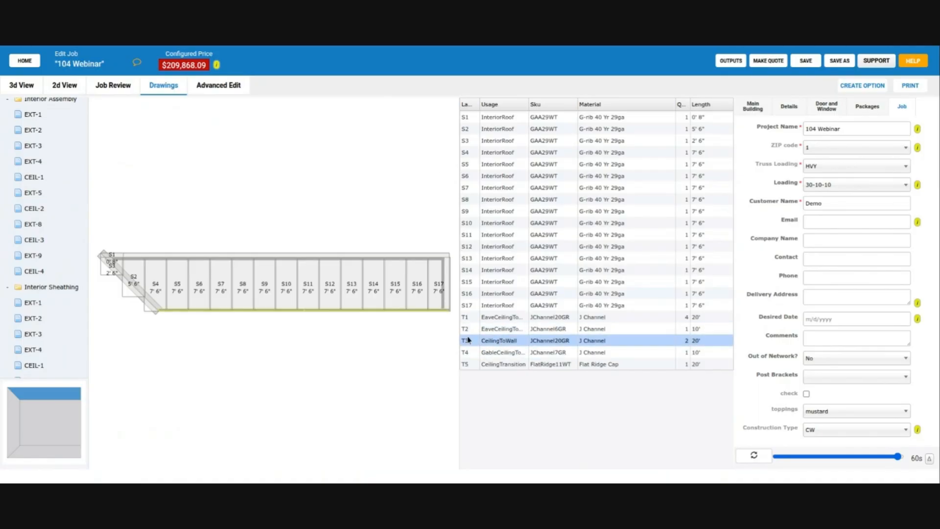
drag(434, 339, 297, 301)
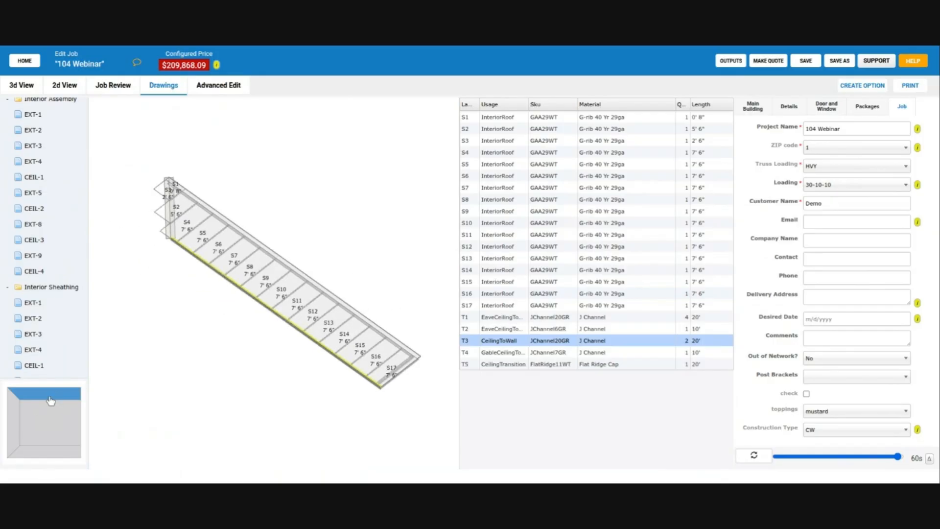
mouse_move(277, 375)
mouse_down()
mouse_move(321, 360)
mouse_move(306, 342)
mouse_move(315, 331)
mouse_move(388, 333)
mouse_up()
scroll(358, 350, up, 5)
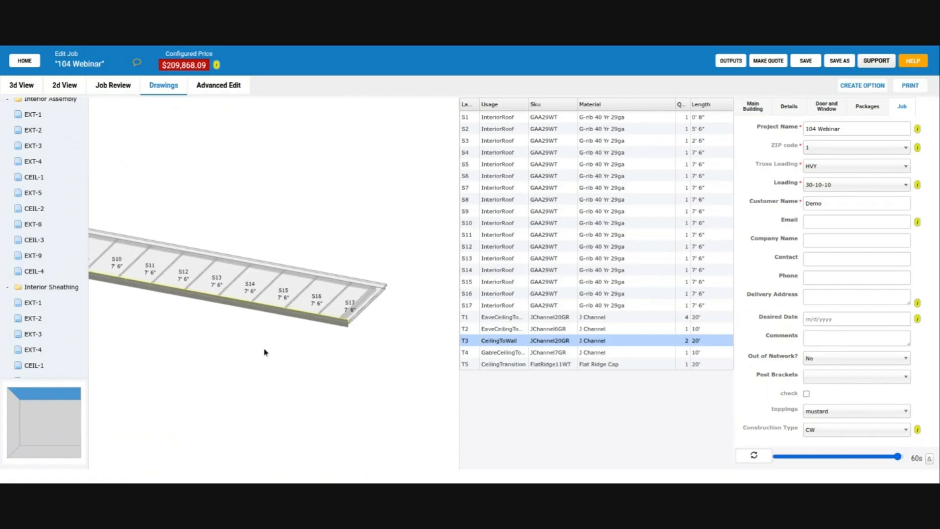
scroll(296, 367, up, 5)
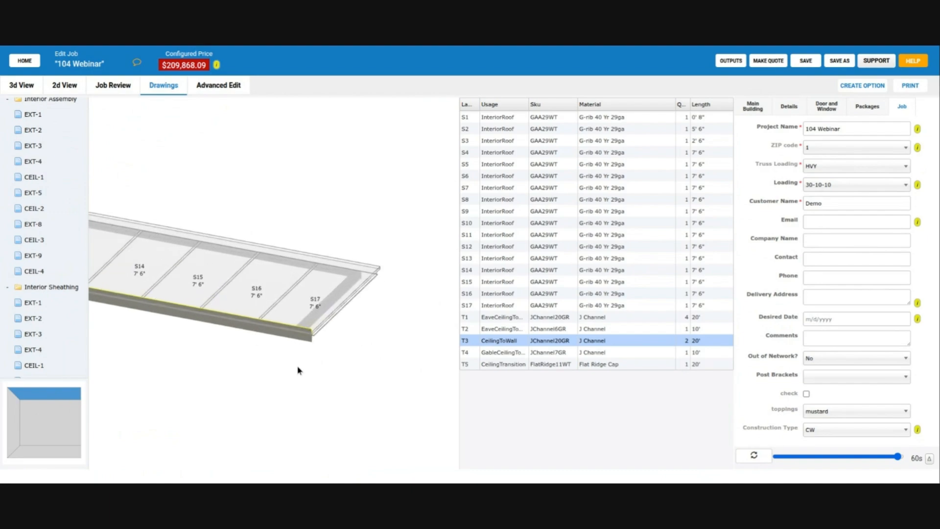
scroll(203, 330, down, 3)
drag(203, 330, 270, 333)
scroll(260, 330, down, 3)
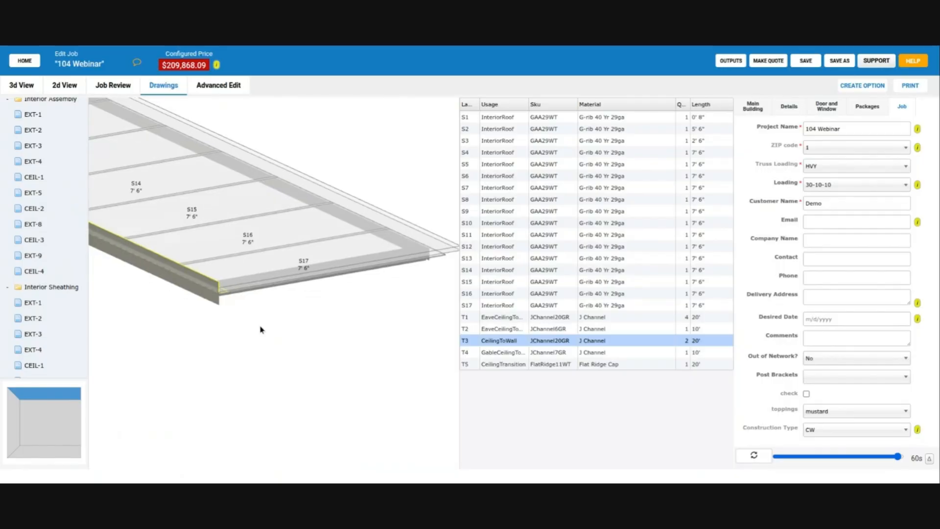
scroll(228, 313, up, 3)
right_drag(217, 324, 236, 316)
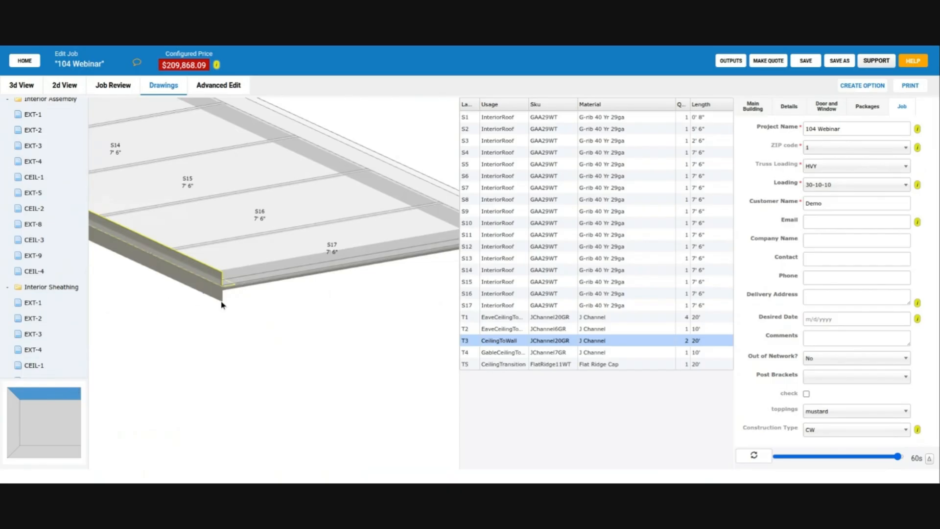
right_drag(224, 306, 252, 306)
scroll(252, 306, up, 5)
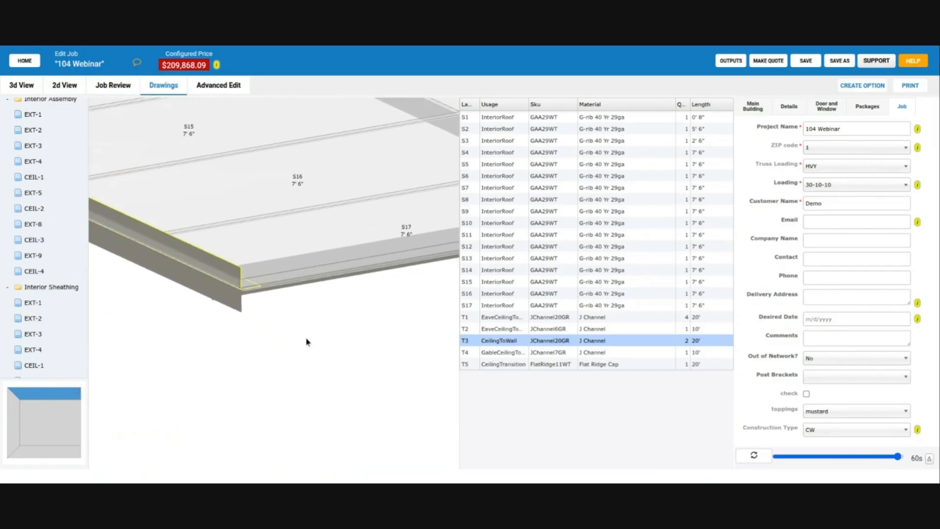
Compare the EaveCeilingToWall trims T2 and T1 with CeilingToWall trim T3, widening the Usage column to read the full names.
click(512, 329)
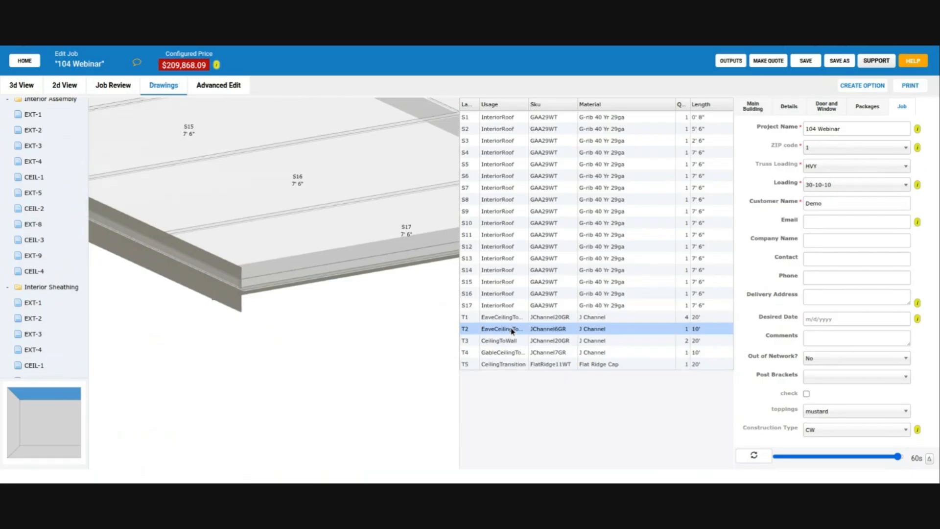
click(509, 318)
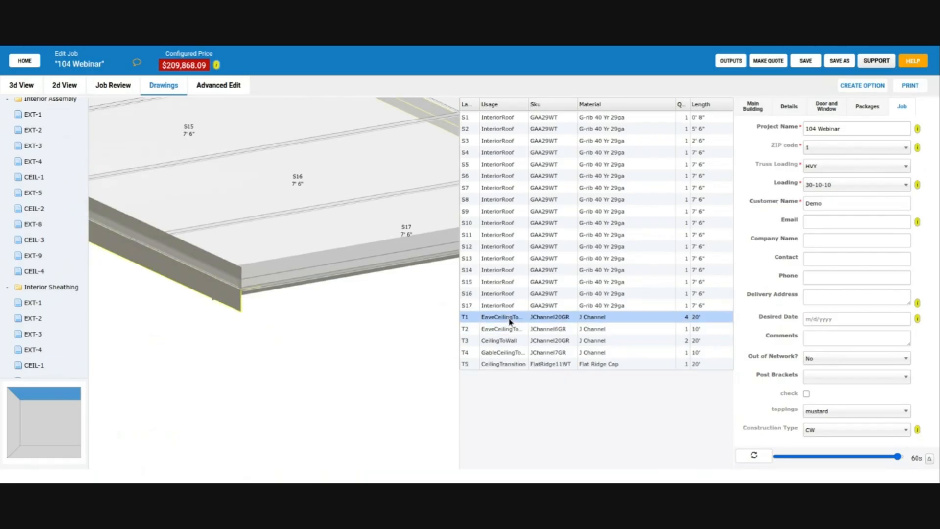
drag(532, 110, 560, 118)
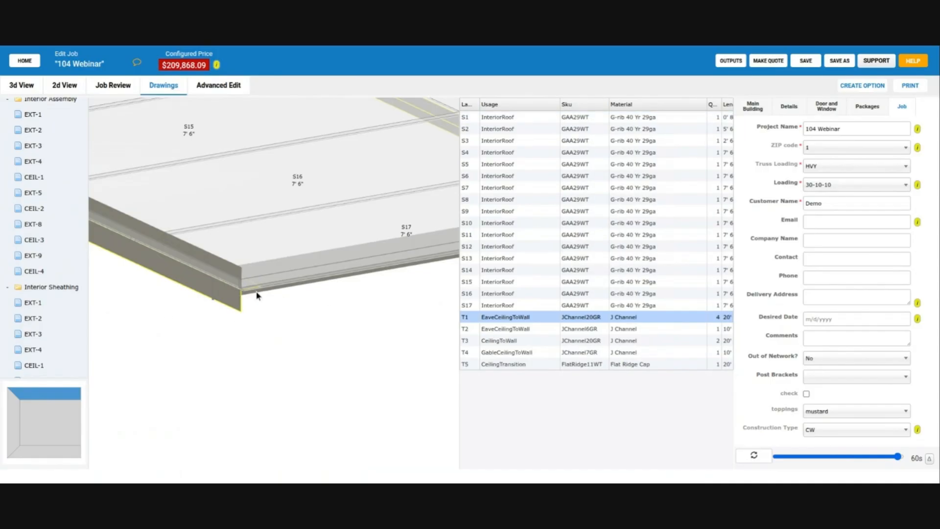
click(500, 342)
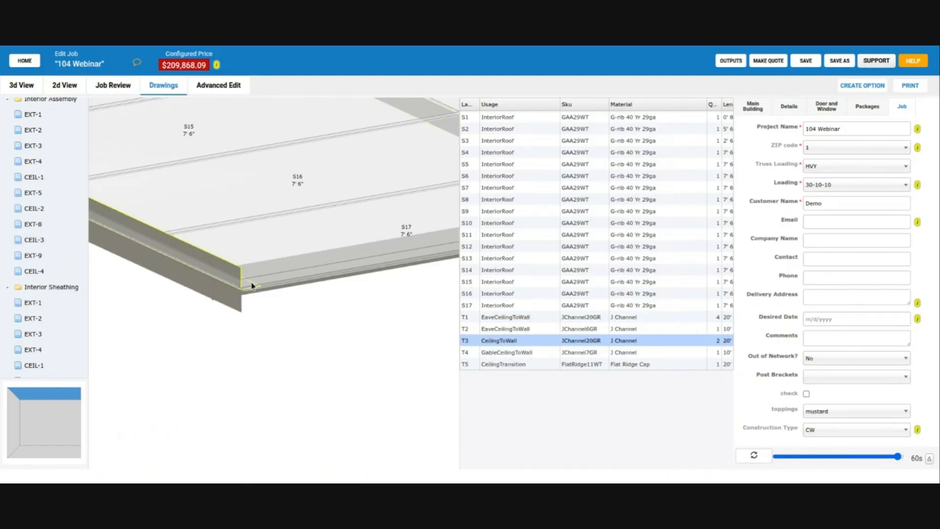
Examine from several angles how the highlighted CeilingToWall trim sits against the EaveCeilingToWall trim along the wall edge of CEIL-2.
scroll(240, 313, up, 3)
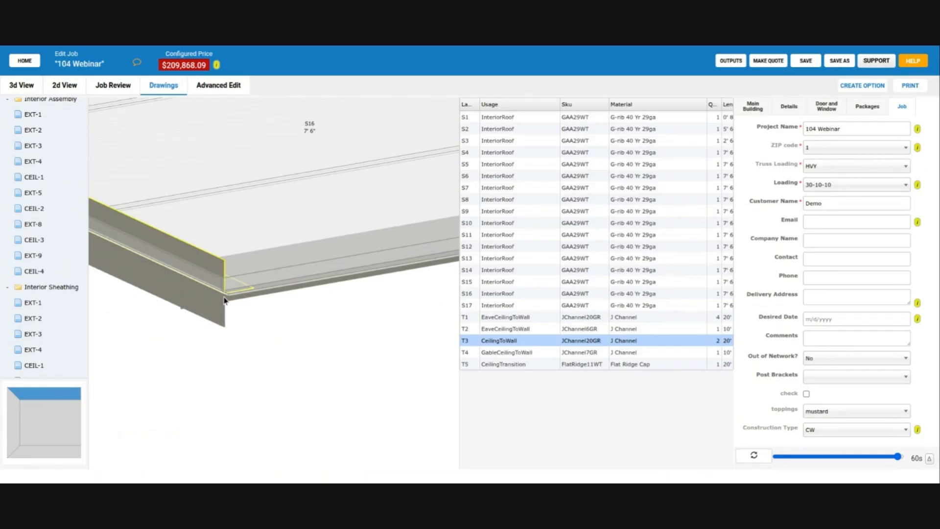
scroll(223, 300, down, 8)
drag(218, 307, 235, 306)
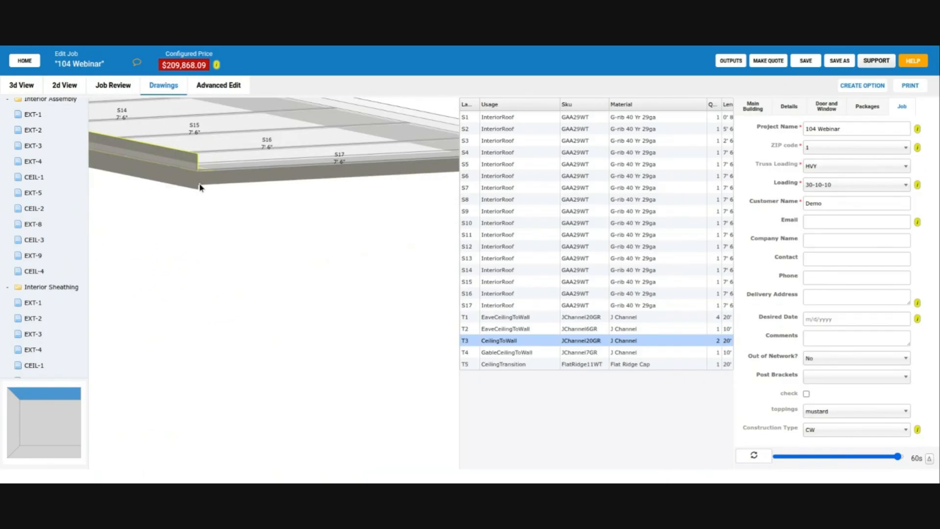
right_drag(274, 239, 322, 285)
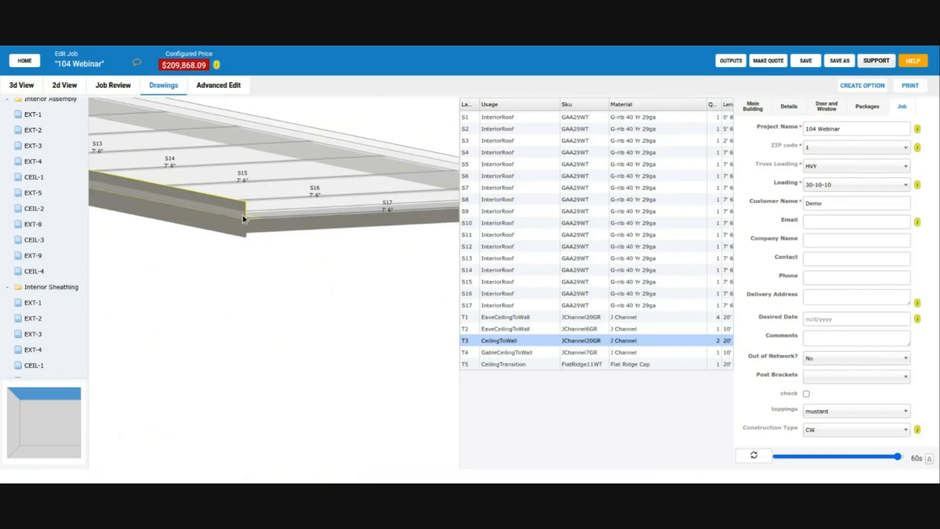
drag(250, 269, 273, 300)
right_drag(195, 267, 307, 271)
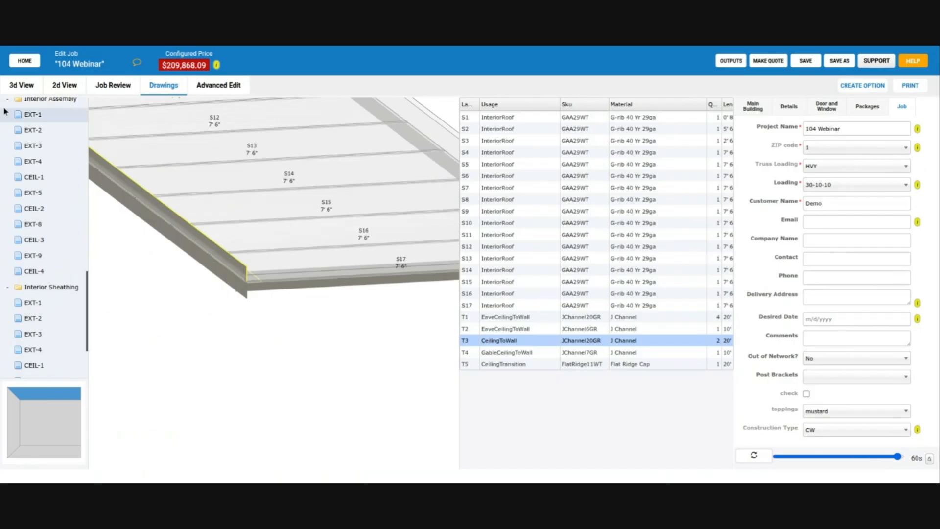
scroll(242, 274, down, 2)
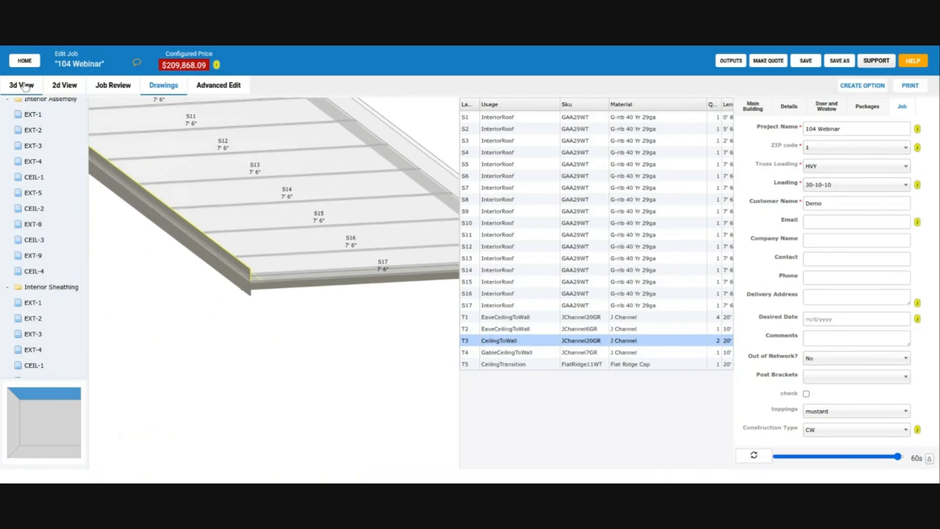
right_drag(296, 248, 270, 271)
scroll(270, 270, down, 2)
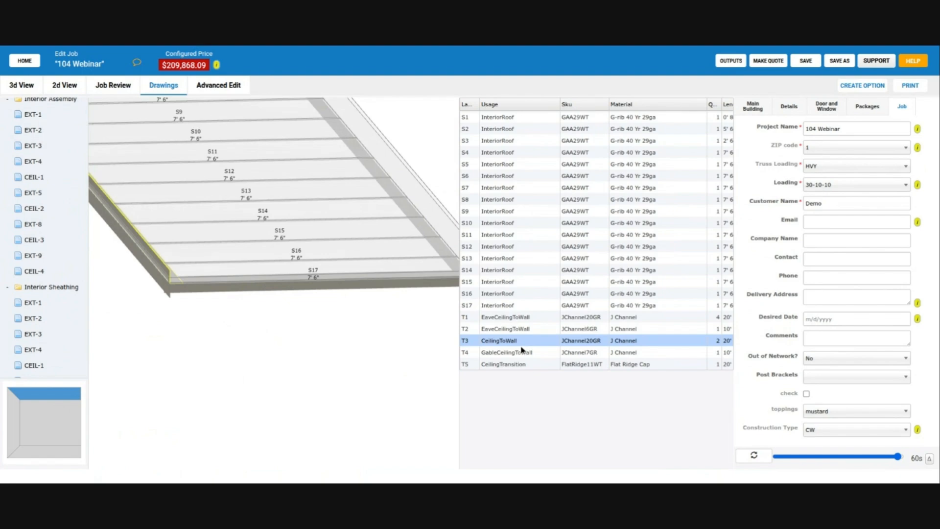
scroll(258, 293, down, 1)
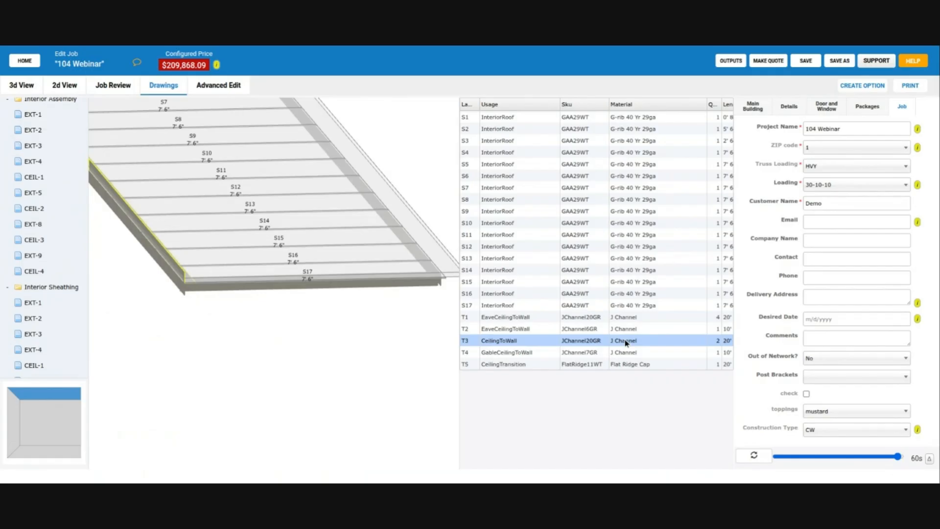
Return to the 3D model and open the Ceiling Trim settings in the building details.
click(22, 85)
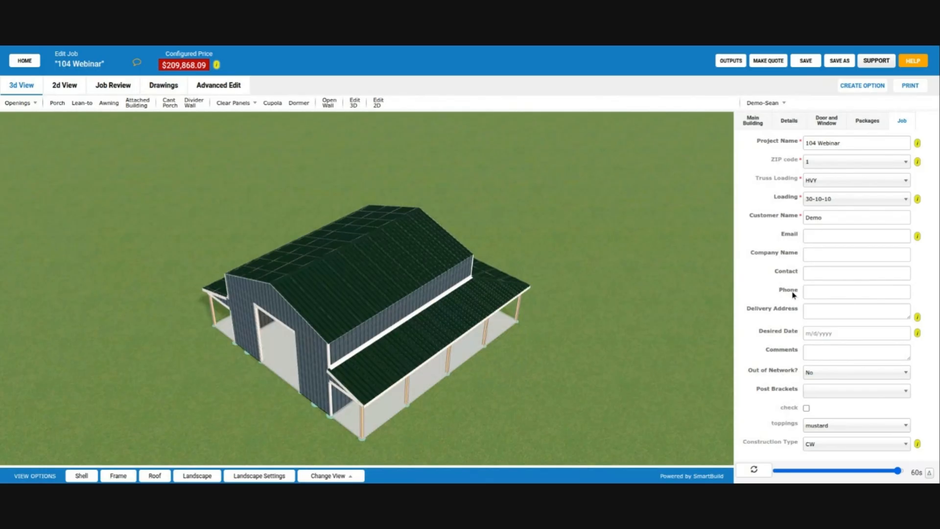
click(794, 125)
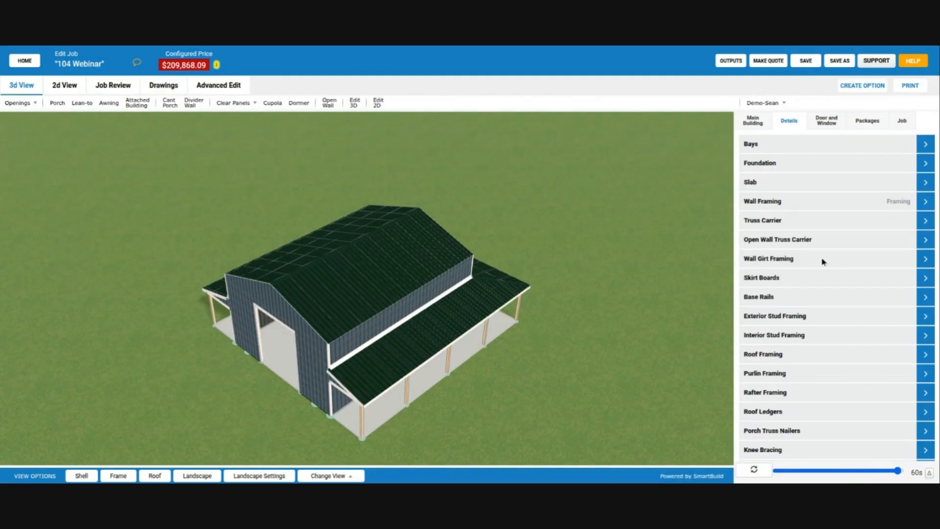
scroll(814, 218, down, 10)
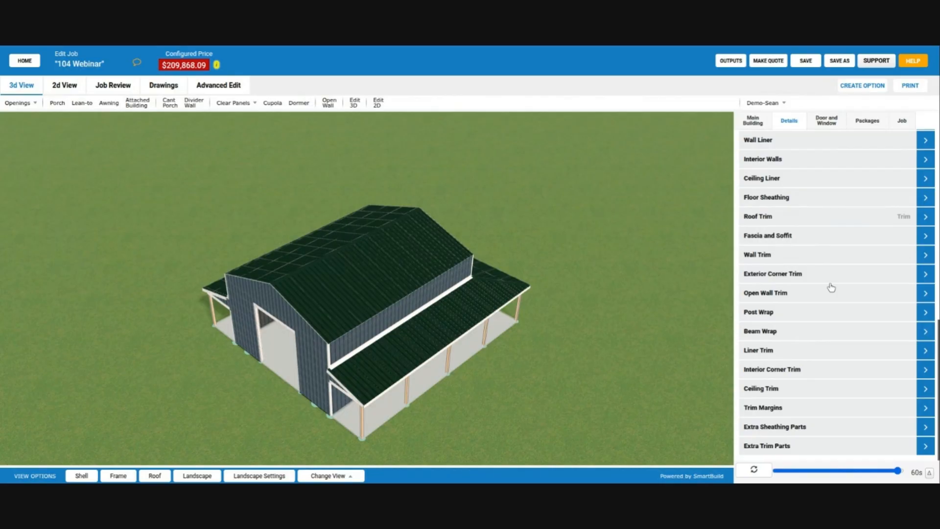
scroll(822, 325, up, 1)
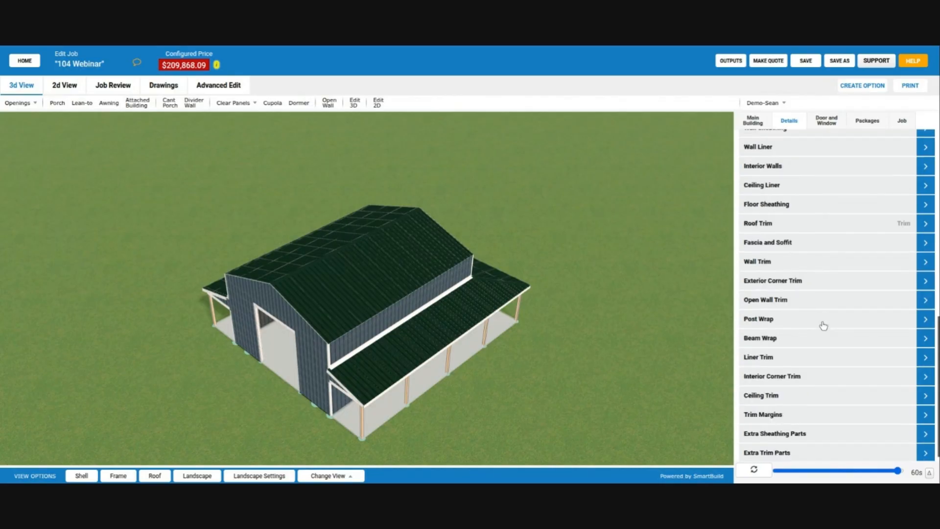
scroll(822, 325, down, 1)
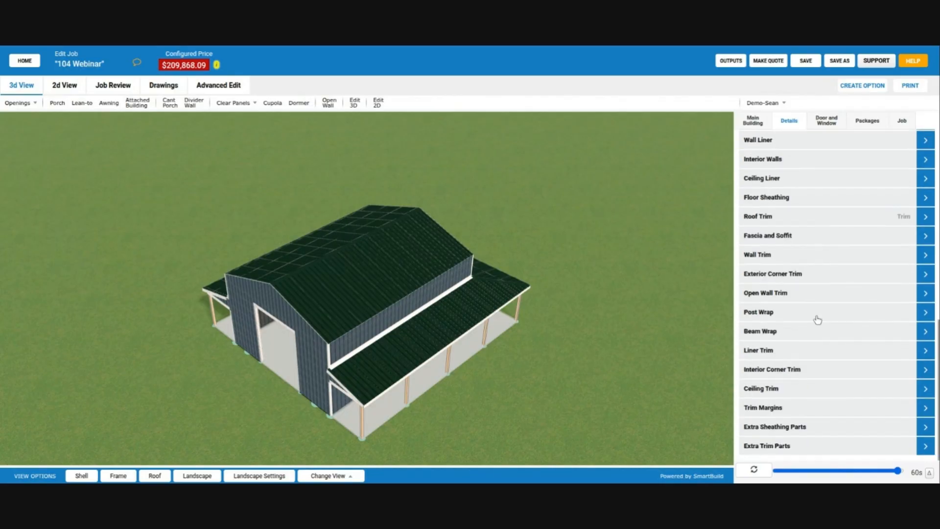
click(814, 388)
scroll(810, 380, down, 2)
scroll(789, 385, down, 2)
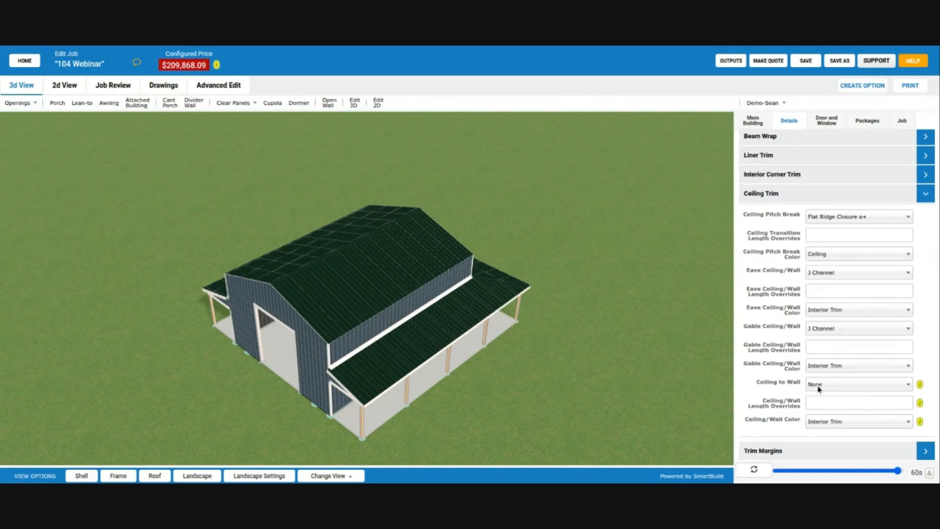
Examine the main building's interior ceiling-to-wall trim through the door opening, and check the trim choices offered for Ceiling to Wall.
drag(519, 378, 603, 338)
scroll(389, 268, up, 1)
scroll(389, 269, up, 5)
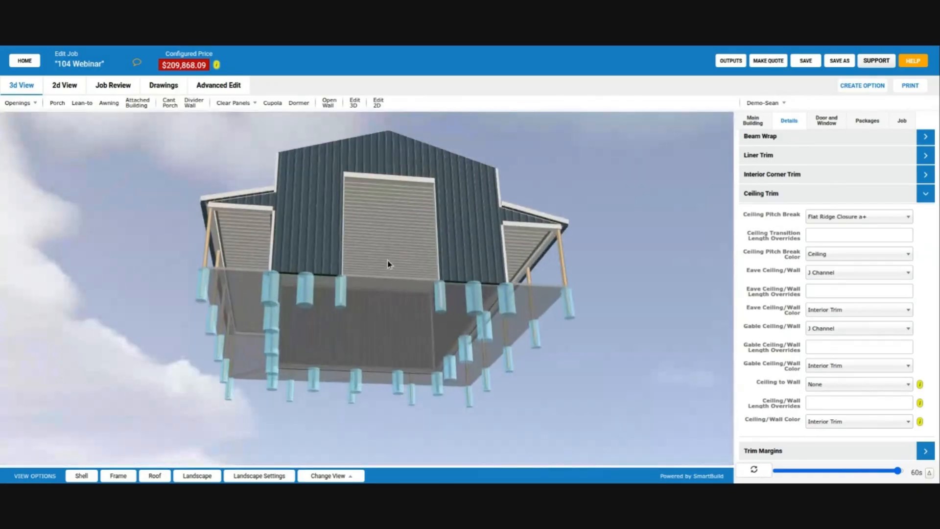
drag(386, 278, 398, 296)
scroll(404, 298, up, 8)
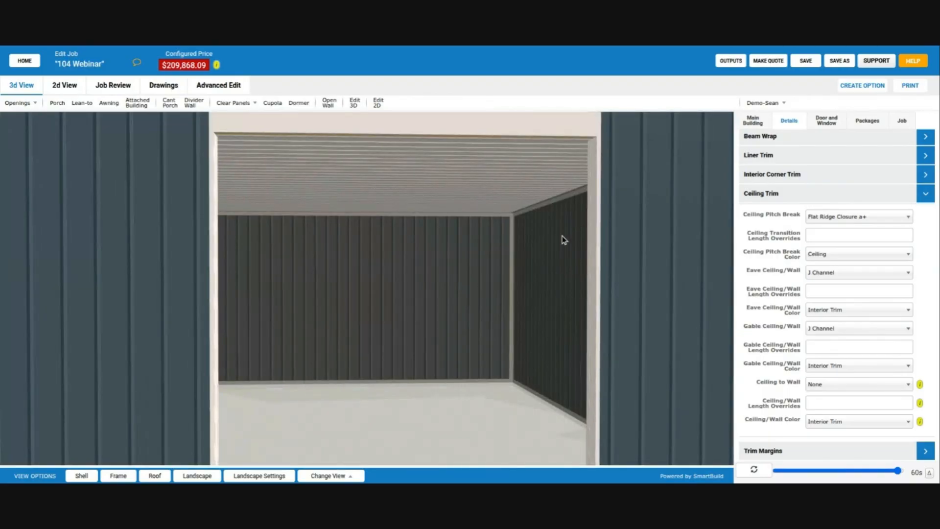
scroll(558, 195, up, 5)
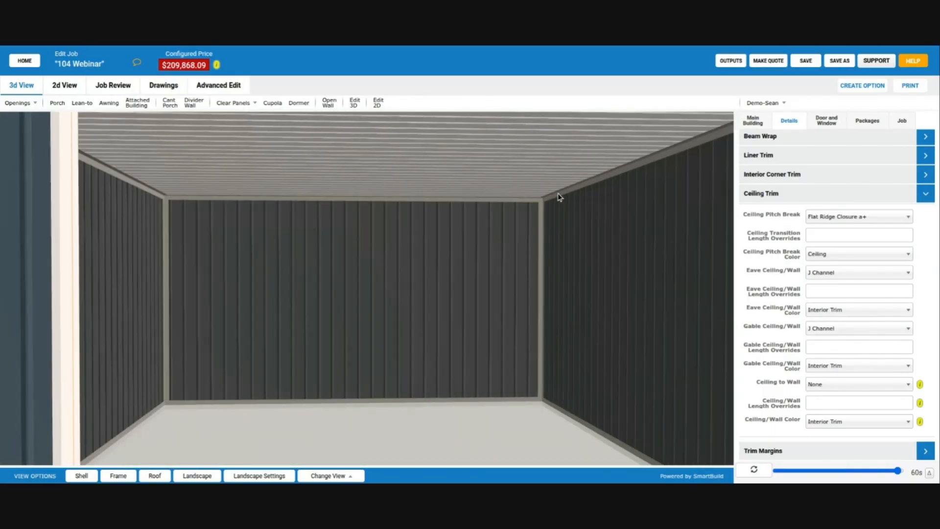
click(849, 389)
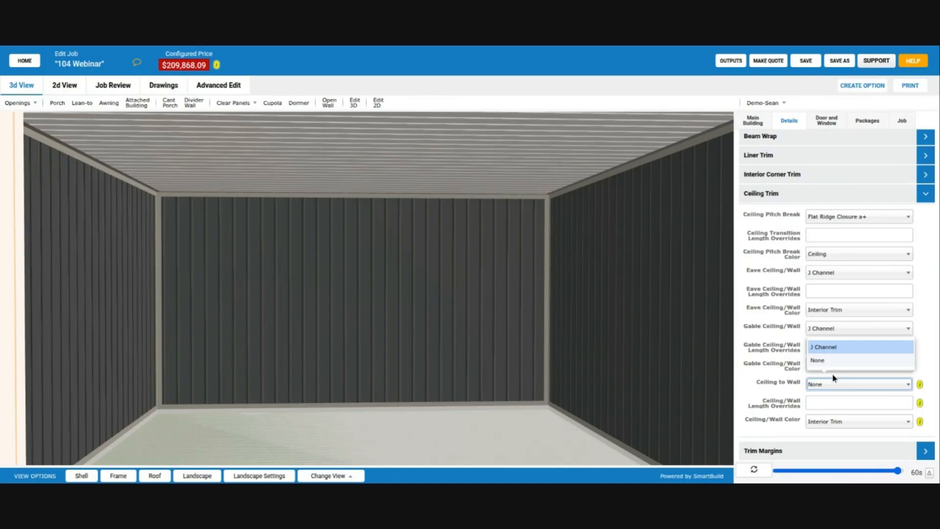
scroll(803, 388, down, 1)
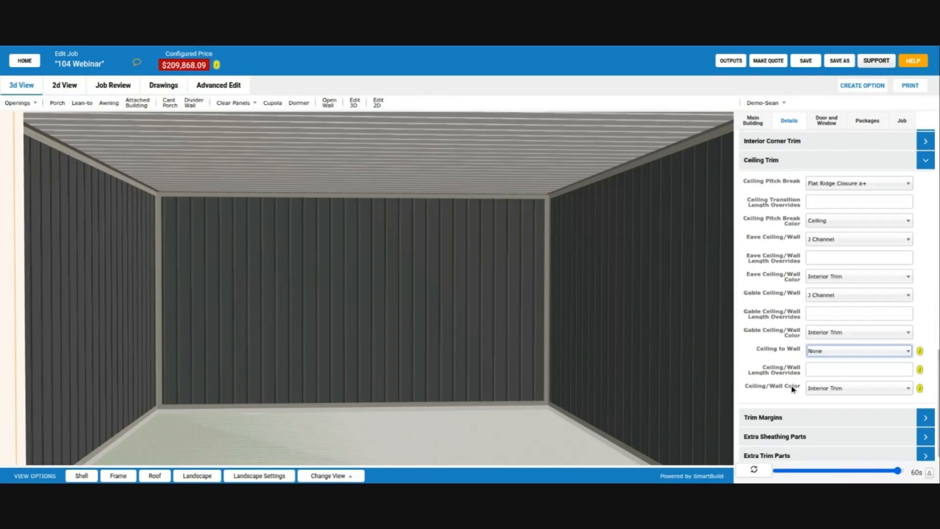
Examine the building from the interior ceiling and door opening out to the side porches, roofs and gable end.
scroll(569, 325, down, 5)
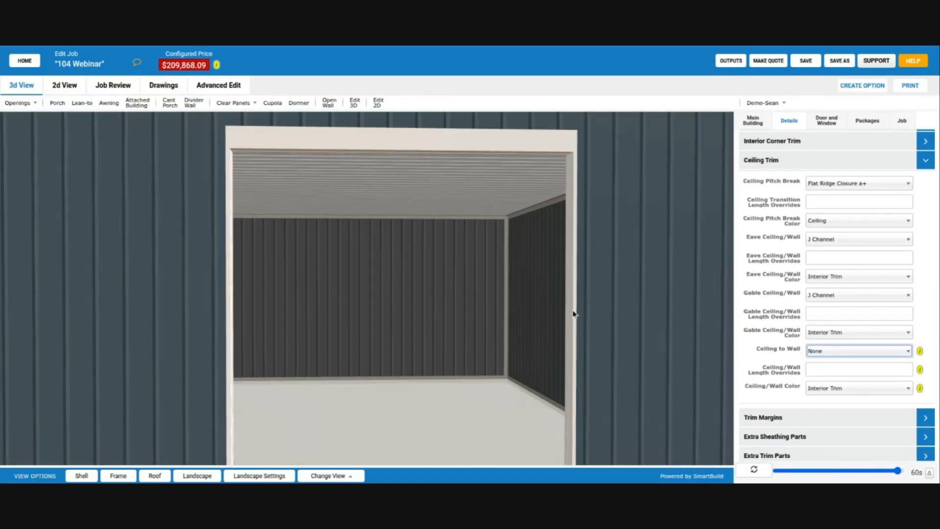
drag(446, 320, 550, 312)
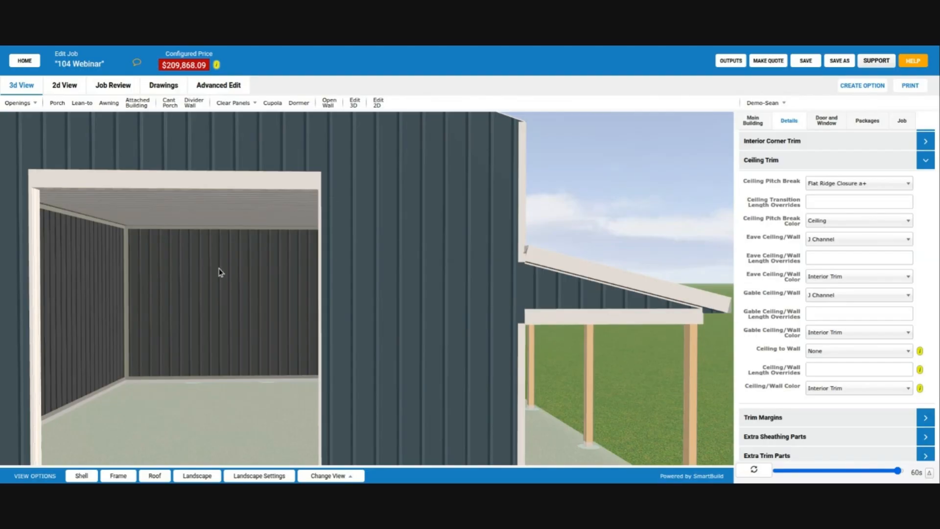
scroll(216, 272, down, 3)
drag(235, 281, 438, 331)
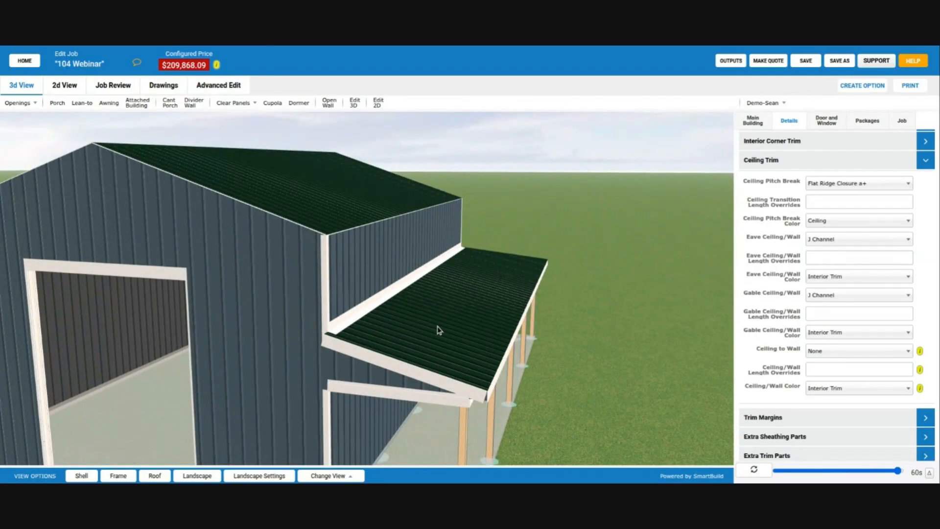
scroll(436, 324, down, 3)
drag(375, 327, 189, 327)
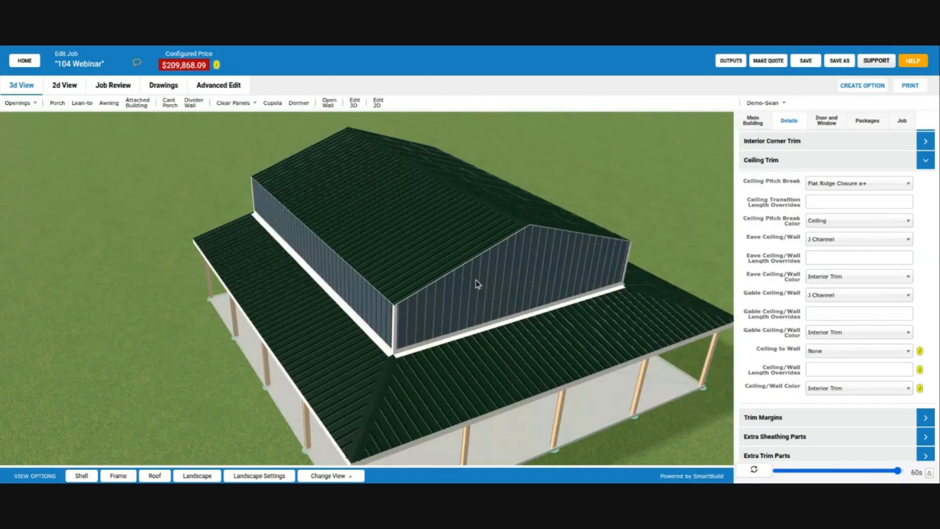
scroll(477, 283, down, 2)
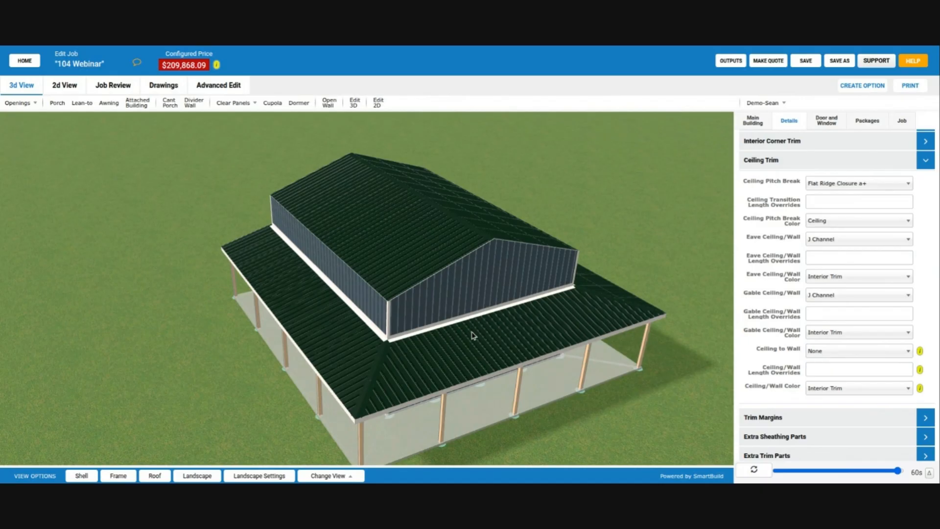
drag(501, 323, 500, 377)
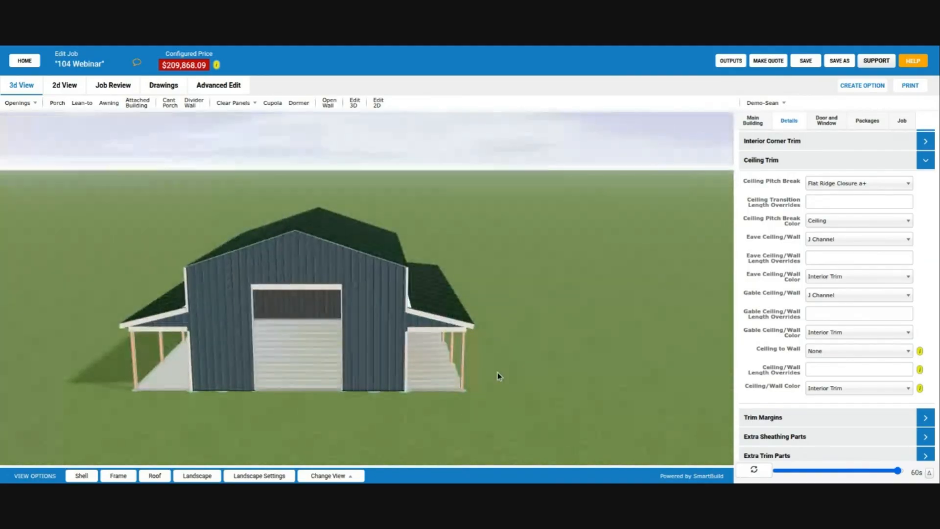
drag(411, 373, 382, 380)
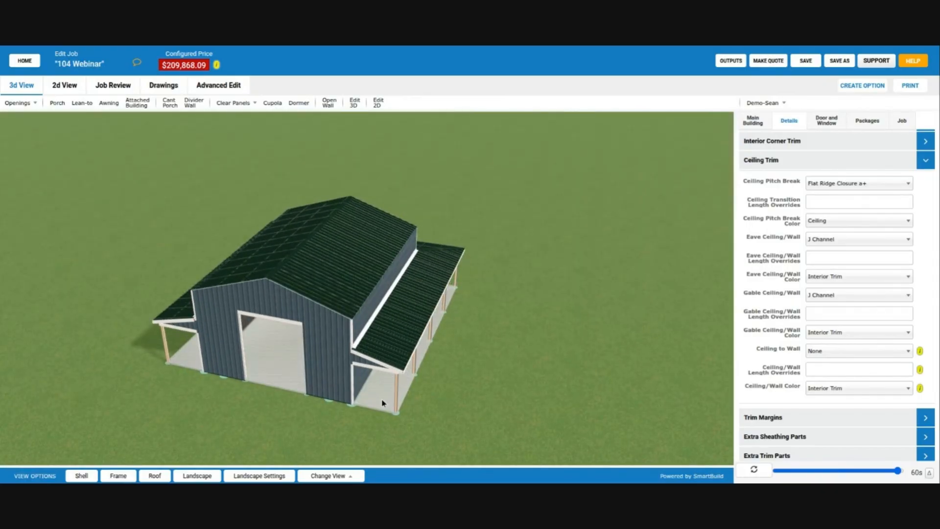
drag(385, 386, 347, 350)
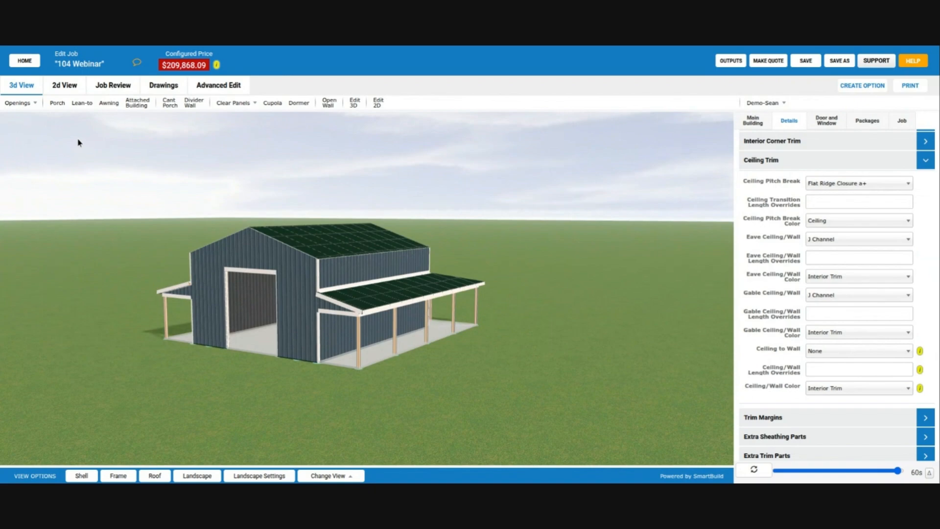
Start a new porch on the long eave wall in the Finish Truss Porch style and show its advanced options.
click(58, 103)
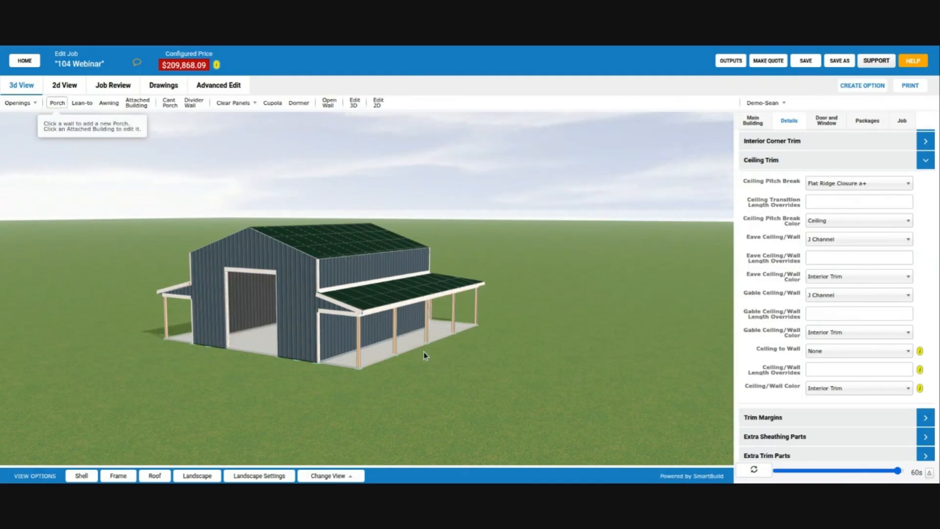
drag(424, 352, 365, 374)
click(353, 281)
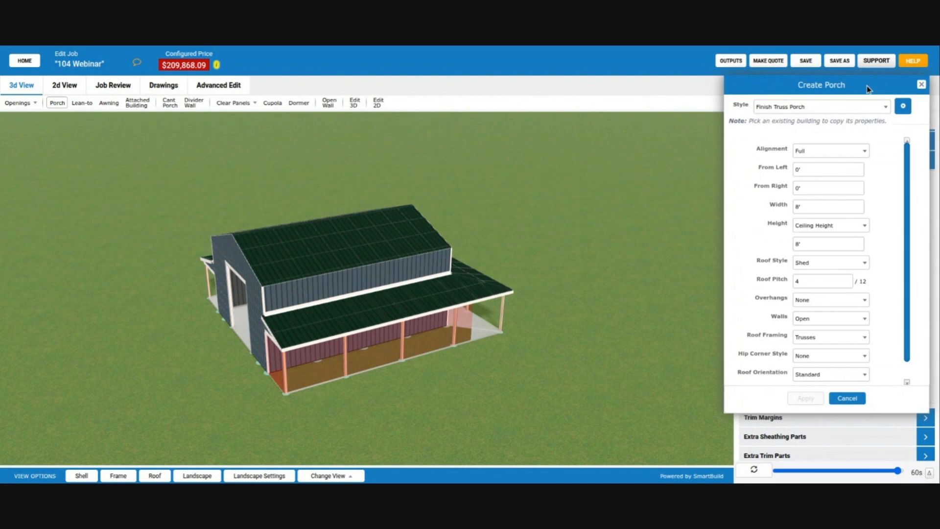
drag(880, 81, 824, 89)
scroll(772, 203, down, 1)
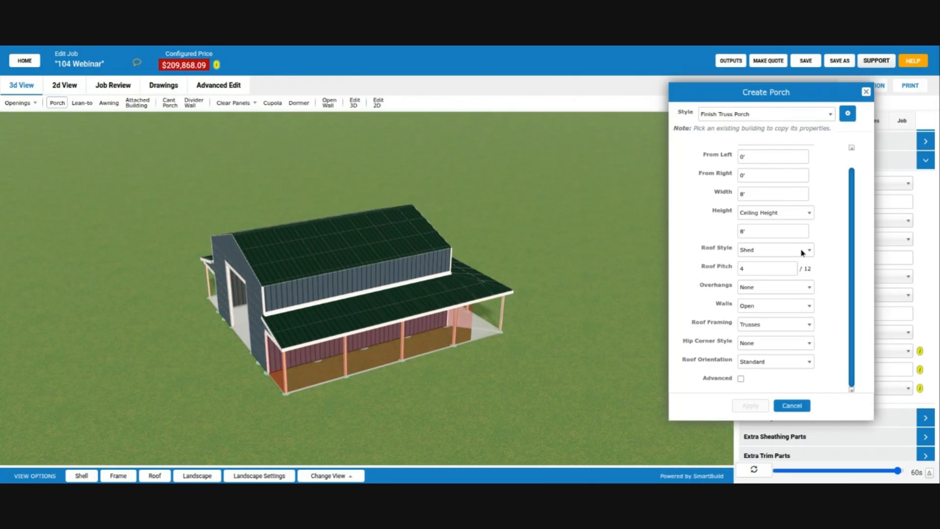
click(740, 379)
Review the Finish Truss Porch settings for alignment, height, ceiling, liner, slab, post spacing and truss framing.
scroll(720, 270, down, 3)
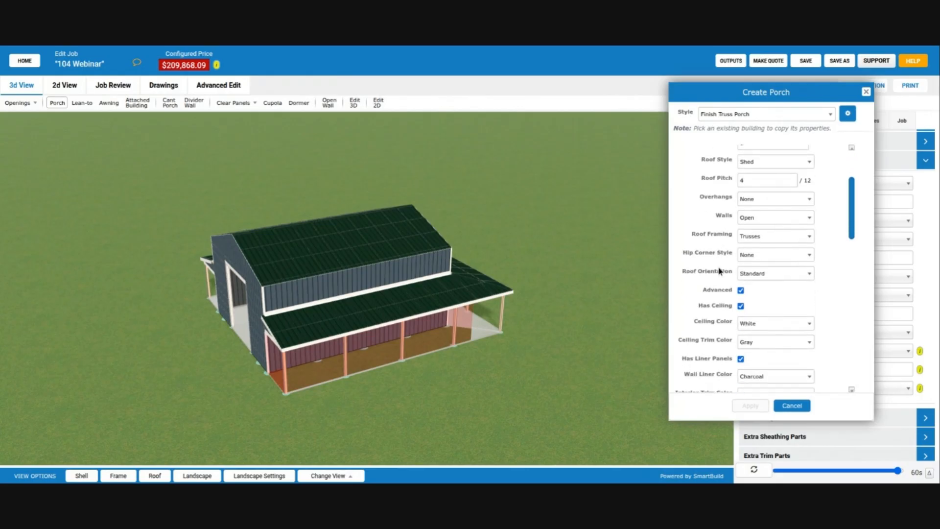
scroll(719, 270, down, 2)
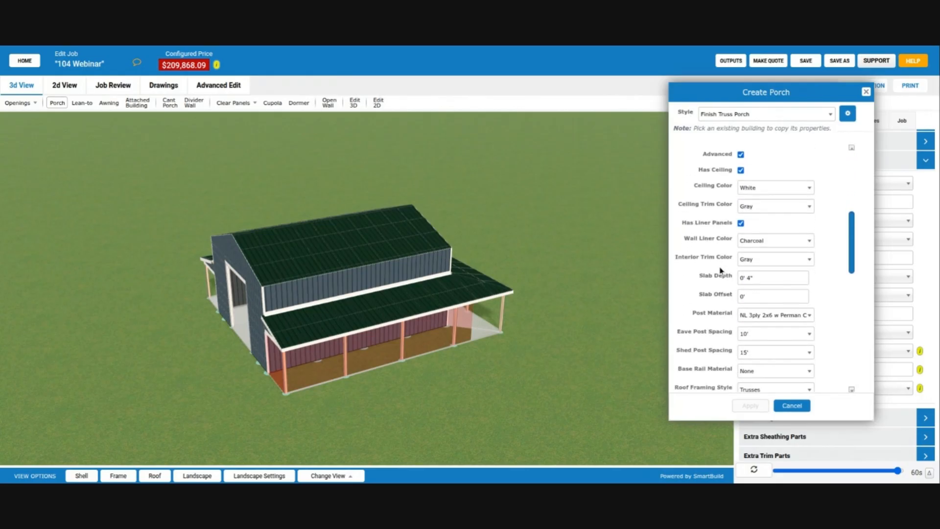
scroll(720, 270, down, 3)
scroll(722, 268, up, 3)
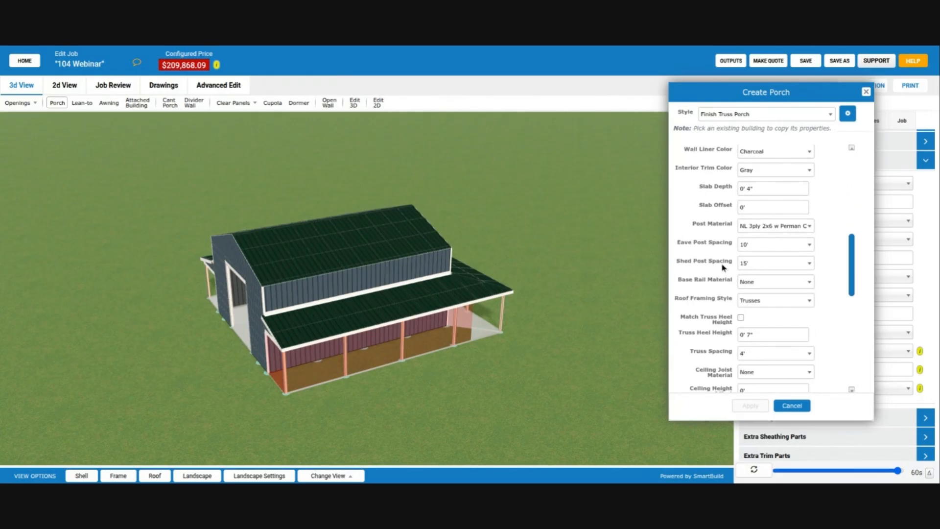
scroll(722, 263, up, 3)
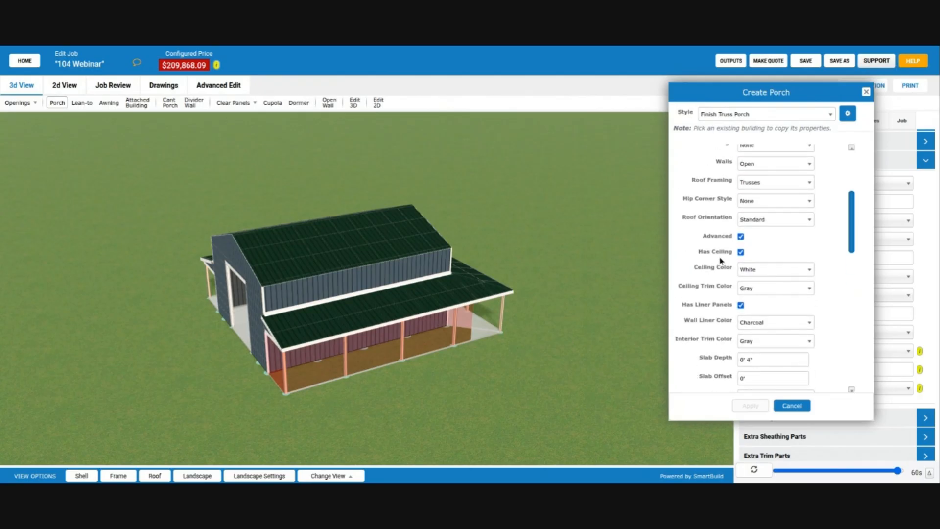
scroll(719, 261, up, 3)
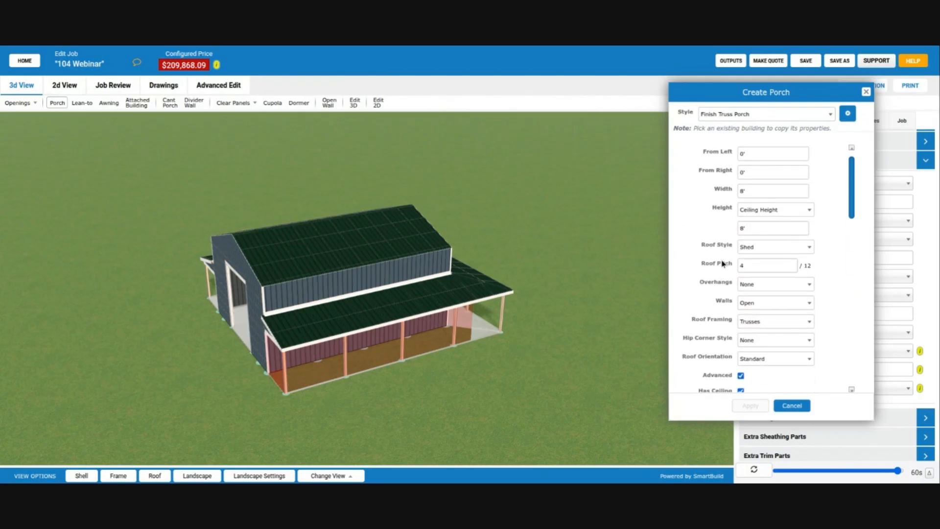
scroll(716, 273, up, 1)
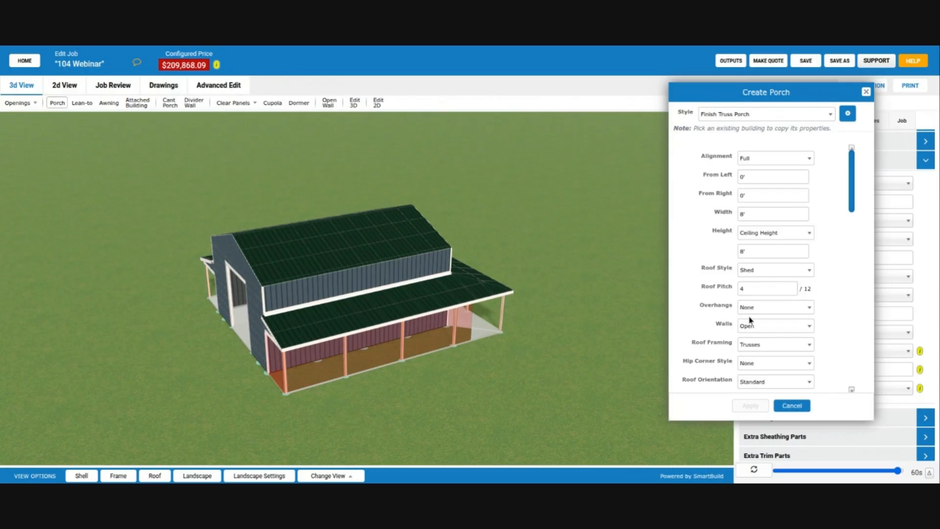
scroll(749, 320, down, 2)
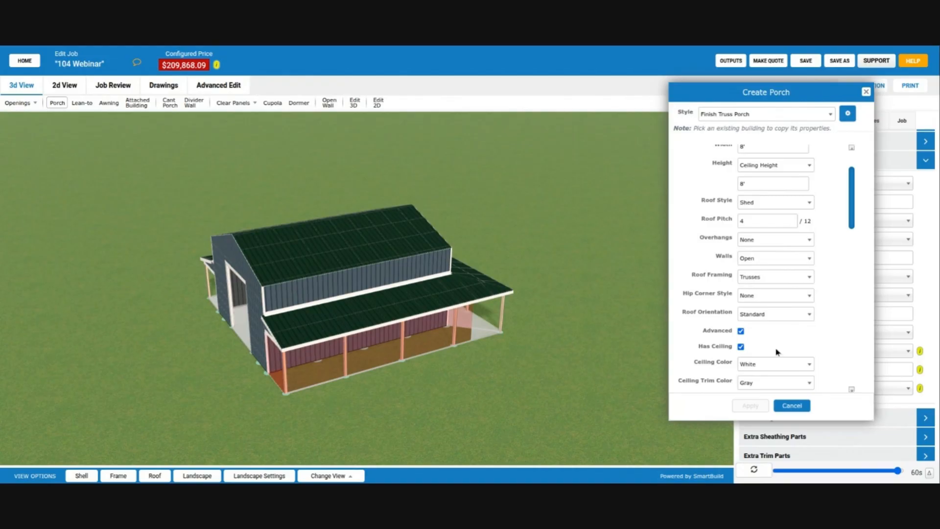
Compare how the Awning and Porch styles preset the new porch's size and wall type.
click(764, 115)
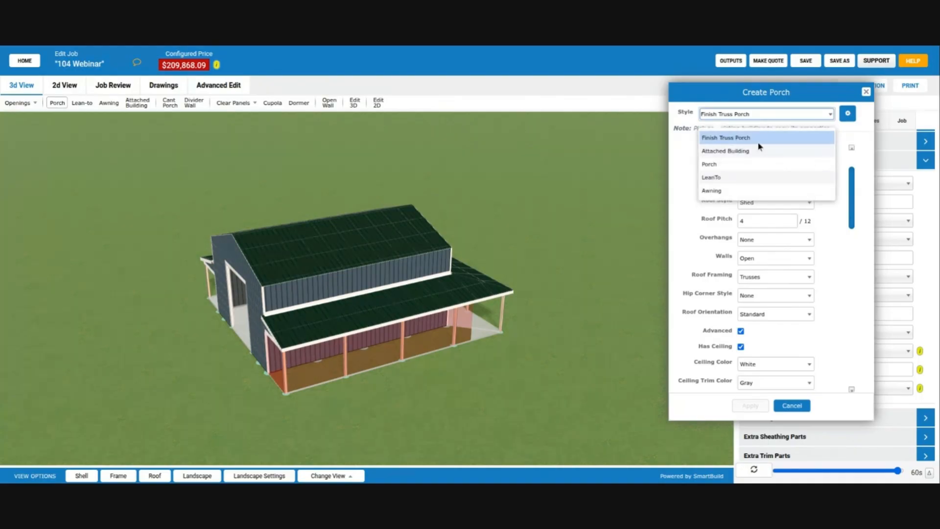
click(744, 190)
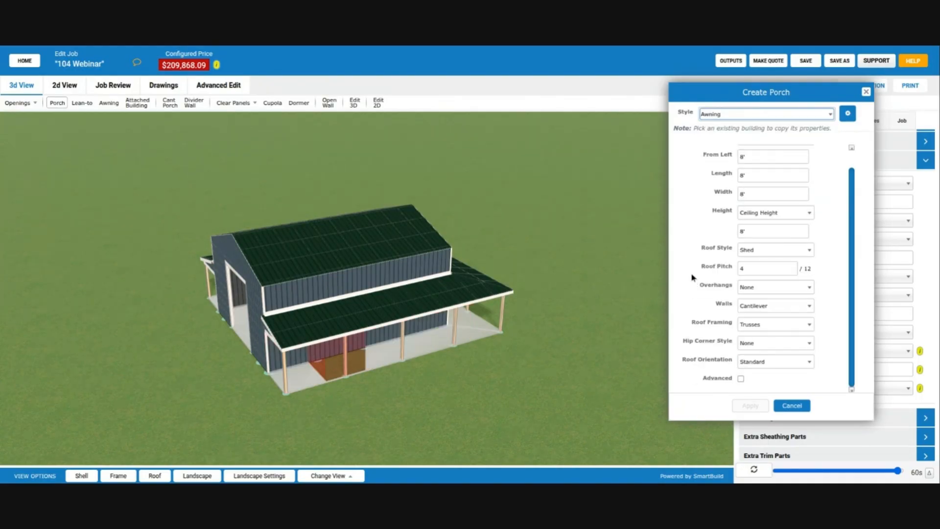
click(764, 119)
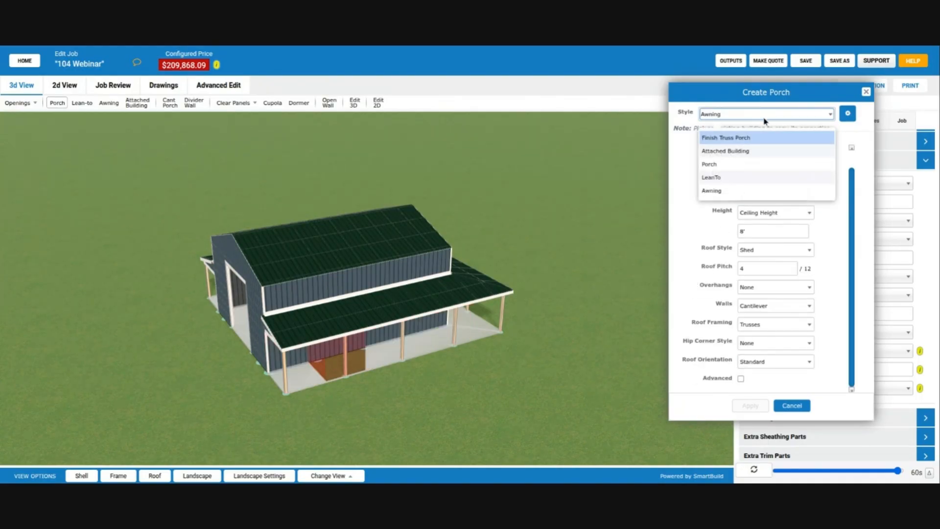
click(763, 165)
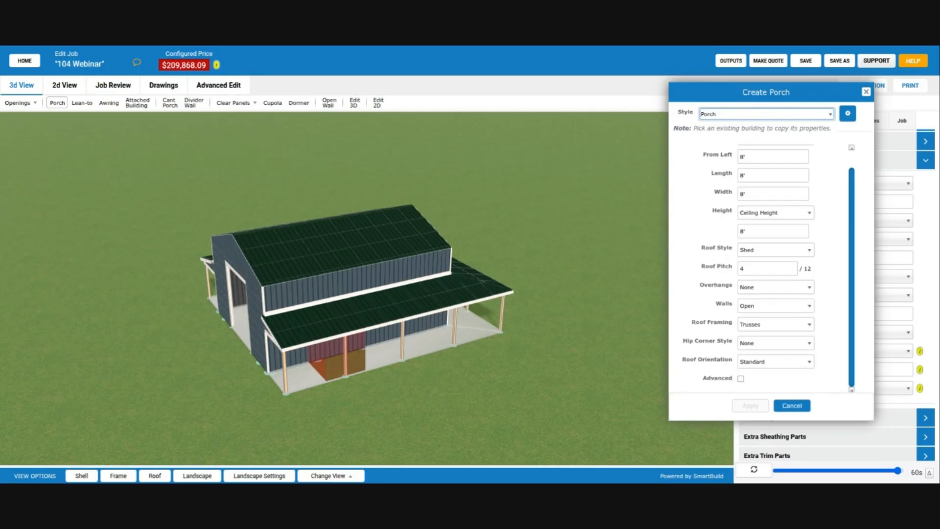
Switch the porch style to Awning and show its advanced options as far as the post and beam wrap trims.
click(785, 117)
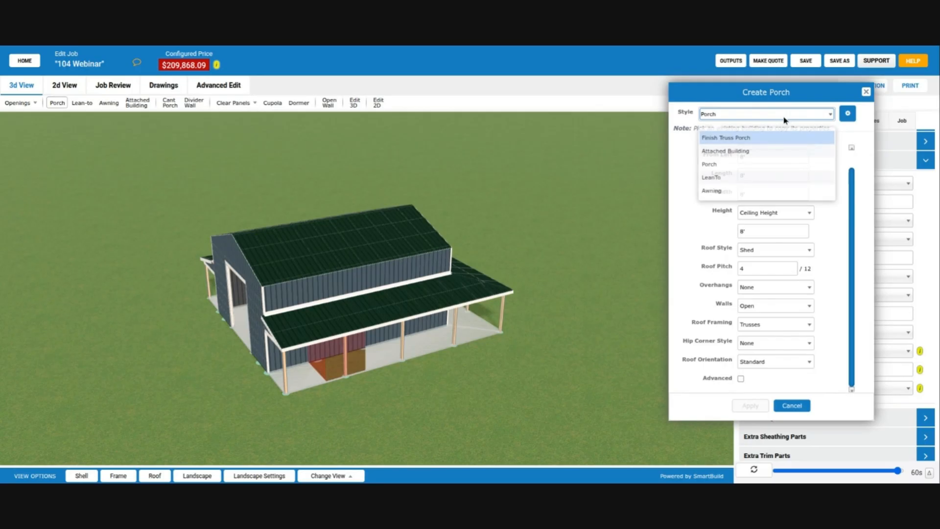
click(767, 194)
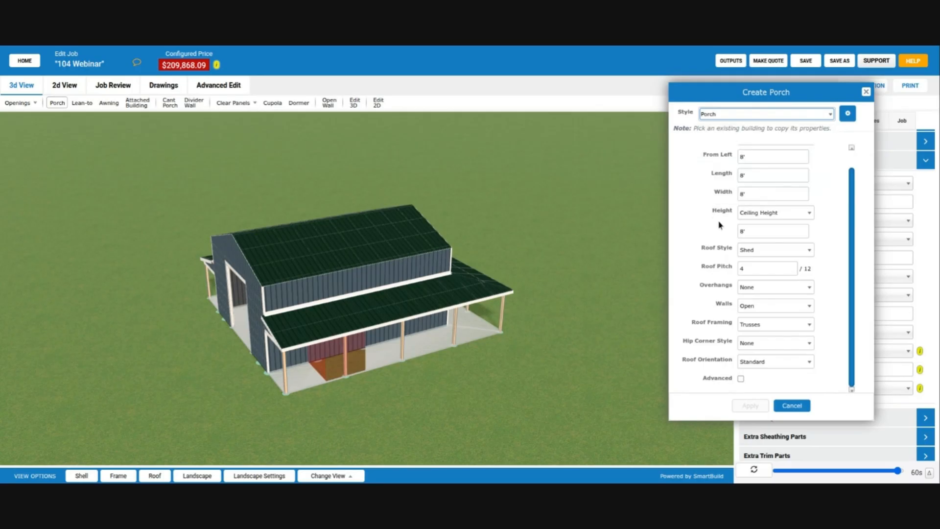
click(741, 379)
scroll(725, 269, down, 4)
scroll(723, 268, down, 4)
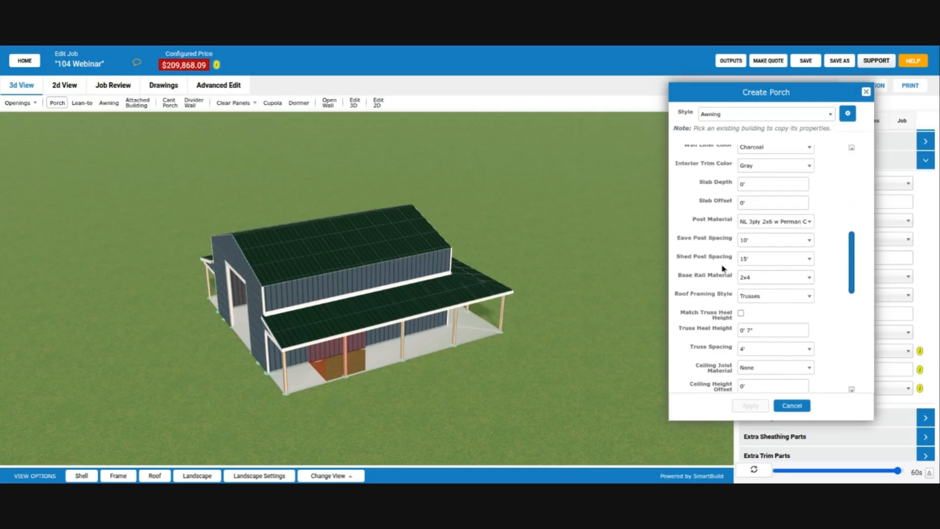
scroll(722, 249, down, 1)
scroll(722, 249, up, 2)
scroll(724, 247, down, 2)
scroll(723, 247, down, 4)
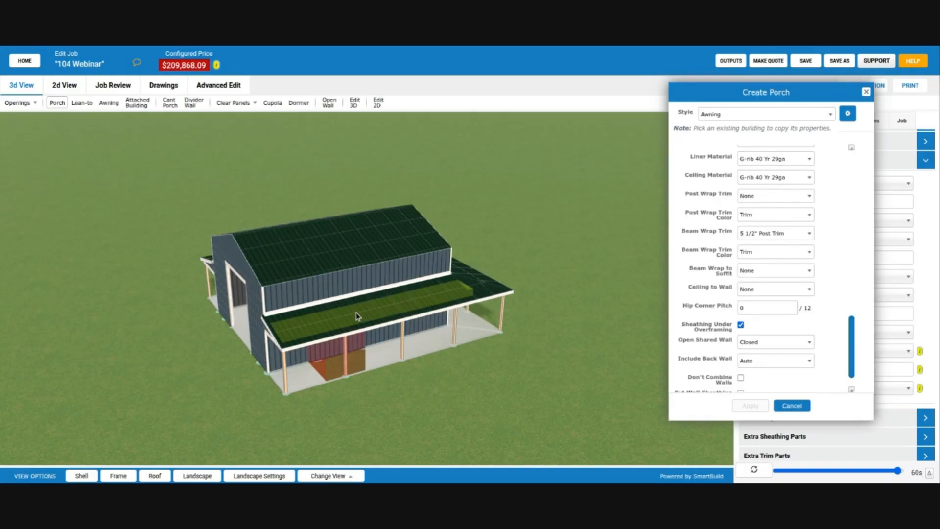
Set the Awning style's Beam Wrap Trim to None and save the porch style.
click(775, 237)
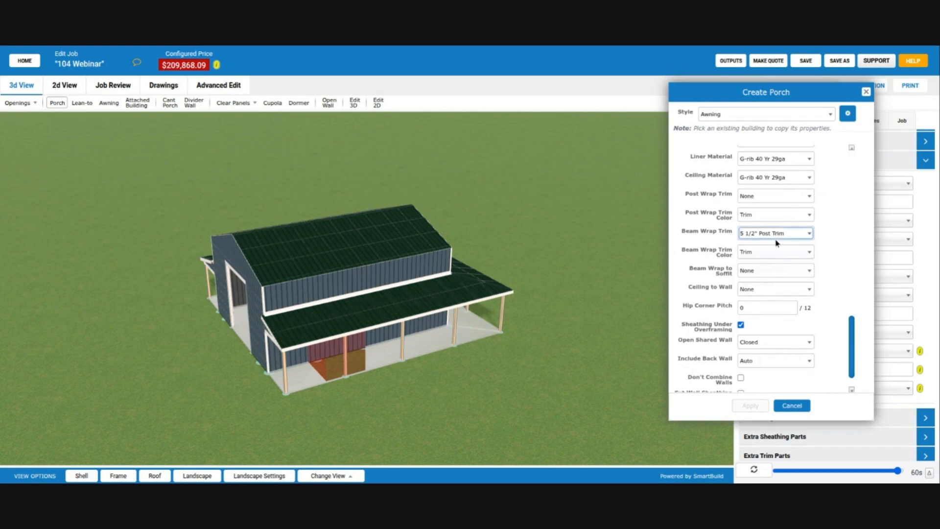
click(770, 258)
key(Up)
click(847, 113)
click(869, 137)
drag(812, 93, 668, 110)
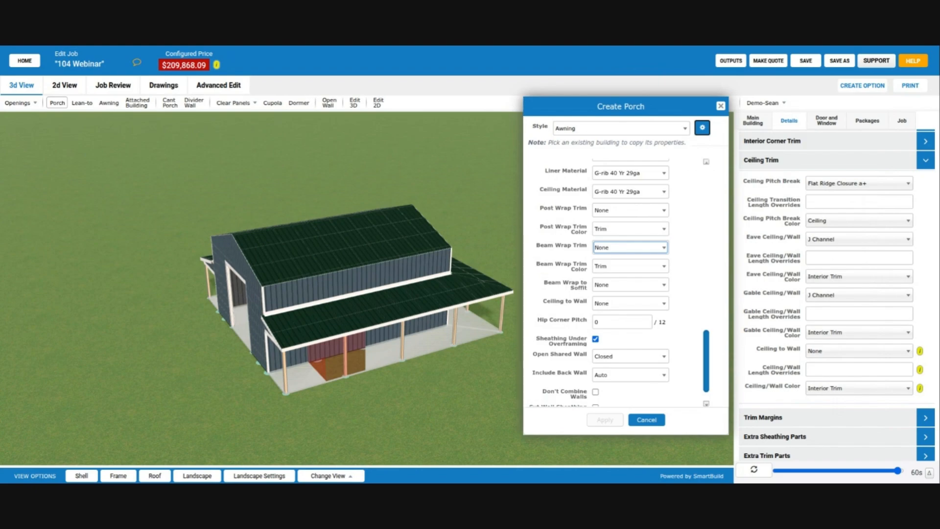
Switch to the Porch style, set its alignment to Full, and save the porch style.
scroll(625, 311, up, 10)
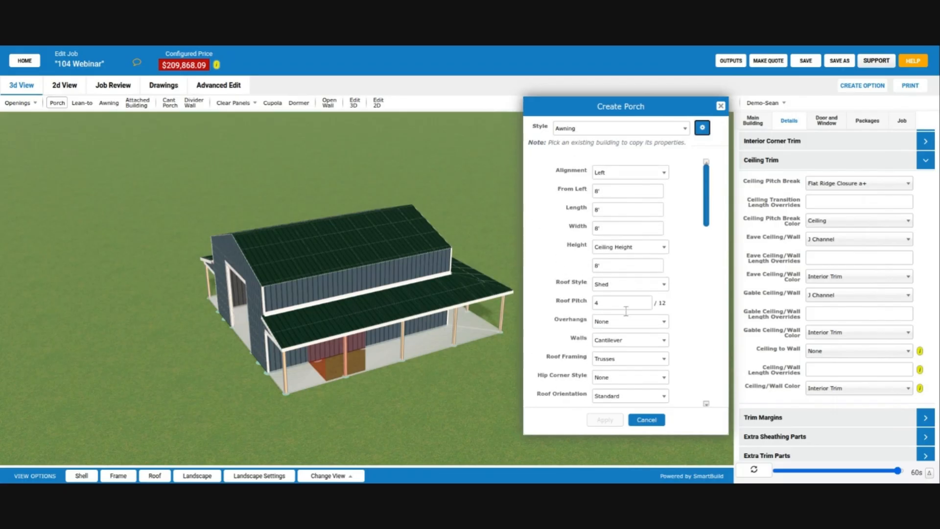
click(624, 301)
click(642, 131)
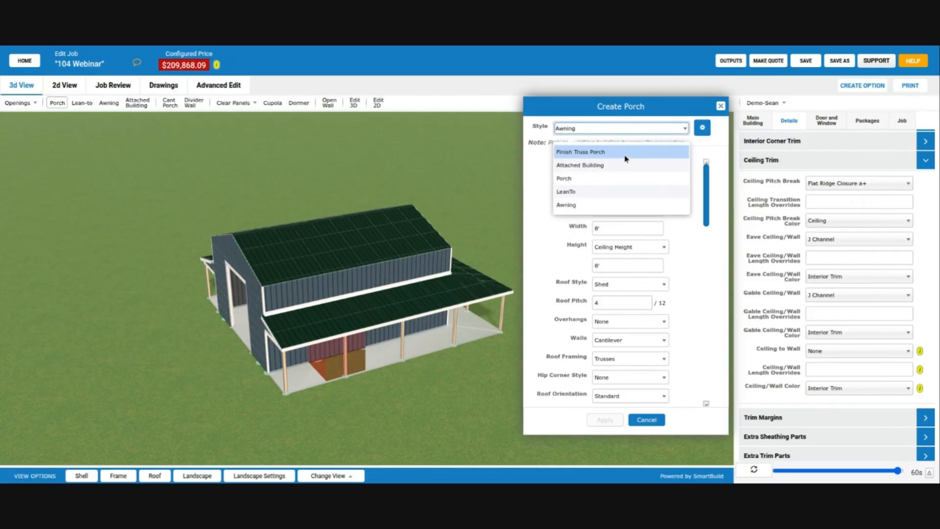
click(611, 179)
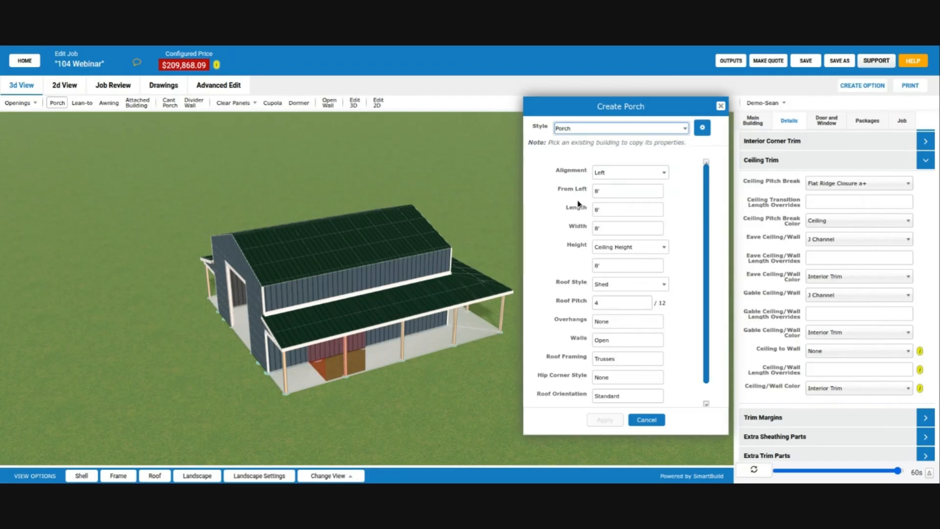
click(625, 179)
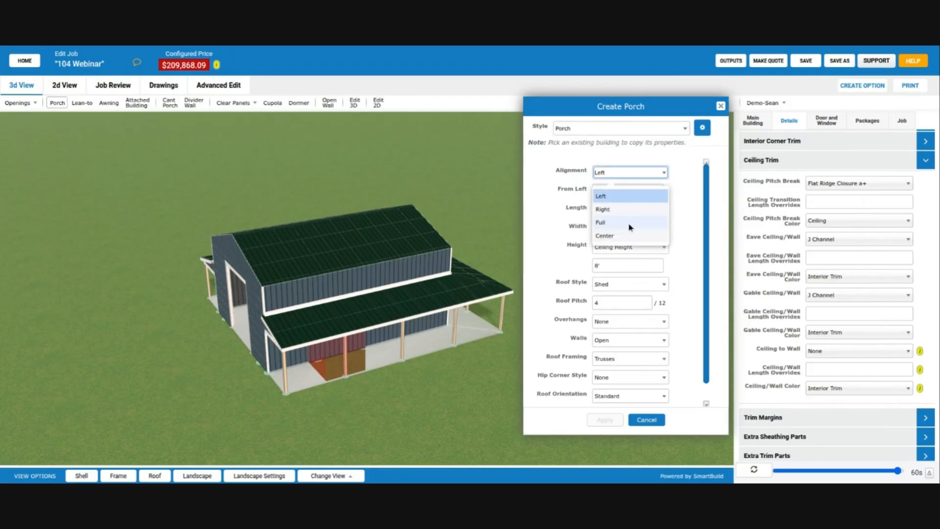
click(629, 223)
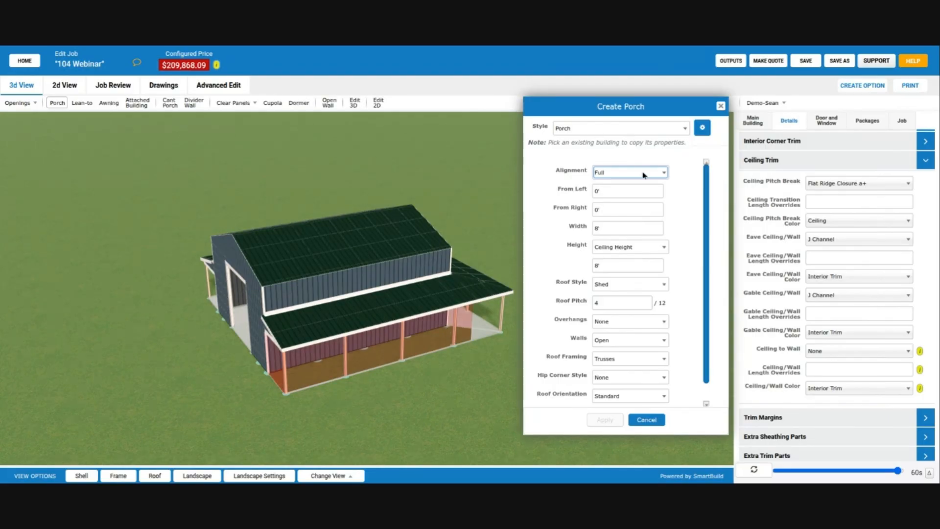
click(702, 128)
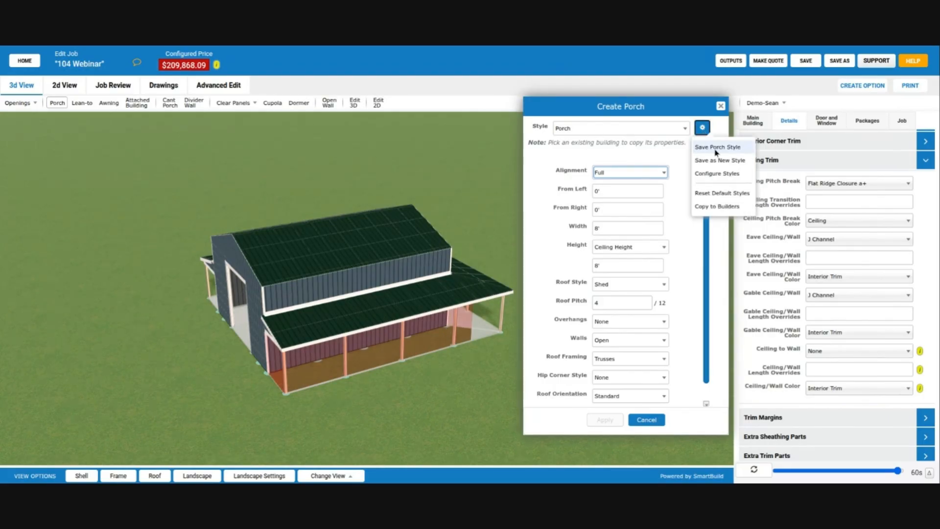
click(715, 152)
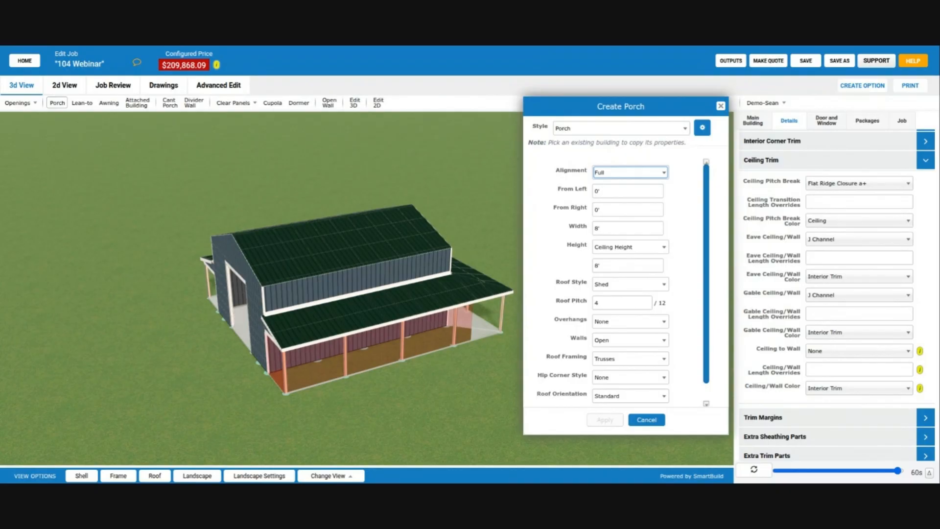
click(669, 127)
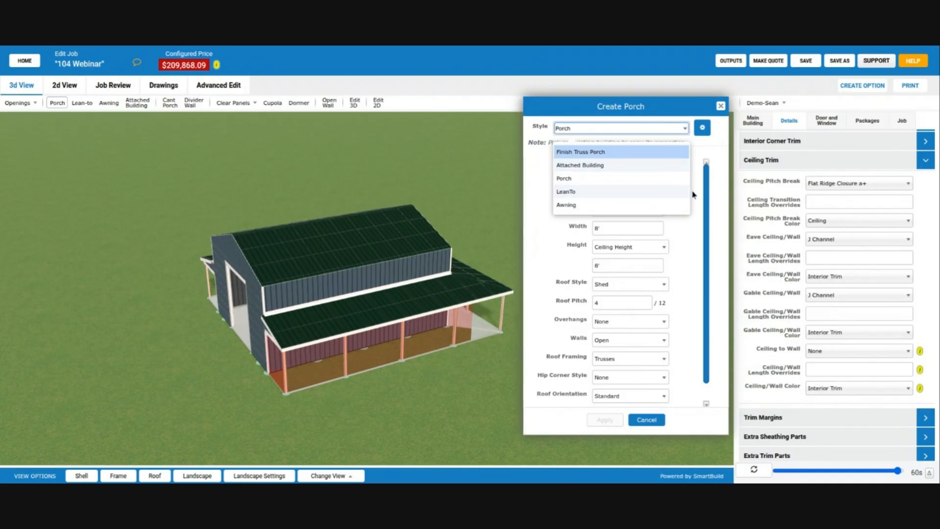
click(537, 248)
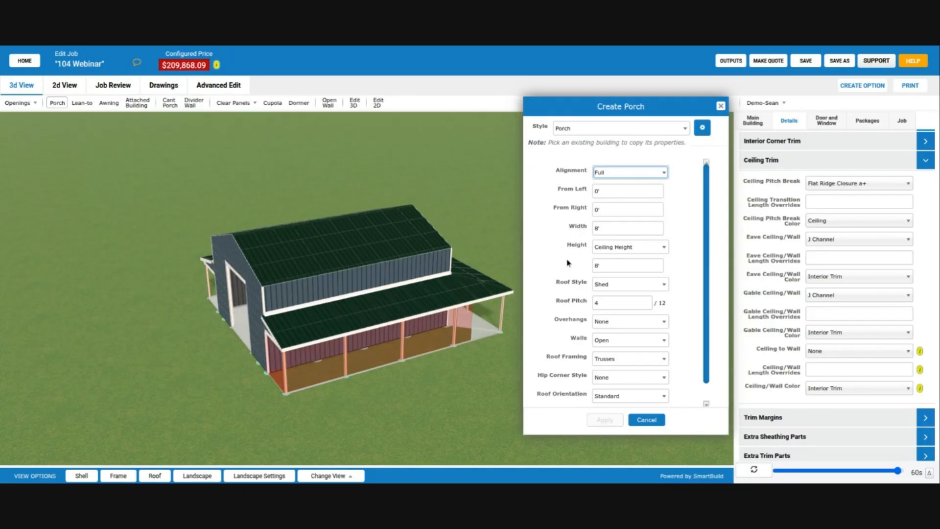
click(615, 176)
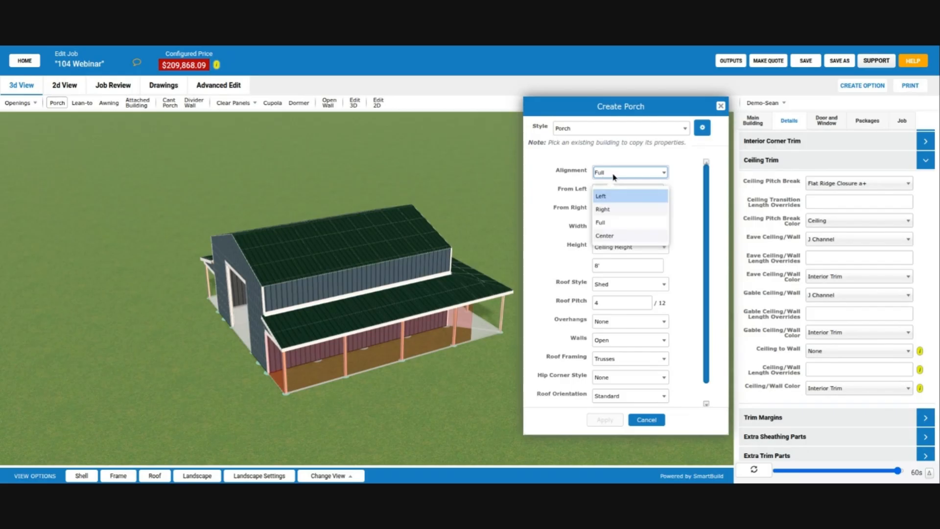
click(610, 199)
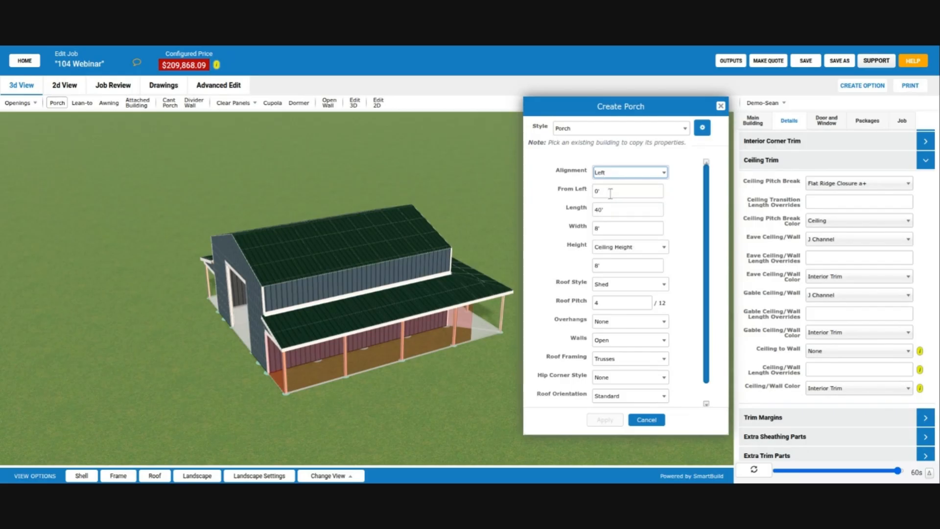
click(624, 174)
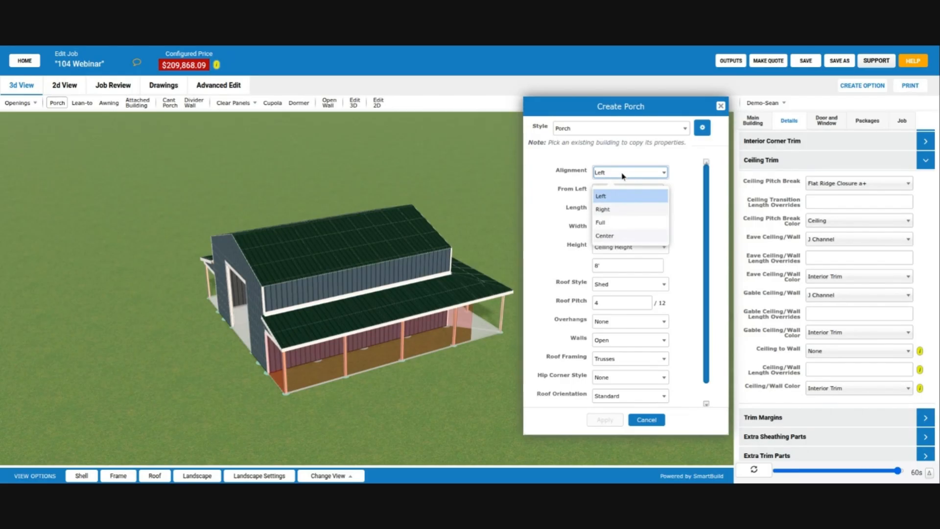
click(624, 223)
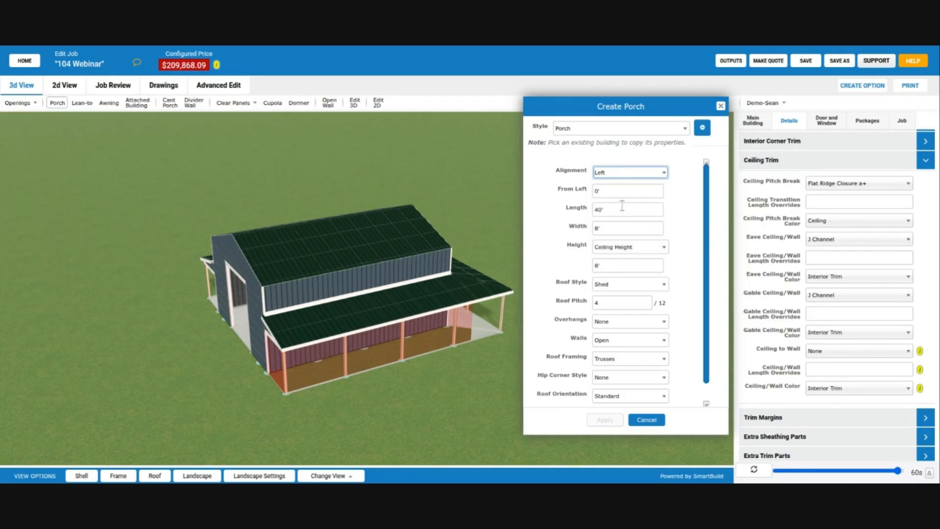
click(617, 191)
text(10')
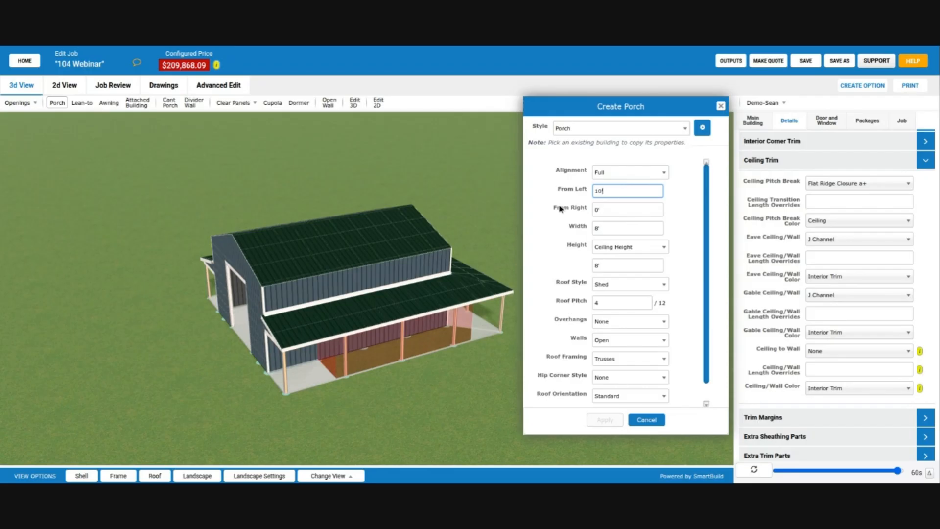
drag(451, 404, 375, 382)
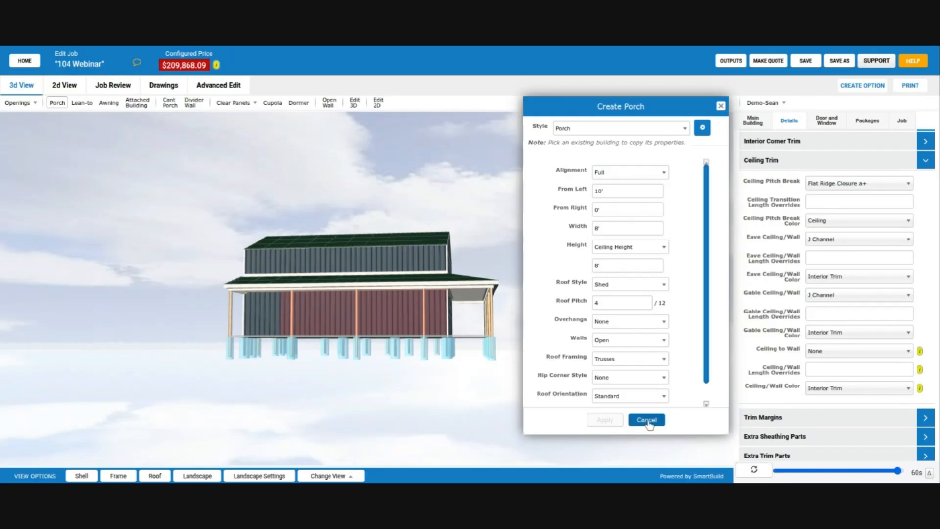
click(720, 107)
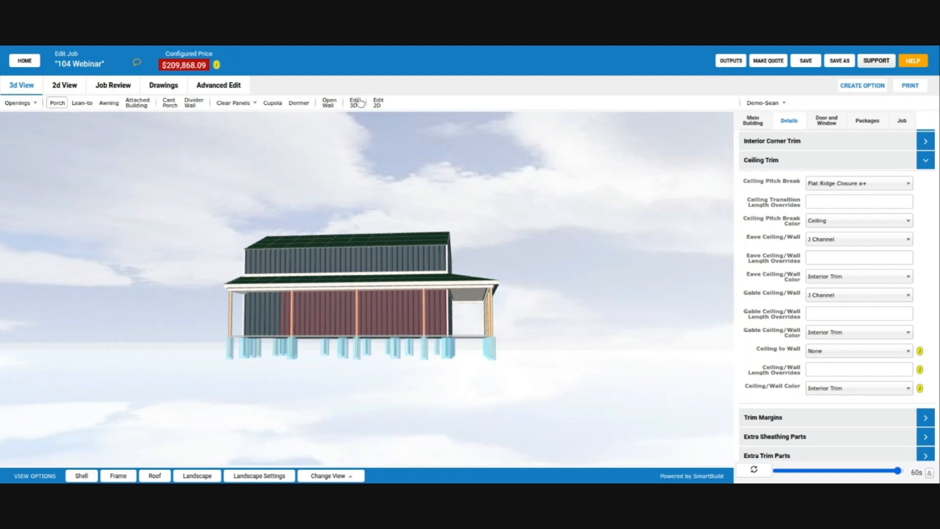
Edit the existing porch on the eave side, keeping Full alignment with a 10' From Left offset, and apply the change.
click(376, 281)
double_click(375, 284)
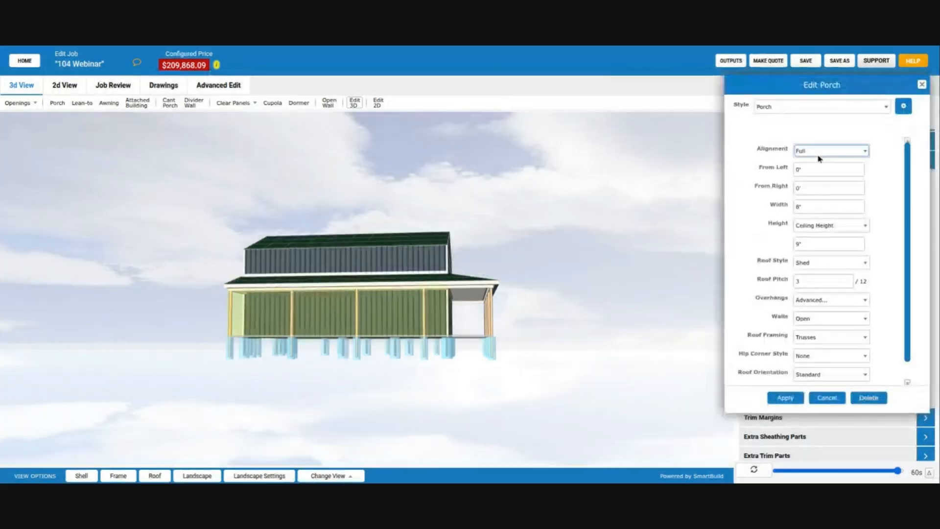
click(818, 152)
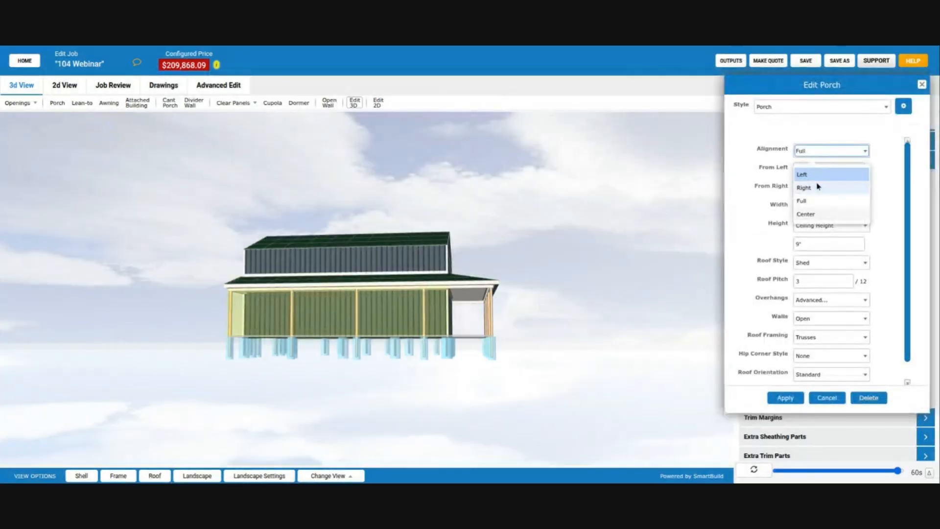
click(818, 174)
click(820, 168)
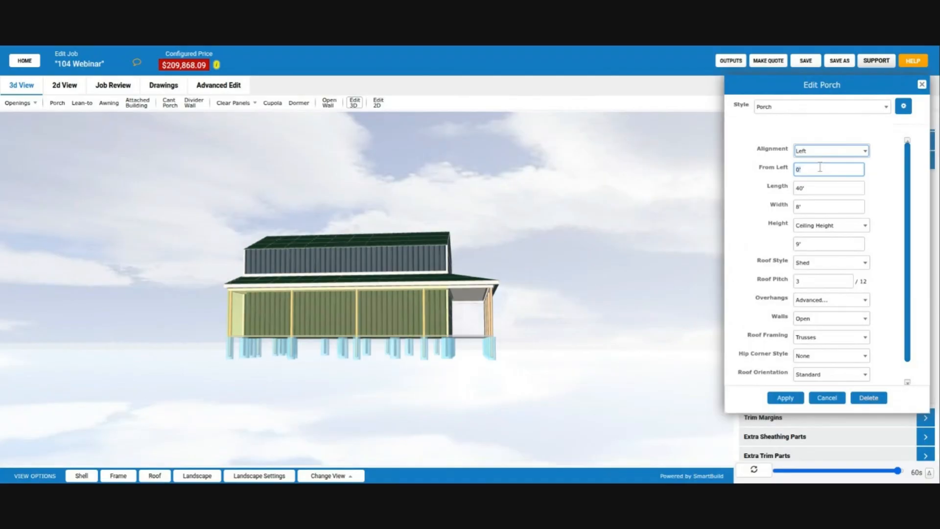
click(819, 152)
click(816, 202)
click(812, 169)
text(10)
key(Tab)
click(562, 258)
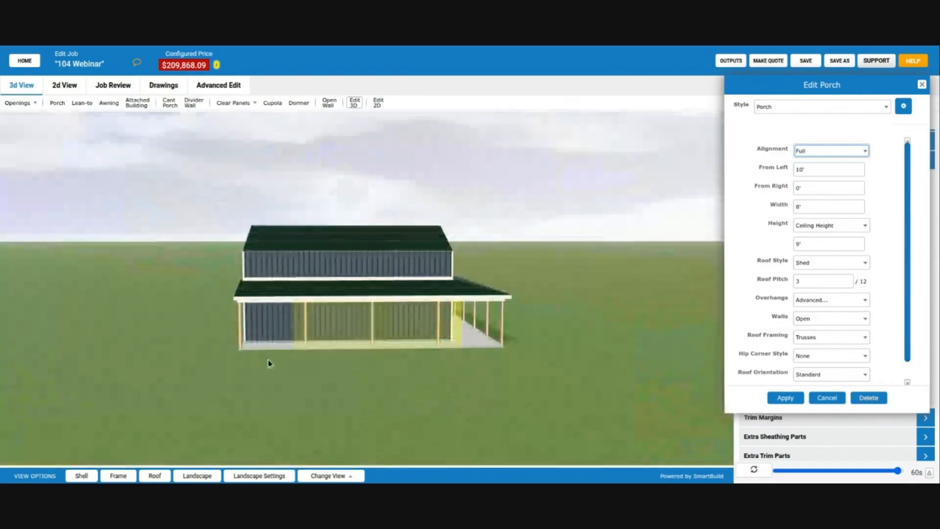
scroll(289, 348, up, 4)
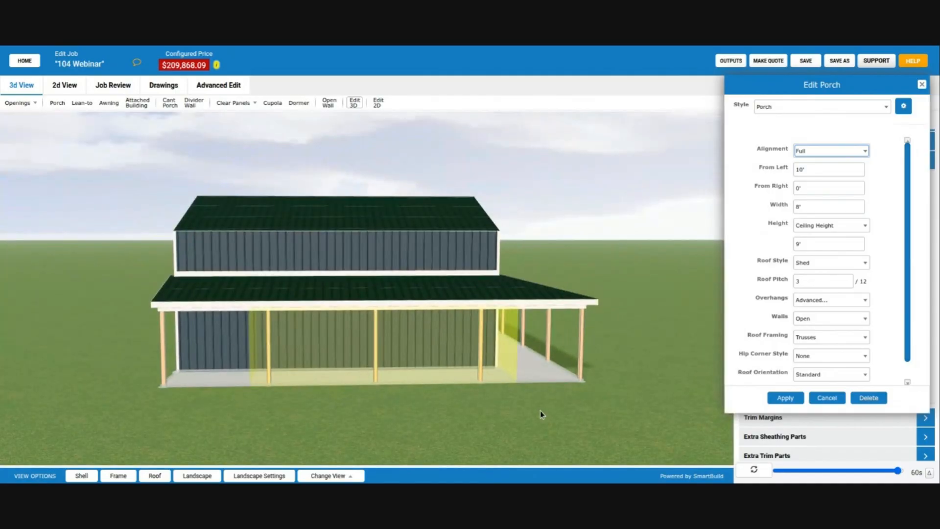
click(658, 395)
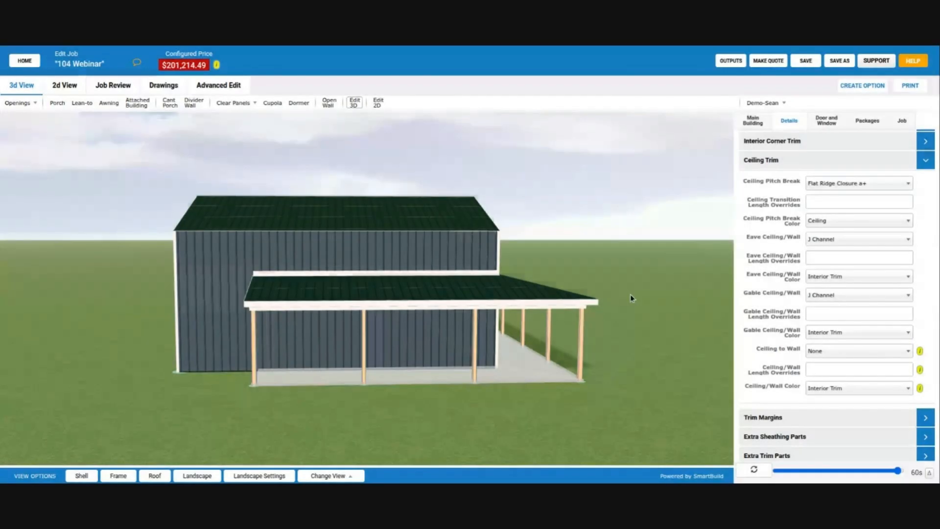
Open the porch on the opposite eave side for editing and set it to Right alignment with a 10' From Right offset.
drag(594, 278, 266, 352)
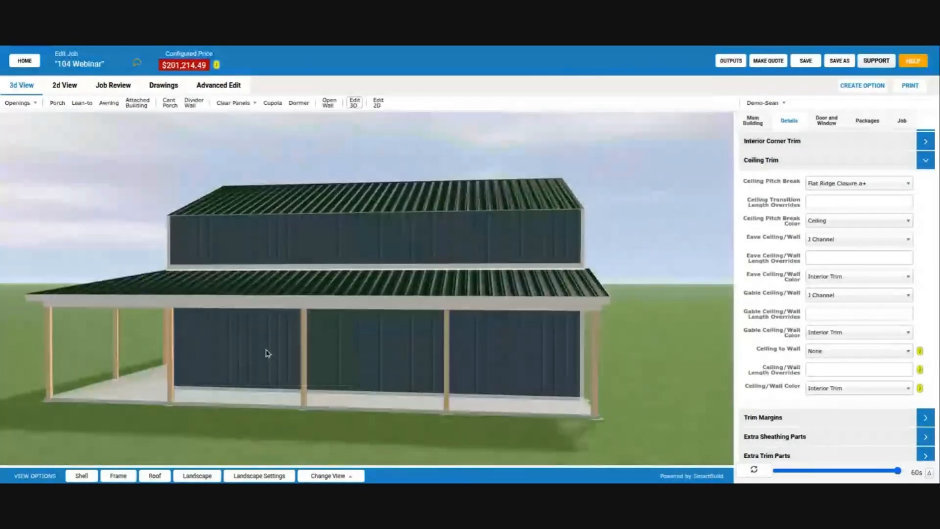
double_click(302, 287)
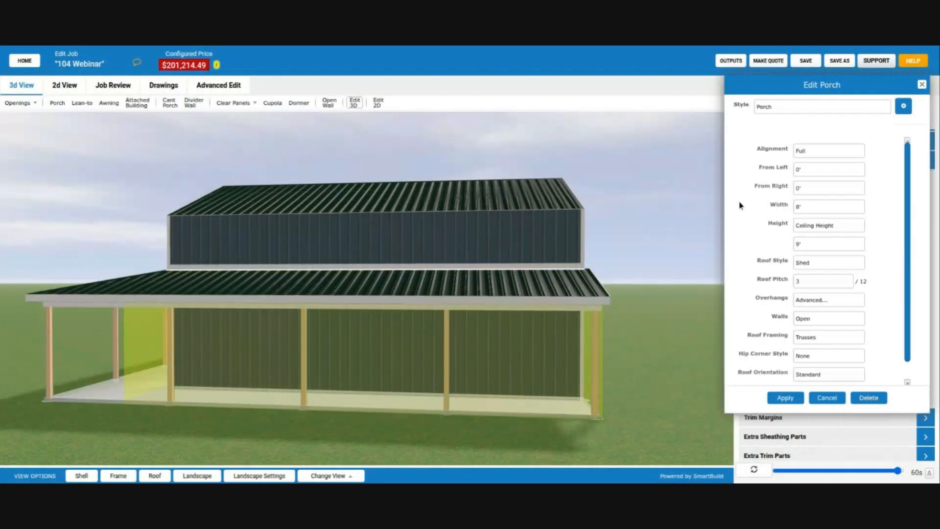
click(830, 152)
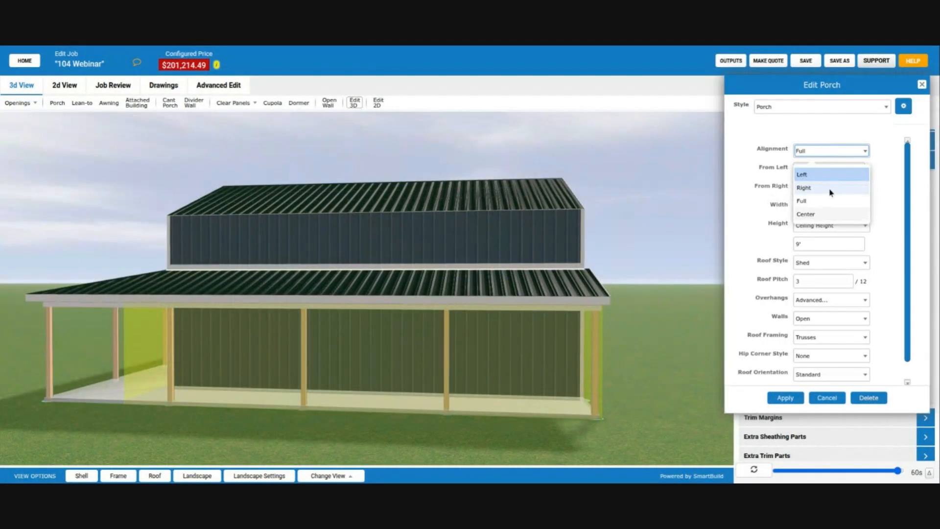
click(831, 192)
click(824, 169)
key(BackSpace)
key(BackSpace)
text(10)
key(Tab)
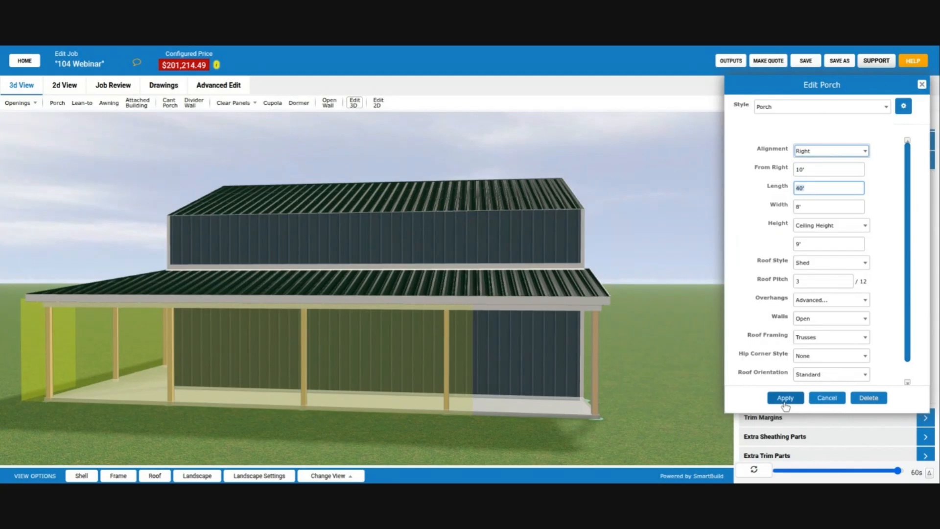
click(816, 171)
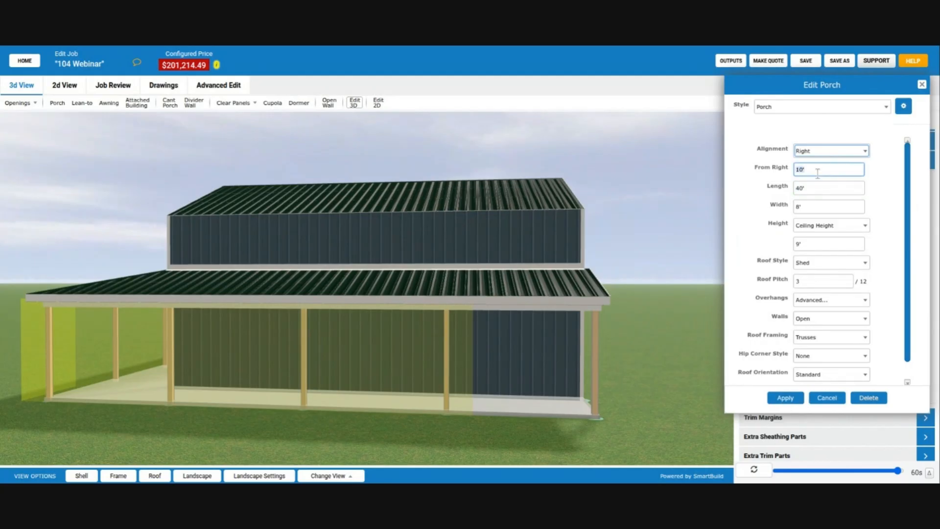
drag(399, 458, 421, 455)
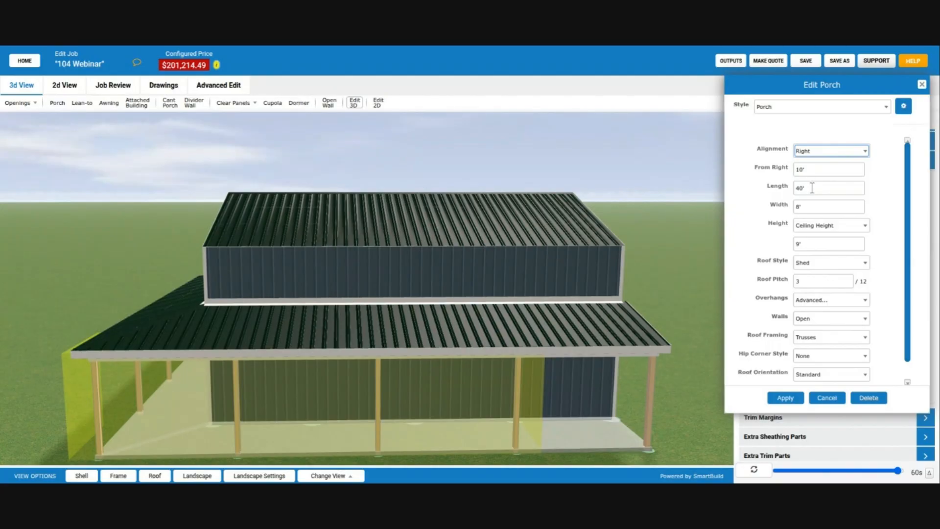
scroll(654, 248, down, 2)
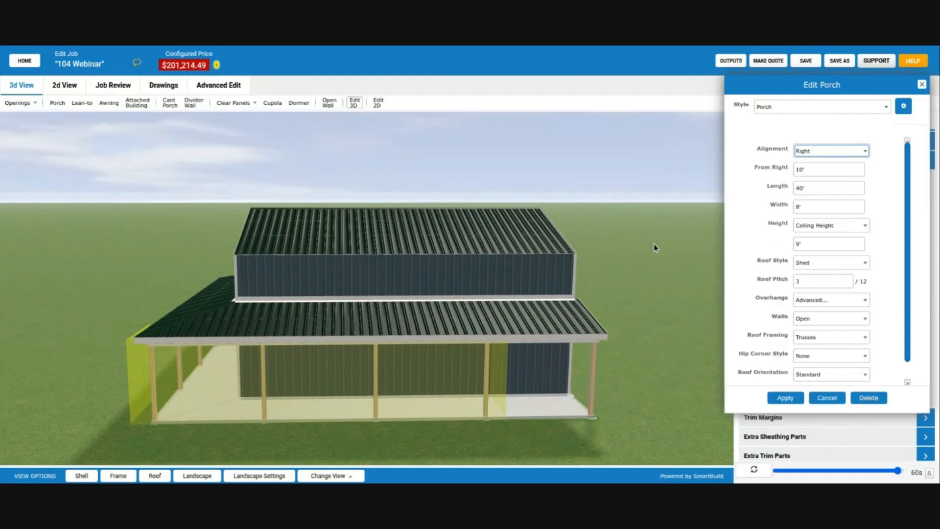
Set this porch's alignment to Full with a From Left offset of 0', and apply the change.
click(835, 151)
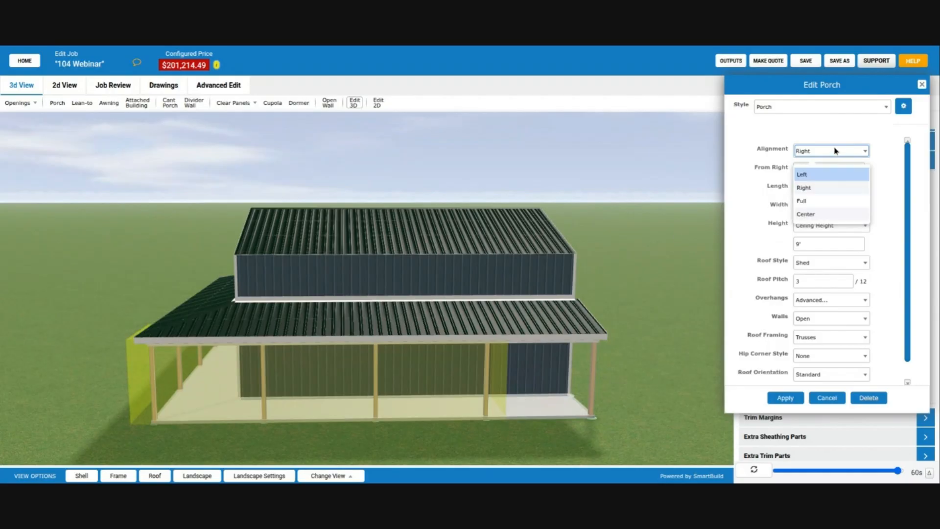
click(826, 201)
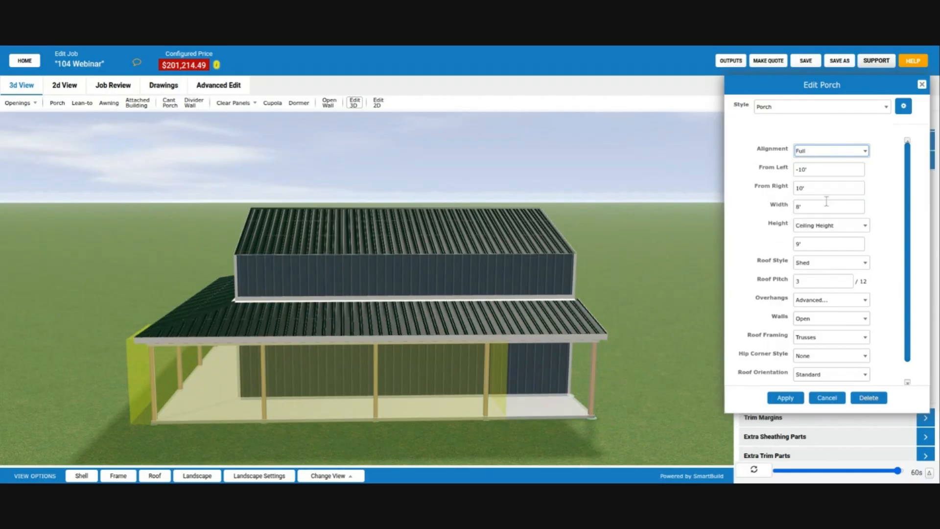
click(832, 169)
triple_click(832, 171)
text(10)
key(Tab)
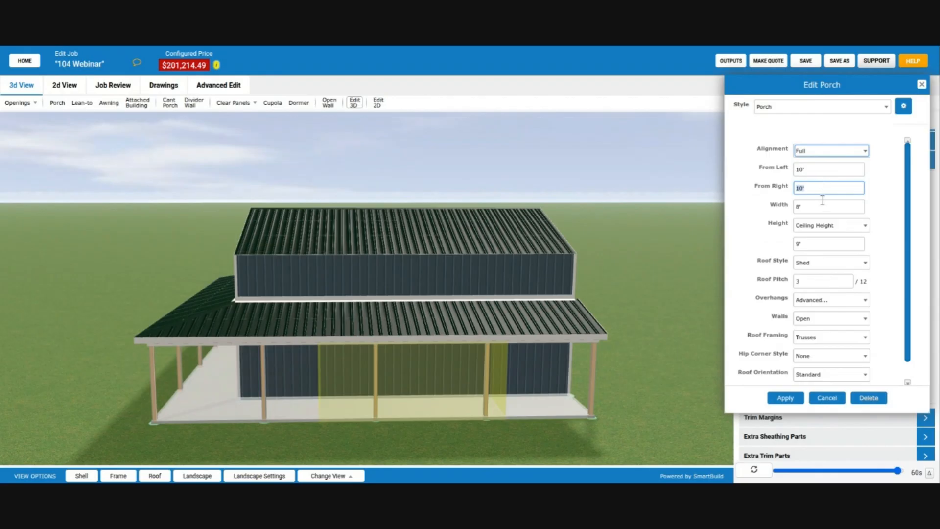
triple_click(818, 170)
text(0)
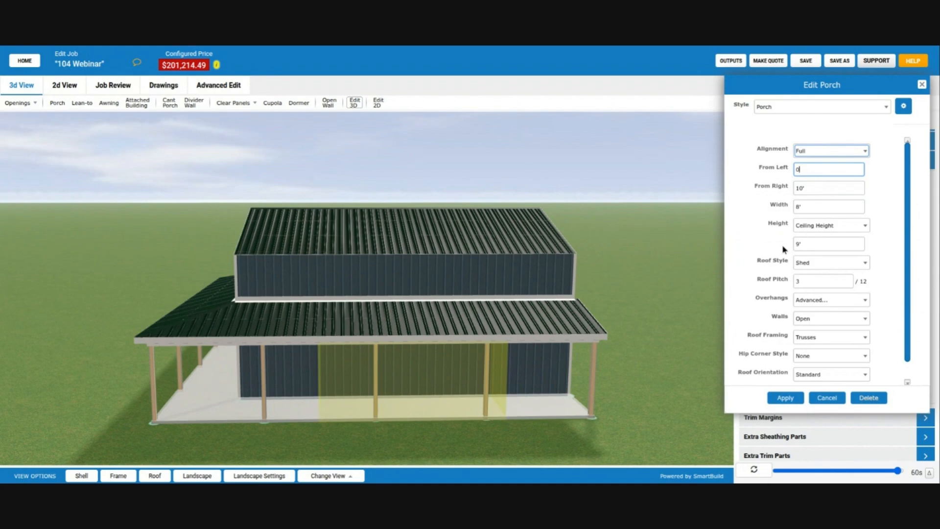
click(758, 247)
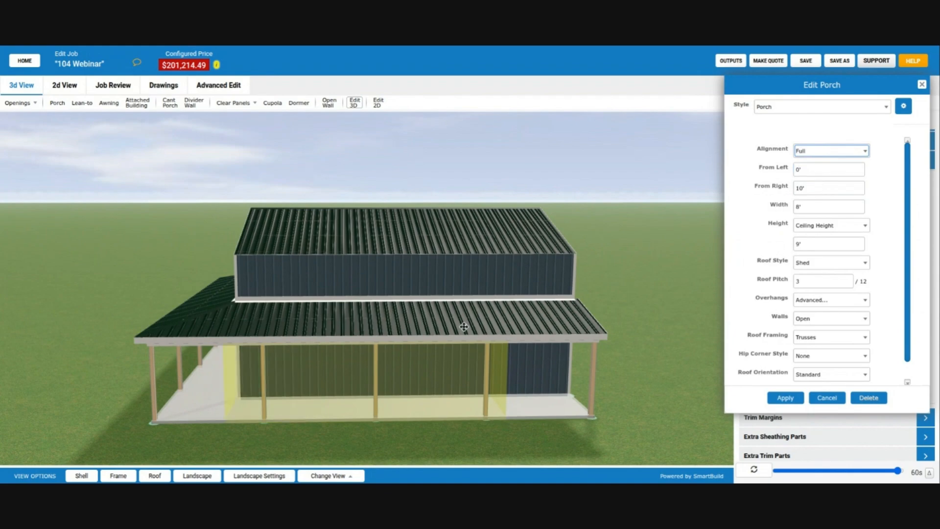
drag(510, 299, 764, 381)
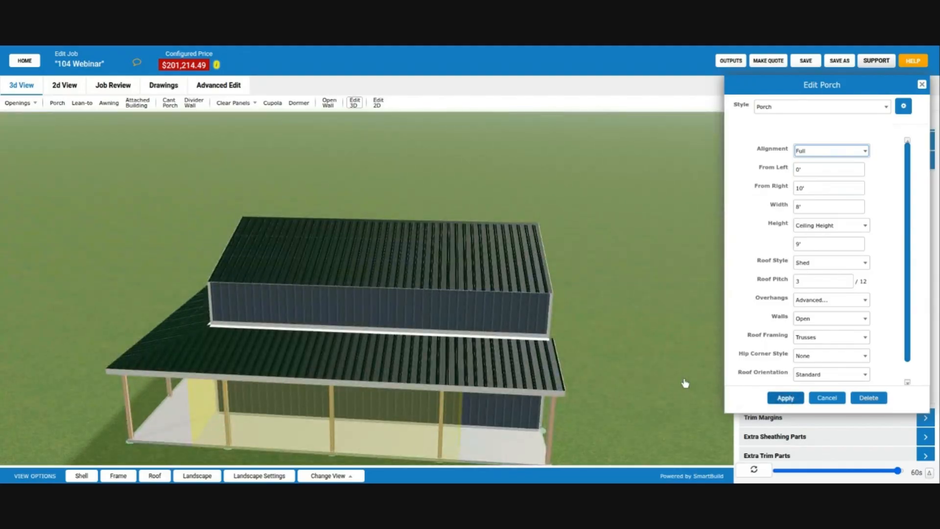
click(785, 397)
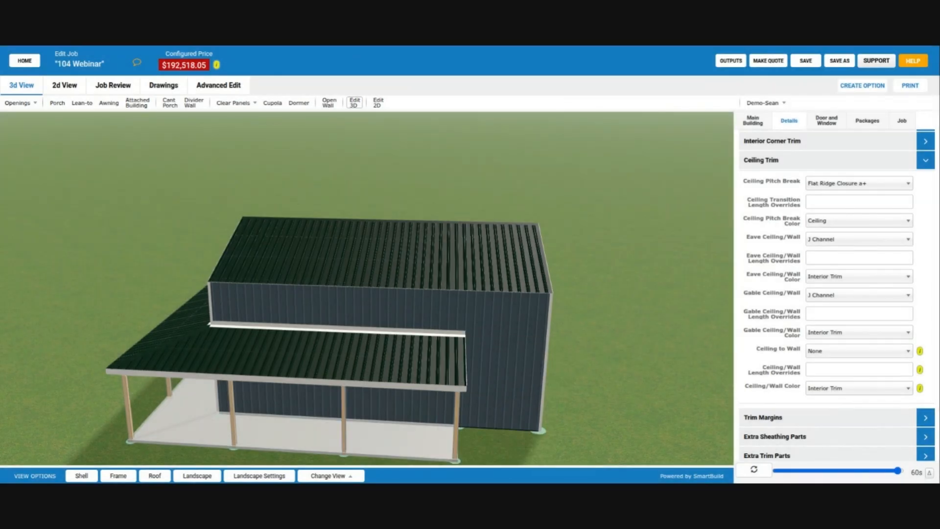
Set the main building's width to 40' and length to 50', and regenerate the model.
drag(535, 306, 465, 340)
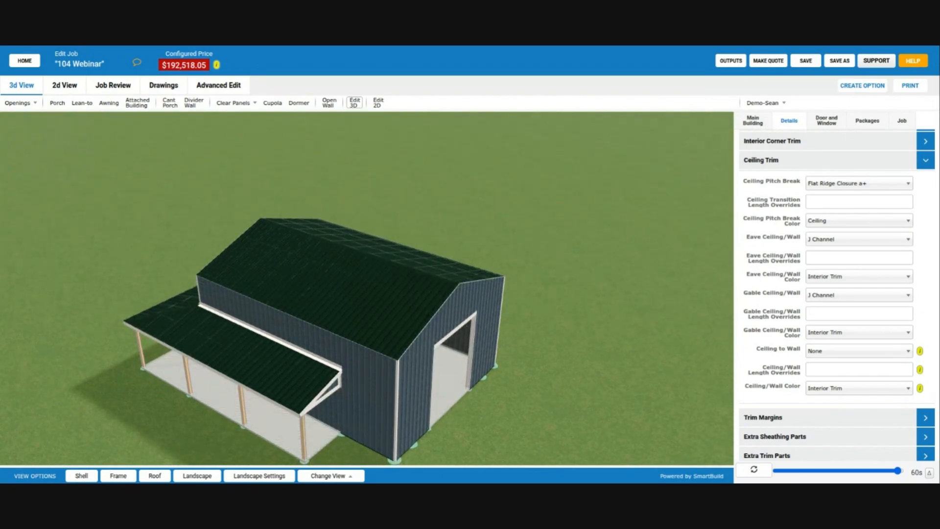
click(752, 121)
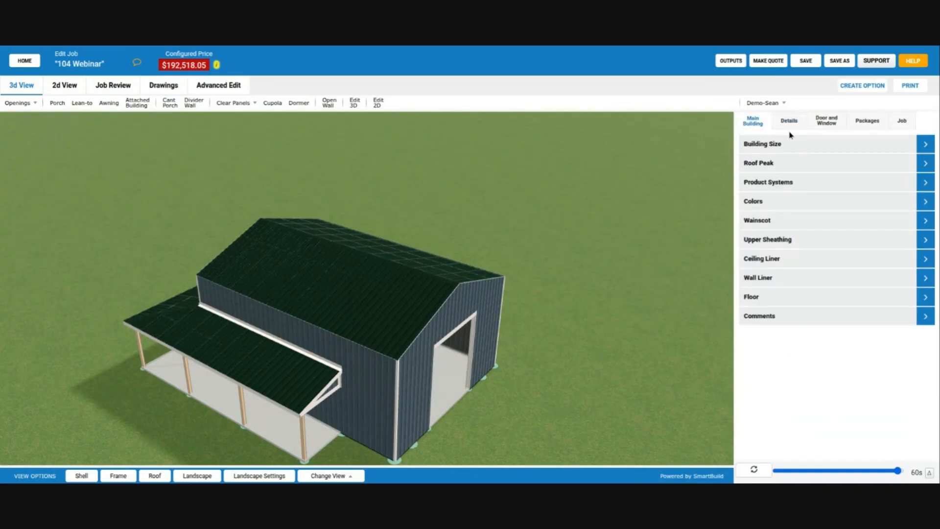
click(793, 144)
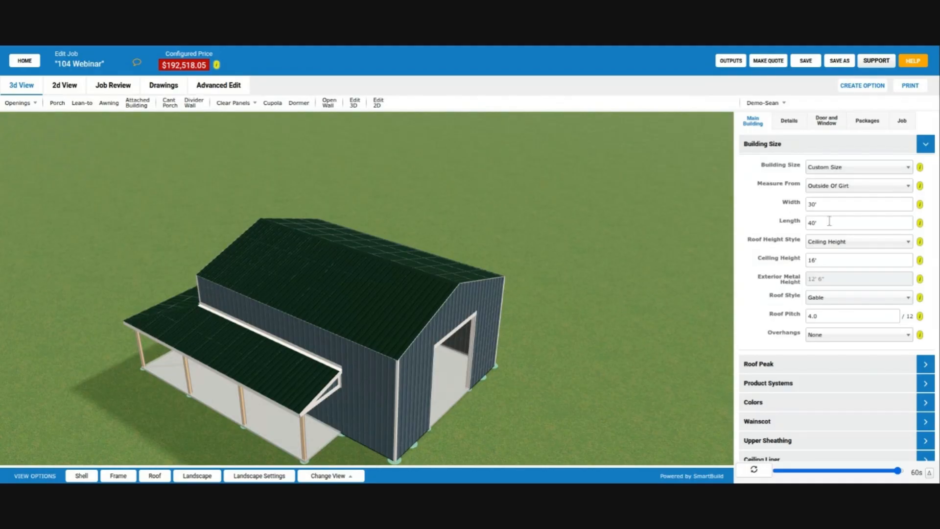
click(823, 206)
text(40)
key(Tab)
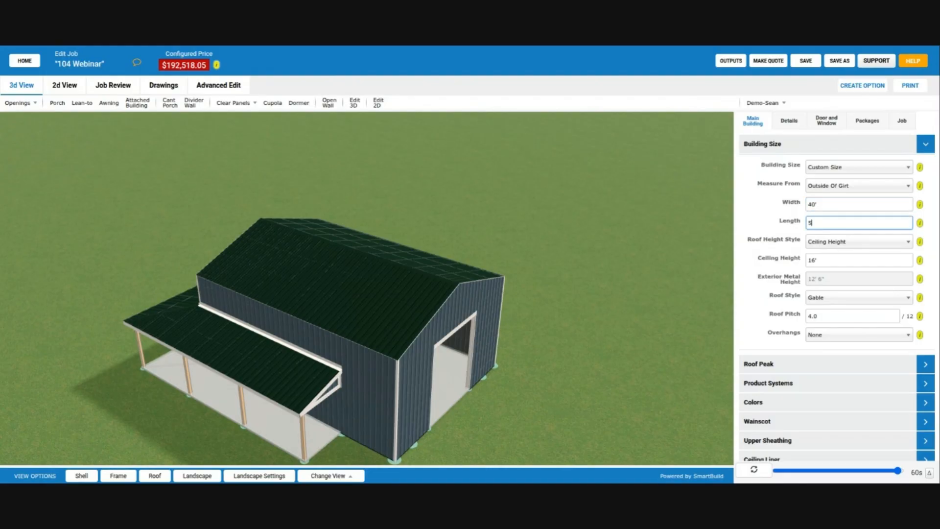
text(50)
key(Tab)
click(753, 467)
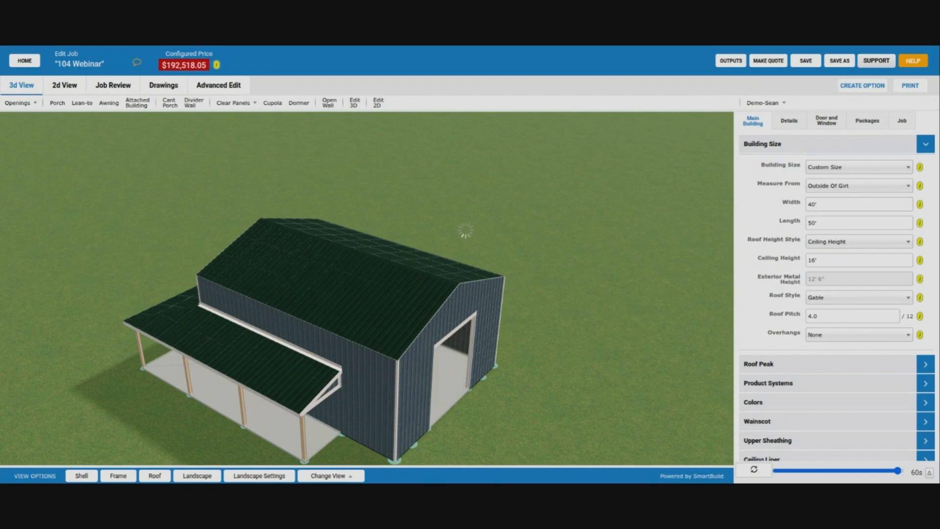
scroll(646, 327, down, 3)
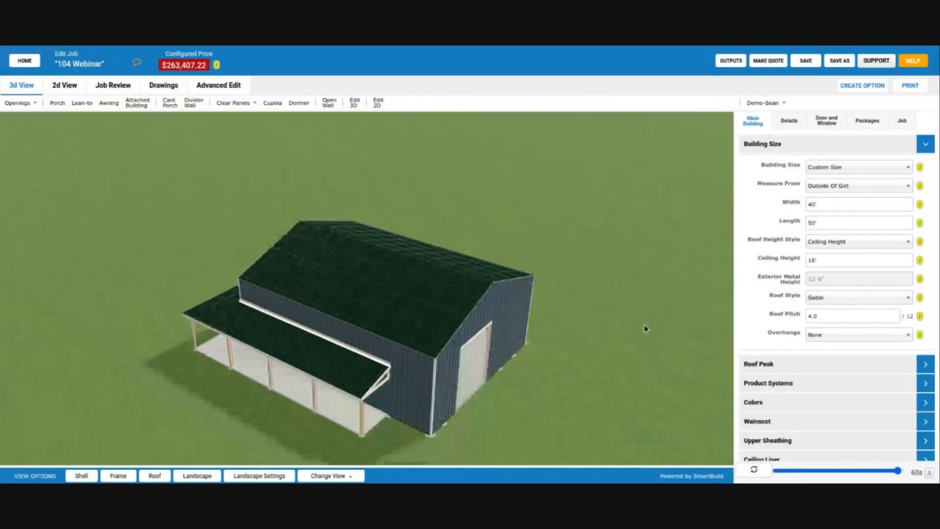
Start a new porch on the eave wall beside the existing porch, view its style management options, and cancel.
drag(646, 327, 443, 345)
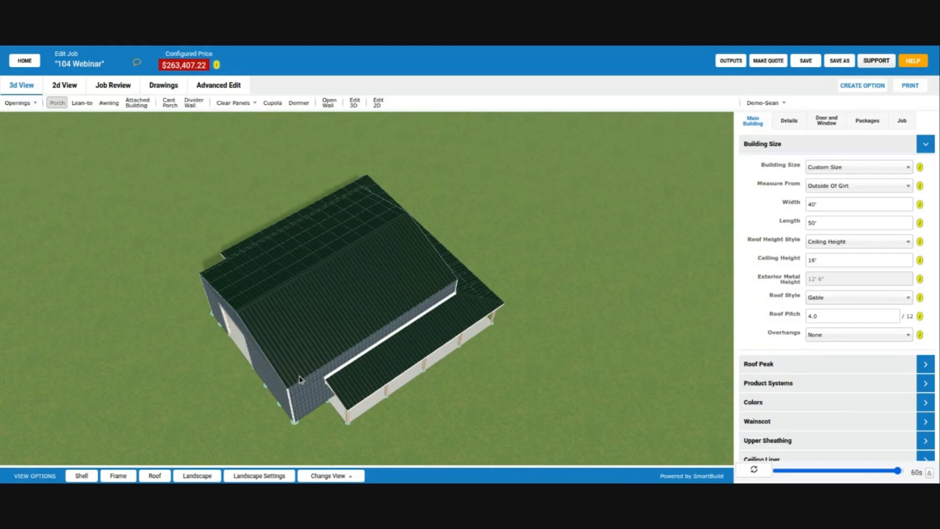
click(366, 340)
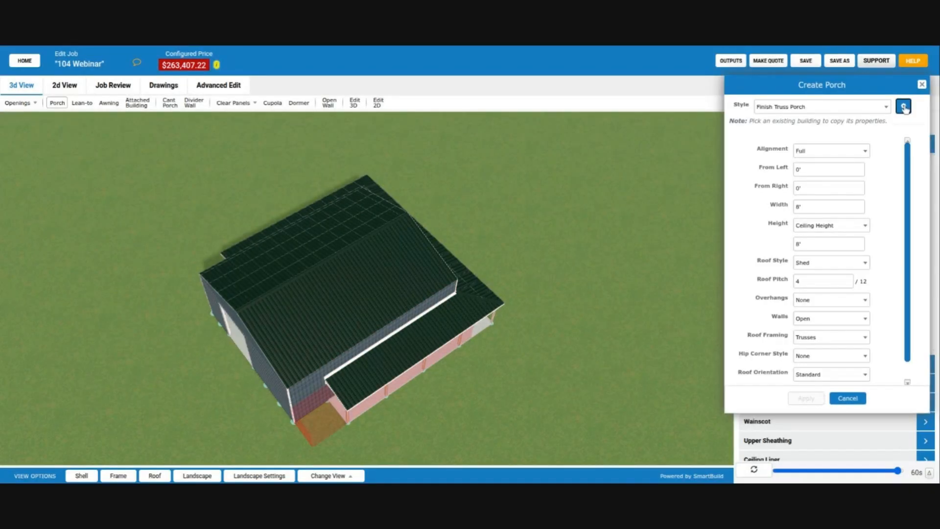
click(904, 106)
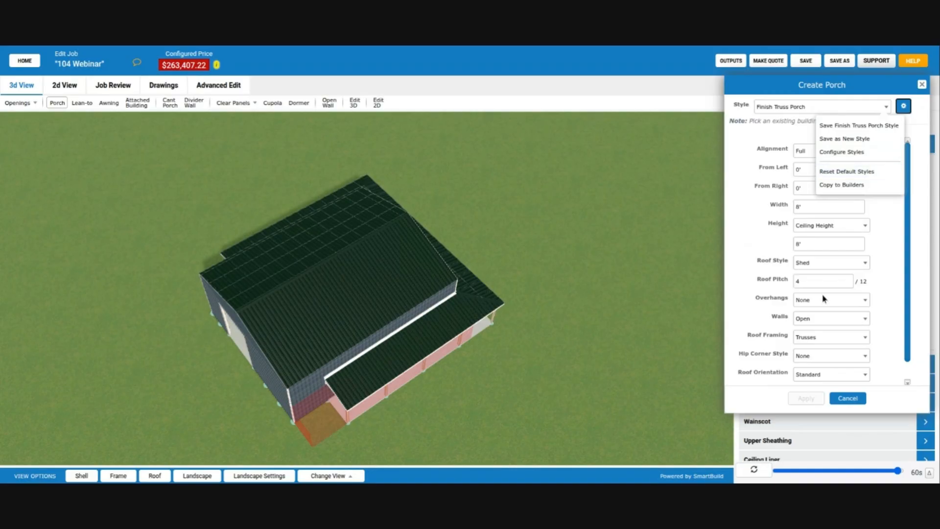
click(850, 399)
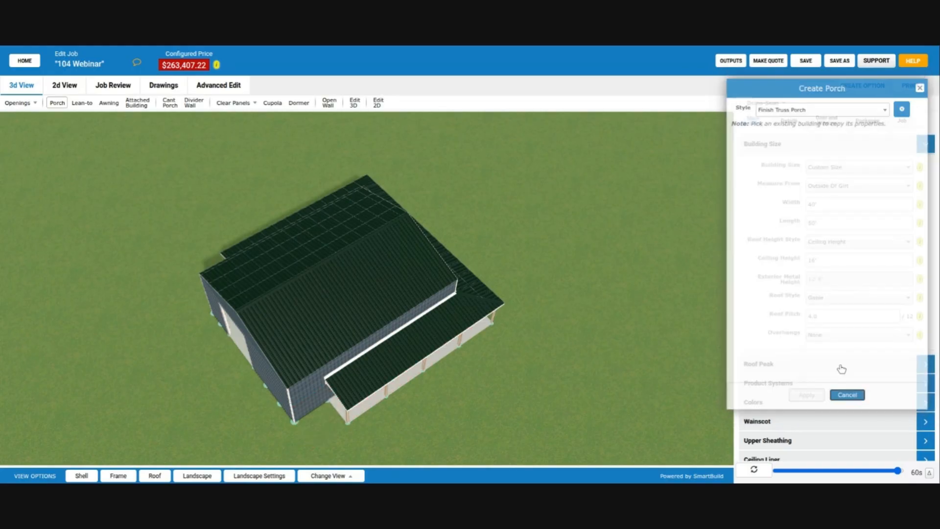
Start a new porch on the eave wall with Left alignment and a 5' From Left offset.
drag(536, 256, 344, 332)
click(304, 331)
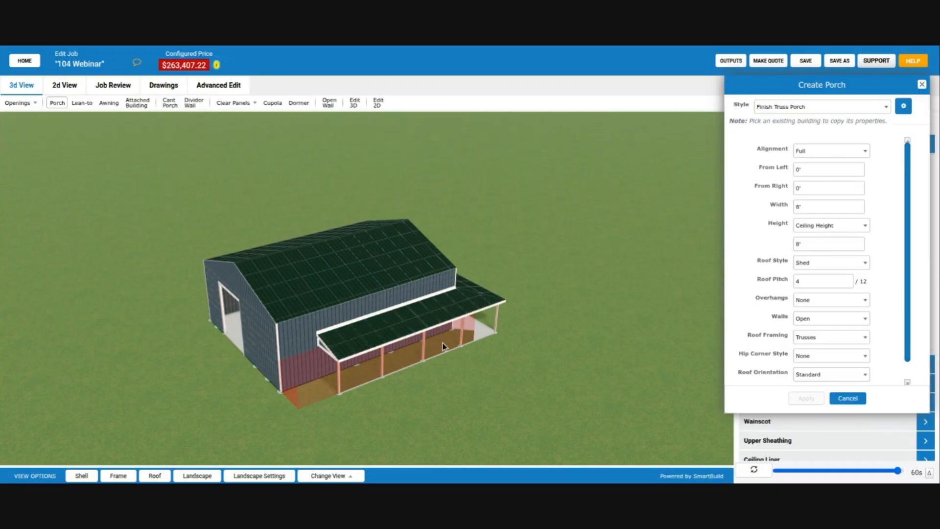
click(817, 158)
click(818, 169)
click(814, 170)
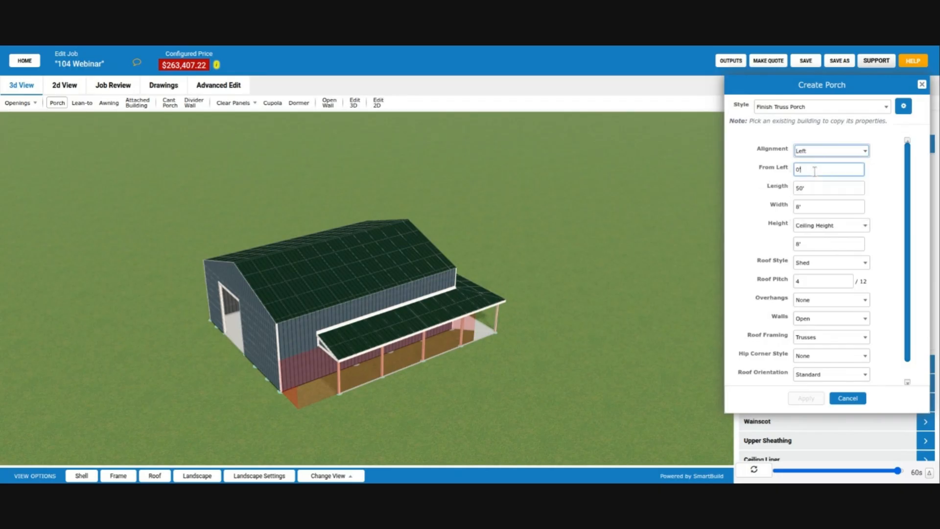
text(5)
key(Tab)
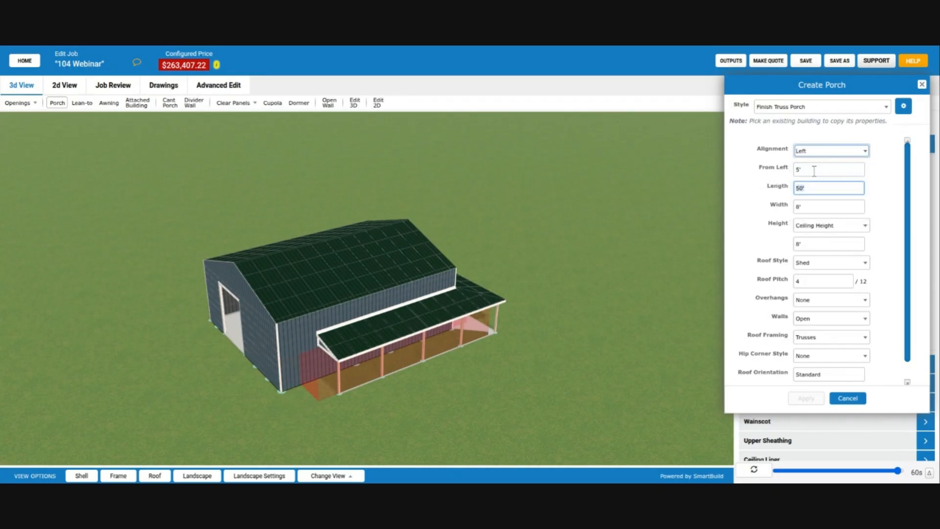
Set the new porch's From Left offset to 0' and its length to 8'.
click(815, 171)
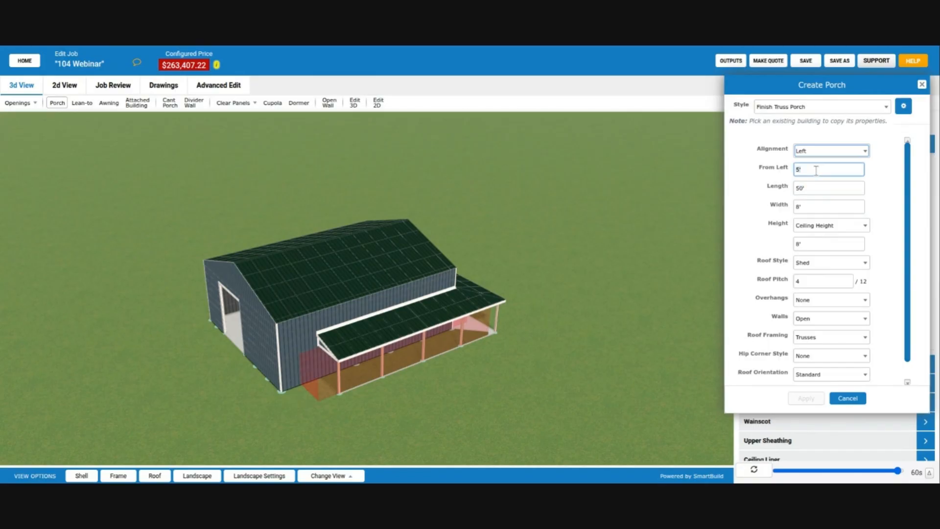
text(0)
click(813, 189)
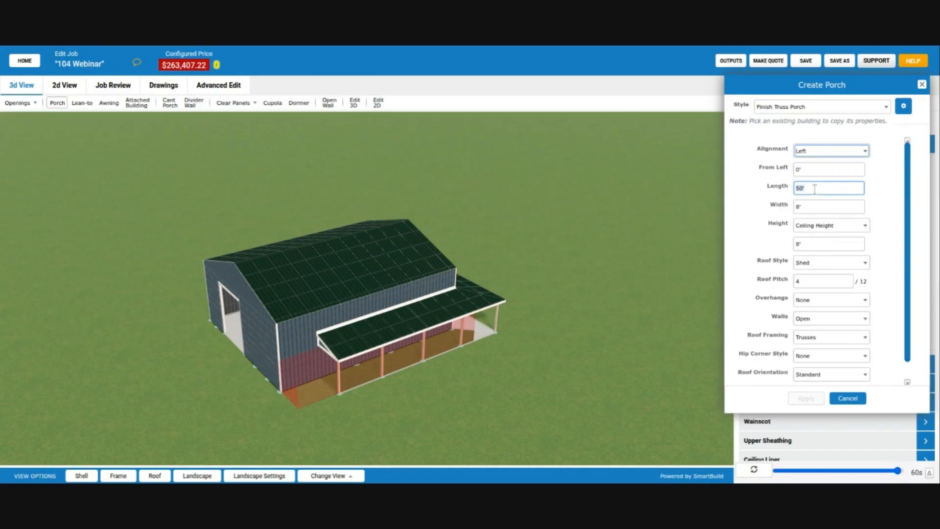
key(BackSpace)
key(BackSpace)
key(BackSpace)
text(8)
key(Tab)
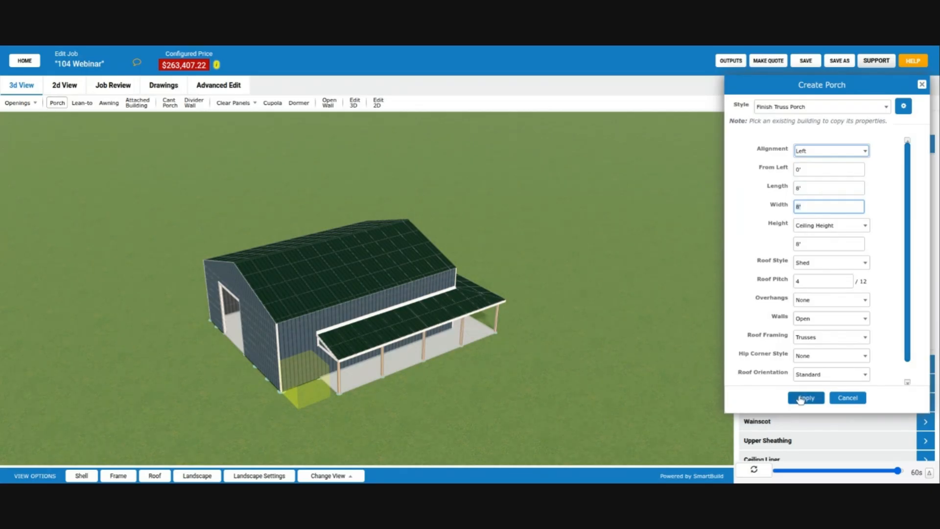
Try a 12' length for the new porch, check its preview against the existing porch, and cancel the porch.
click(811, 190)
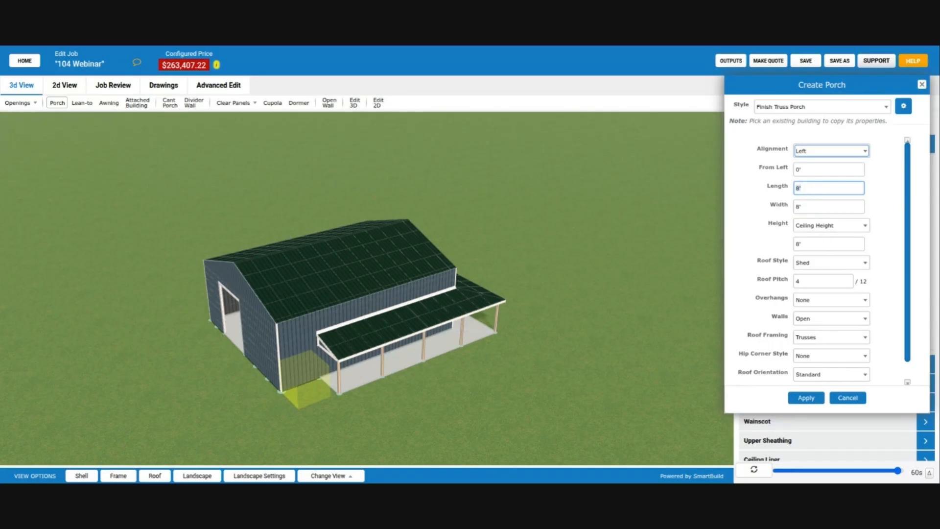
text(12)
key(Tab)
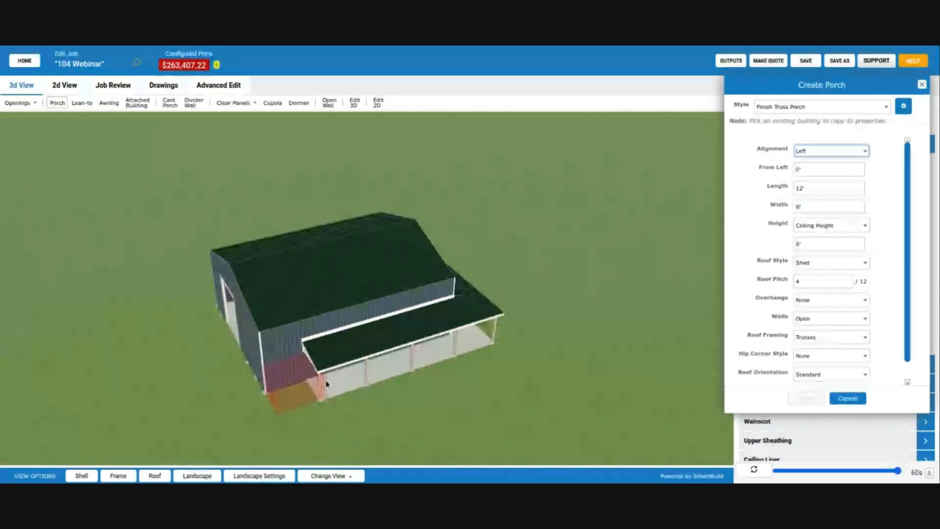
drag(342, 375, 296, 351)
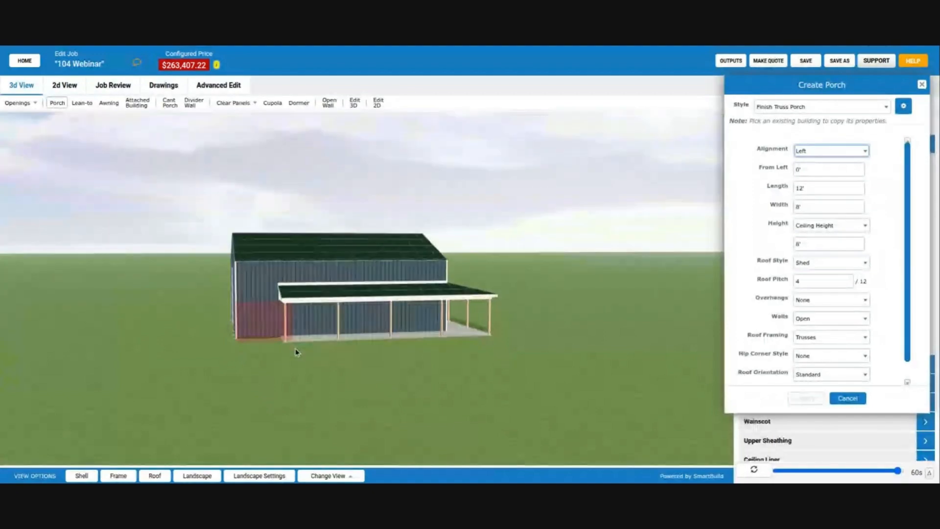
scroll(260, 361, up, 5)
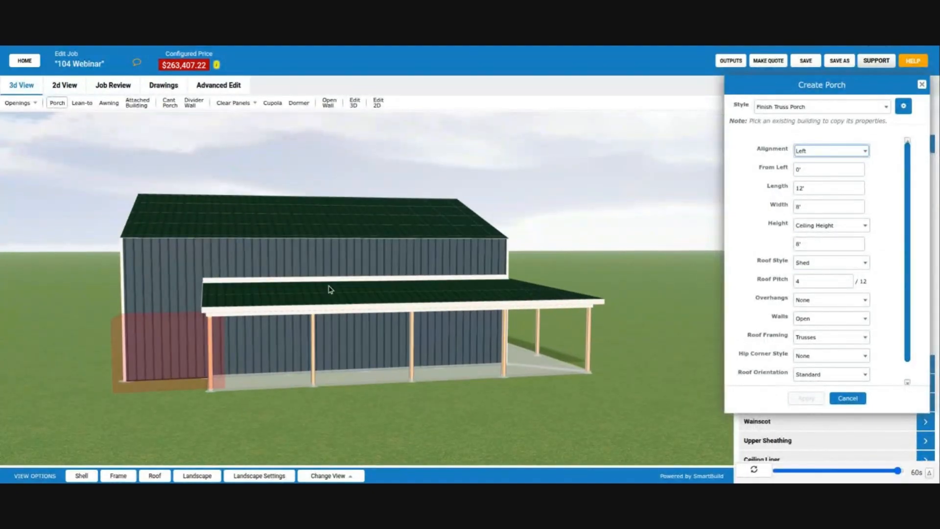
drag(329, 289, 409, 289)
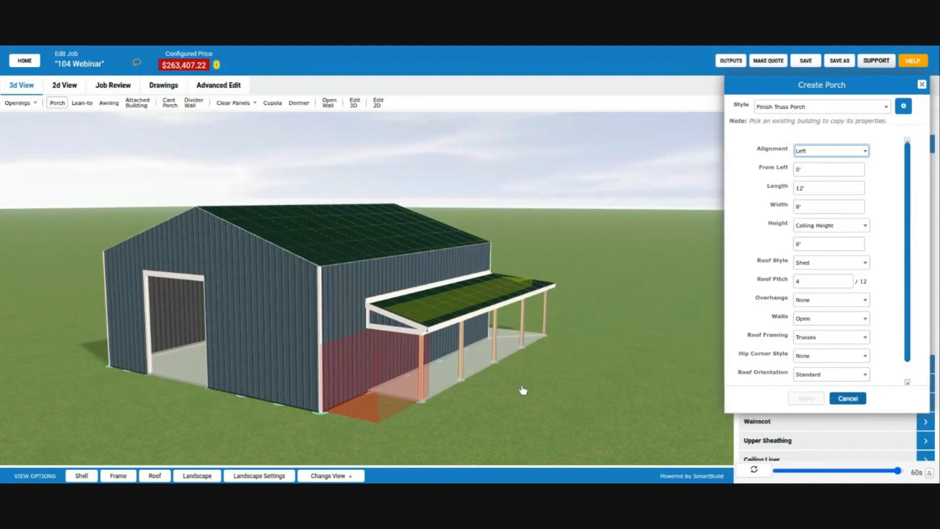
key(Escape)
Open the existing eave-side porch with the 10' end offset for editing and try Right alignment.
scroll(522, 377, down, 3)
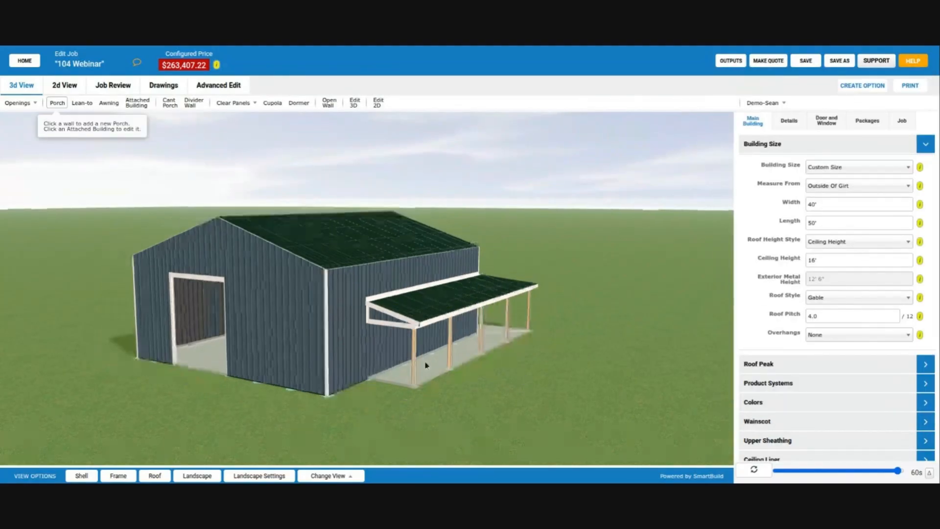
drag(359, 358, 366, 372)
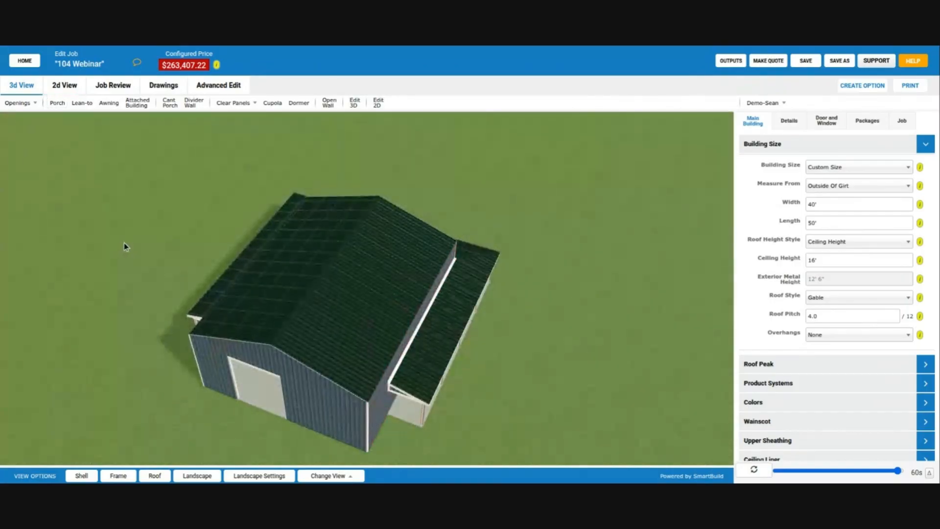
drag(538, 321, 380, 336)
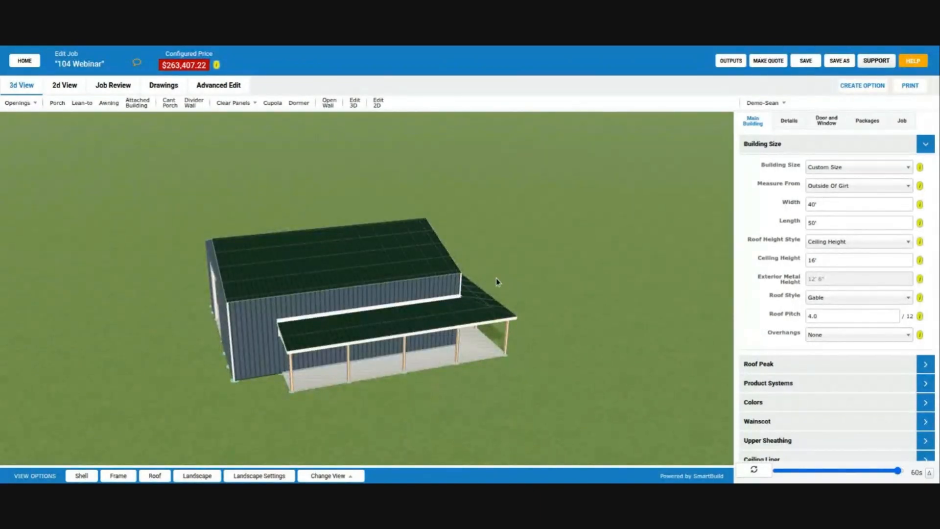
drag(492, 282, 368, 291)
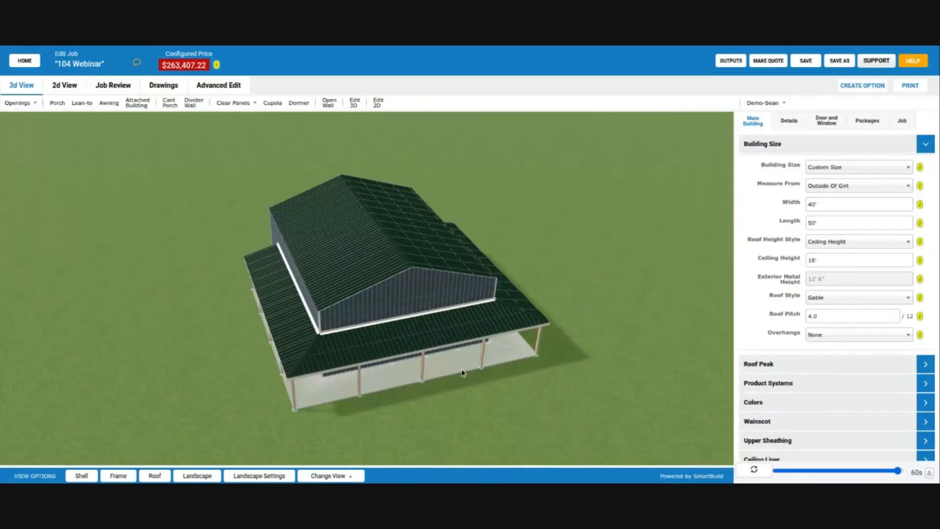
drag(537, 374, 625, 374)
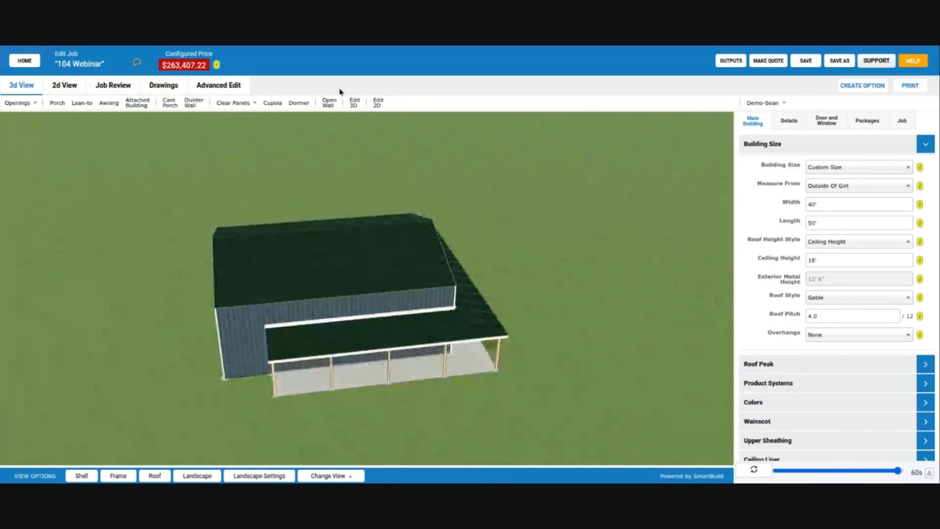
click(356, 104)
click(365, 347)
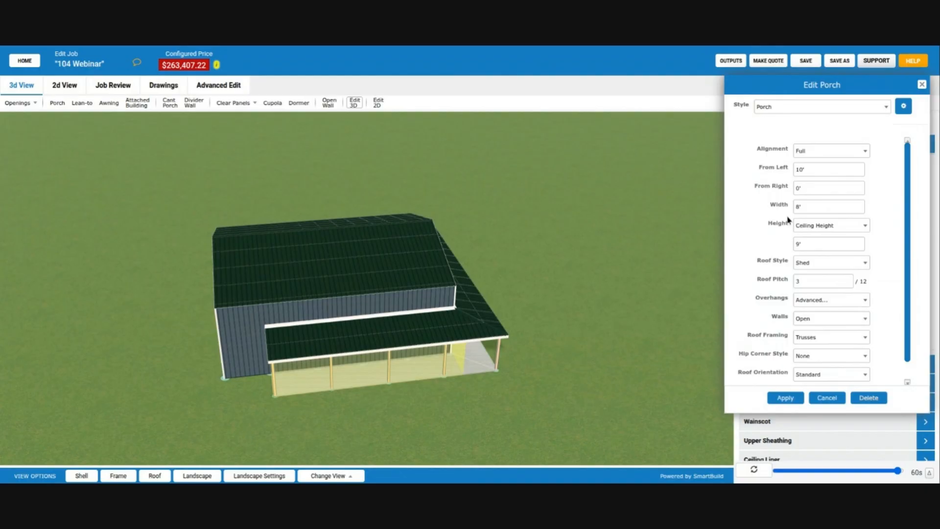
click(829, 153)
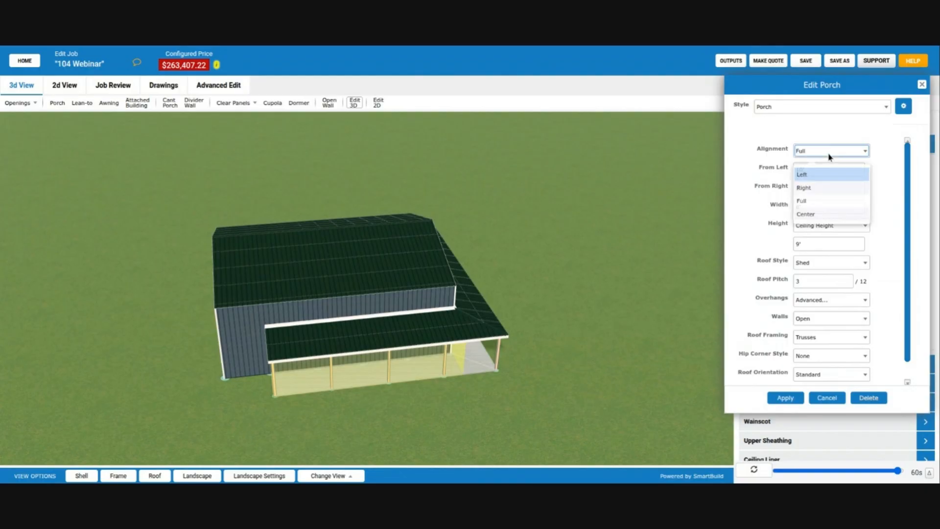
click(828, 188)
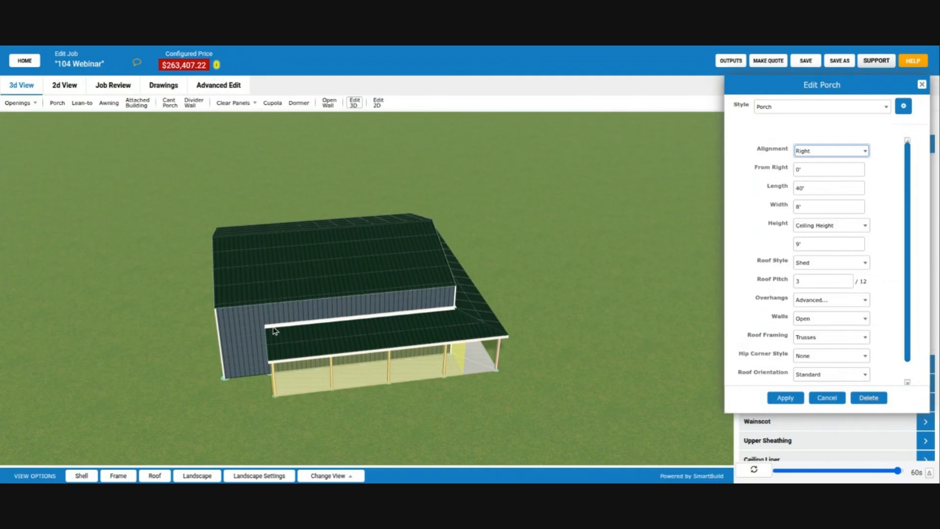
Compare the porch's Right, Left and Full alignment settings, and switch its alignment to Center.
click(835, 152)
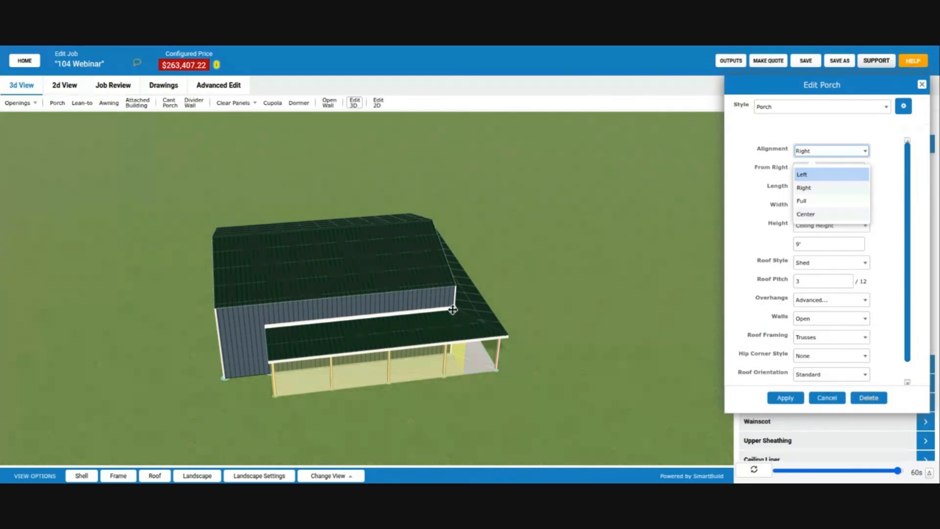
click(812, 188)
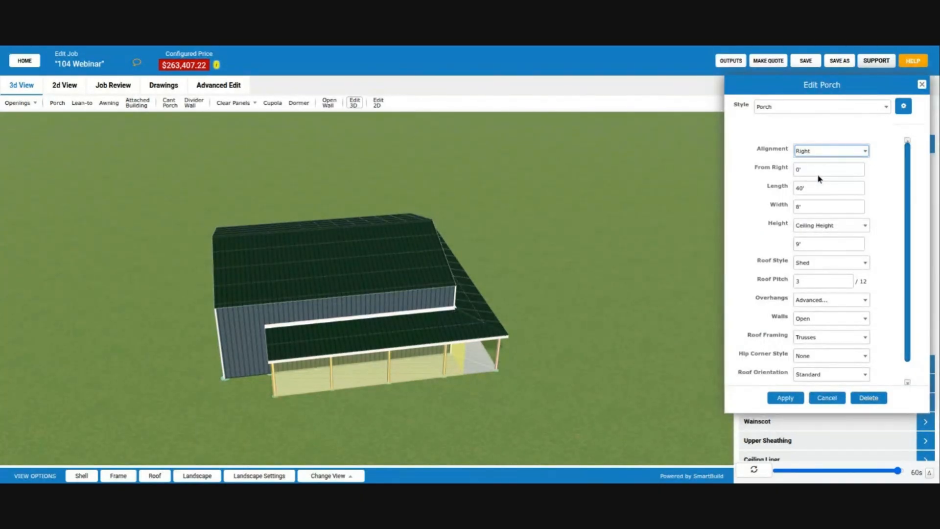
key(Up)
click(833, 154)
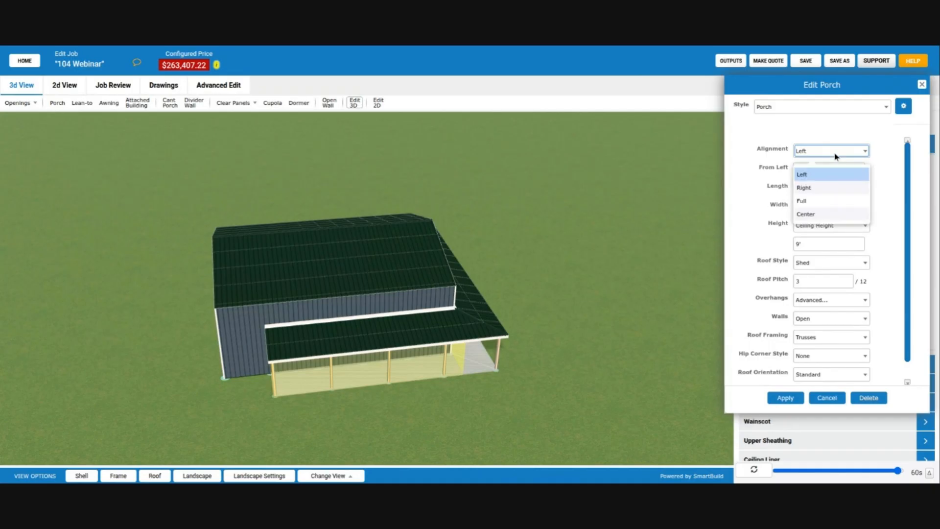
click(834, 201)
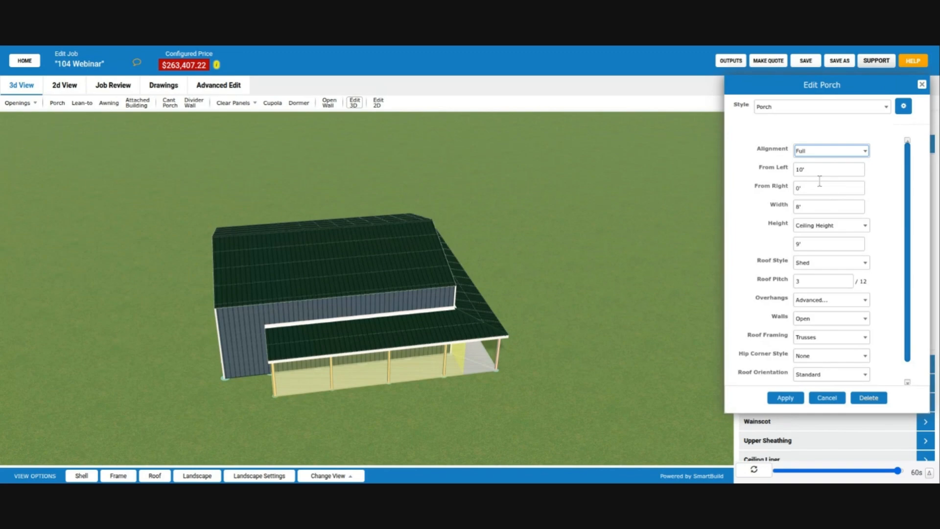
click(825, 156)
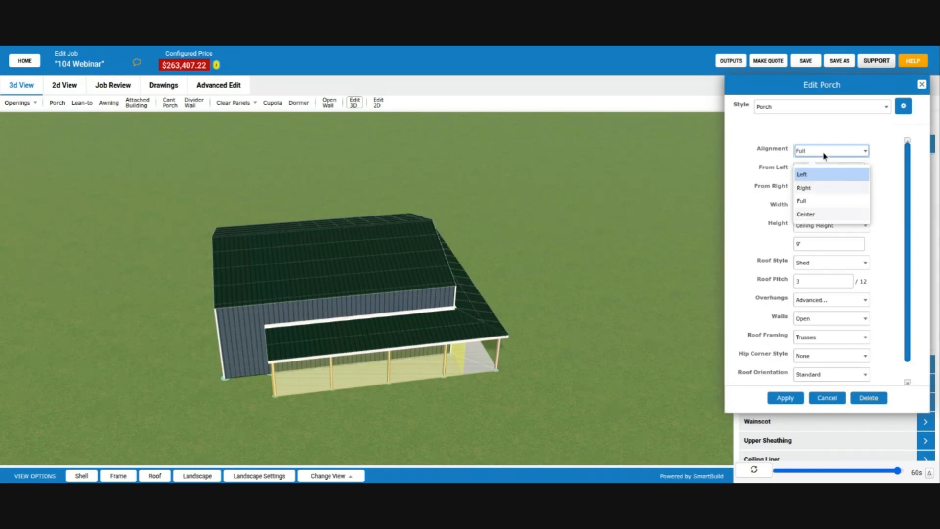
click(836, 216)
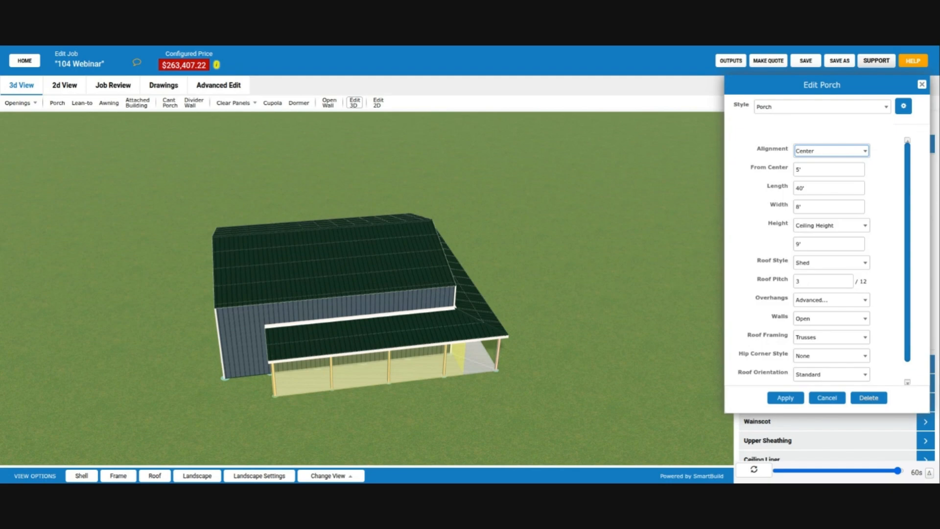
Examine the porches around the building, then inspect the porch and main building framing with the sheathing hidden.
drag(589, 339, 469, 333)
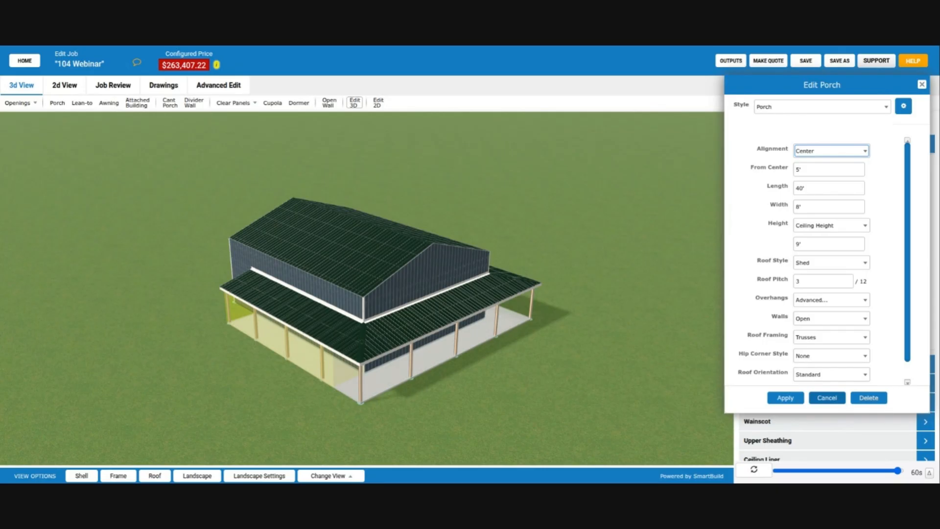
drag(504, 355, 348, 321)
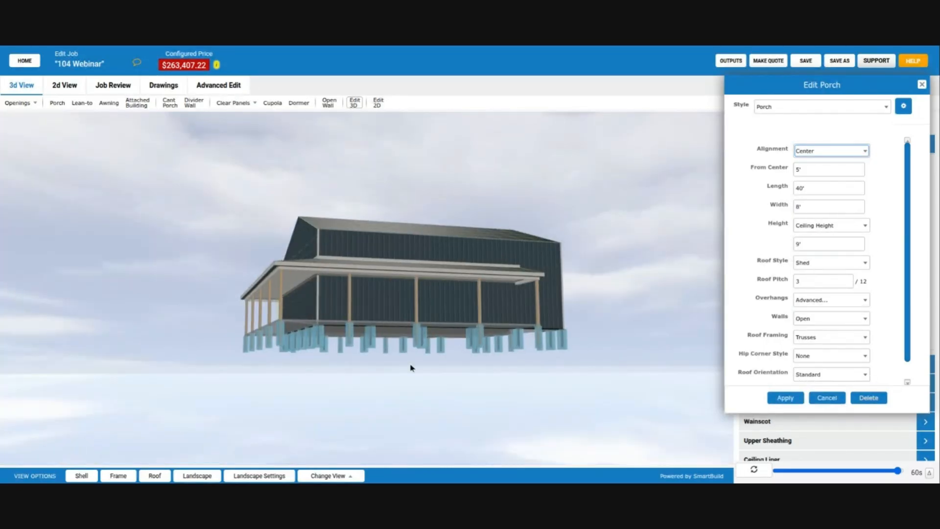
scroll(411, 367, up, 5)
drag(464, 360, 186, 449)
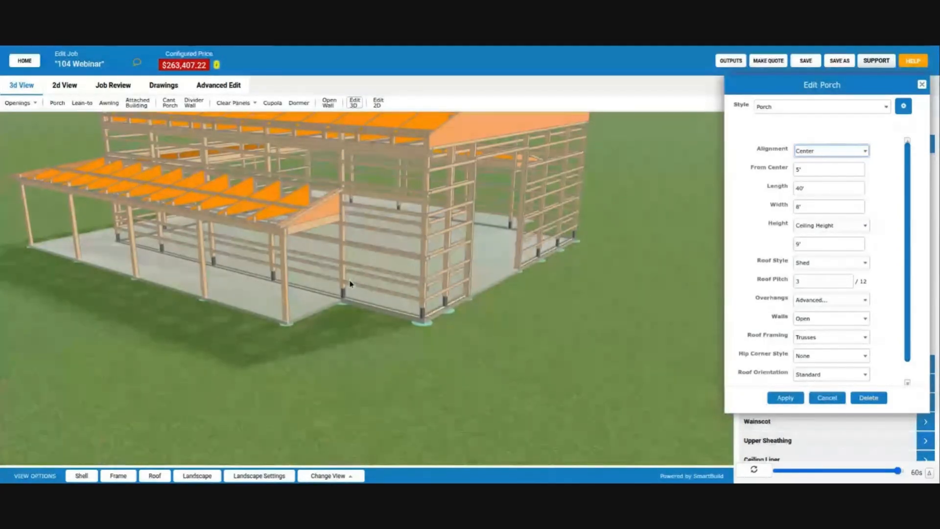
scroll(389, 238, up, 2)
scroll(416, 288, down, 3)
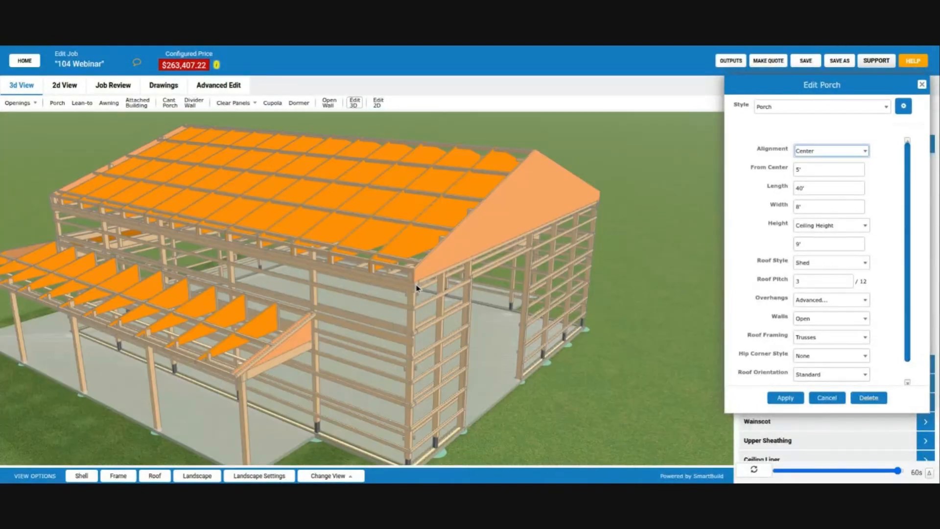
Review the job's framing material list and select the Perma Column 3ply 2x6 post entry.
click(114, 85)
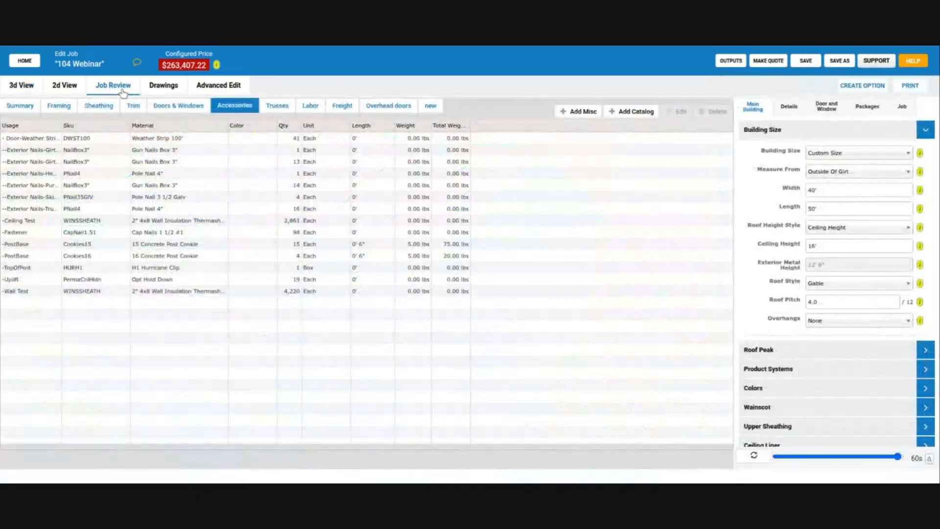
click(60, 106)
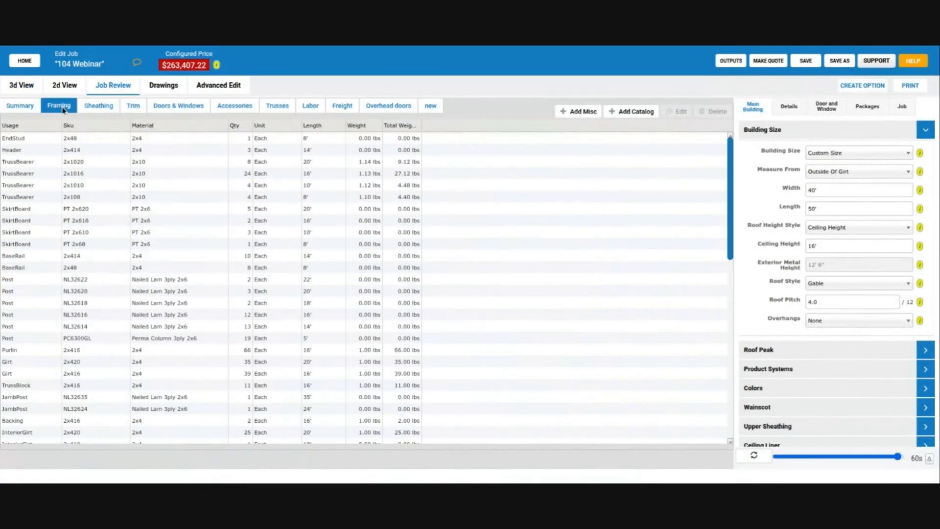
scroll(169, 268, down, 3)
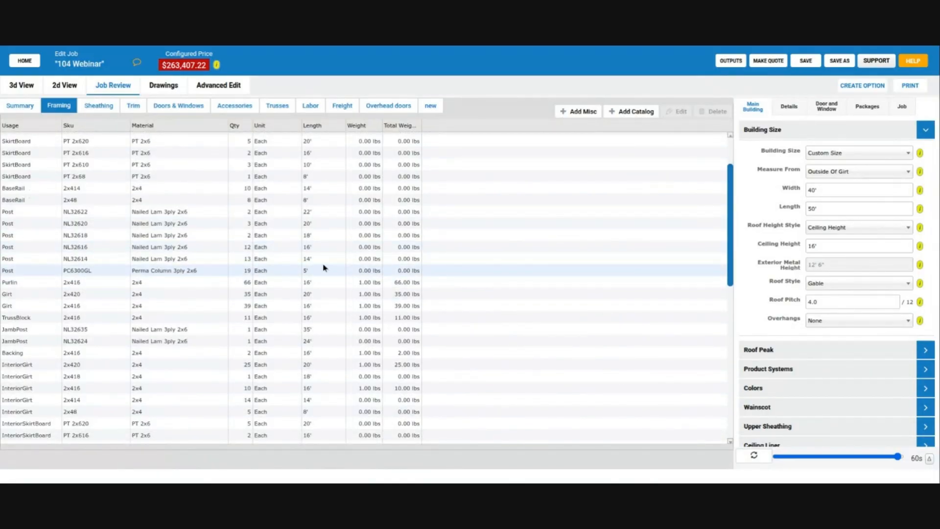
click(313, 273)
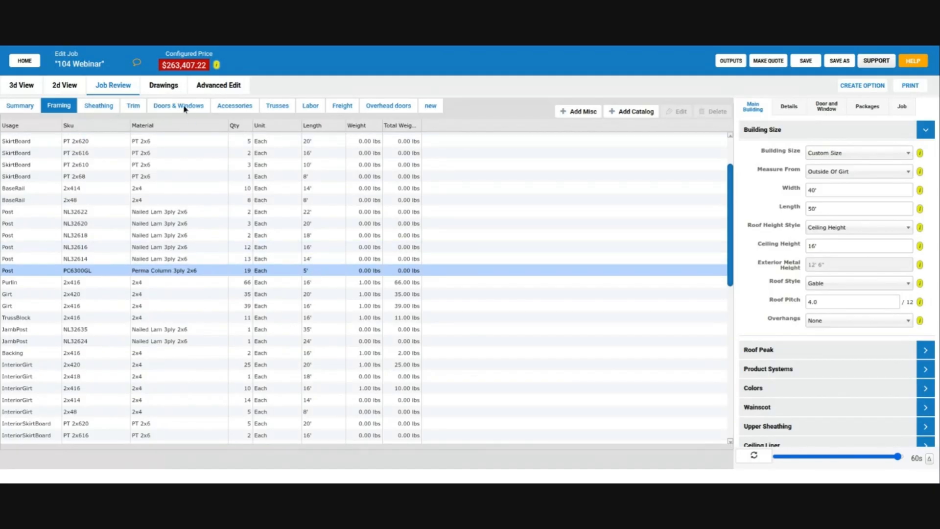
Inspect the EXT-3 wall assembly drawing and highlight its Nailed Lam 3ply 2x6 posts.
click(173, 87)
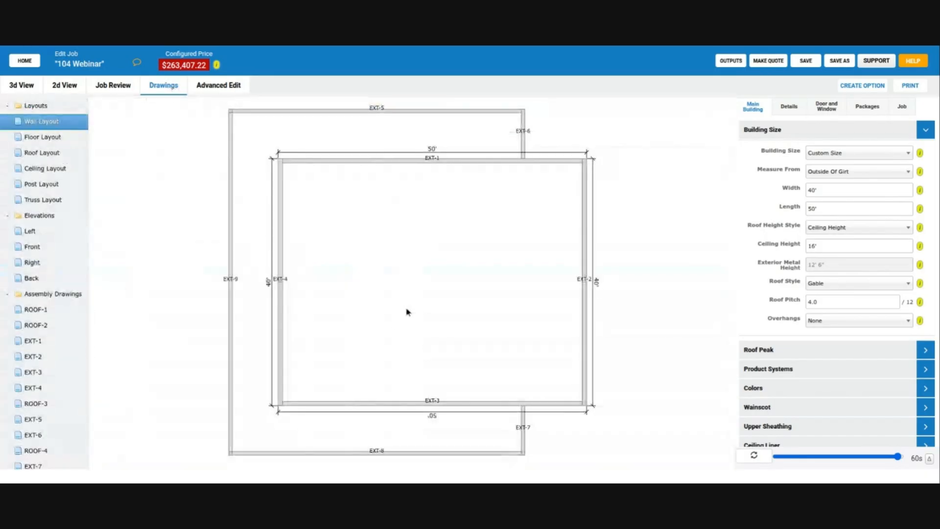
drag(407, 311, 398, 259)
drag(348, 280, 360, 369)
click(360, 370)
click(386, 380)
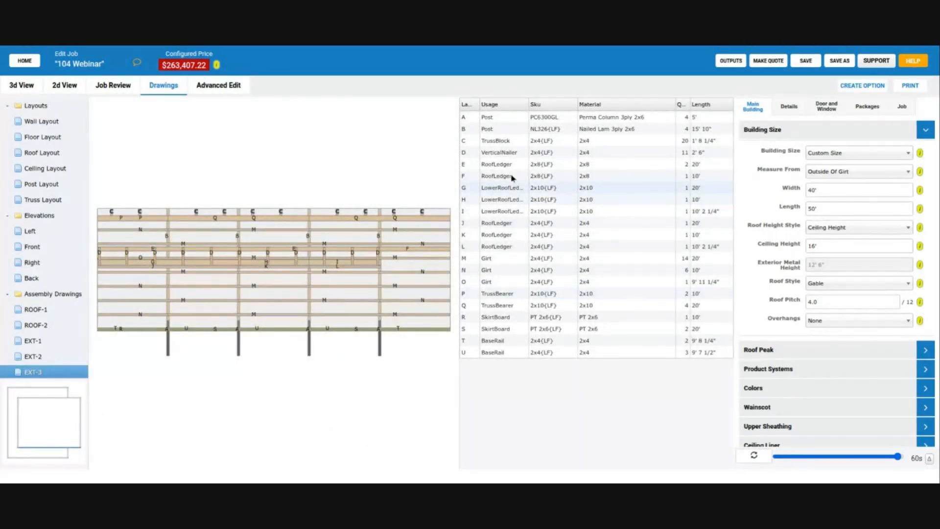
click(568, 129)
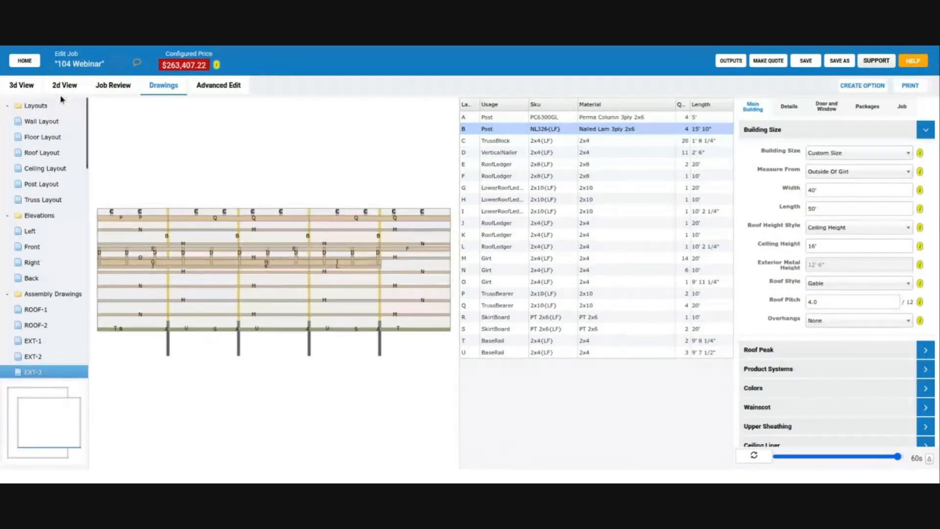
Return to the 3D model, examine the gable-end overhead door's Location choices, and cancel the edit.
click(35, 90)
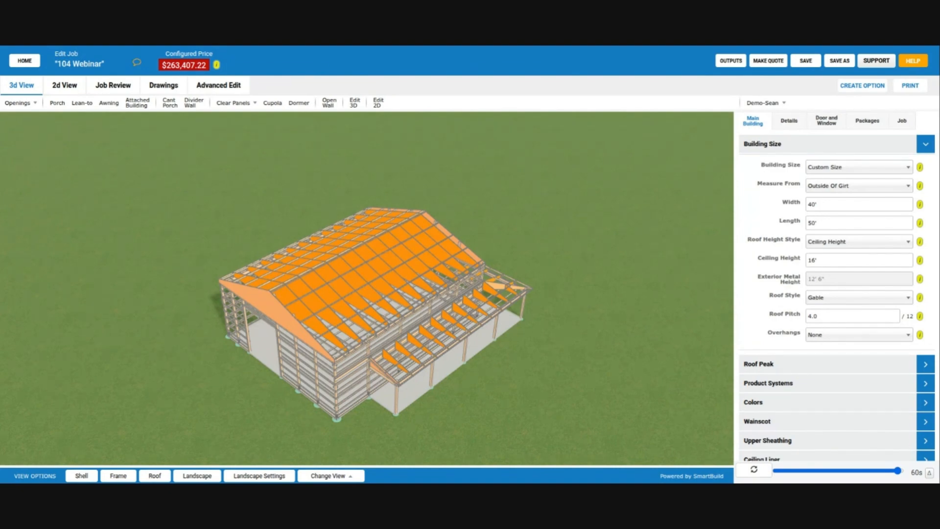
drag(350, 327, 452, 309)
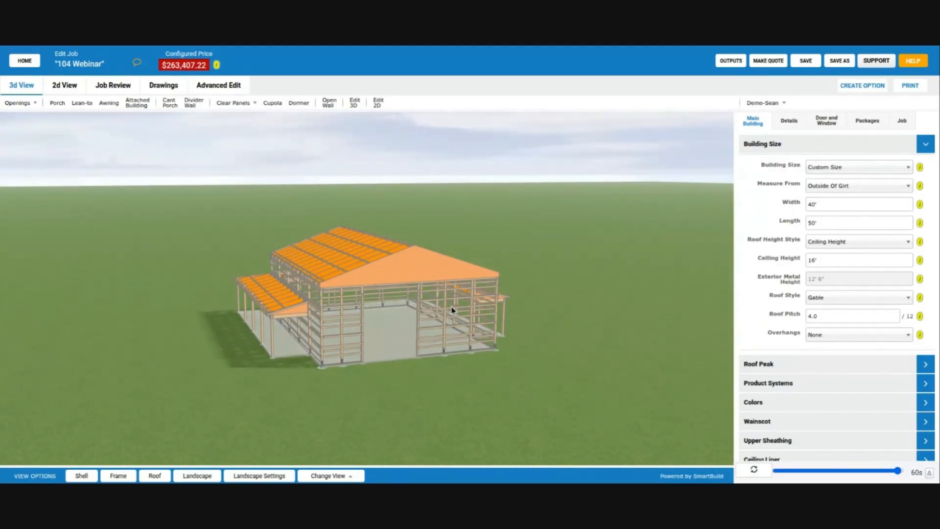
click(355, 103)
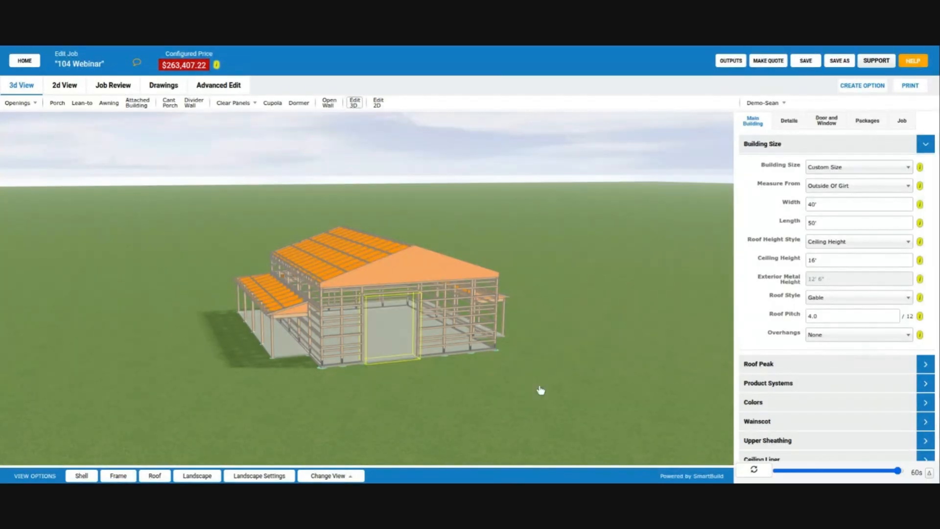
click(398, 330)
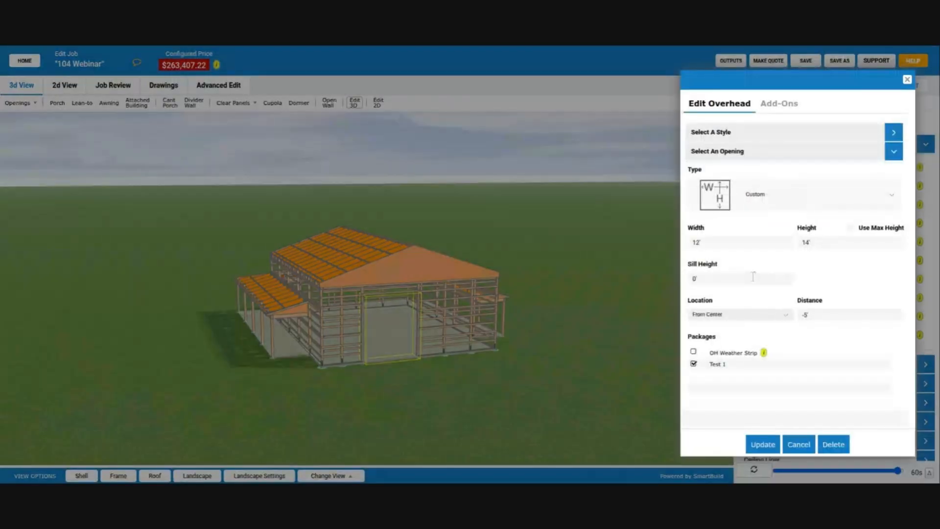
click(769, 315)
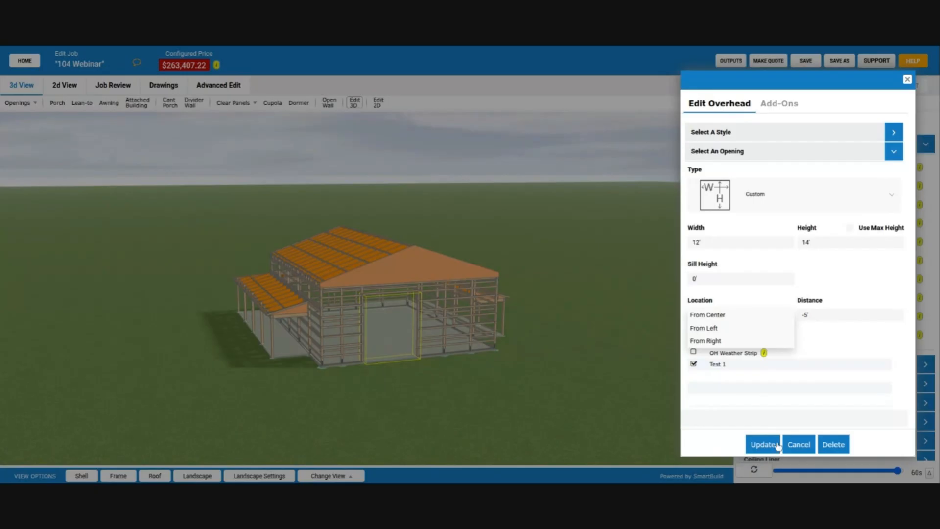
click(805, 446)
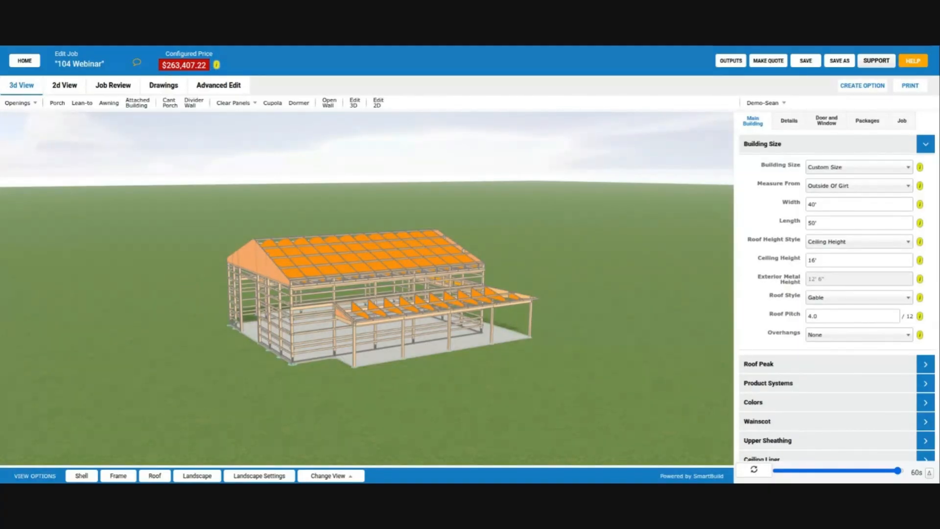
Reopen the gable-end overhead door's settings, examine how Location and Distance position it, and cancel without changes.
click(247, 324)
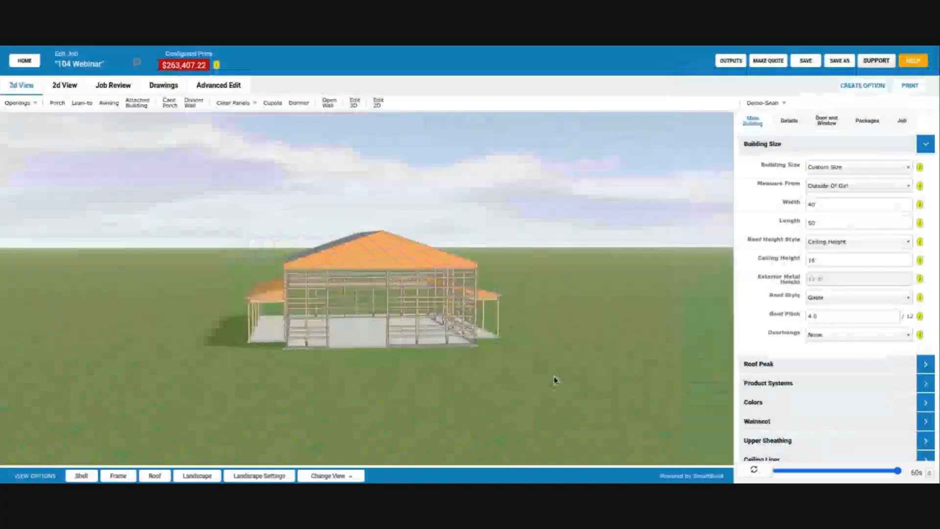
drag(554, 376, 384, 360)
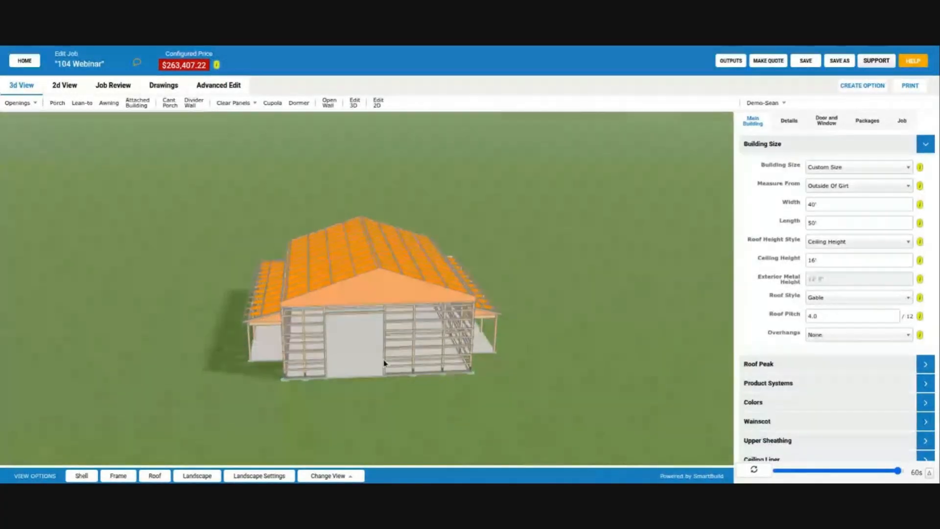
click(365, 343)
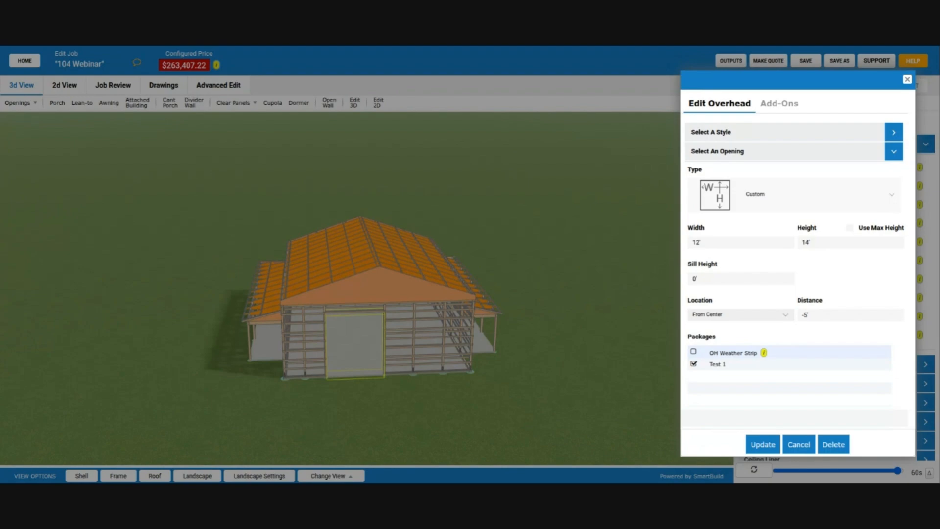
click(757, 316)
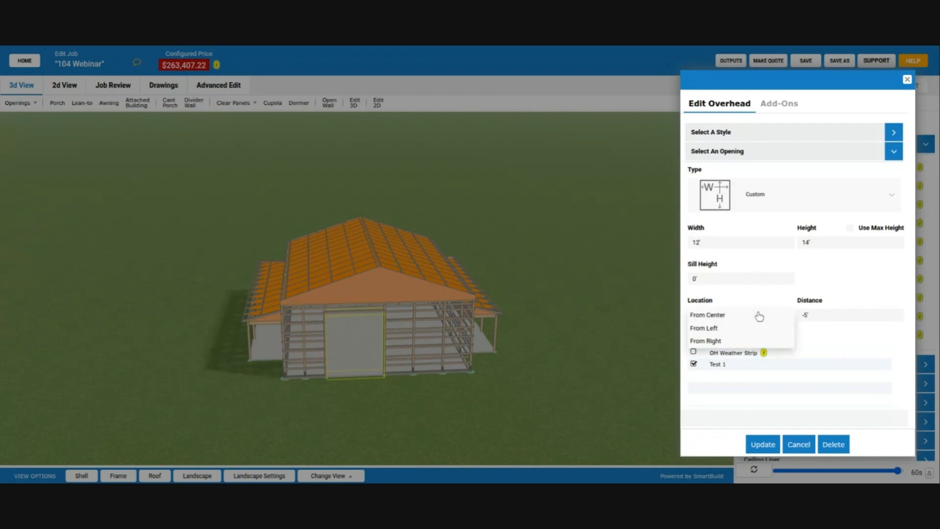
click(758, 315)
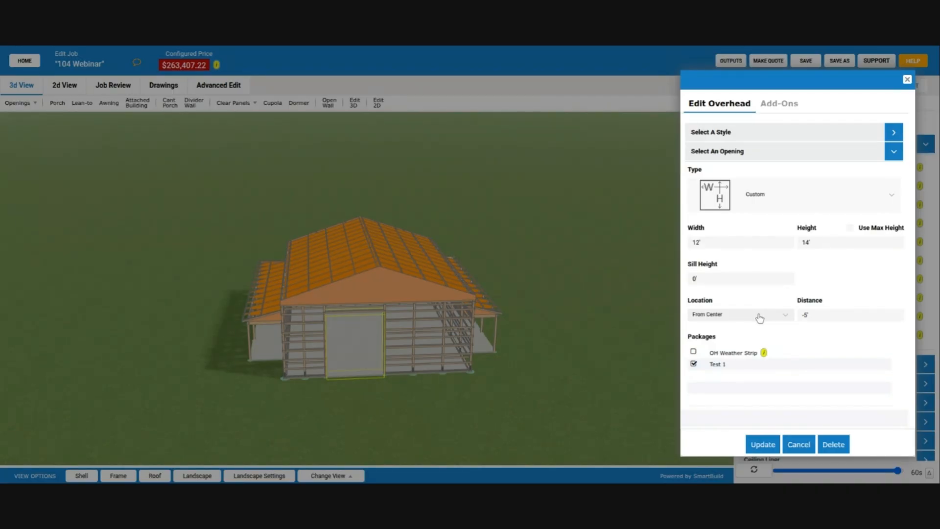
click(838, 319)
double_click(841, 316)
click(801, 448)
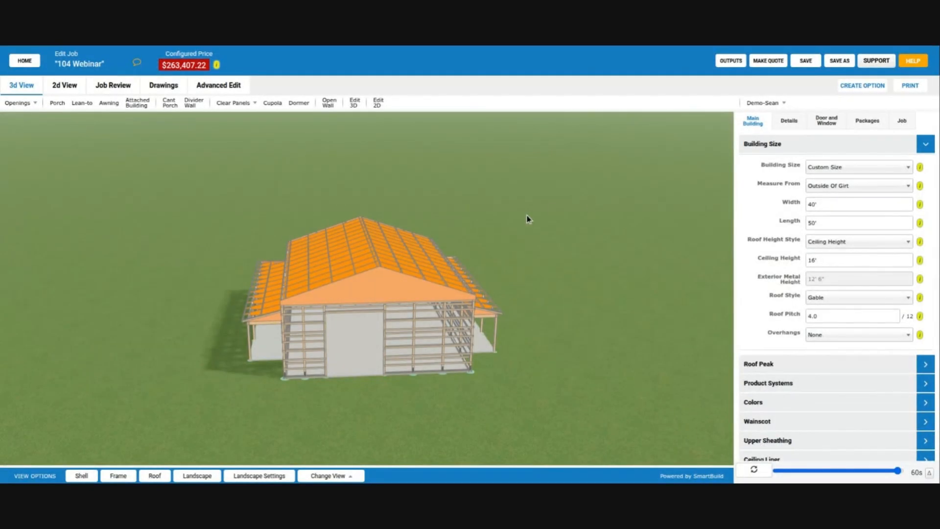
Preview a 2' 6"w x 2' 6"h slider window on the gable wall and close the window tool without placing it.
drag(494, 262, 438, 252)
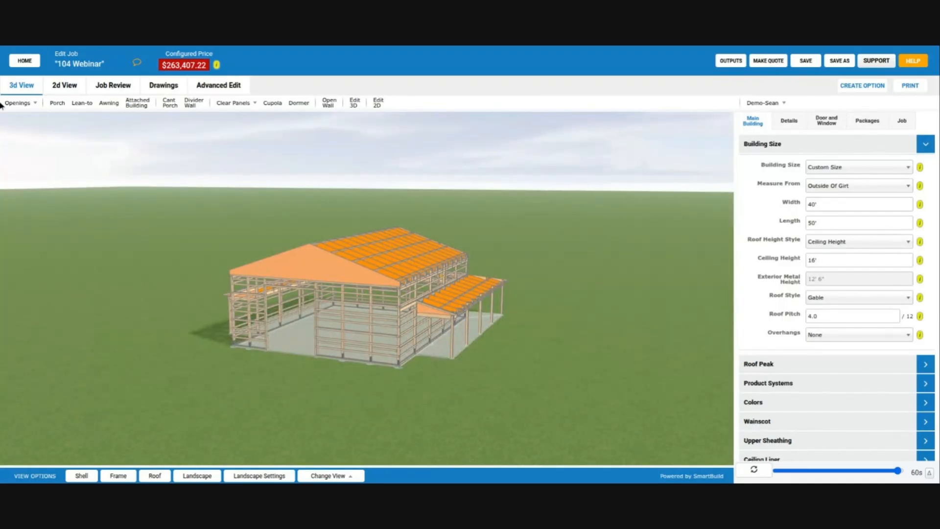
click(15, 104)
click(90, 156)
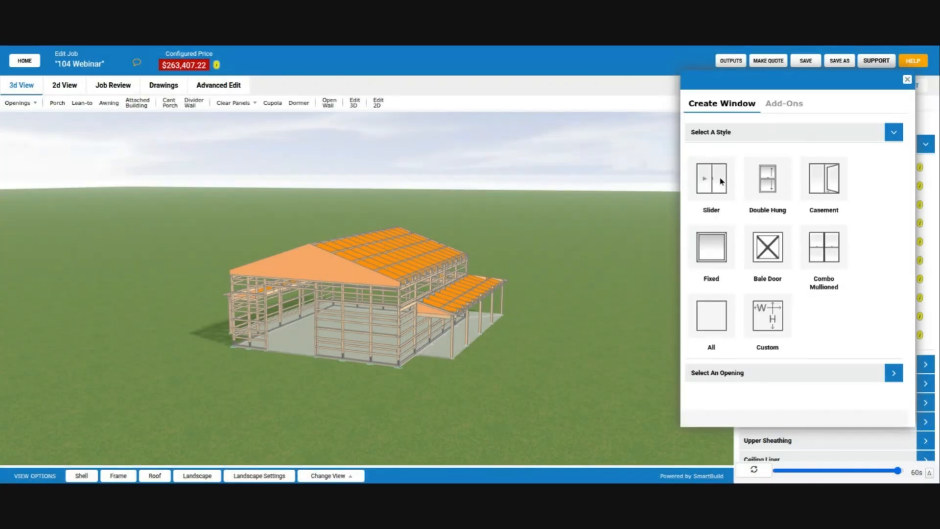
click(714, 183)
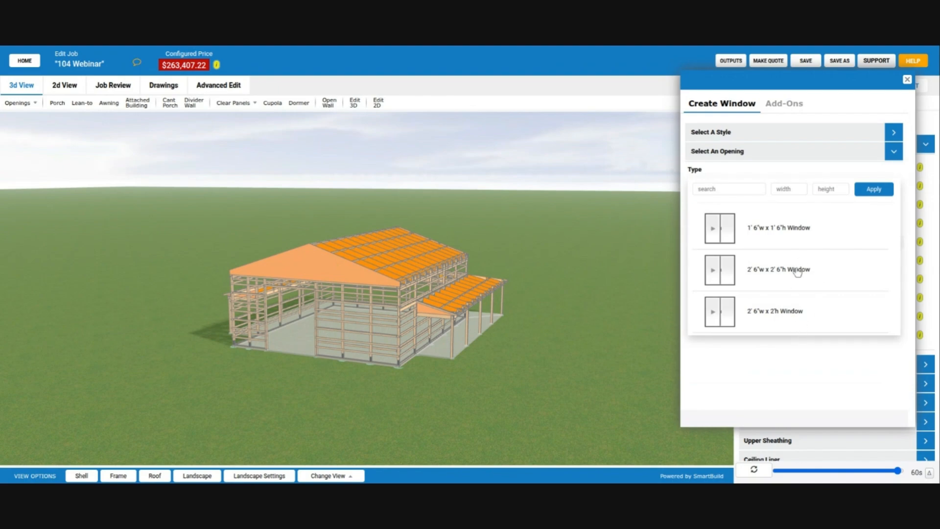
click(769, 271)
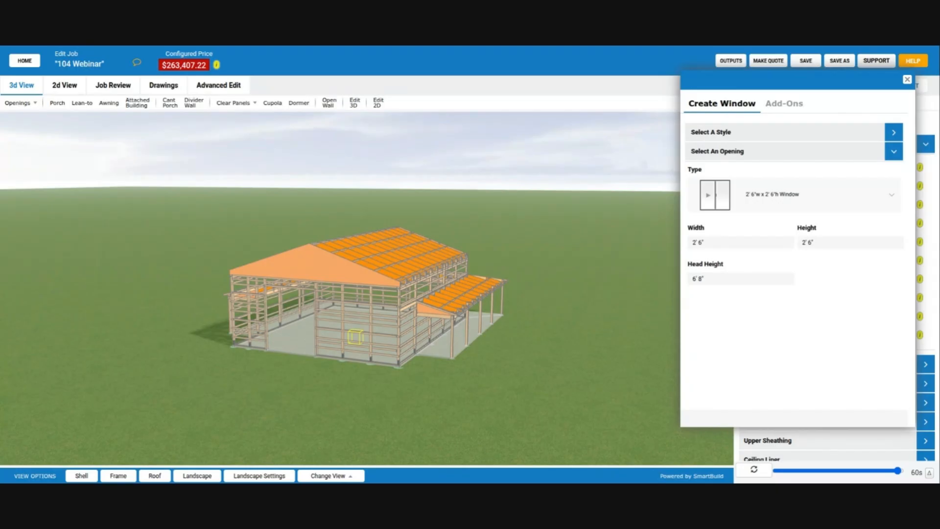
click(907, 79)
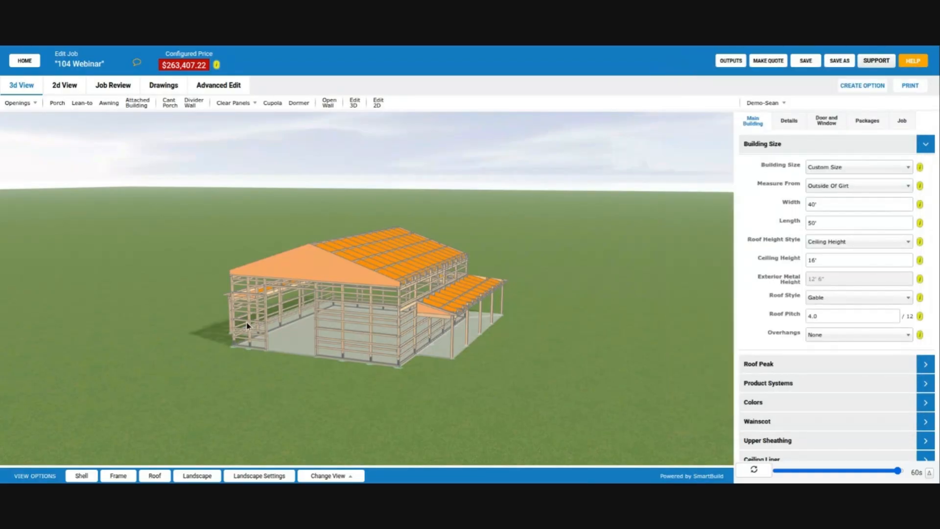
Reposition the gable-end overhead door to 9' measured From Right.
drag(290, 400, 336, 402)
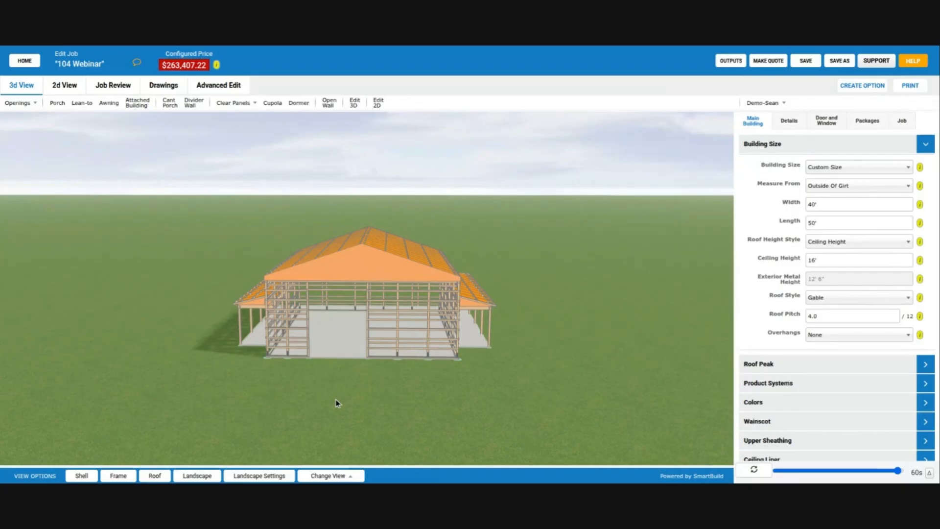
click(334, 316)
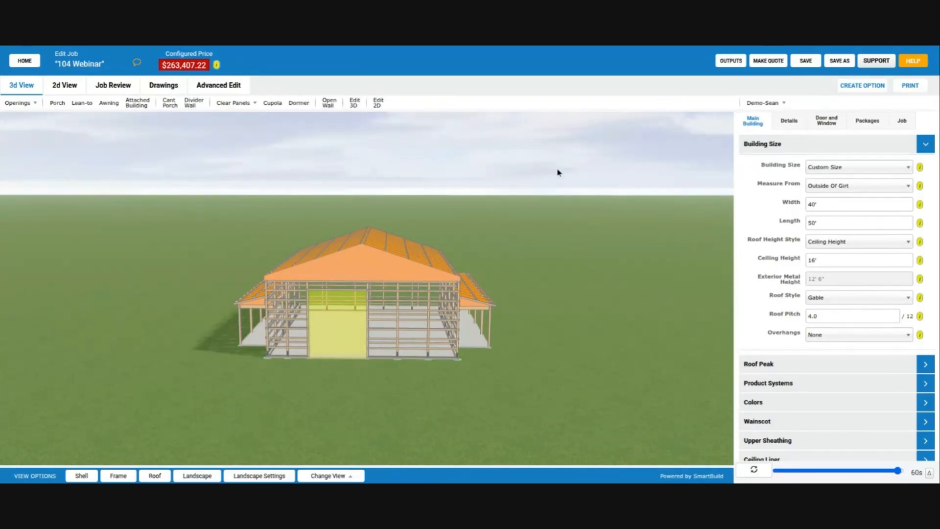
click(542, 311)
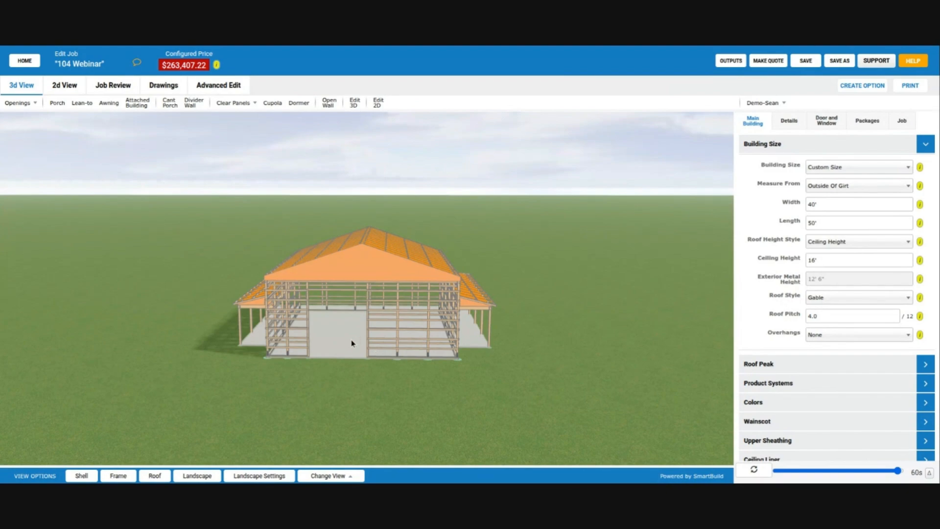
click(353, 104)
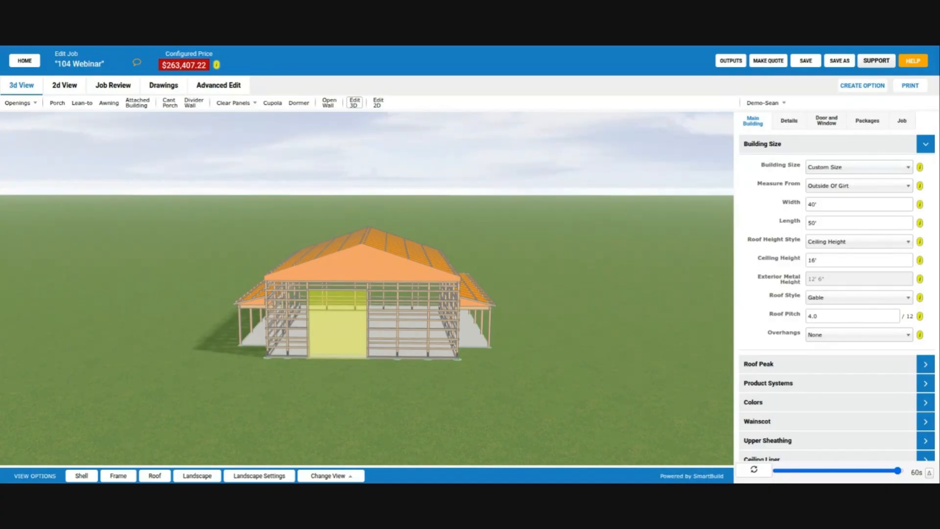
click(342, 324)
click(342, 324)
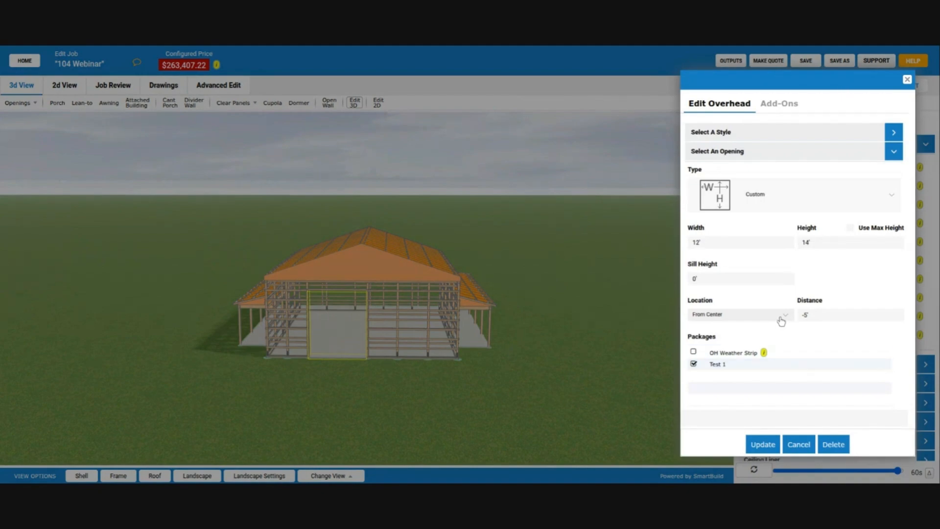
click(778, 316)
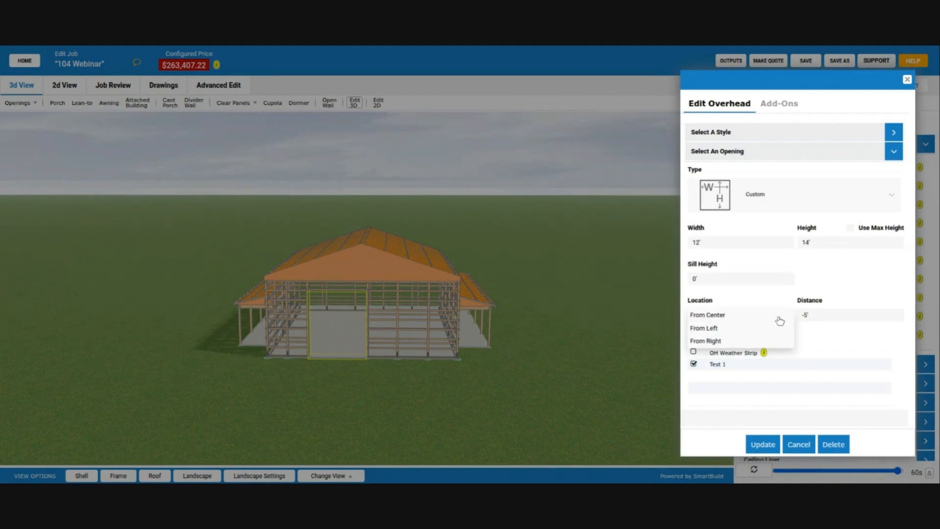
click(758, 345)
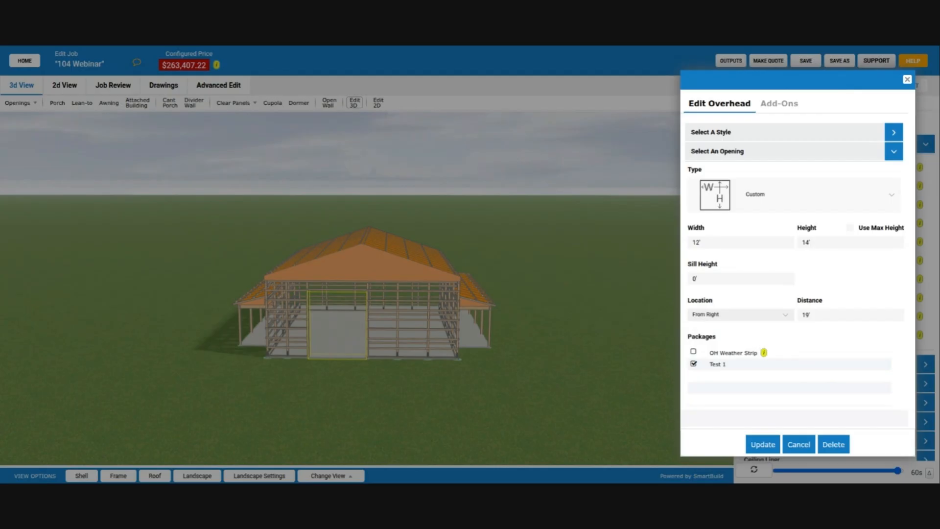
double_click(836, 314)
text(9)
click(762, 445)
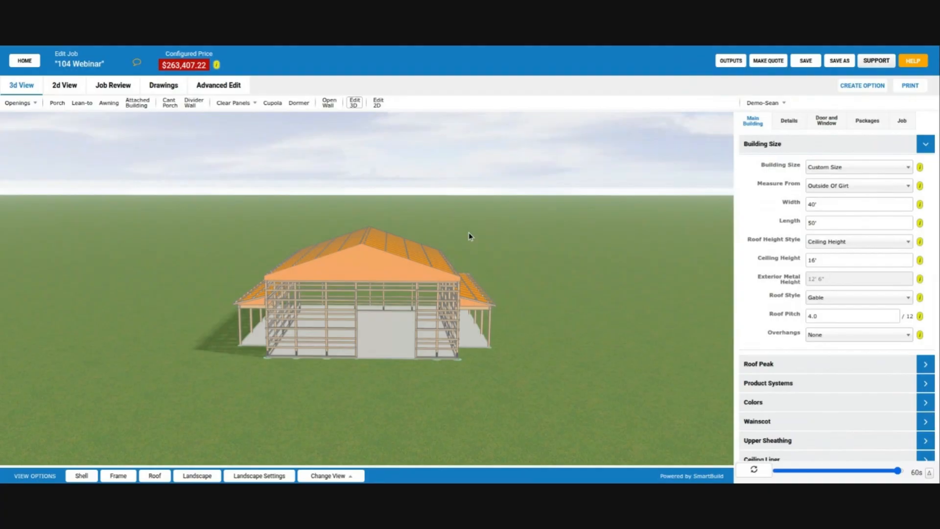
Set the main building's width to 30', rebuild the model, and open the overhead door's settings to check its placement.
click(843, 200)
text(30)
click(847, 223)
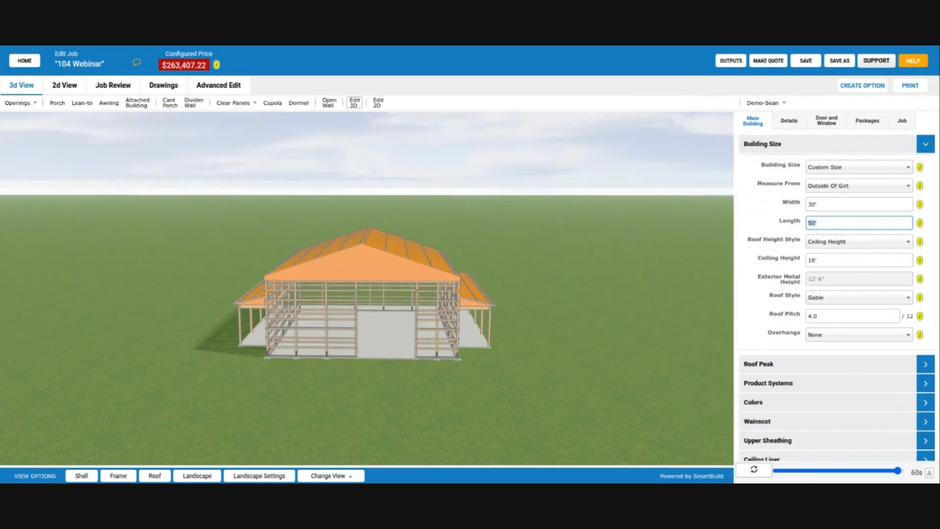
click(752, 475)
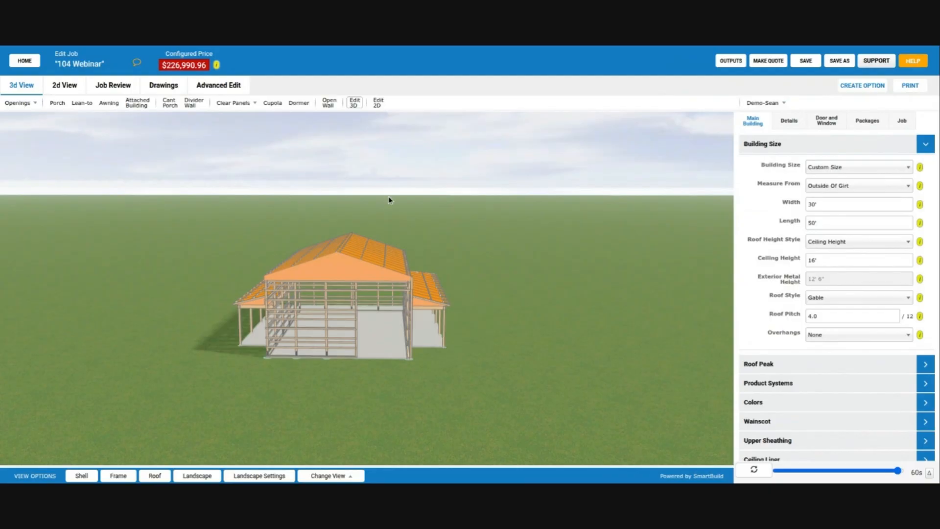
click(397, 328)
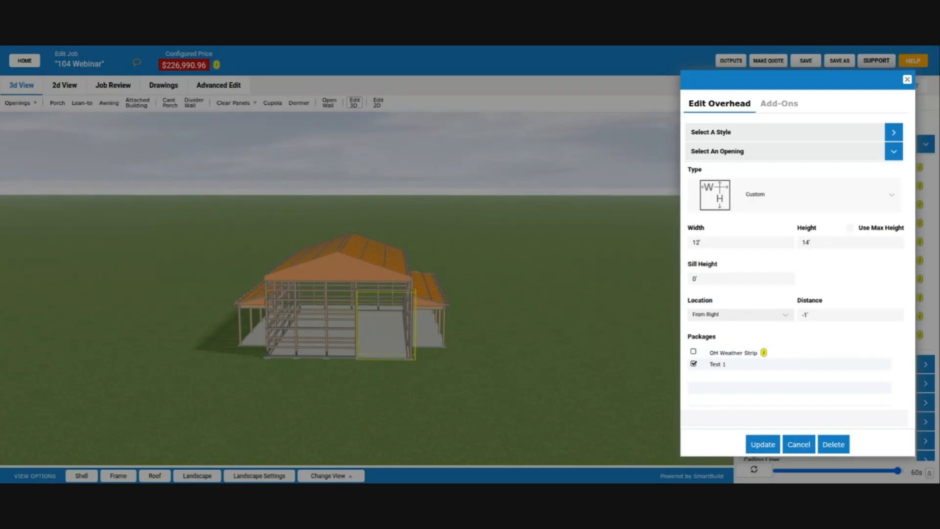
Cancel the overhead door settings, display the building's shell, and examine the gable-end door opening and the interior behind it.
click(798, 444)
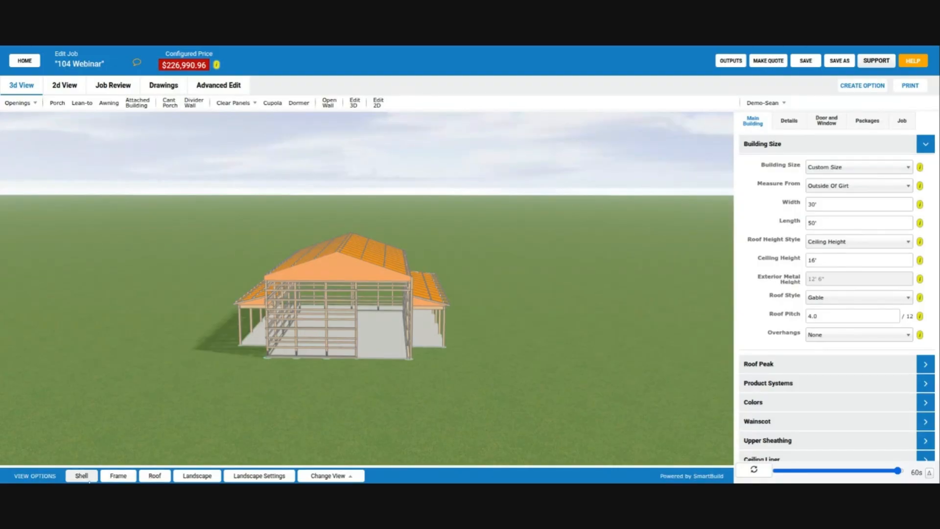
click(83, 476)
drag(380, 335, 275, 354)
scroll(275, 354, up, 10)
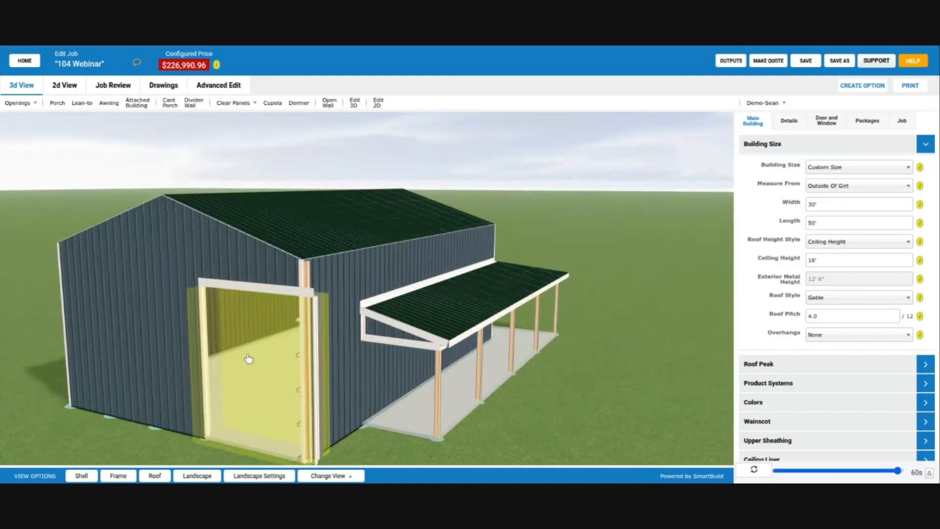
drag(181, 338, 478, 289)
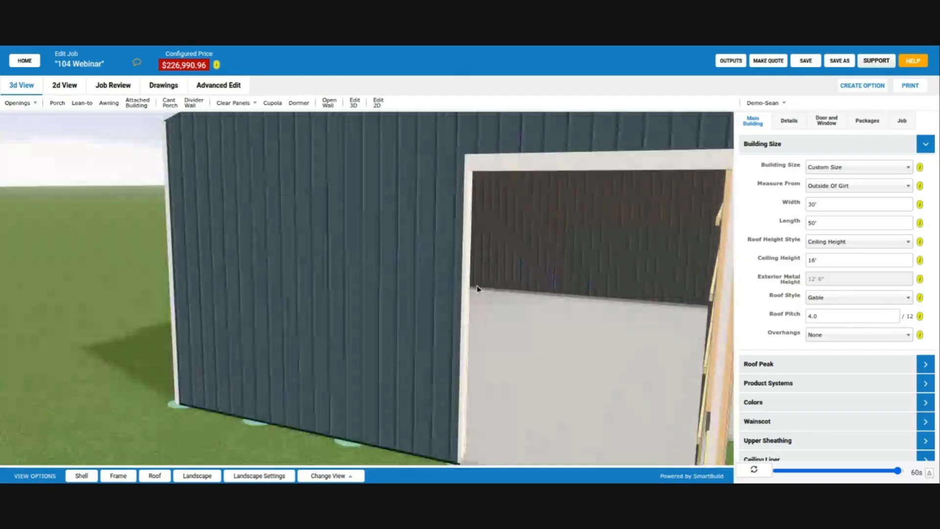
scroll(477, 289, up, 3)
drag(562, 258, 421, 338)
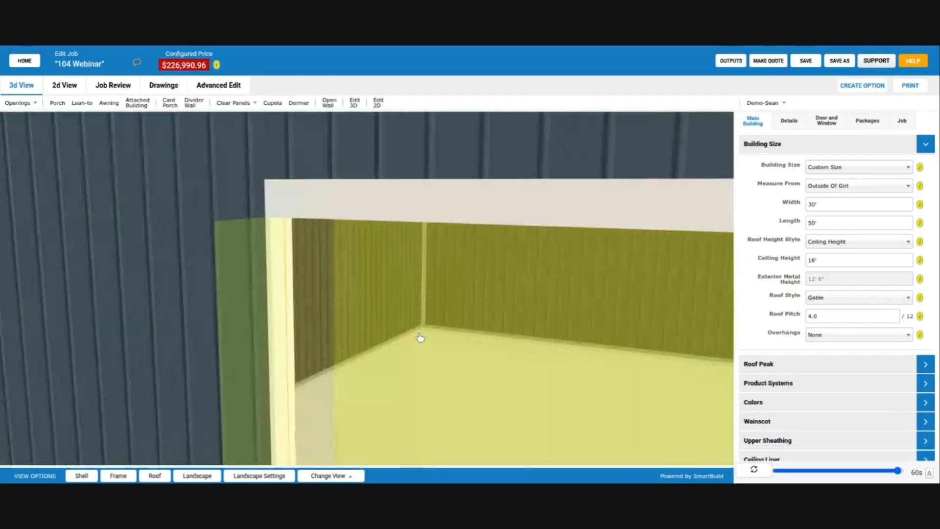
scroll(420, 337, up, 2)
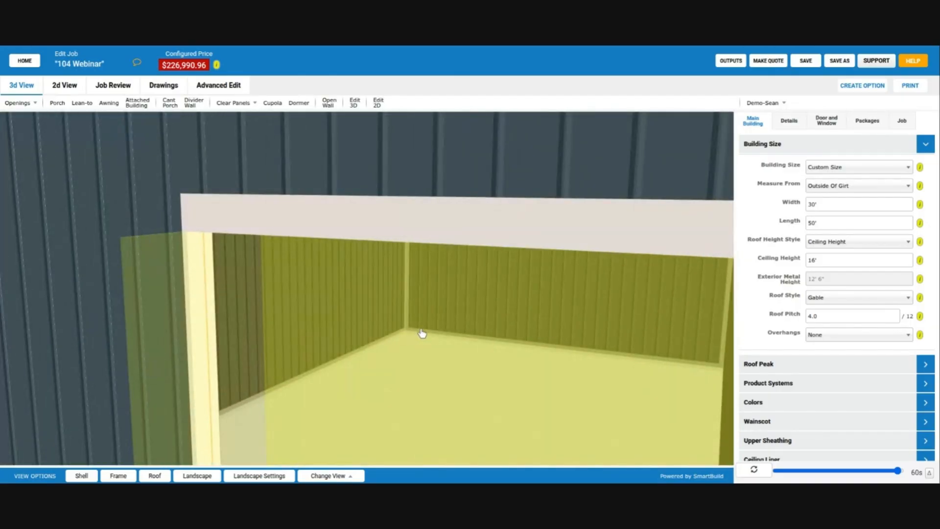
scroll(421, 334, up, 1)
scroll(422, 333, up, 2)
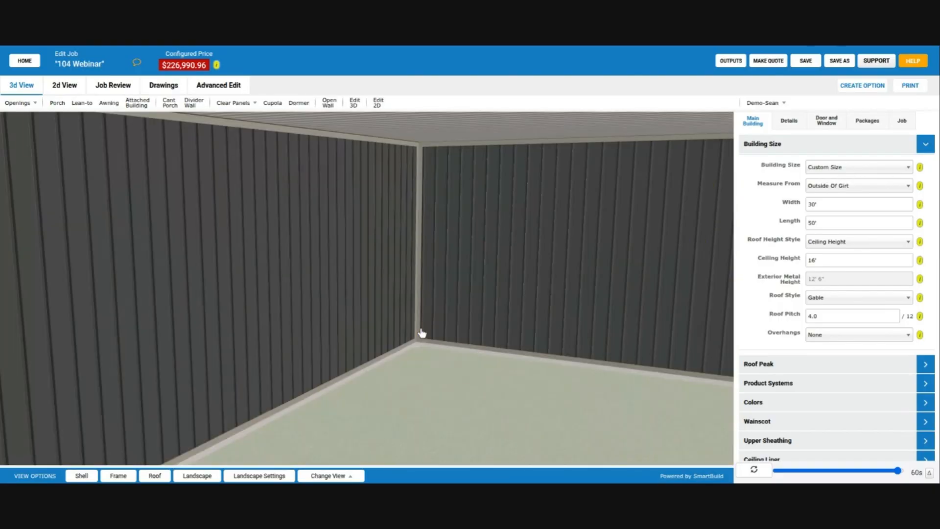
drag(422, 331, 386, 331)
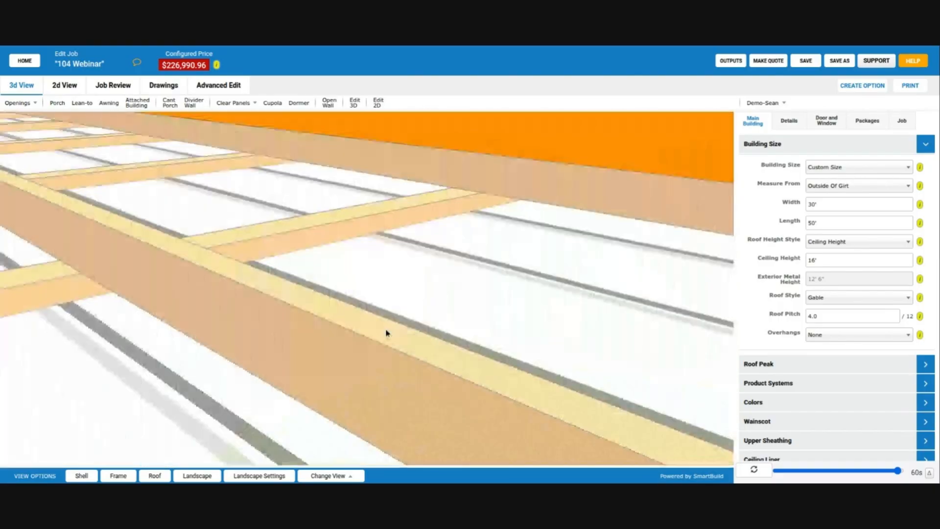
In the 2D editor, place a 10' by 8' room in the back-left corner and set Interior Stud Material to 2x3 Steel Tube.
click(71, 87)
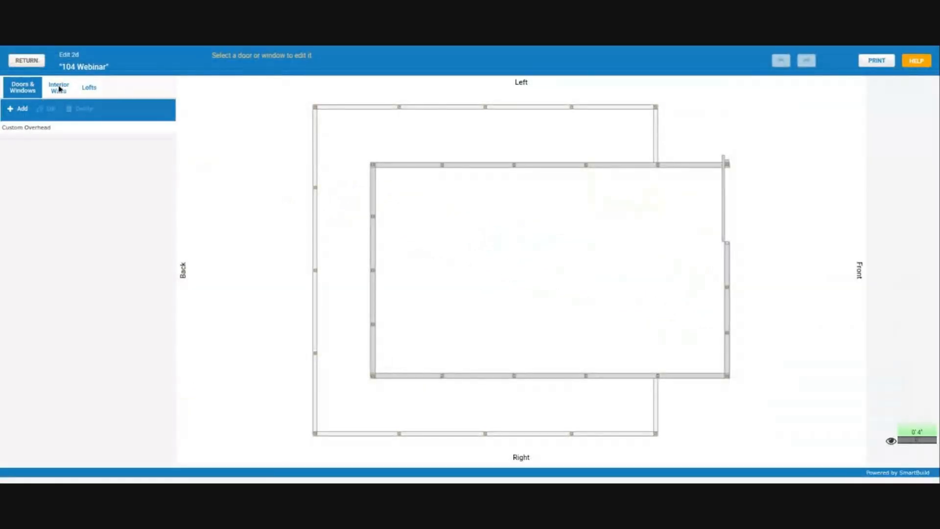
click(59, 88)
click(66, 110)
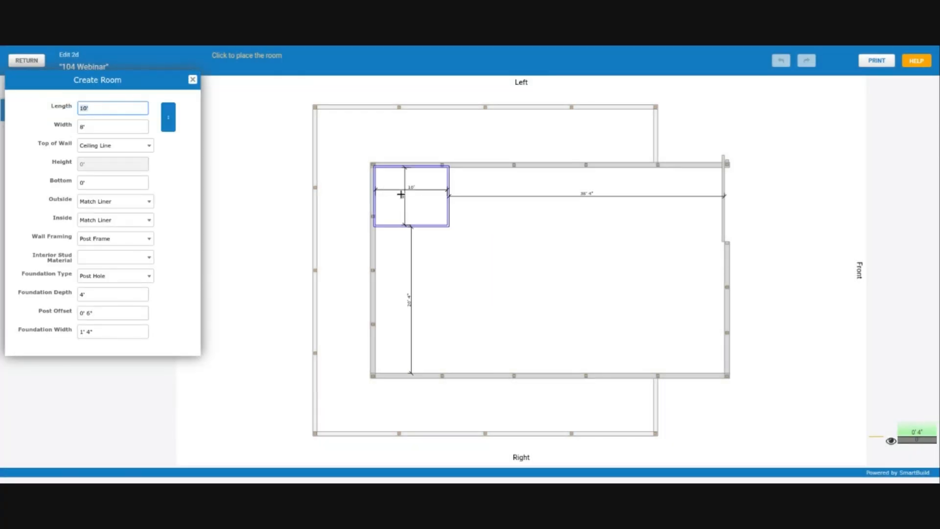
click(400, 194)
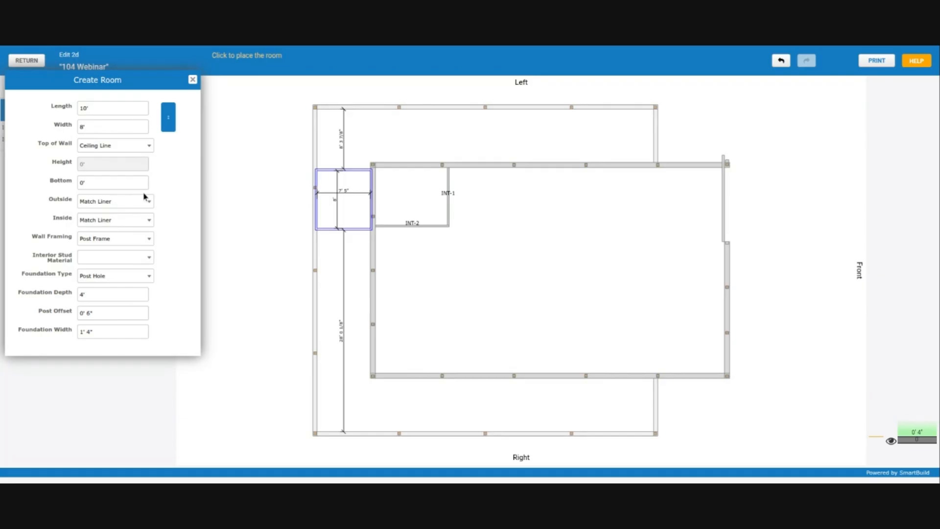
click(135, 261)
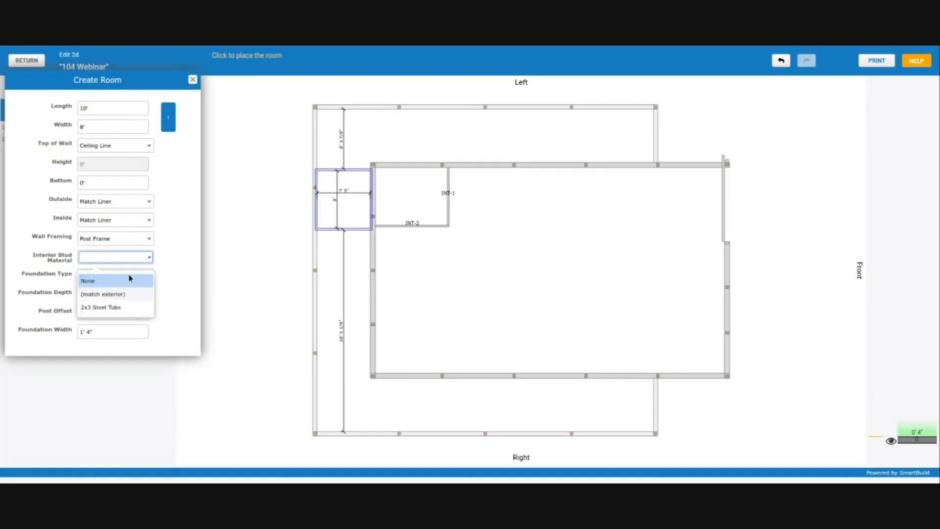
click(137, 308)
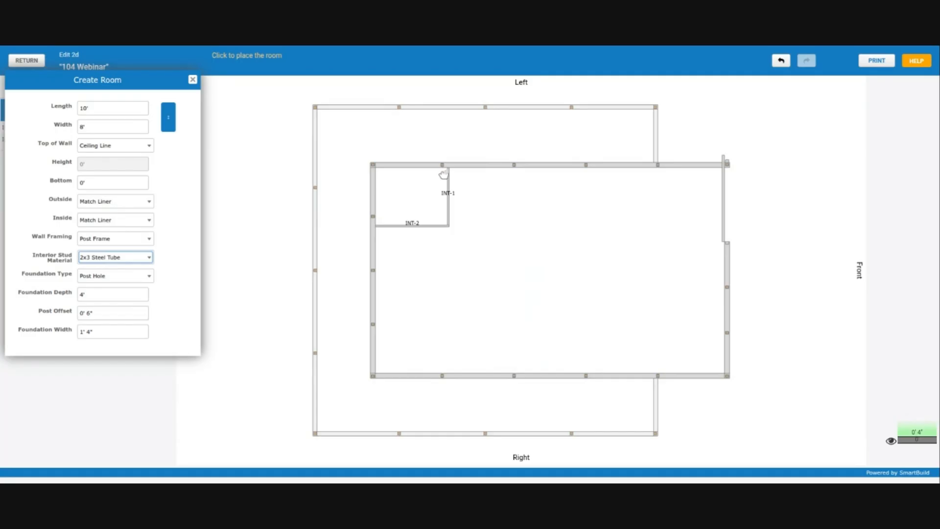
Close the room settings and delete both interior walls of the corner room.
click(193, 82)
drag(474, 197, 405, 234)
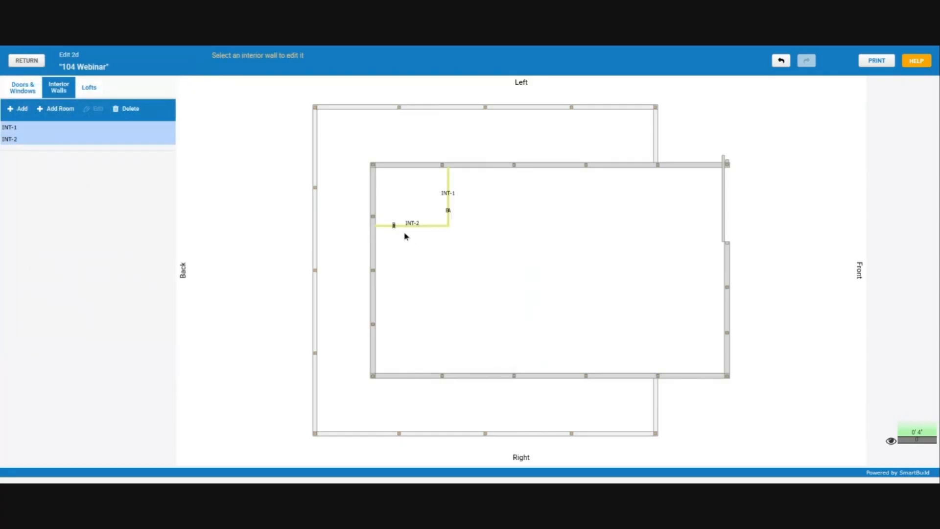
click(129, 110)
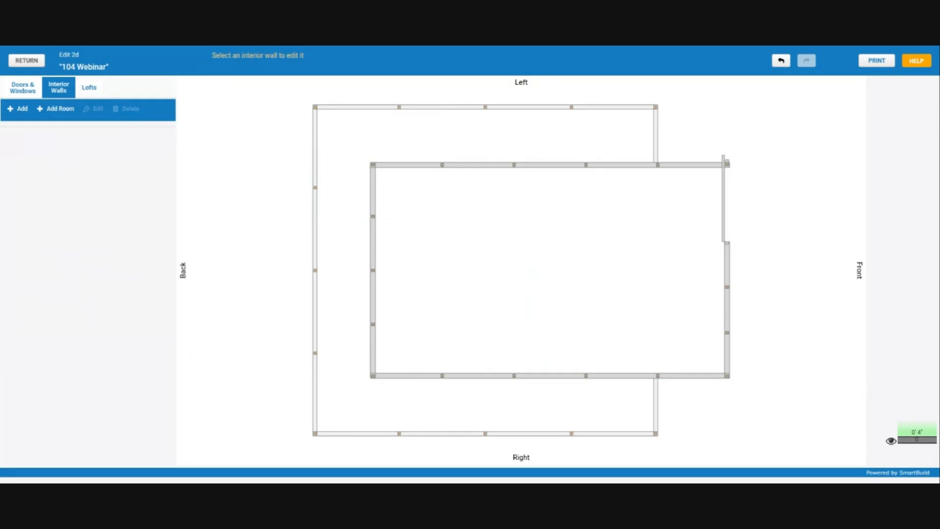
click(35, 62)
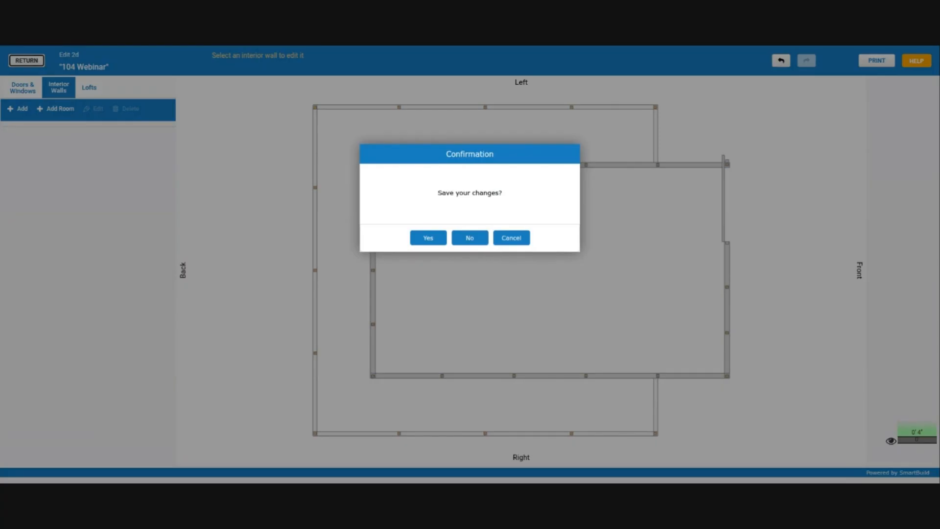
click(515, 238)
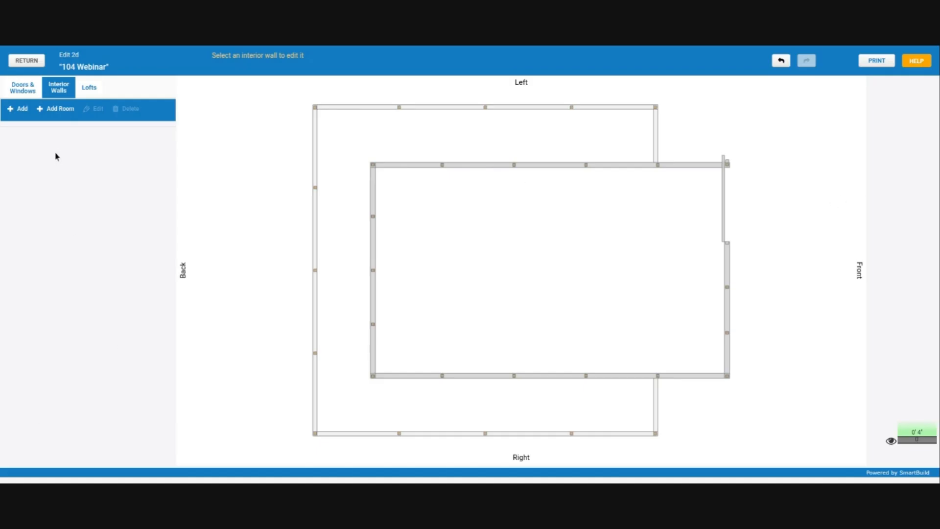
click(26, 61)
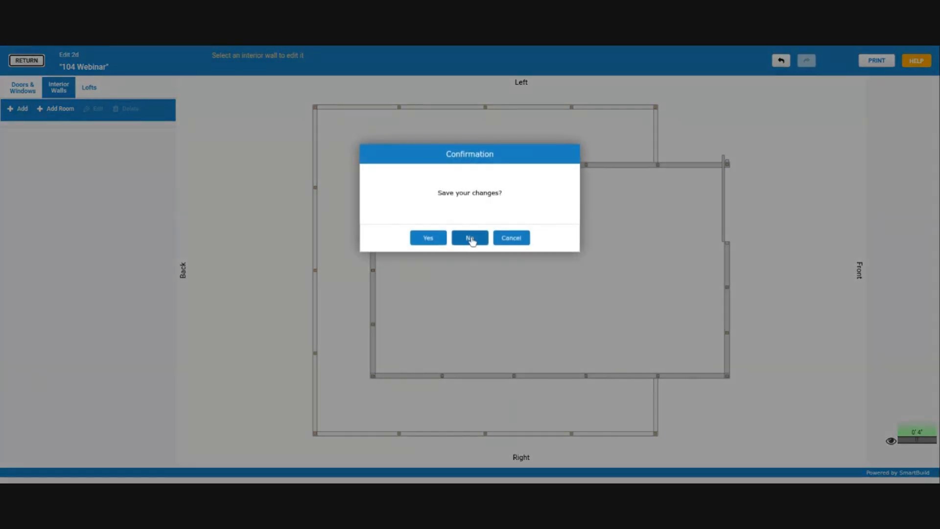
click(516, 240)
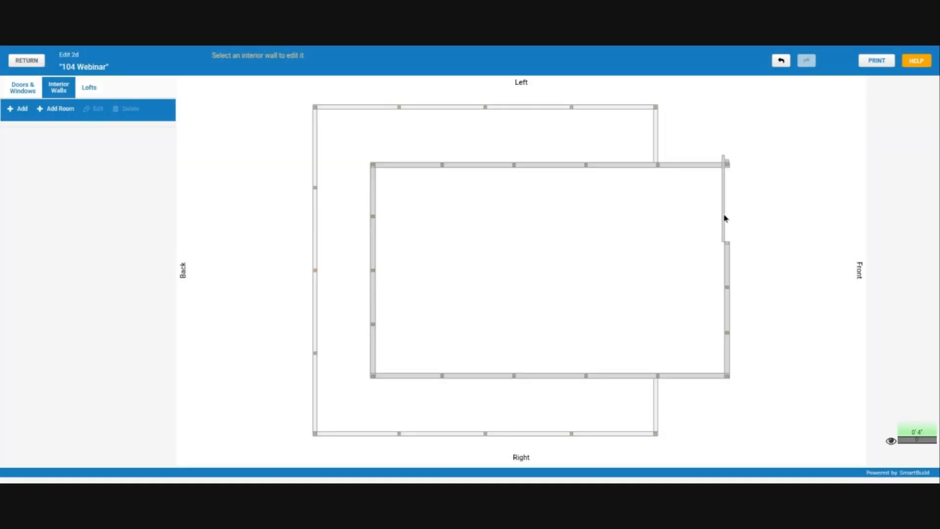
Slide the overhead door along the front wall, away from the left corner of the building.
click(26, 87)
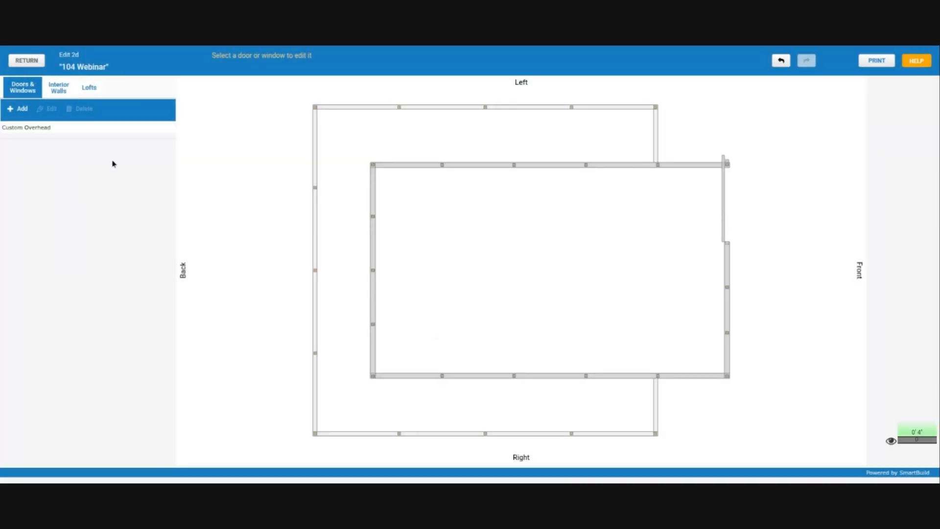
click(727, 211)
drag(728, 211, 725, 232)
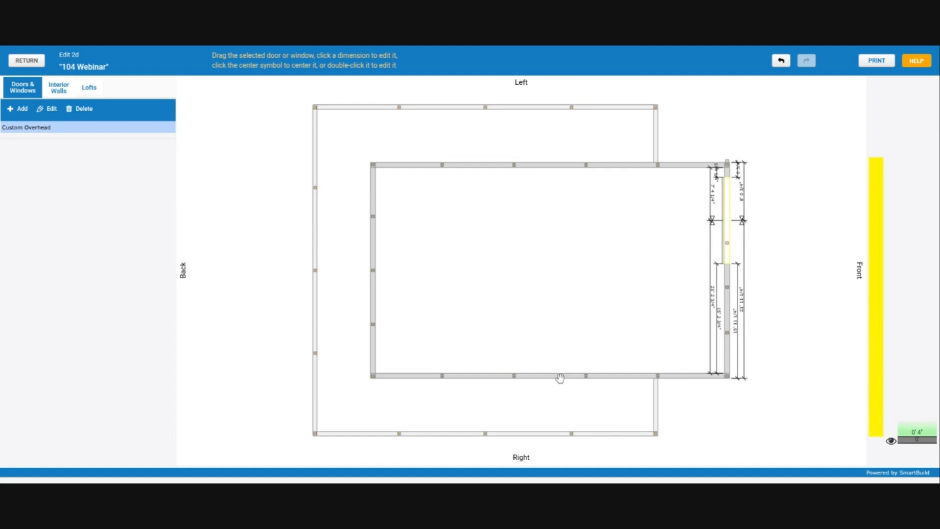
Start a full-length interior wall with 2x3 Steel Tube as Interior Stud Material and None as Foundation Type.
click(65, 89)
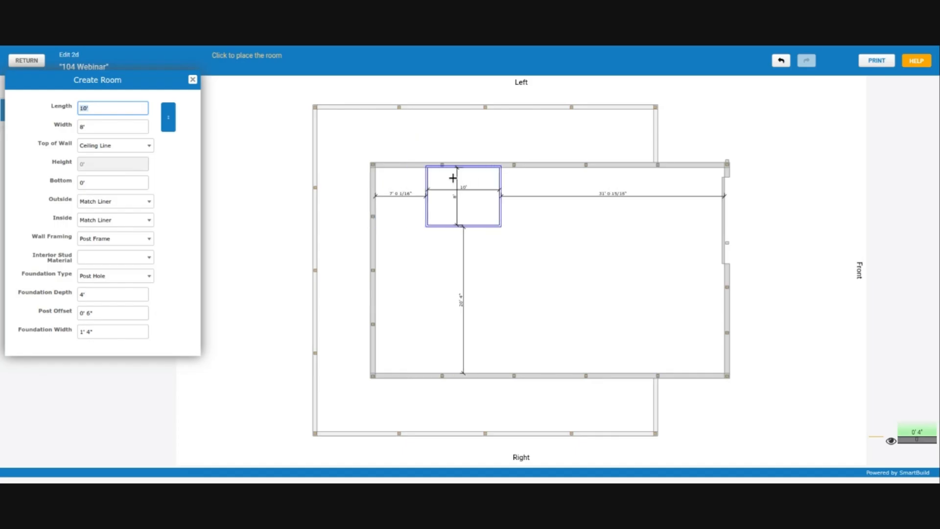
click(193, 79)
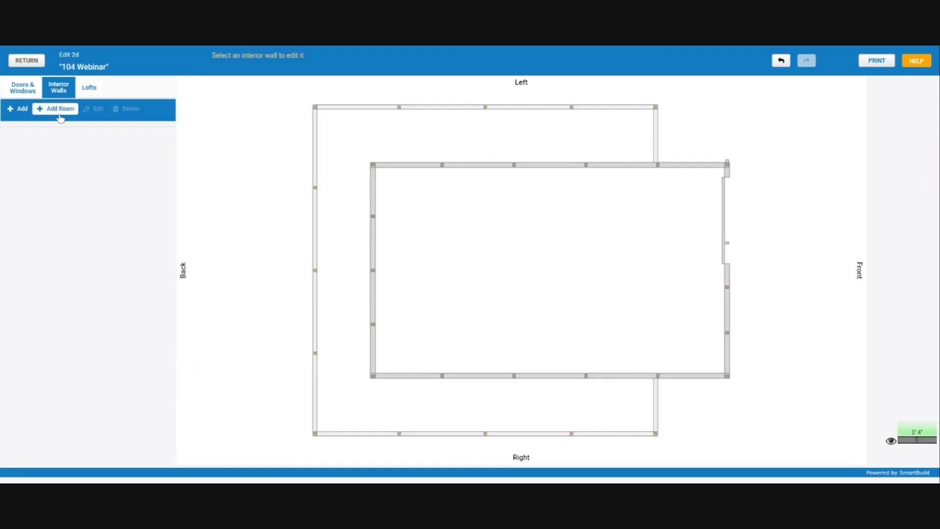
click(22, 110)
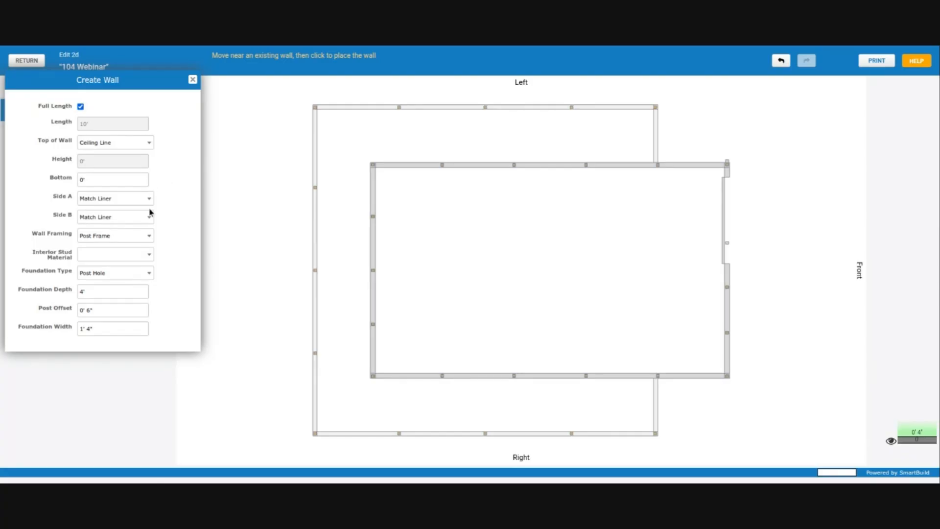
click(138, 256)
click(133, 305)
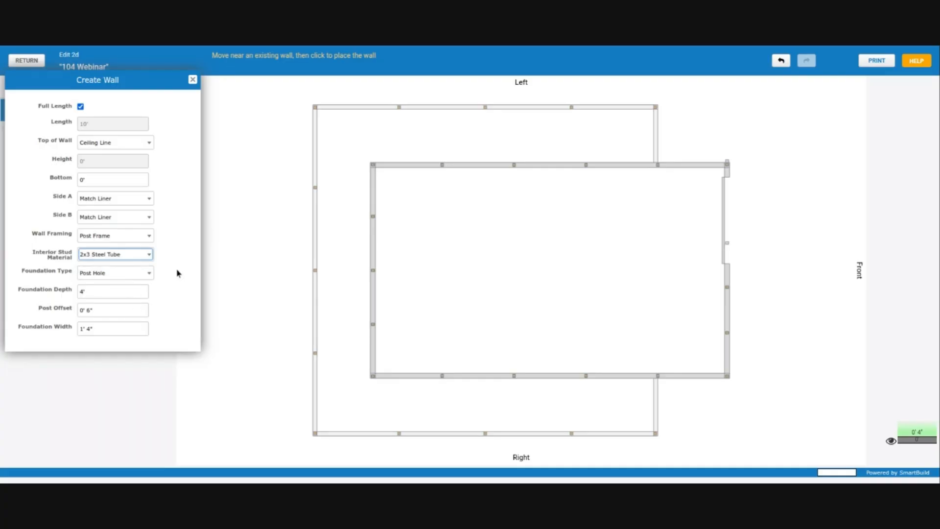
click(139, 274)
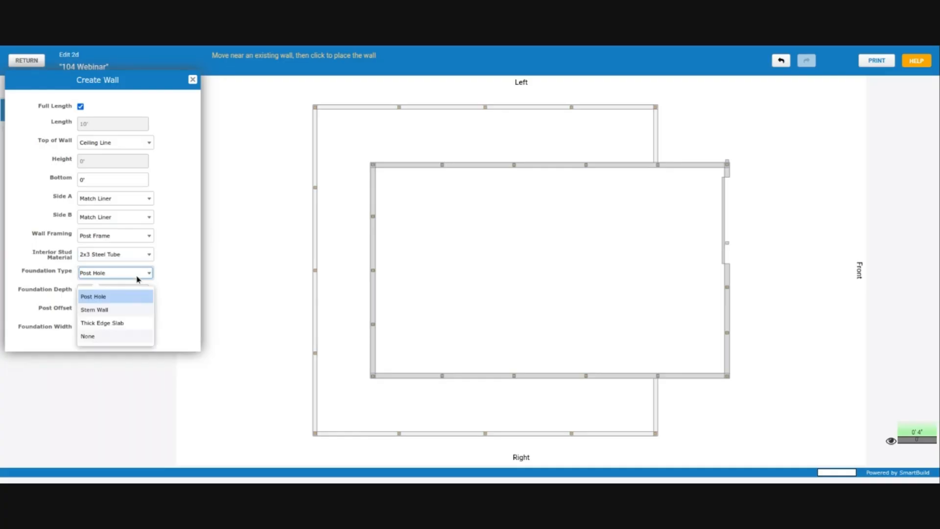
click(124, 336)
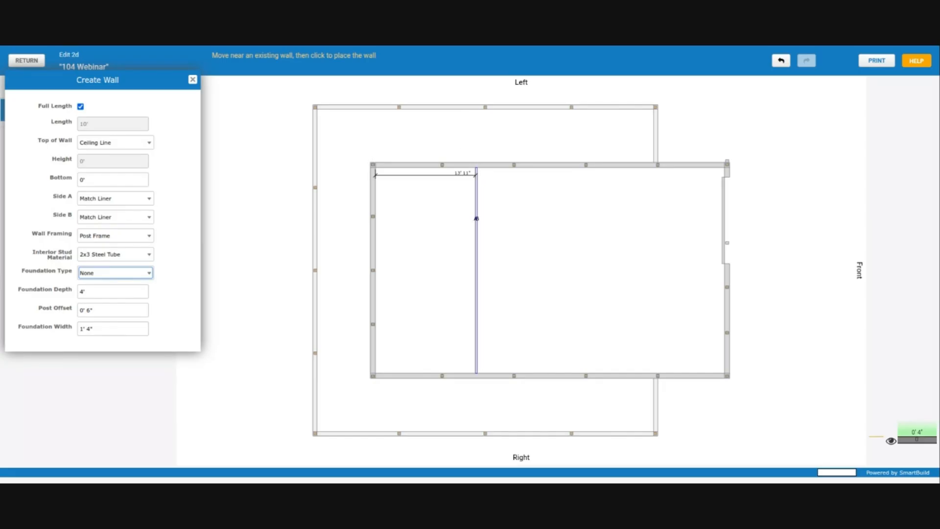
Place the wall across the building about 13' 11" from the back wall and return to the 3D model, saving the changes.
click(475, 167)
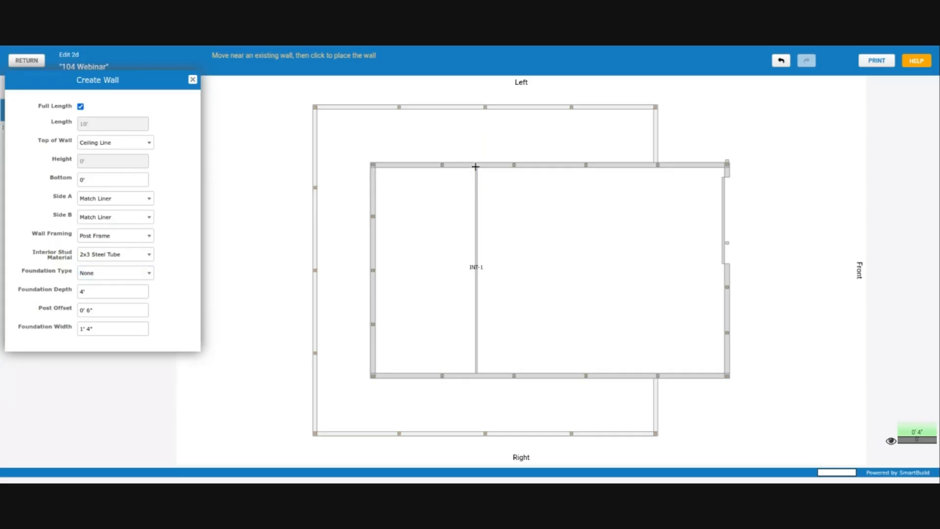
click(193, 80)
click(27, 60)
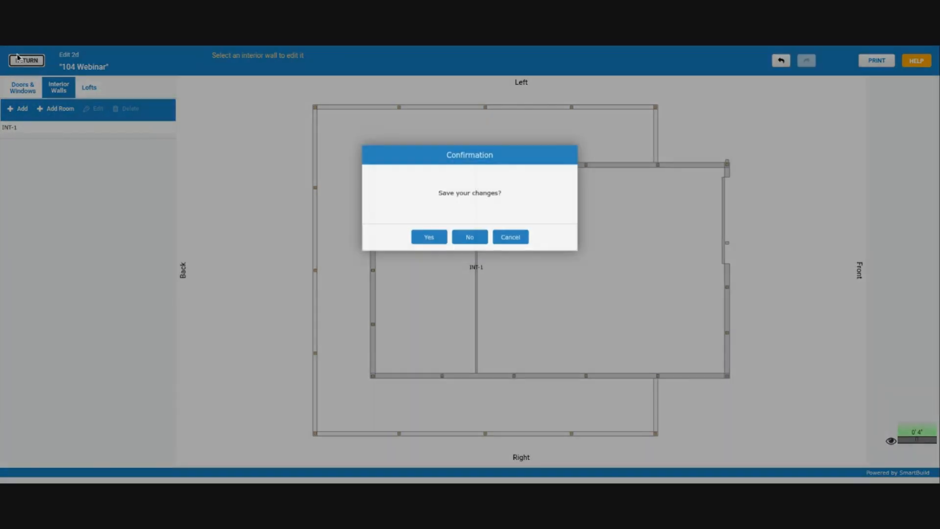
click(428, 240)
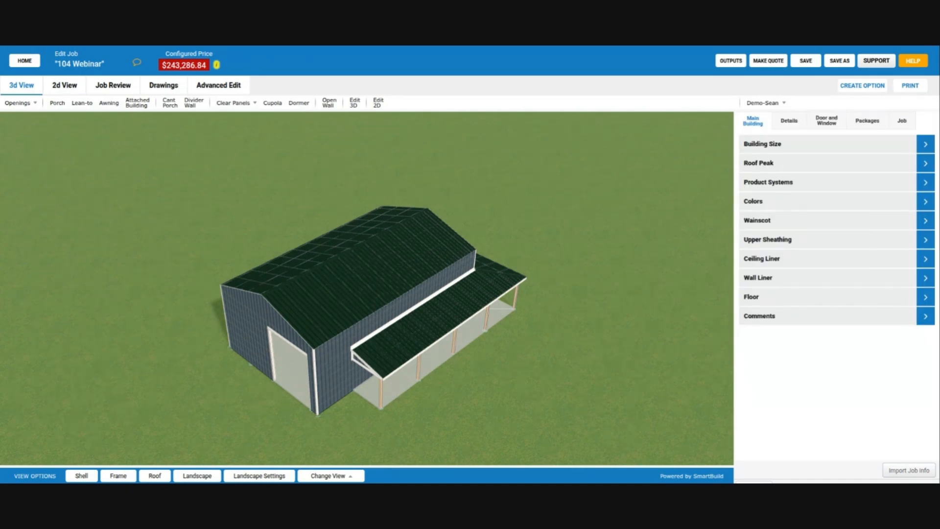
Open the job information, hide the roof, and inspect the interior wall from above and the building from the porch side with framing hidden.
click(900, 120)
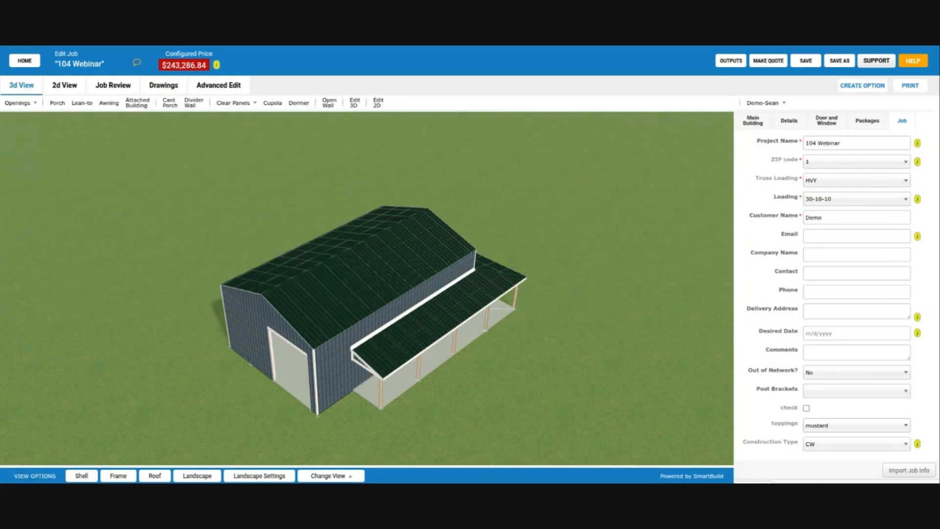
drag(365, 310, 157, 440)
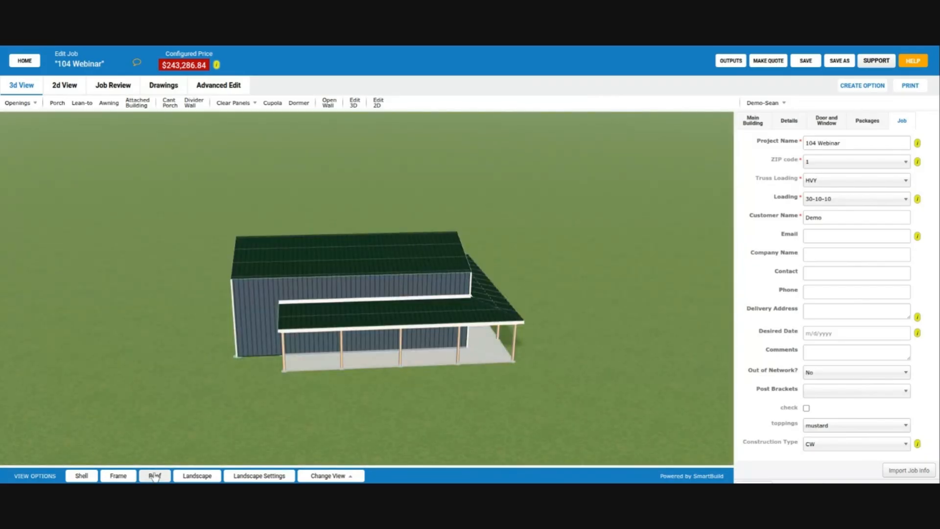
scroll(424, 268, up, 3)
drag(350, 315, 342, 344)
drag(325, 306, 321, 451)
drag(369, 422, 390, 280)
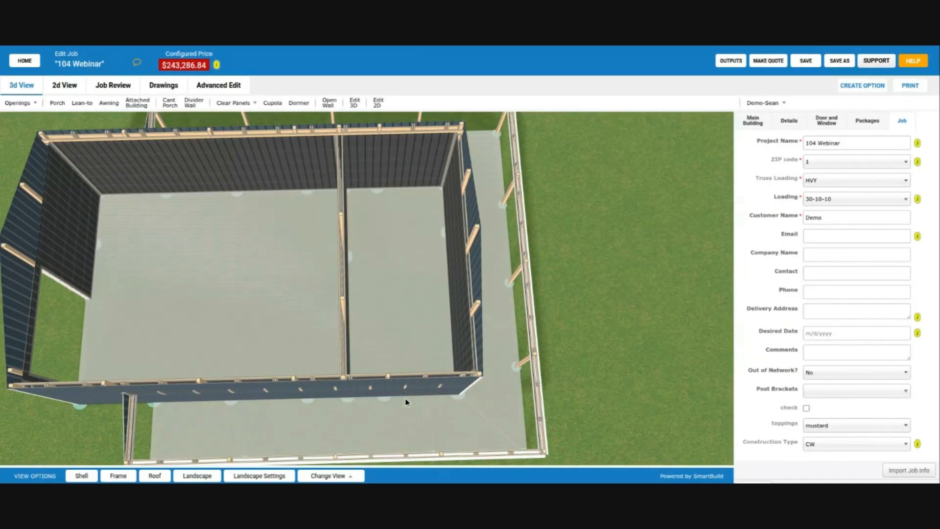
drag(353, 353, 362, 314)
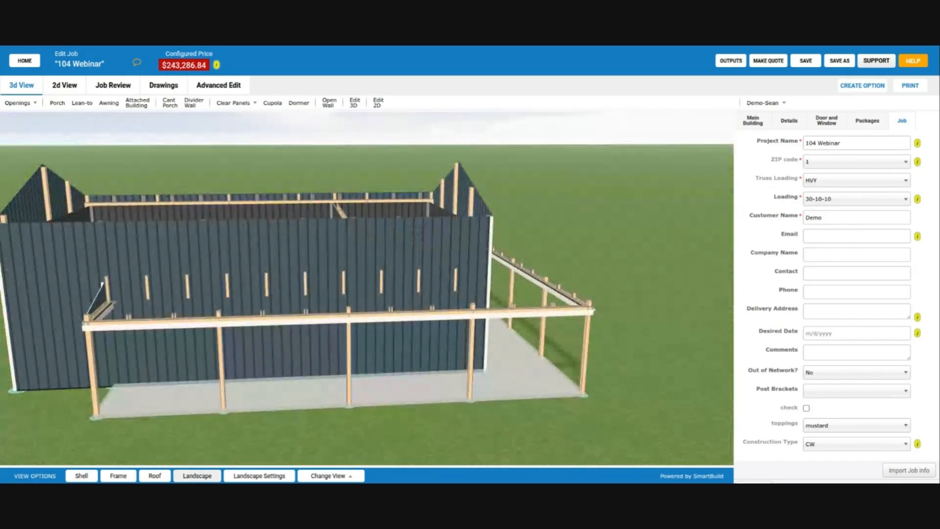
click(120, 477)
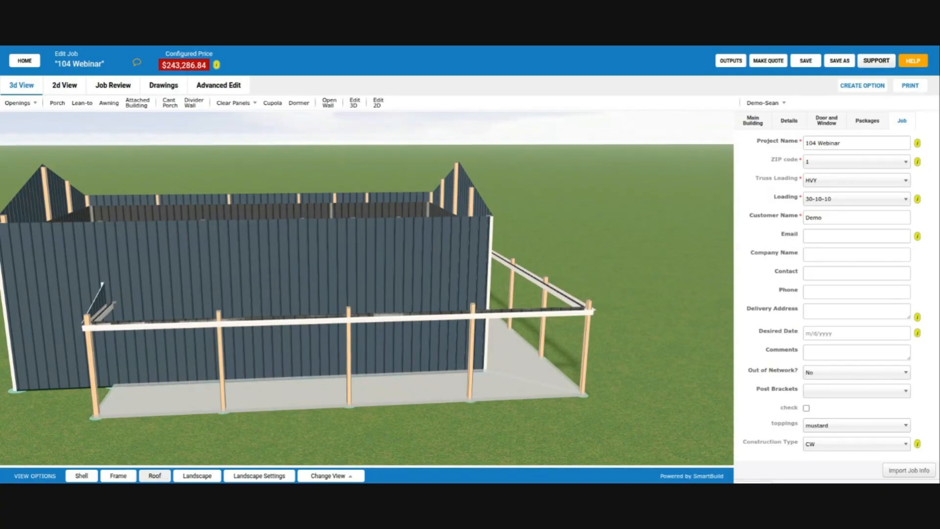
scroll(391, 328, down, 2)
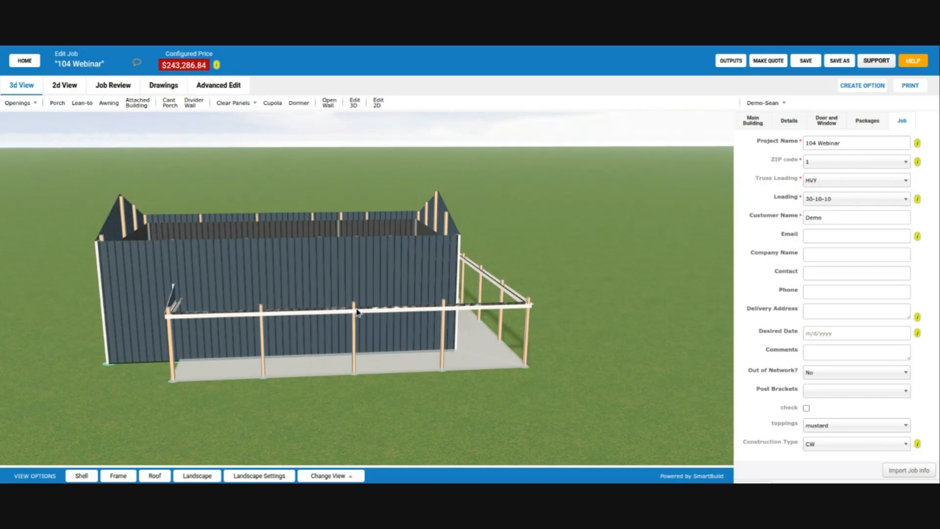
View the roofless building from above and switch the framing and roof display on and off to check the interior wall.
drag(295, 227, 396, 260)
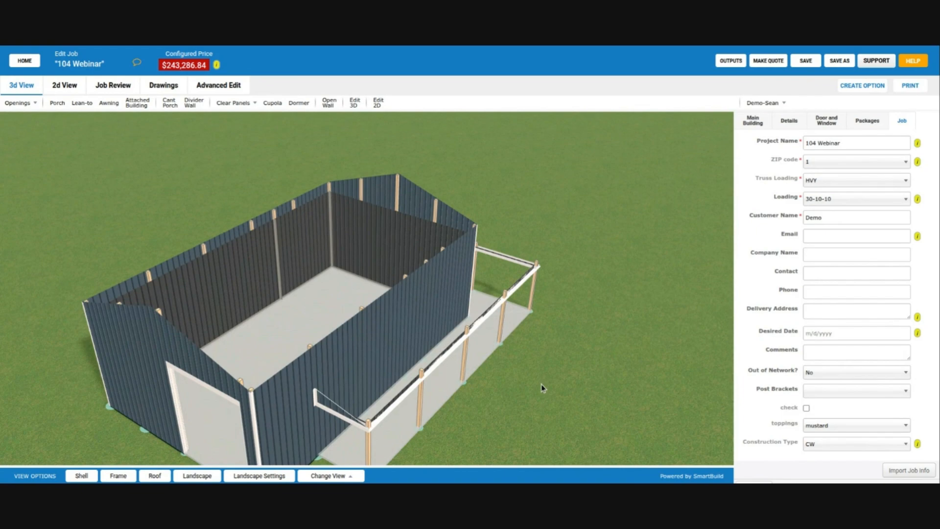
drag(405, 307, 295, 339)
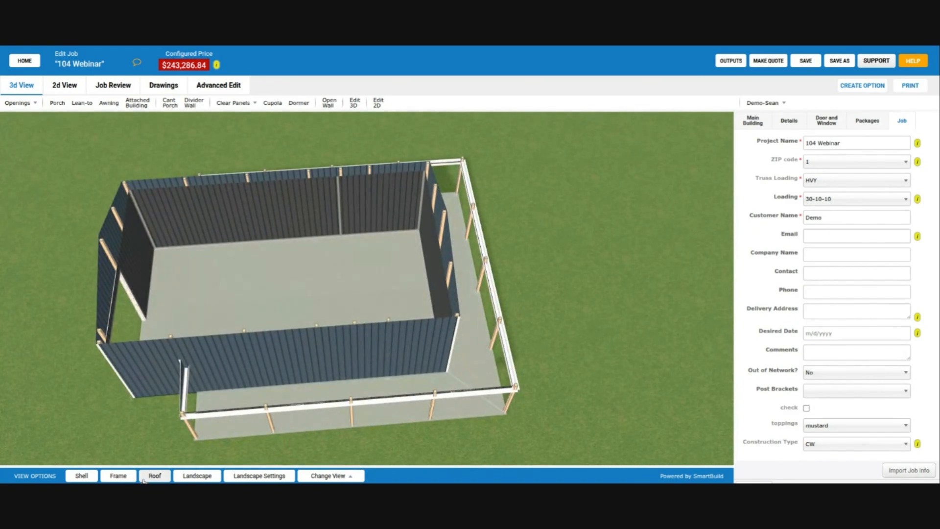
click(118, 475)
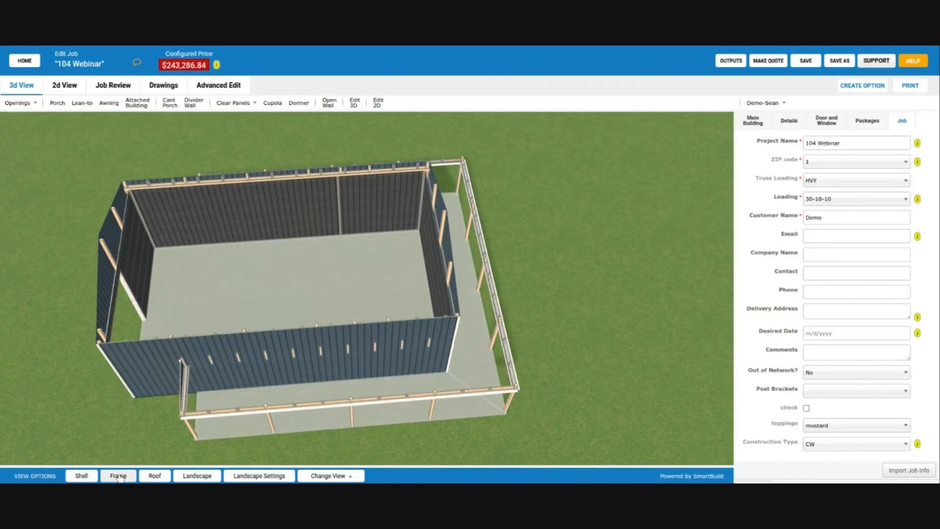
click(118, 476)
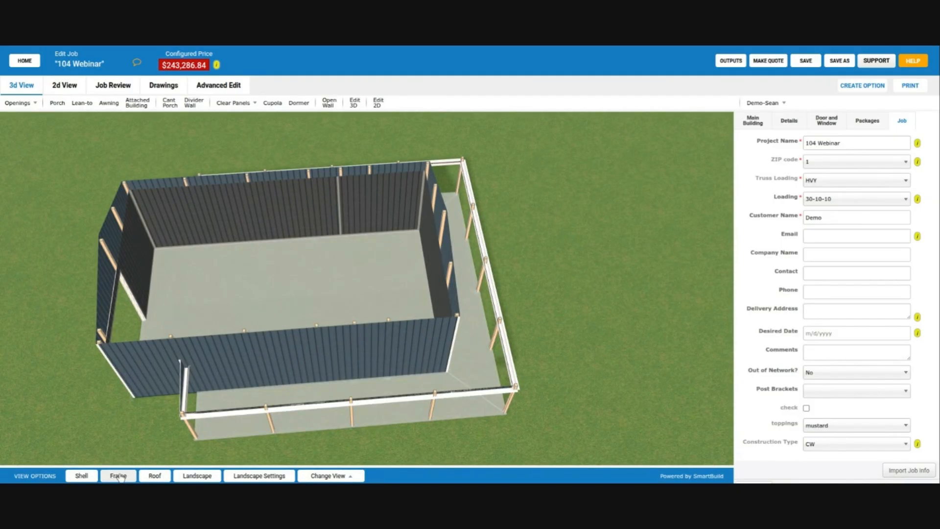
click(155, 476)
click(155, 476)
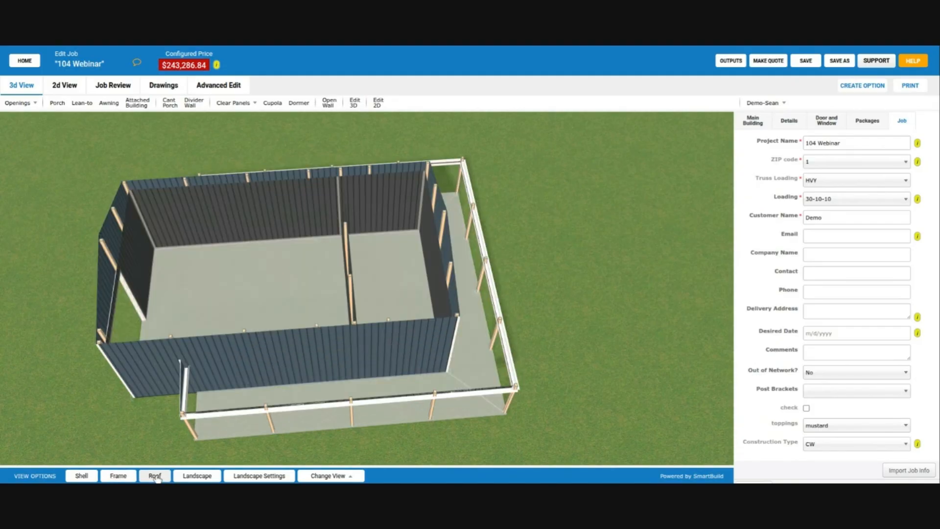
Inspect the full-length interior wall up close from above and from the gable ends with the roof hidden.
drag(305, 332, 361, 308)
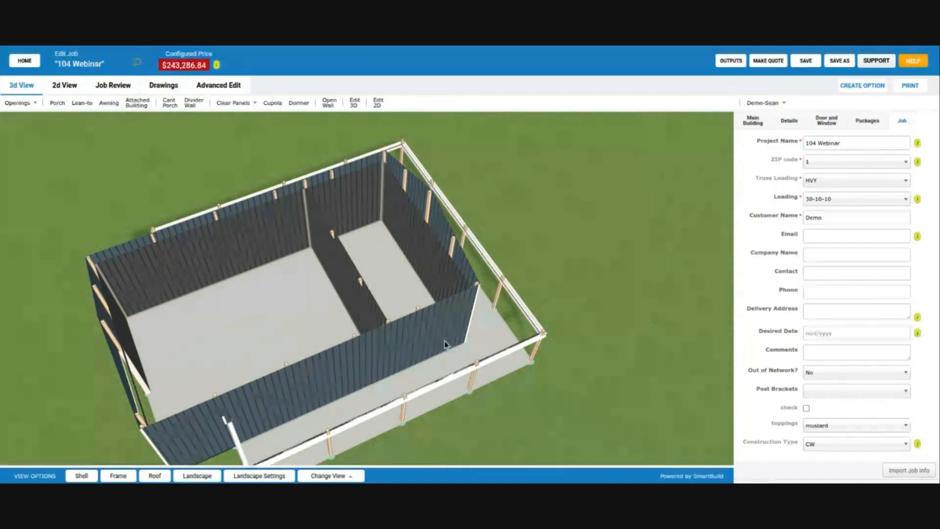
scroll(444, 339, up, 3)
scroll(437, 346, up, 5)
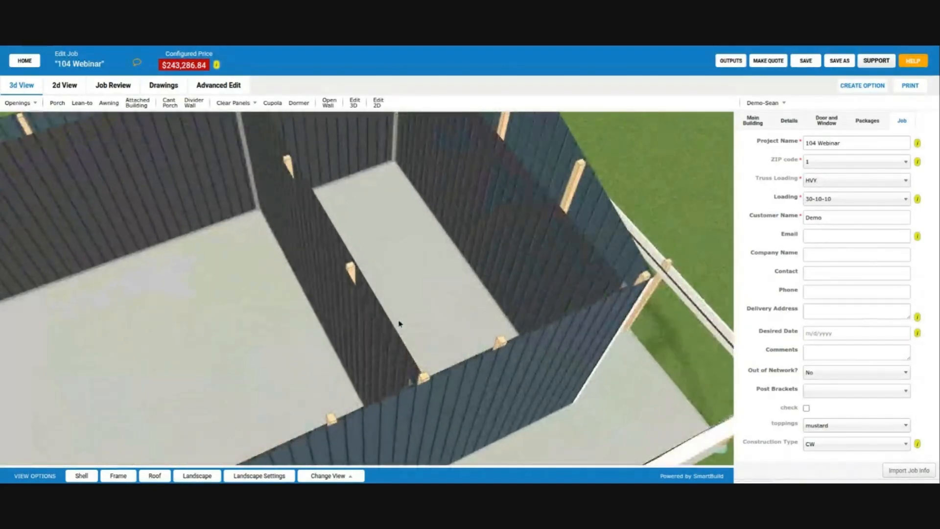
drag(437, 307, 521, 311)
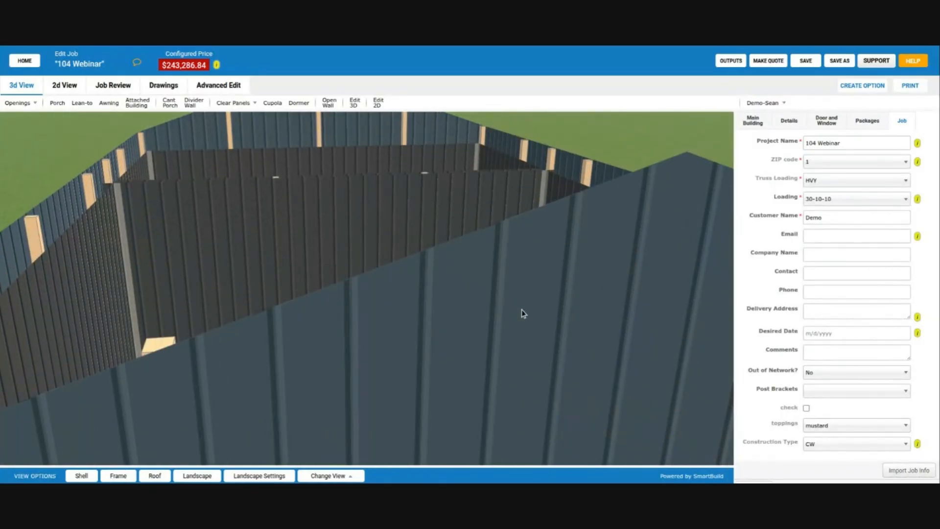
mouse_move(396, 266)
mouse_down()
mouse_move(378, 285)
mouse_move(441, 293)
mouse_move(429, 332)
mouse_move(523, 335)
mouse_move(530, 330)
mouse_move(474, 333)
mouse_move(541, 308)
mouse_move(384, 241)
mouse_move(398, 250)
mouse_up()
scroll(398, 250, down, 5)
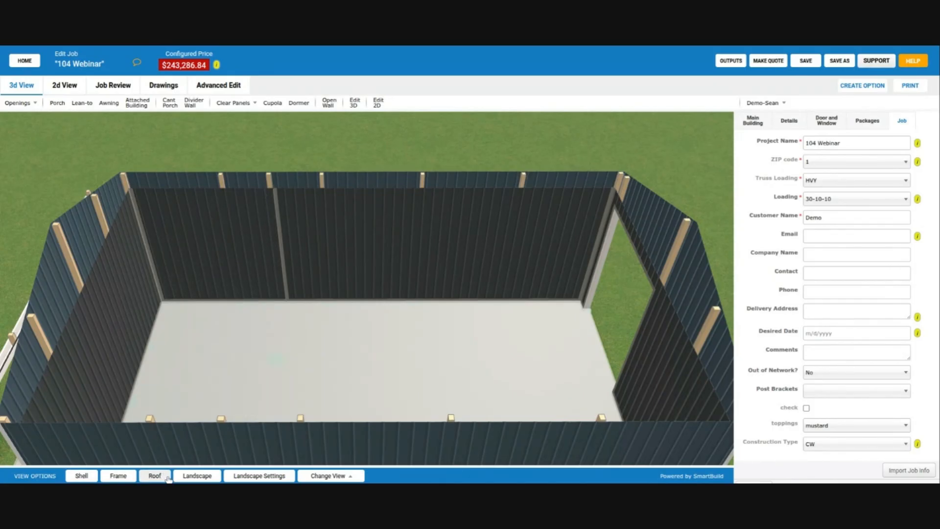
Show the roof and hide the shell to examine the trusses and framing over the building and its porch.
click(155, 477)
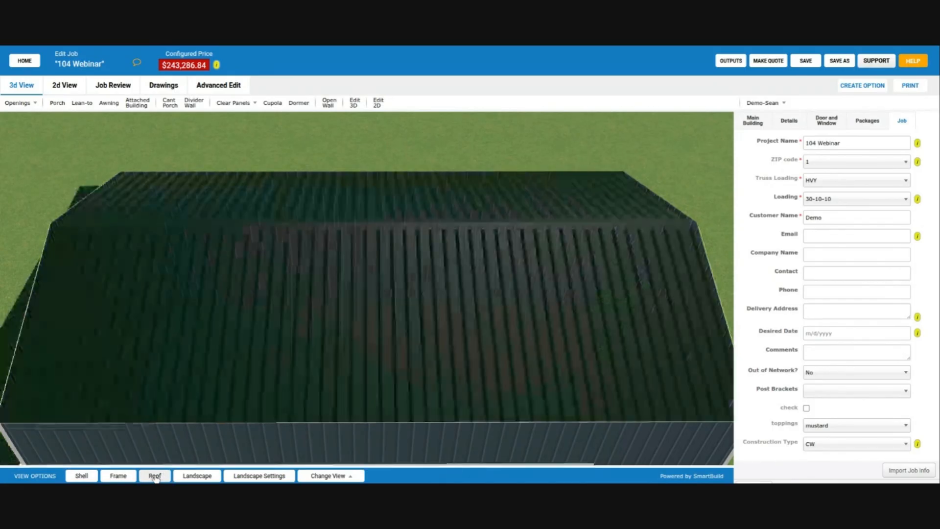
click(83, 476)
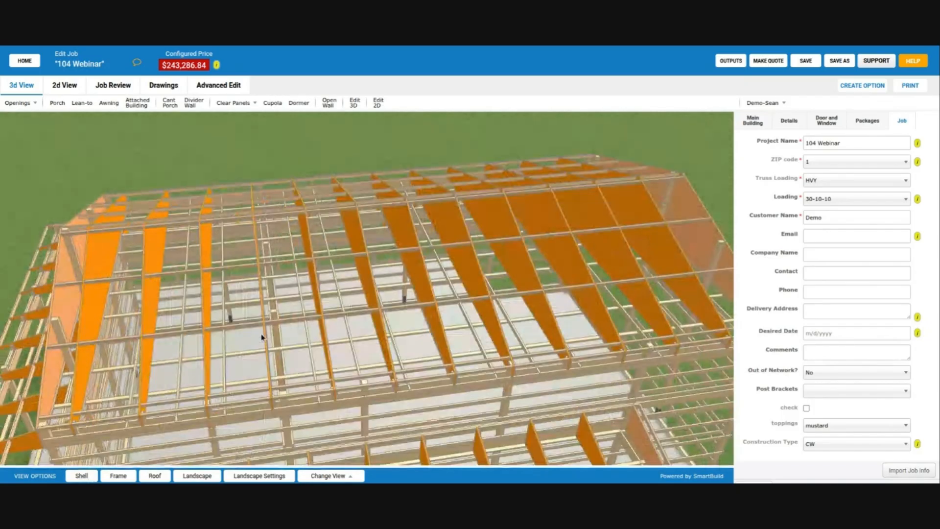
drag(262, 337, 439, 357)
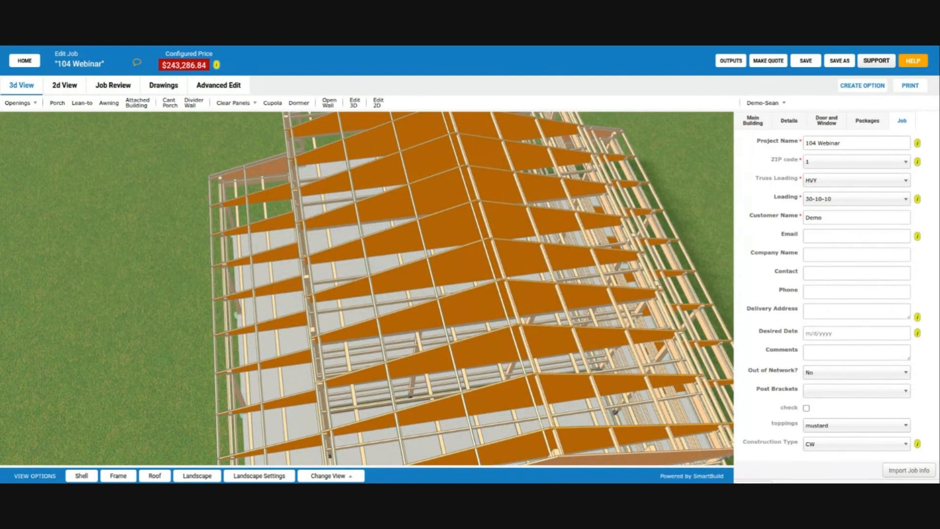
drag(439, 358, 600, 301)
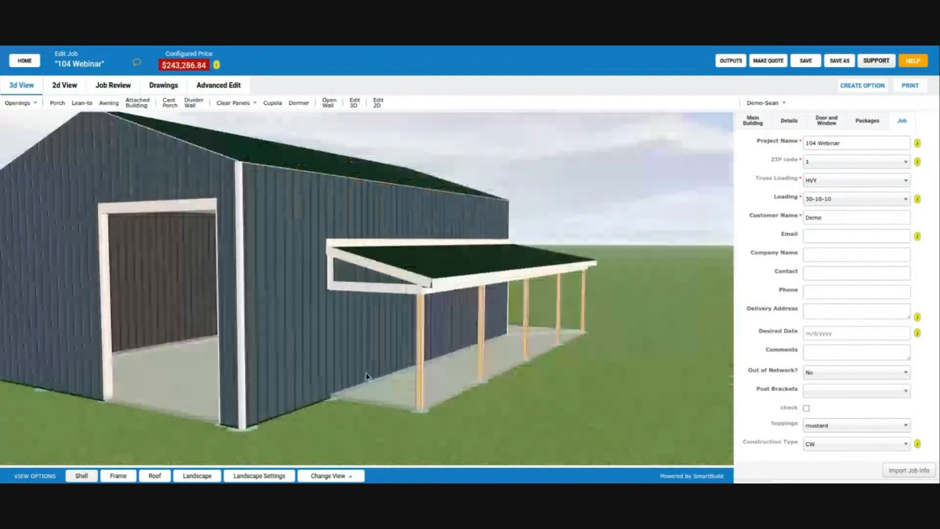
Hide the roof with the shell displayed and examine the interior wall's posts and top framing from above.
scroll(382, 377, up, 5)
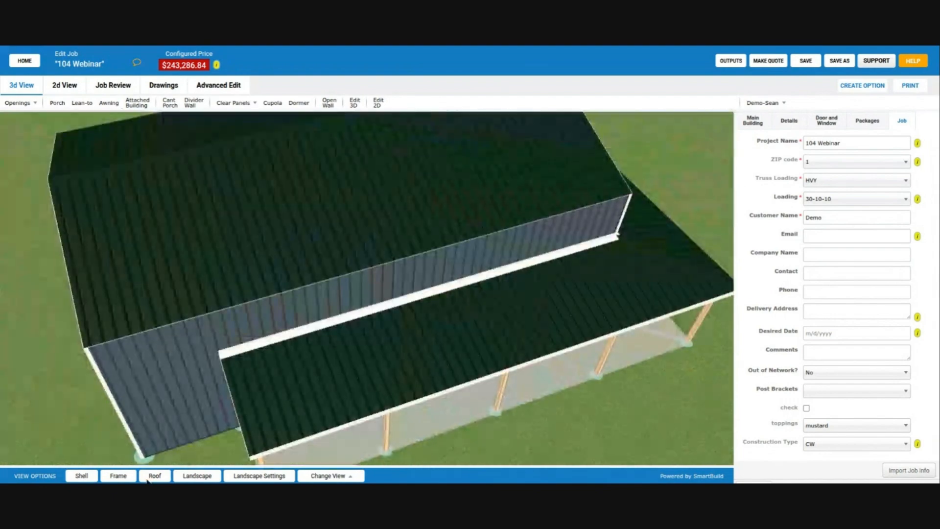
click(155, 476)
right_drag(451, 249, 403, 337)
scroll(304, 308, up, 3)
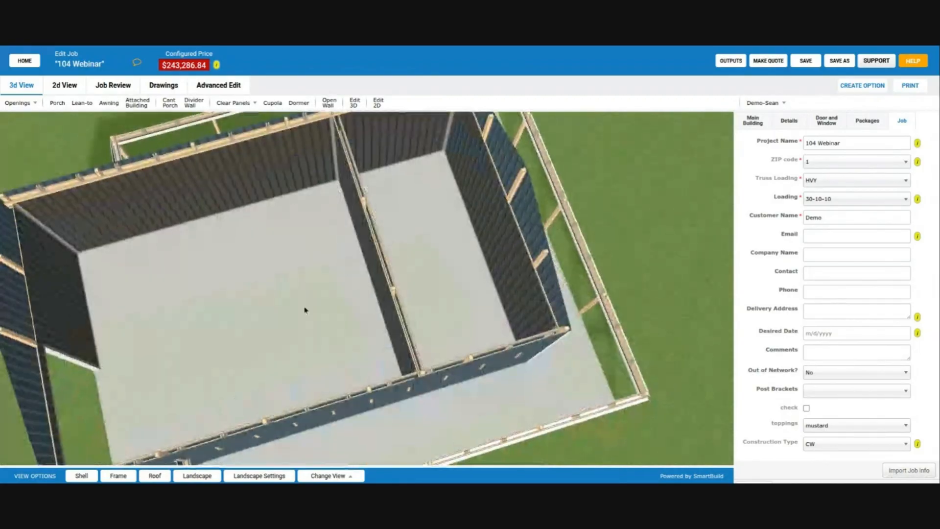
scroll(291, 313, down, 2)
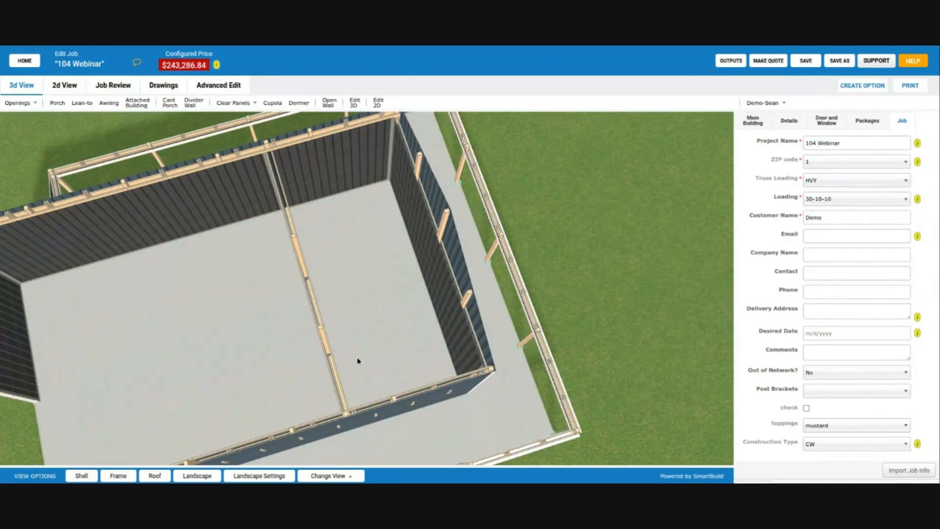
drag(316, 298, 391, 304)
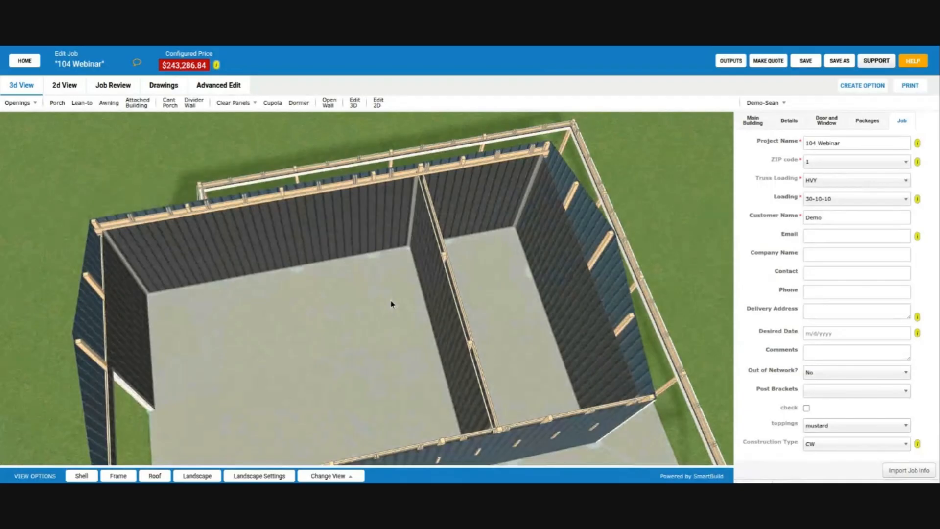
scroll(548, 277, up, 1)
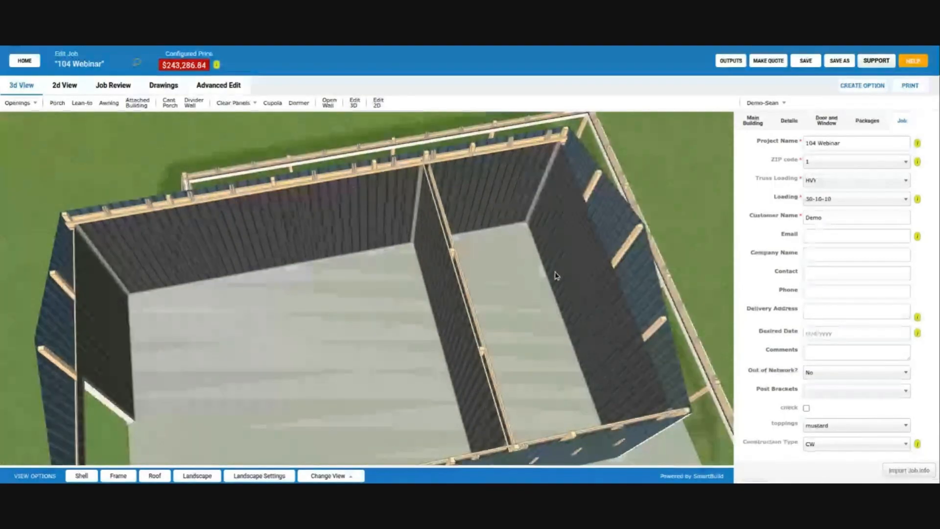
scroll(446, 272, up, 3)
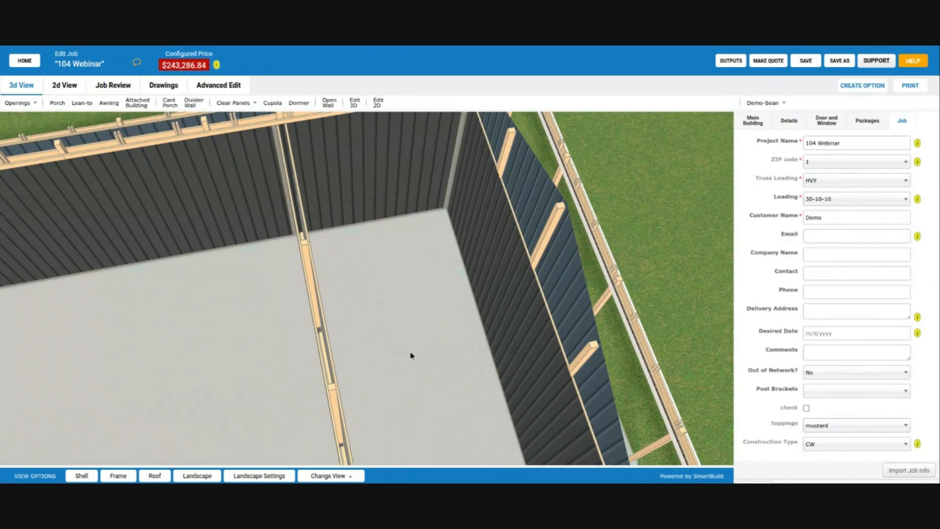
scroll(413, 340, down, 5)
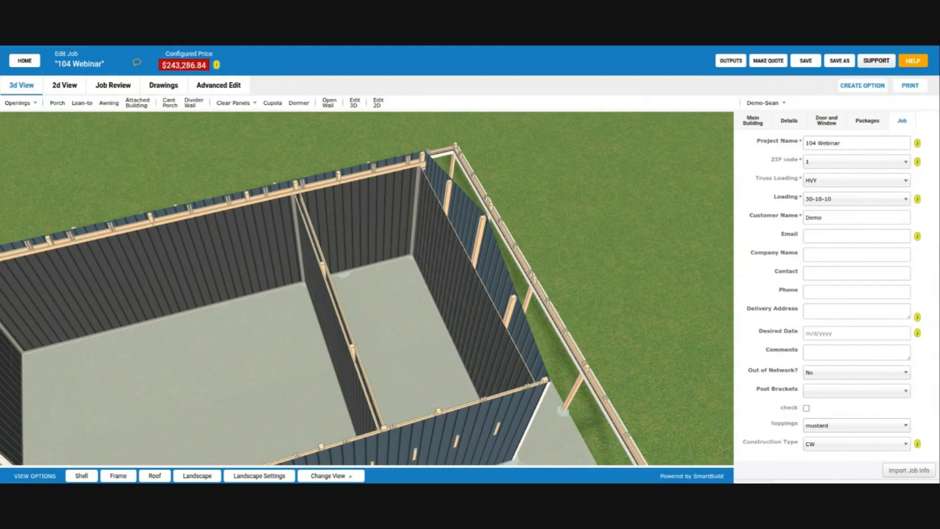
mouse_move(430, 287)
mouse_down()
mouse_move(323, 371)
mouse_move(430, 279)
mouse_move(441, 283)
mouse_up()
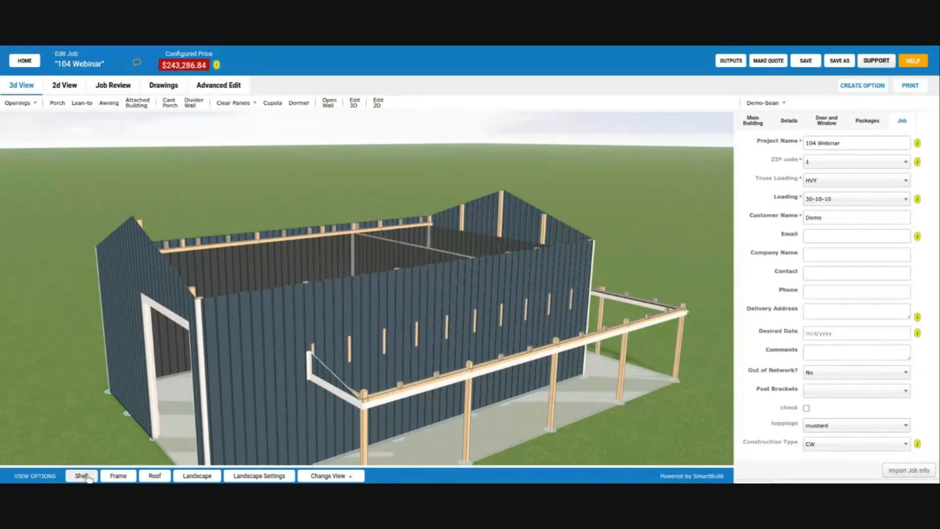
Hide the framing, show the roof again, and view the complete building from the overhead door and porch corner.
click(120, 476)
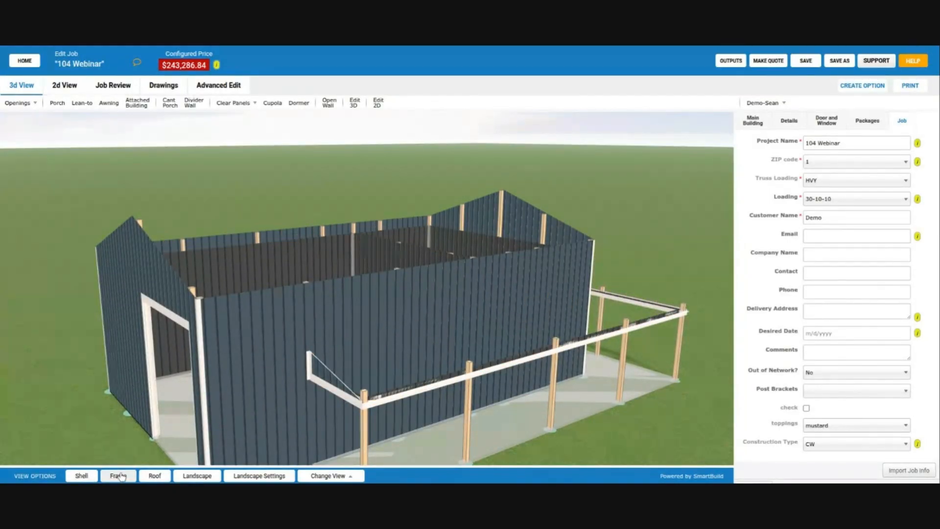
click(155, 475)
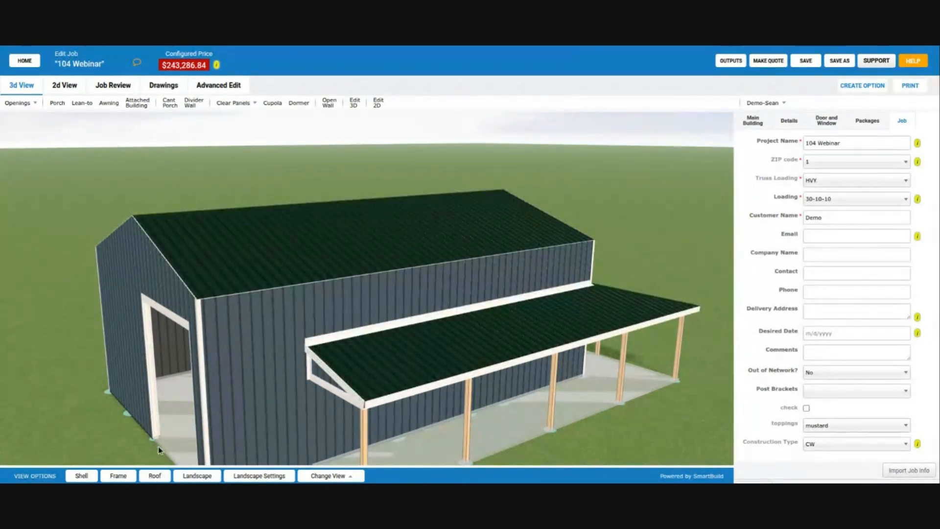
scroll(289, 350, down, 3)
drag(290, 350, 313, 326)
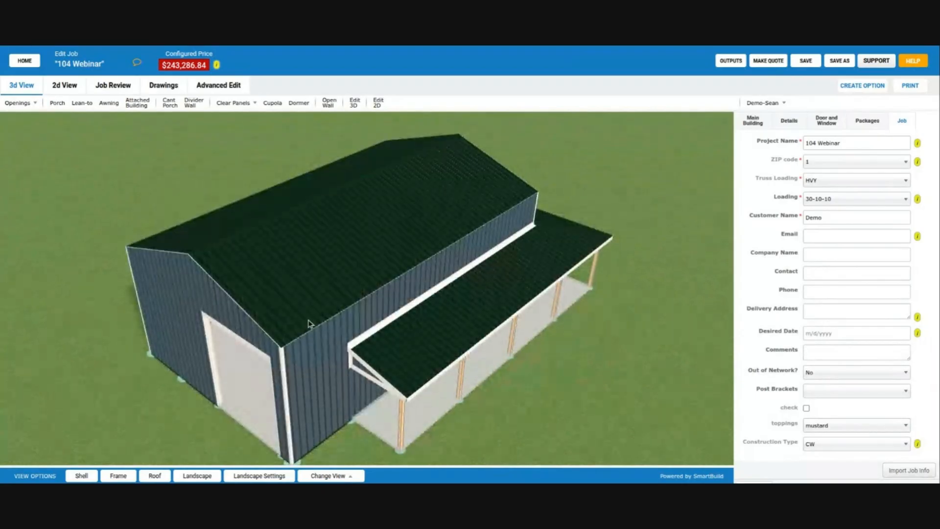